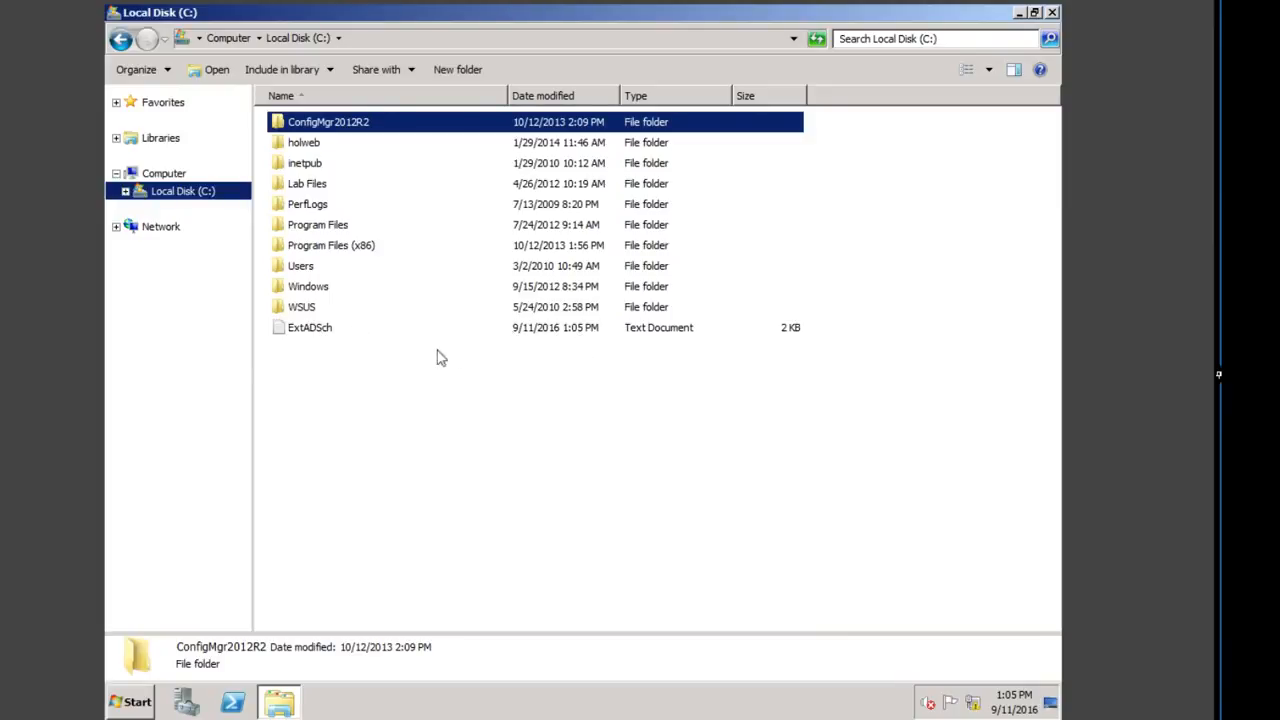
# Check the ExtADSch log on drive C for the Active Directory schema extension result, and close the log and the folder window
pyautogui.doubleClick(310, 333)
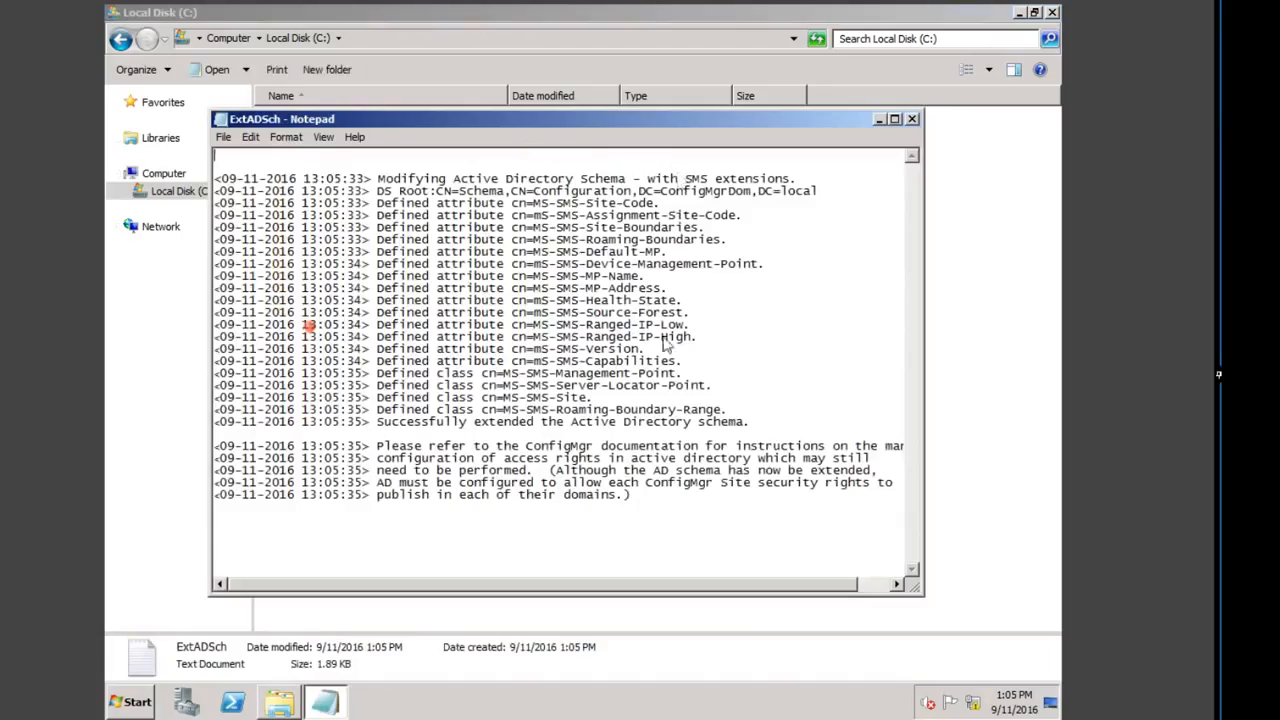
pyautogui.click(378, 421)
pyautogui.moveTo(469, 427); pyautogui.dragTo(745, 427)
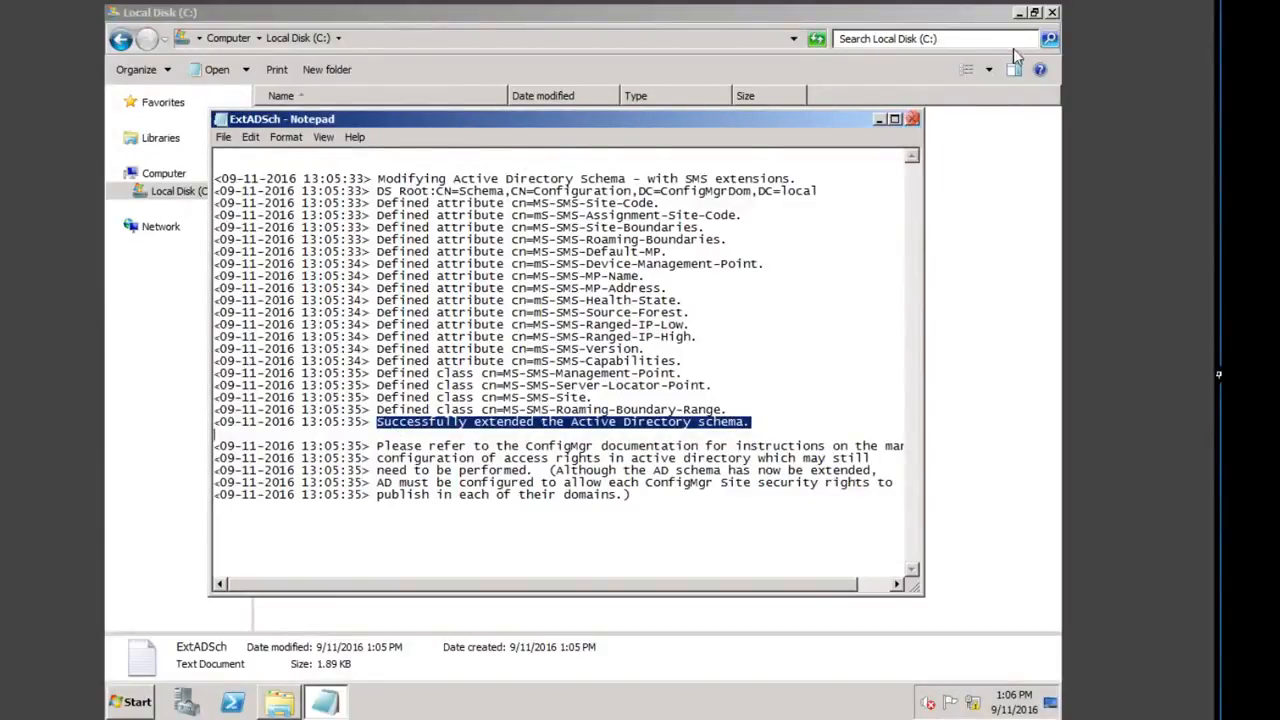
pyautogui.click(912, 119)
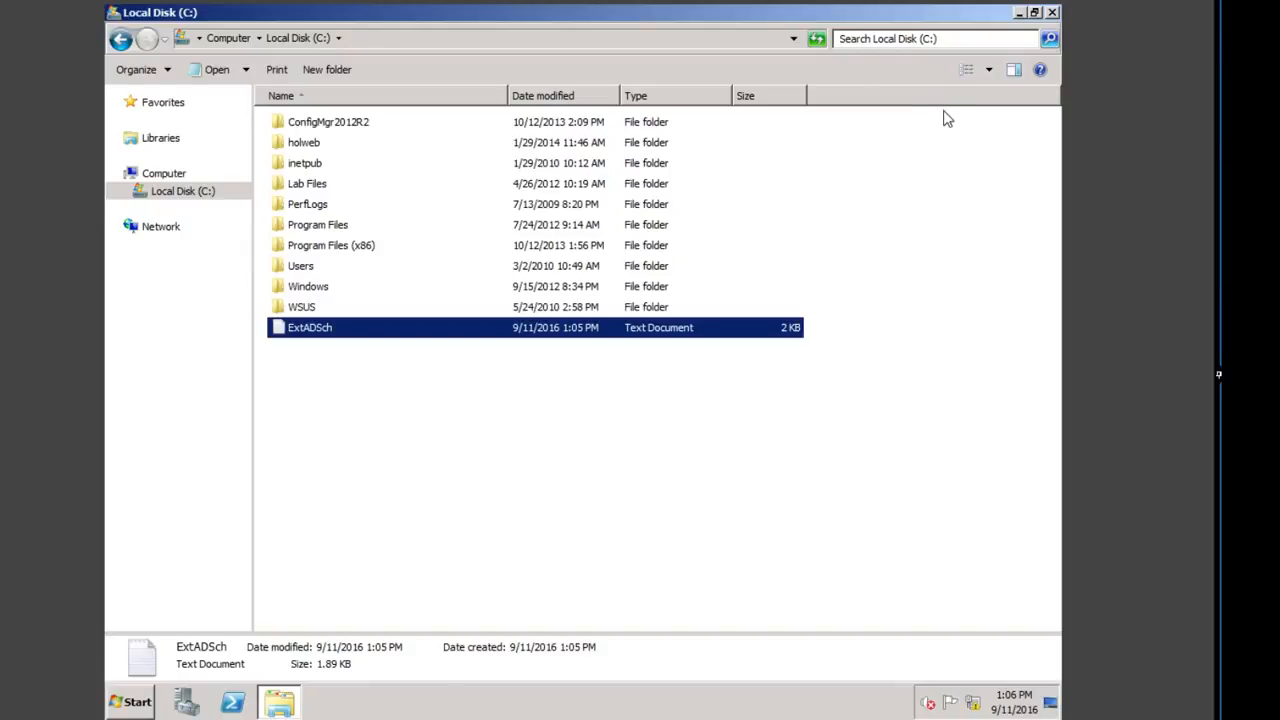
pyautogui.click(1052, 13)
# Open Active Directory Users and Computers from the administrative tools
pyautogui.click(138, 701)
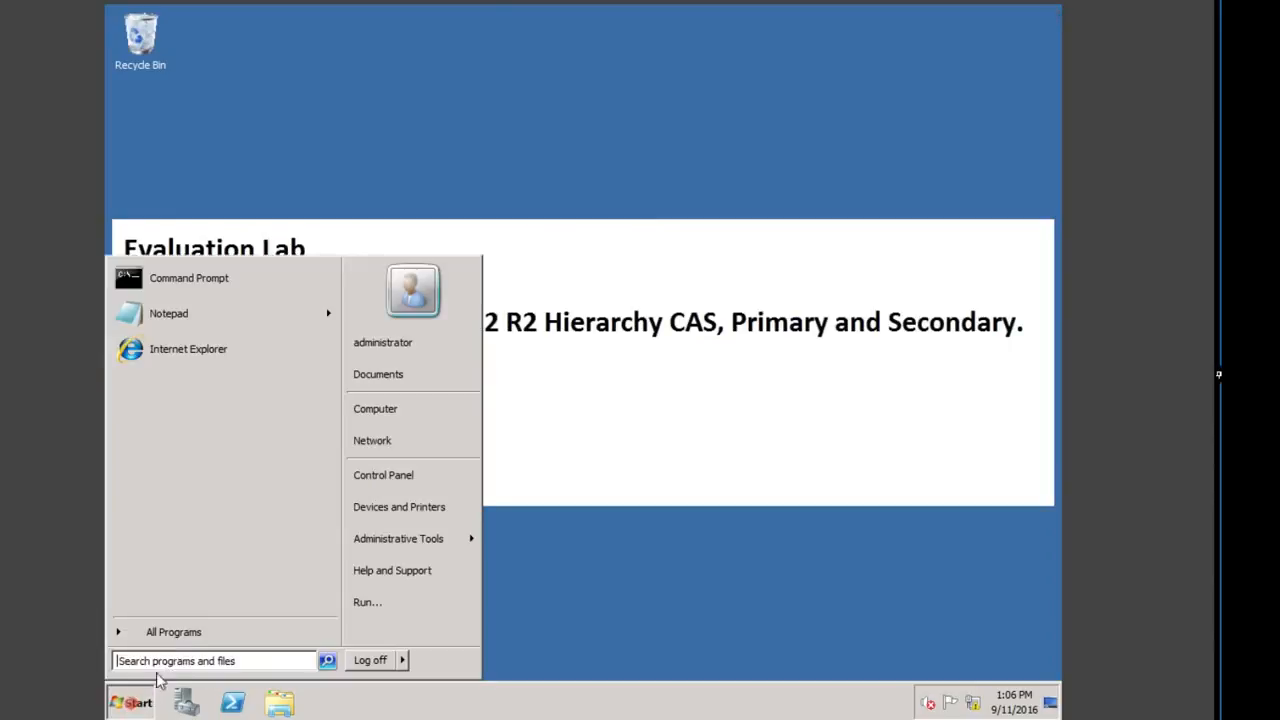
pyautogui.click(244, 630)
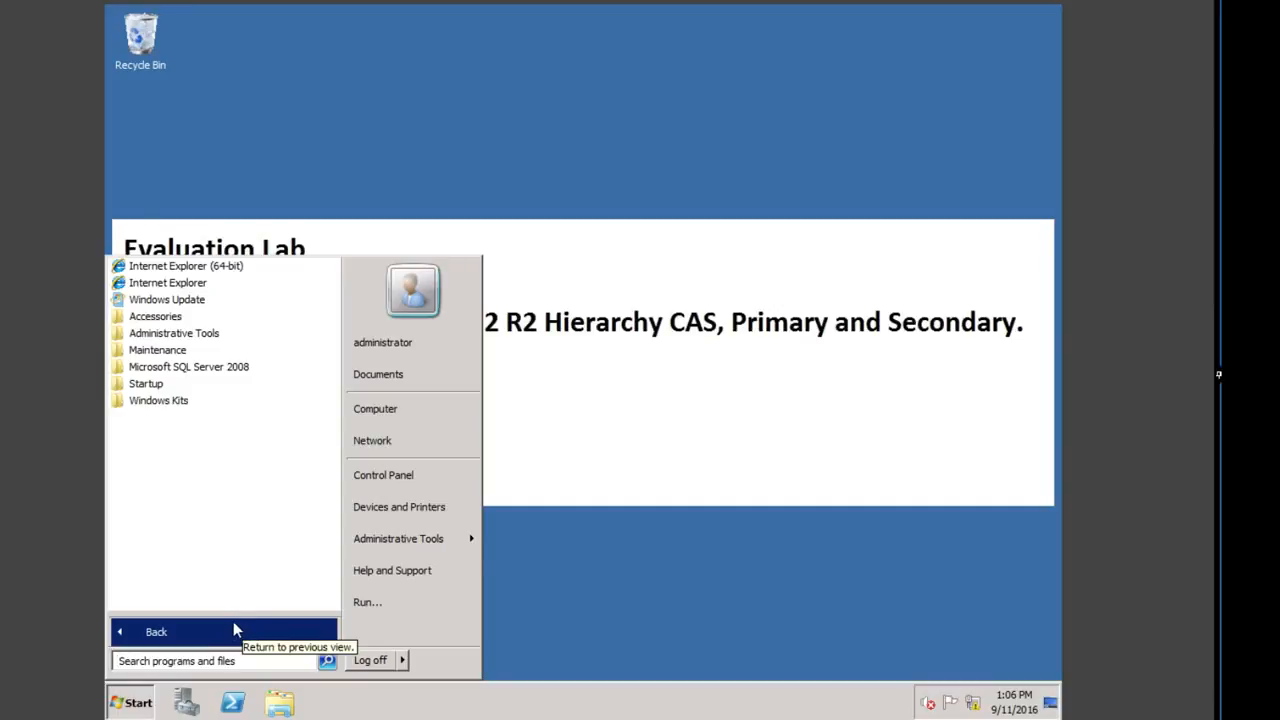
pyautogui.click(155, 317)
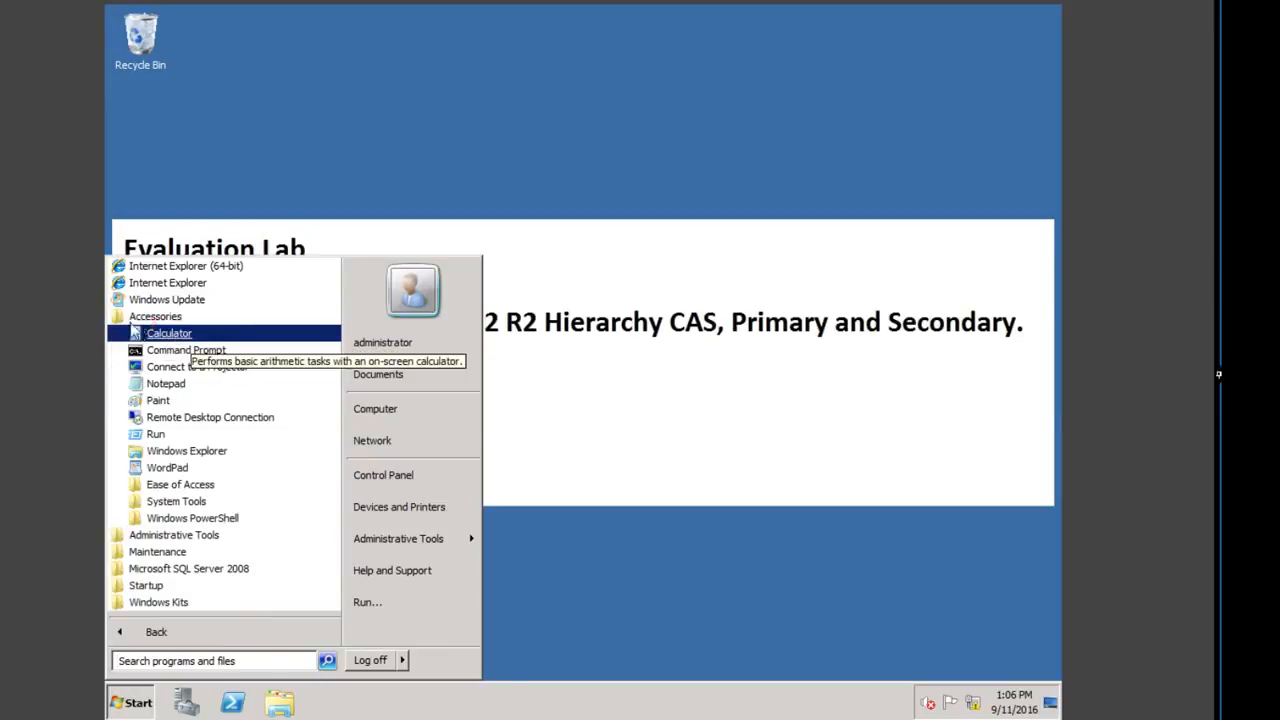
pyautogui.click(155, 316)
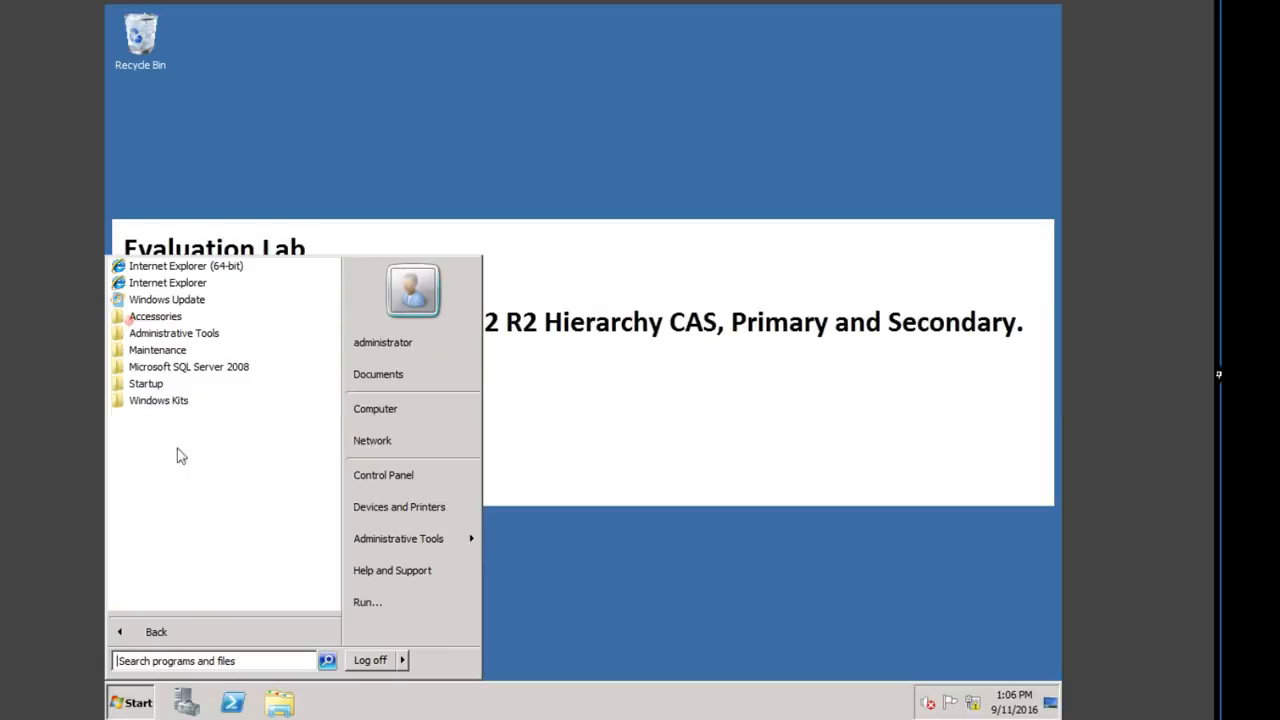
pyautogui.click(178, 334)
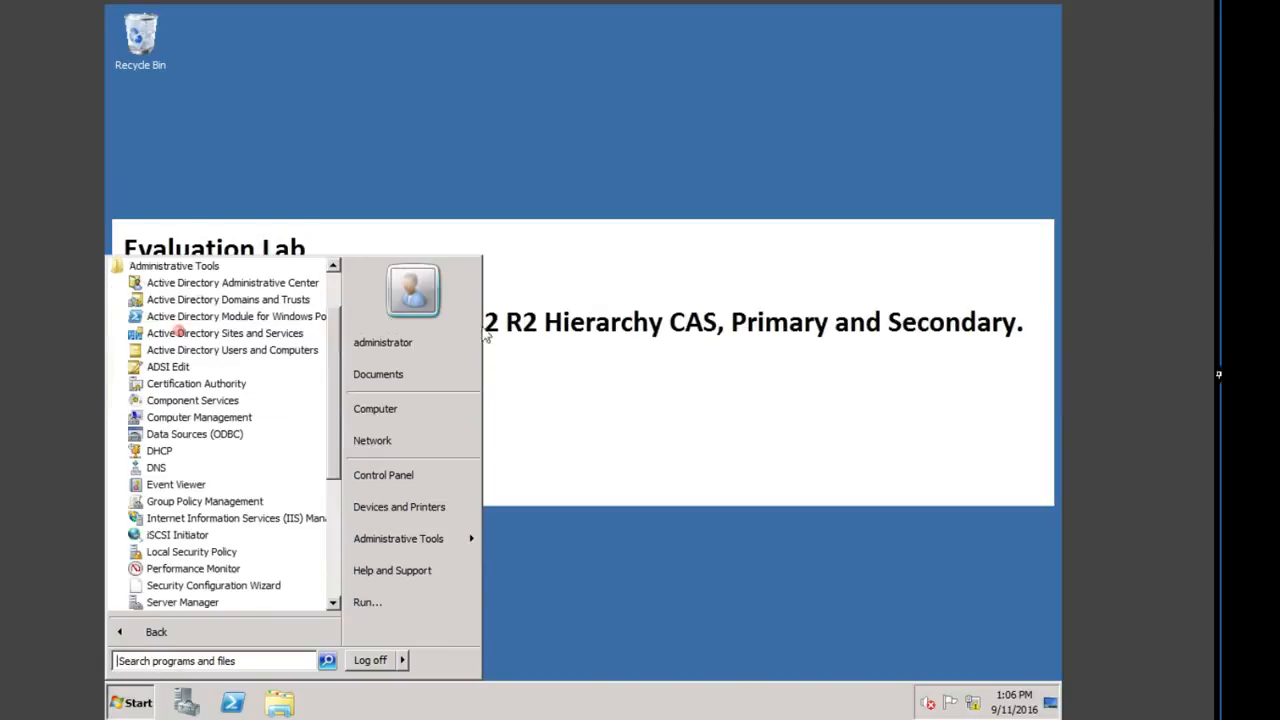
pyautogui.click(270, 350)
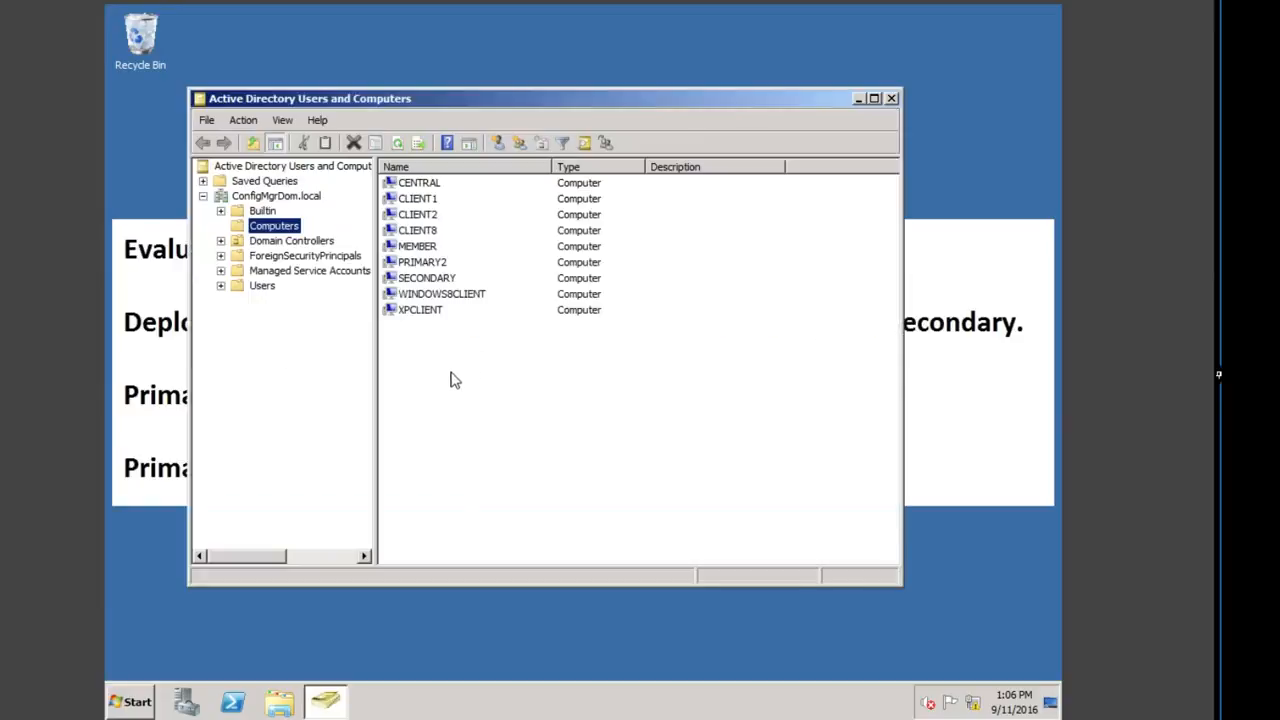
# Turn on Advanced Features and open the security permissions of the System container under ConfigMgrDom.local
pyautogui.click(286, 124)
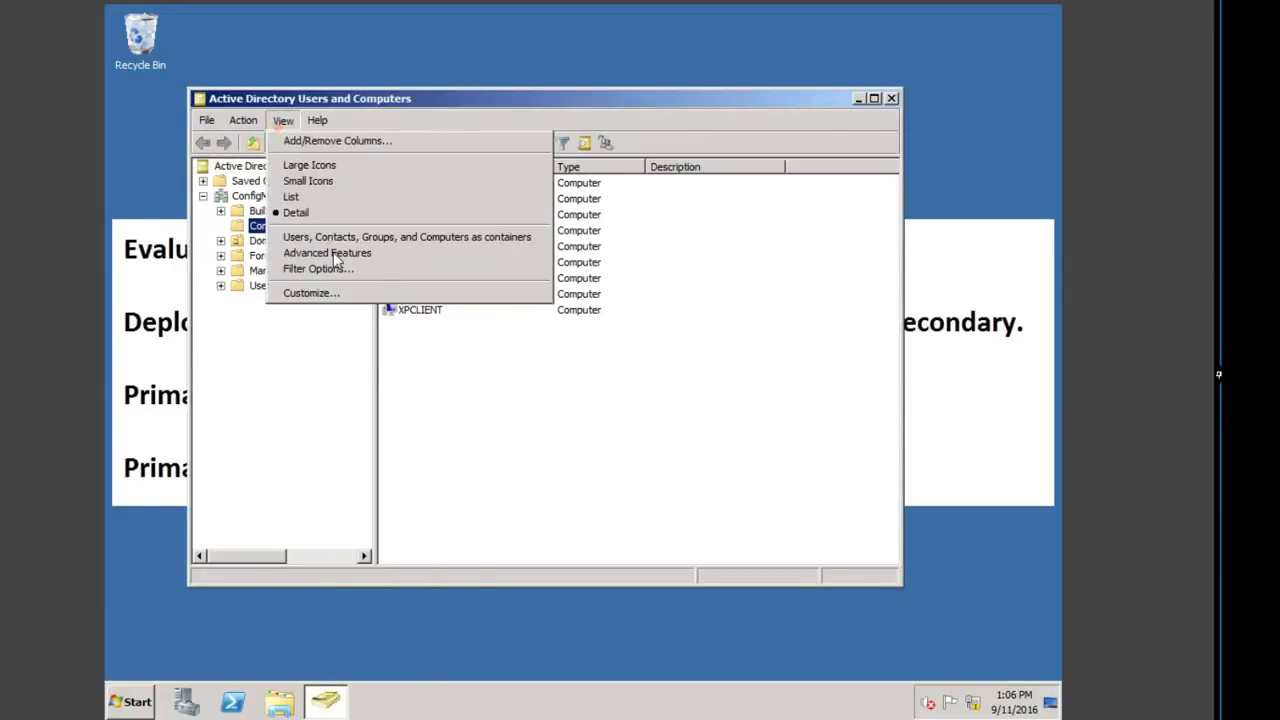
pyautogui.click(310, 253)
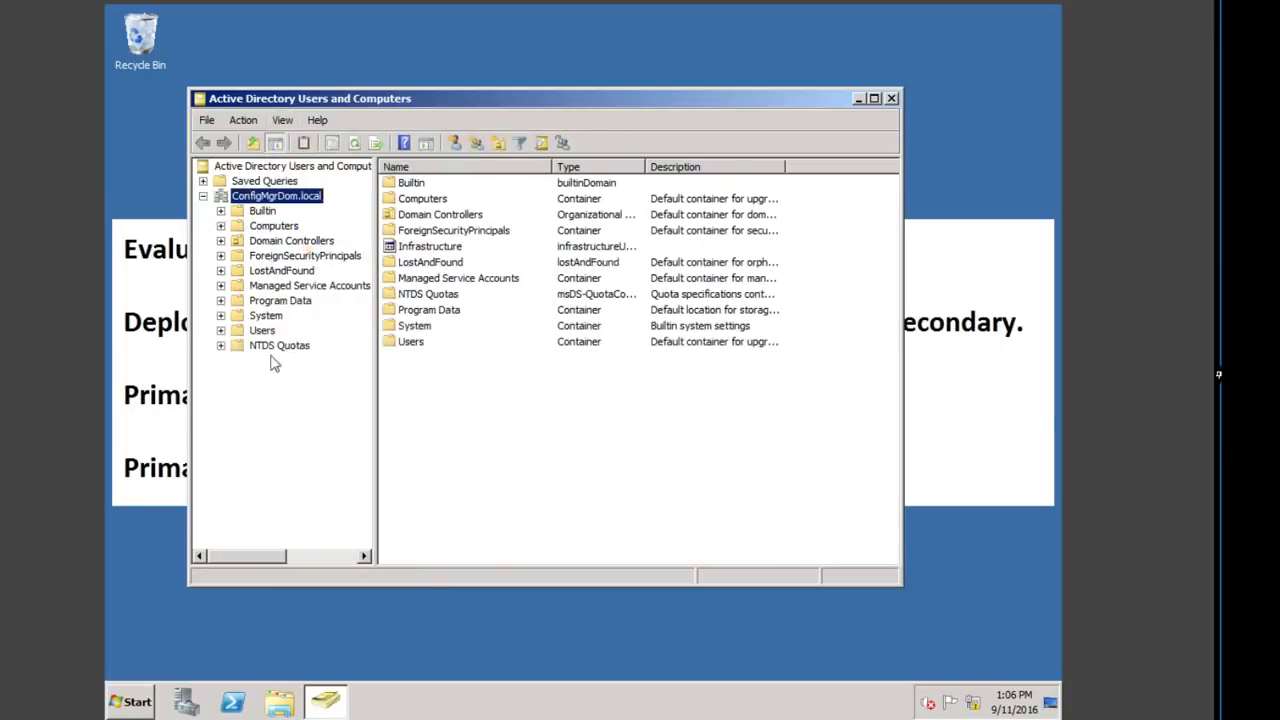
pyautogui.click(266, 317)
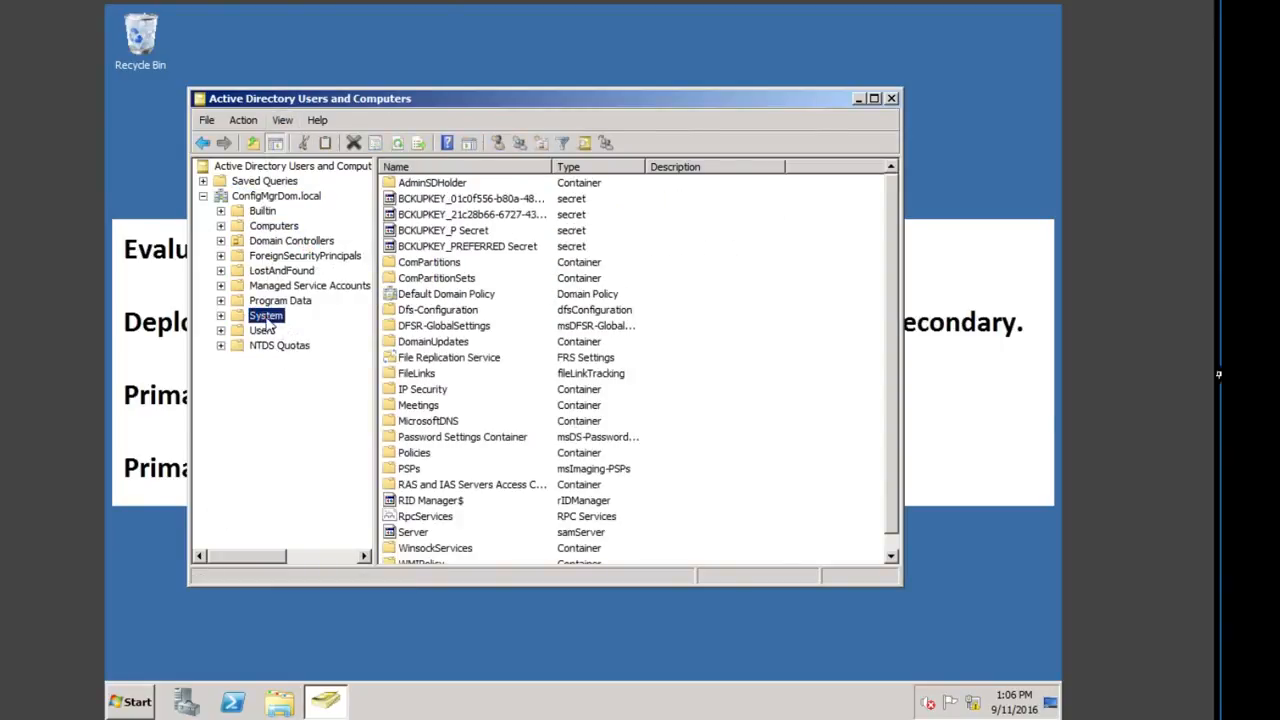
pyautogui.rightClick(266, 318)
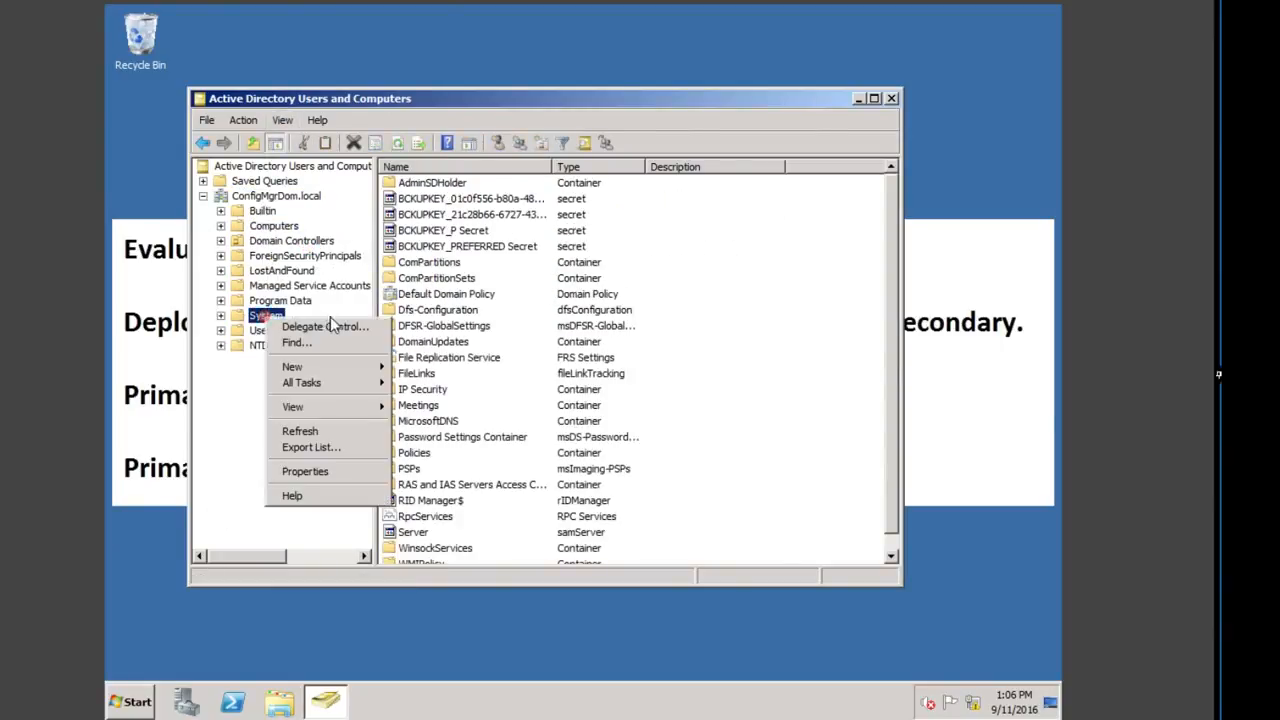
pyautogui.click(326, 471)
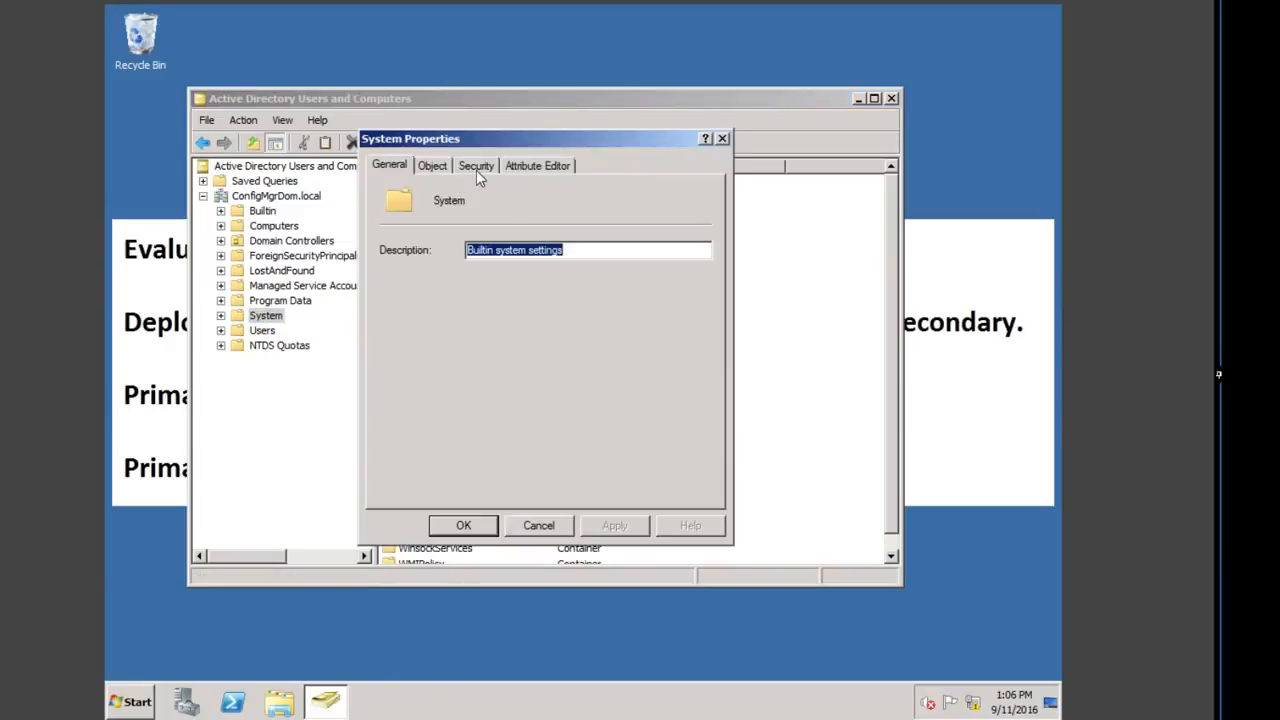
pyautogui.click(476, 168)
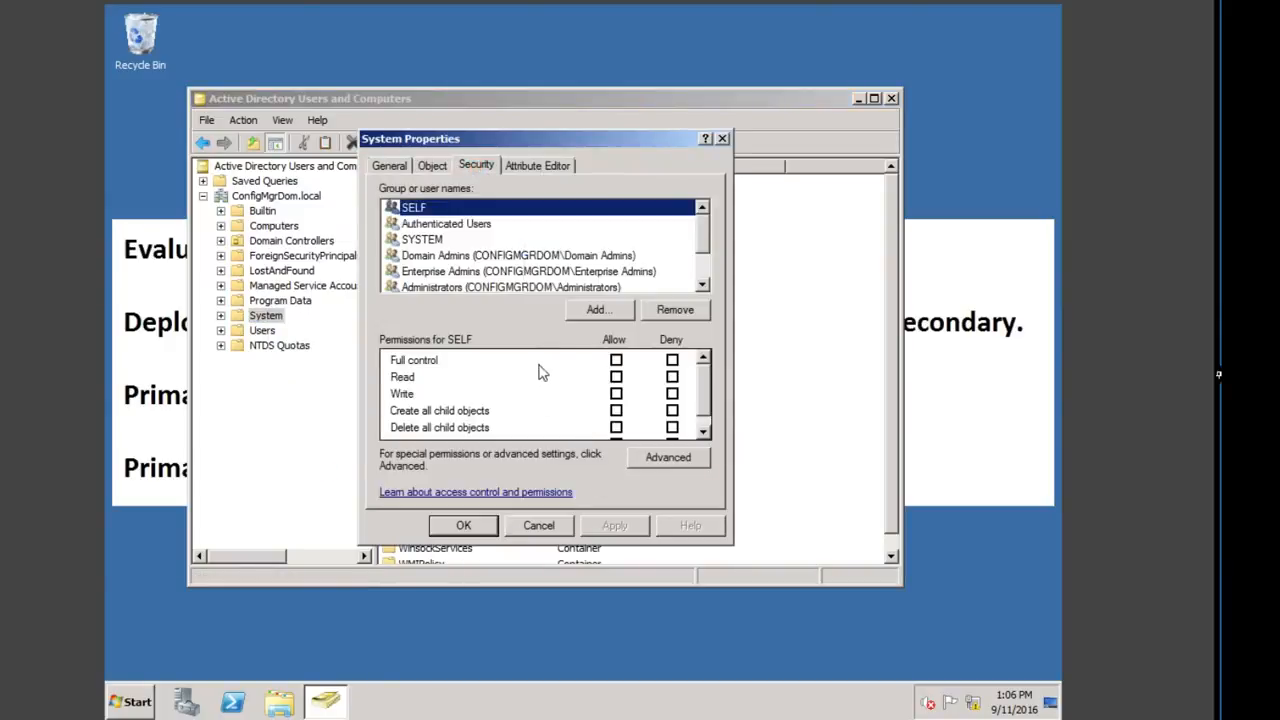
# Enter central as the object to add to the System container's permissions and try to resolve the name
pyautogui.click(600, 311)
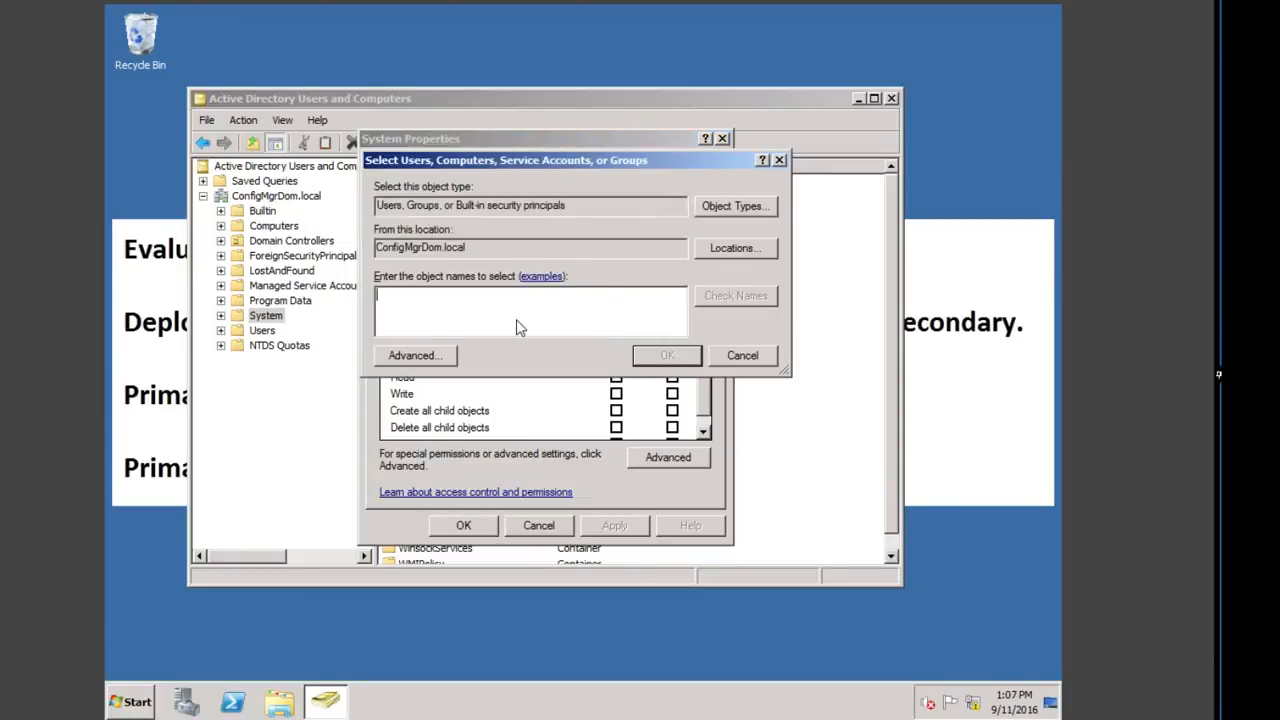
pyautogui.write('central')
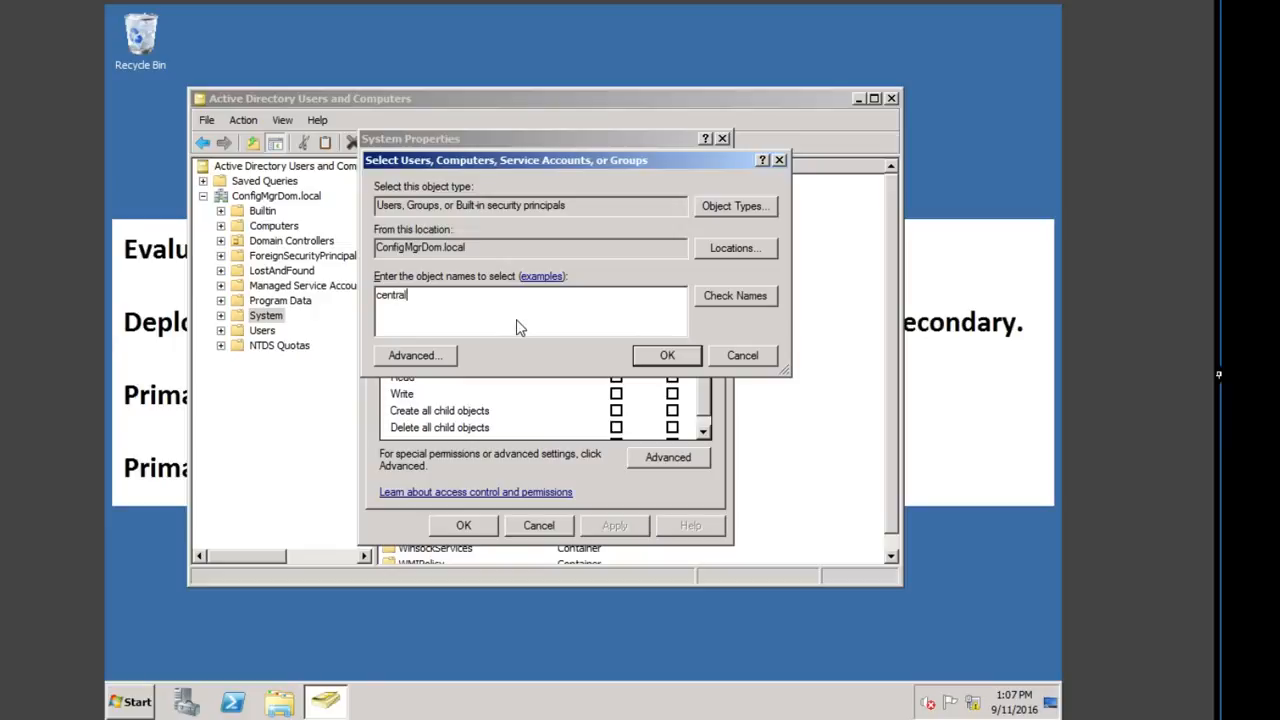
pyautogui.click(738, 296)
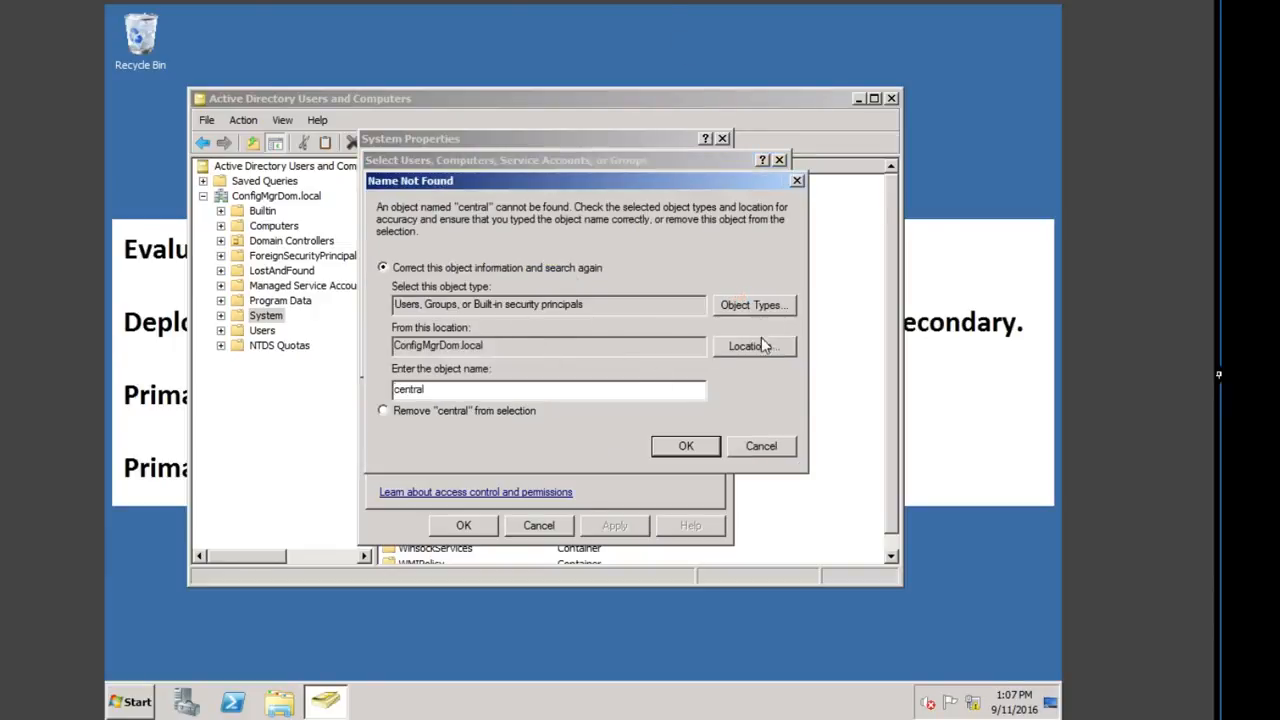
pyautogui.click(767, 444)
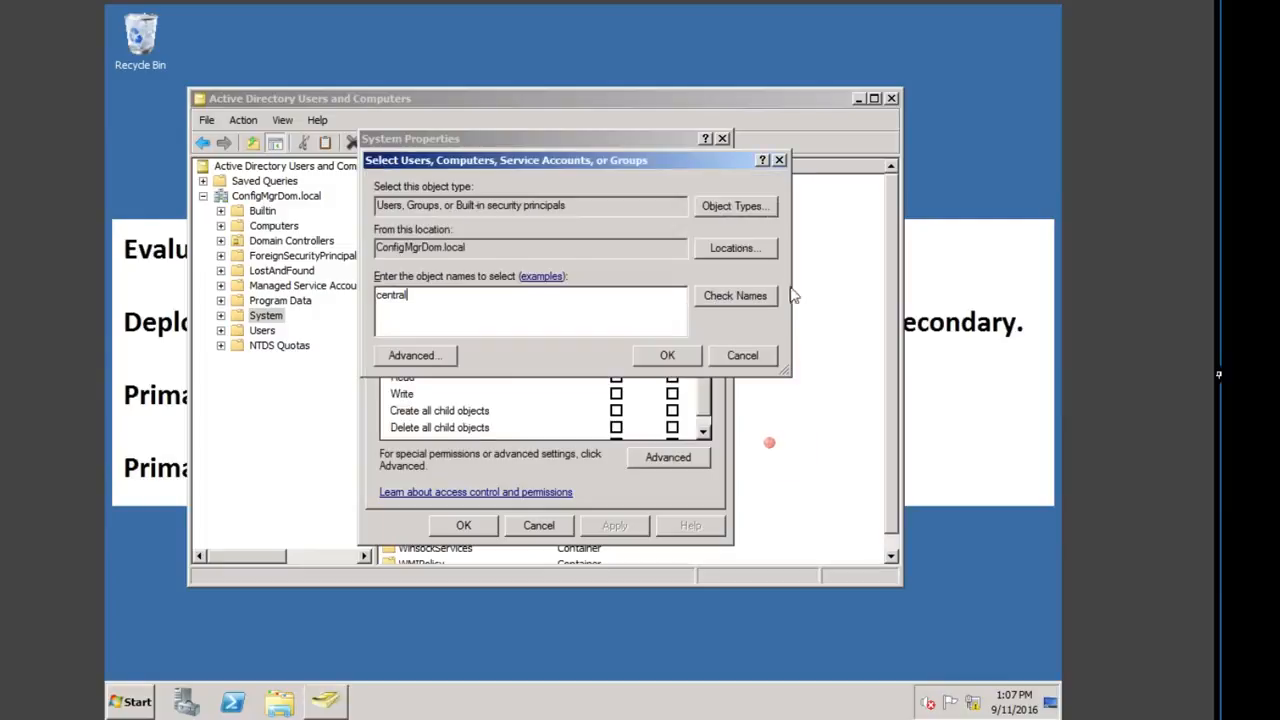
# Restrict the object types for the selection to Computers only, excluding built-in security principals, groups and users
pyautogui.click(752, 206)
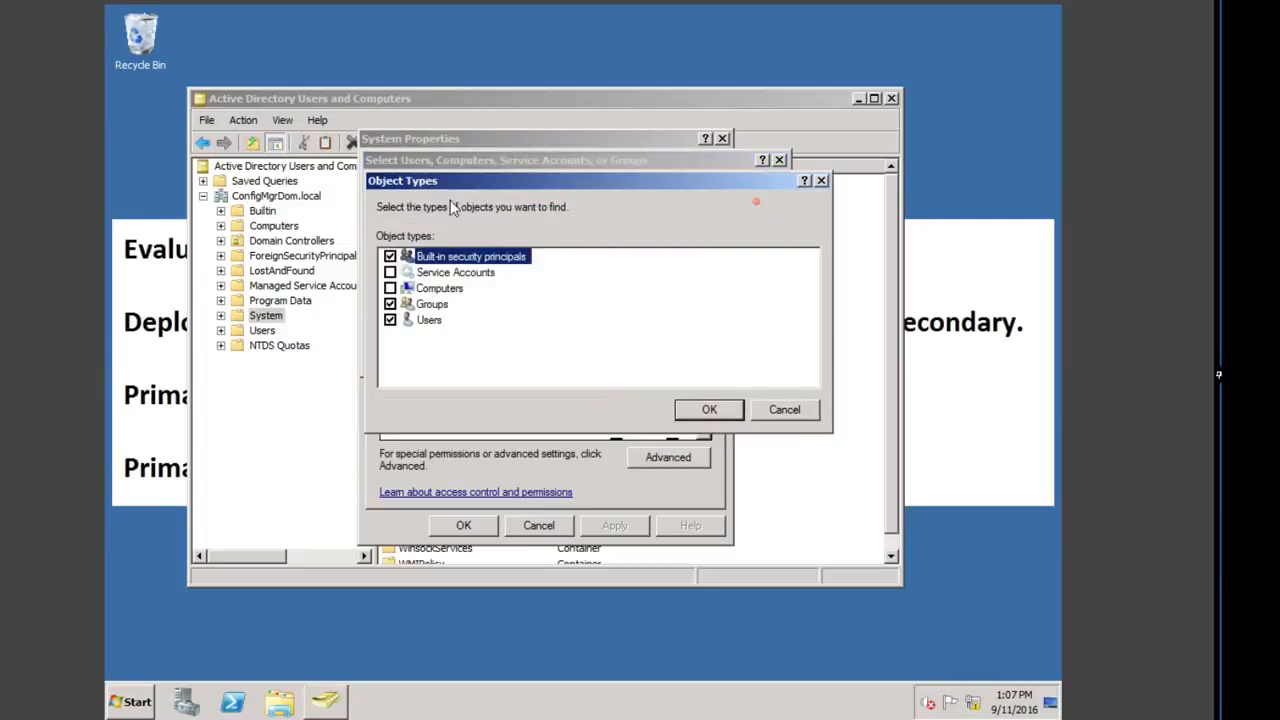
pyautogui.click(390, 257)
pyautogui.click(390, 288)
pyautogui.click(390, 304)
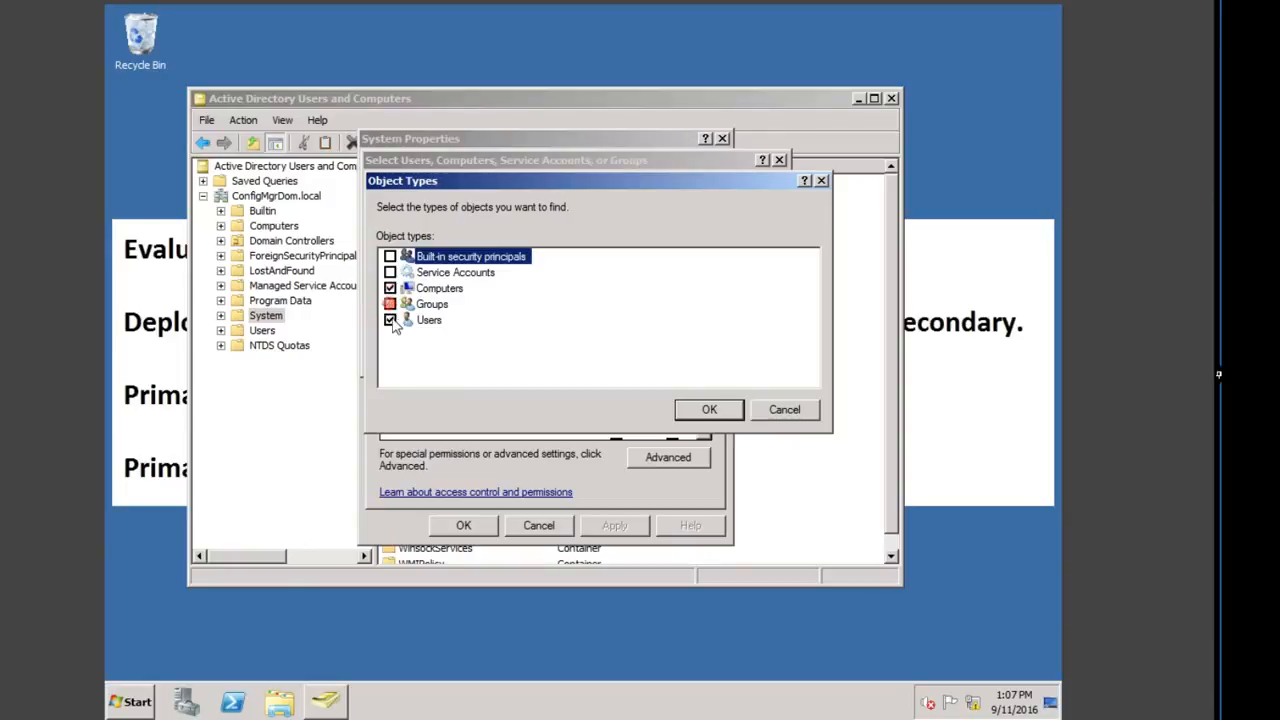
pyautogui.click(390, 320)
pyautogui.click(709, 410)
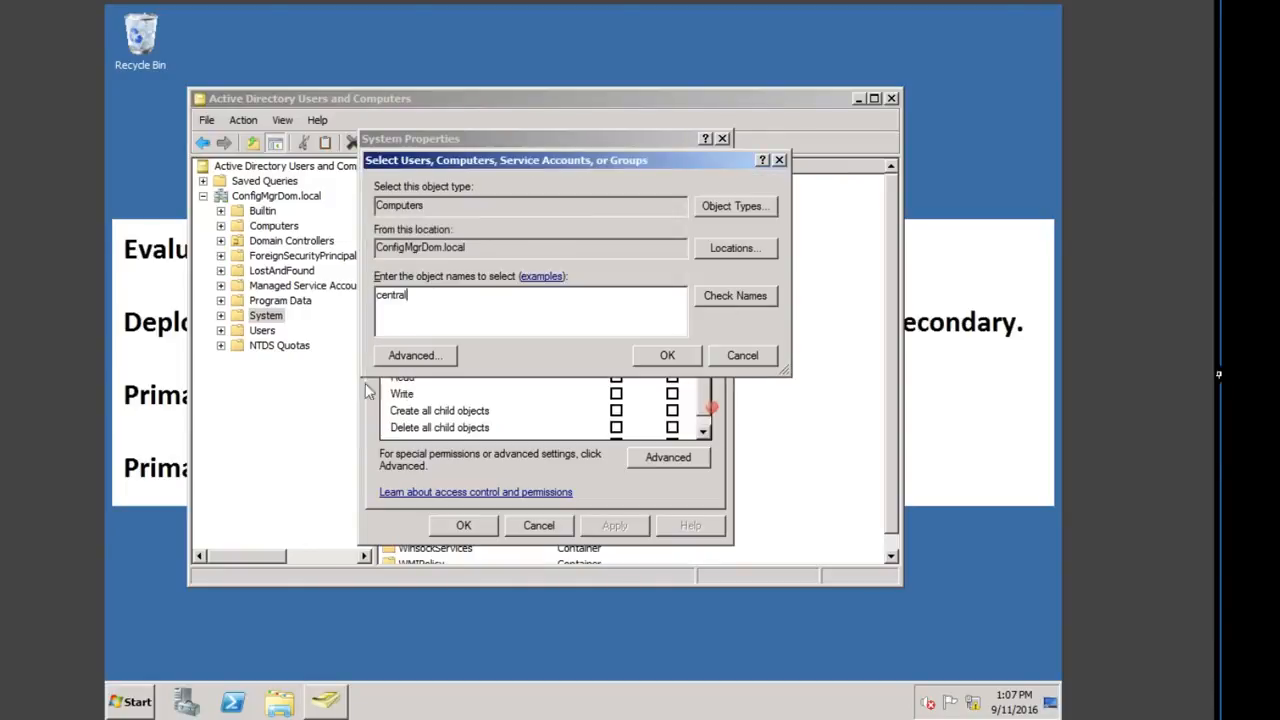
# Resolve and add the CENTRAL computer to the System container's permissions, and allow it Full control
pyautogui.click(735, 296)
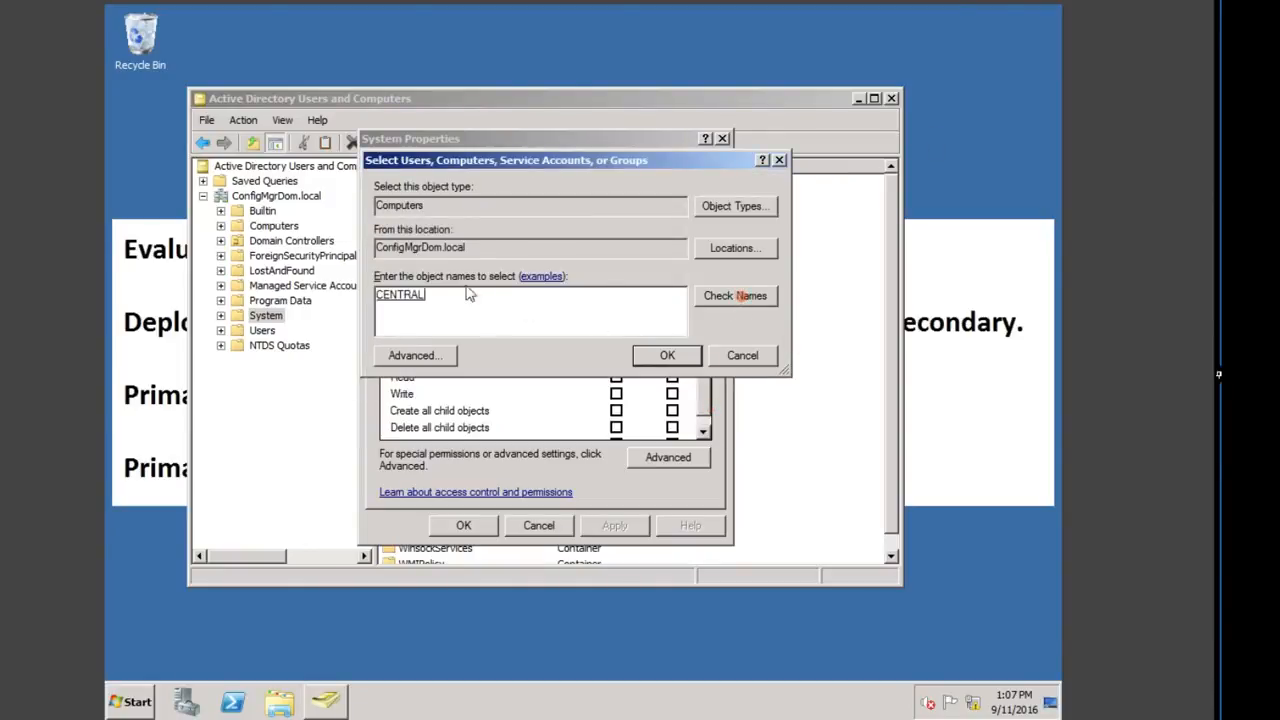
pyautogui.click(681, 355)
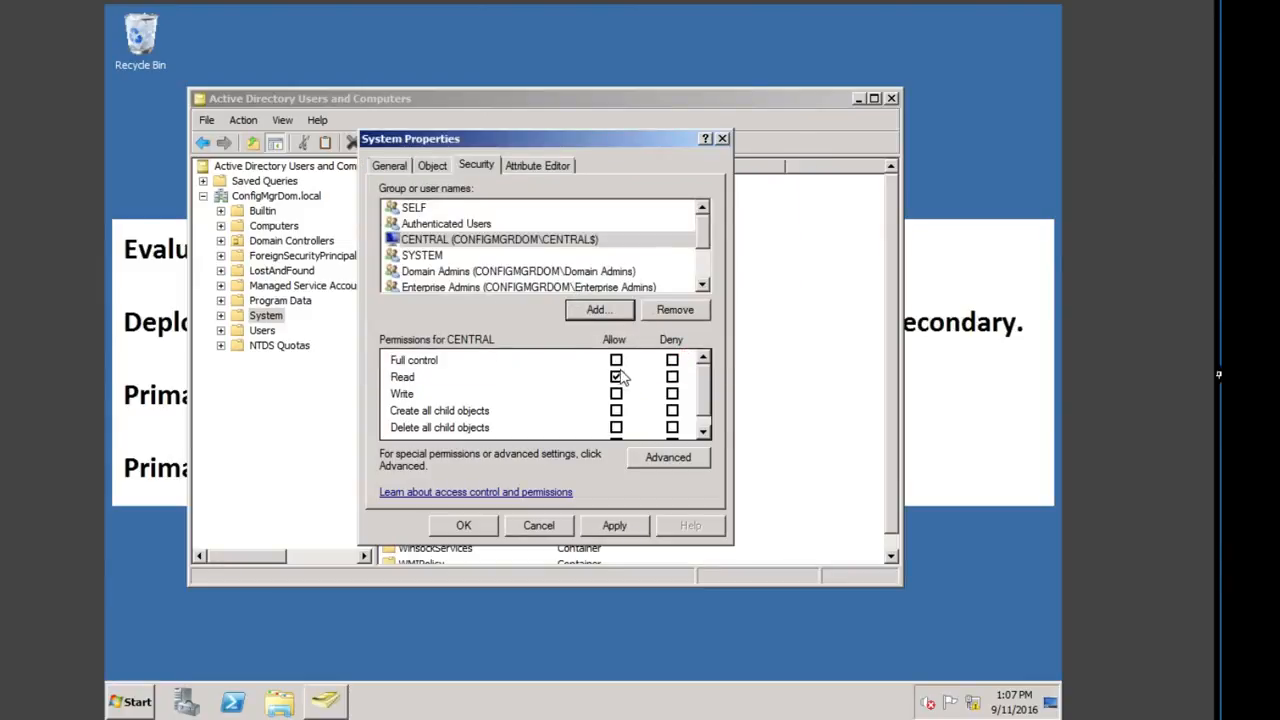
pyautogui.click(615, 361)
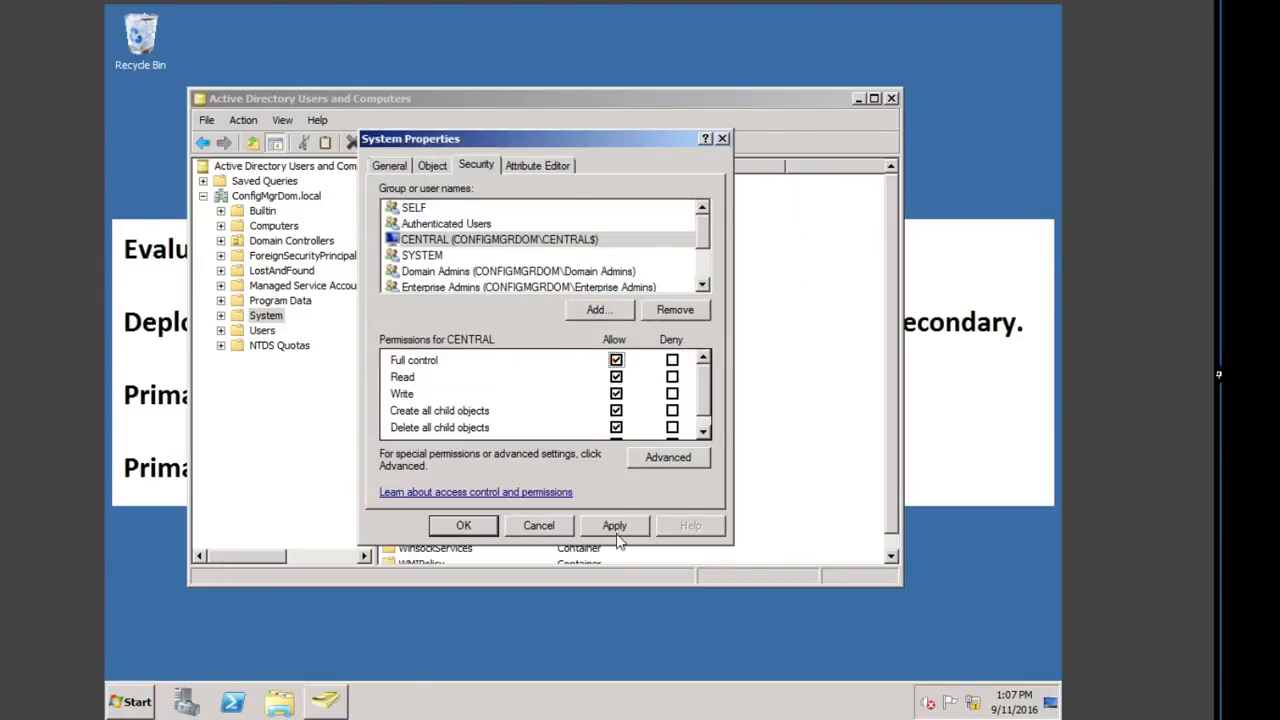
# Edit CENTRAL's advanced permission entry to cover this object and all descendant objects, and apply the change
pyautogui.click(656, 456)
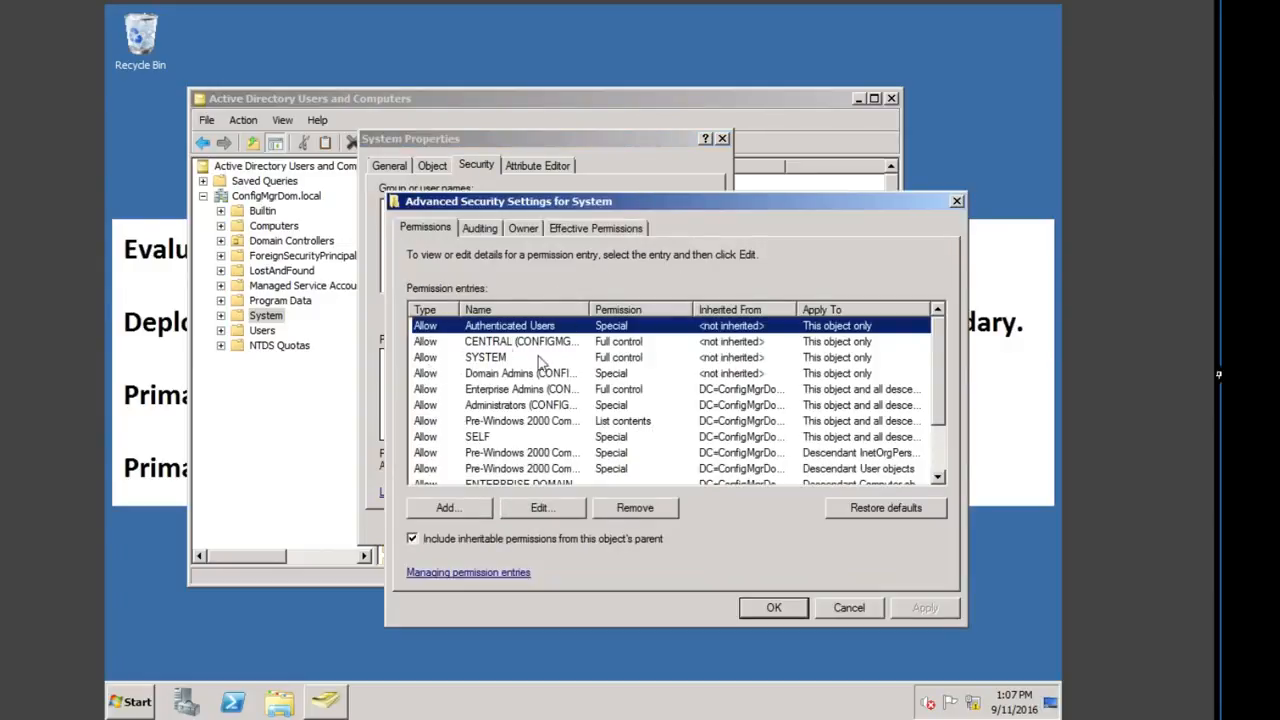
pyautogui.click(509, 341)
pyautogui.click(538, 507)
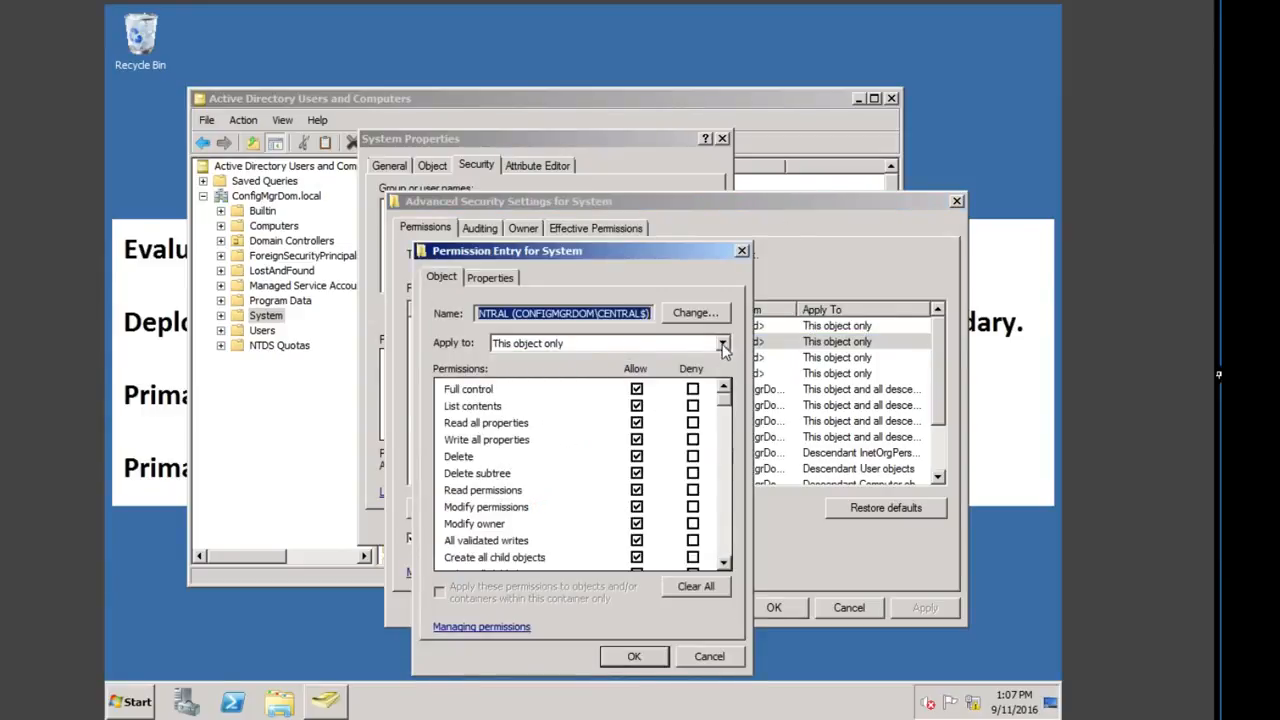
pyautogui.click(721, 344)
pyautogui.click(548, 372)
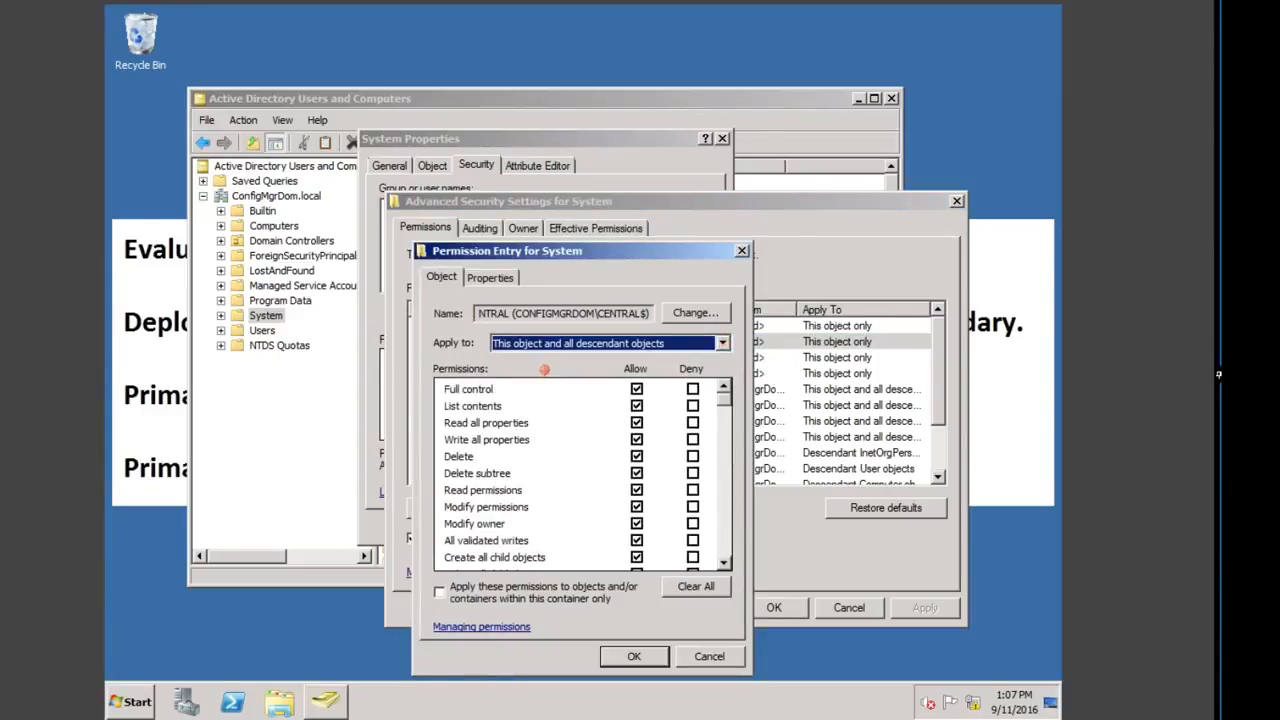
pyautogui.click(636, 658)
pyautogui.click(911, 607)
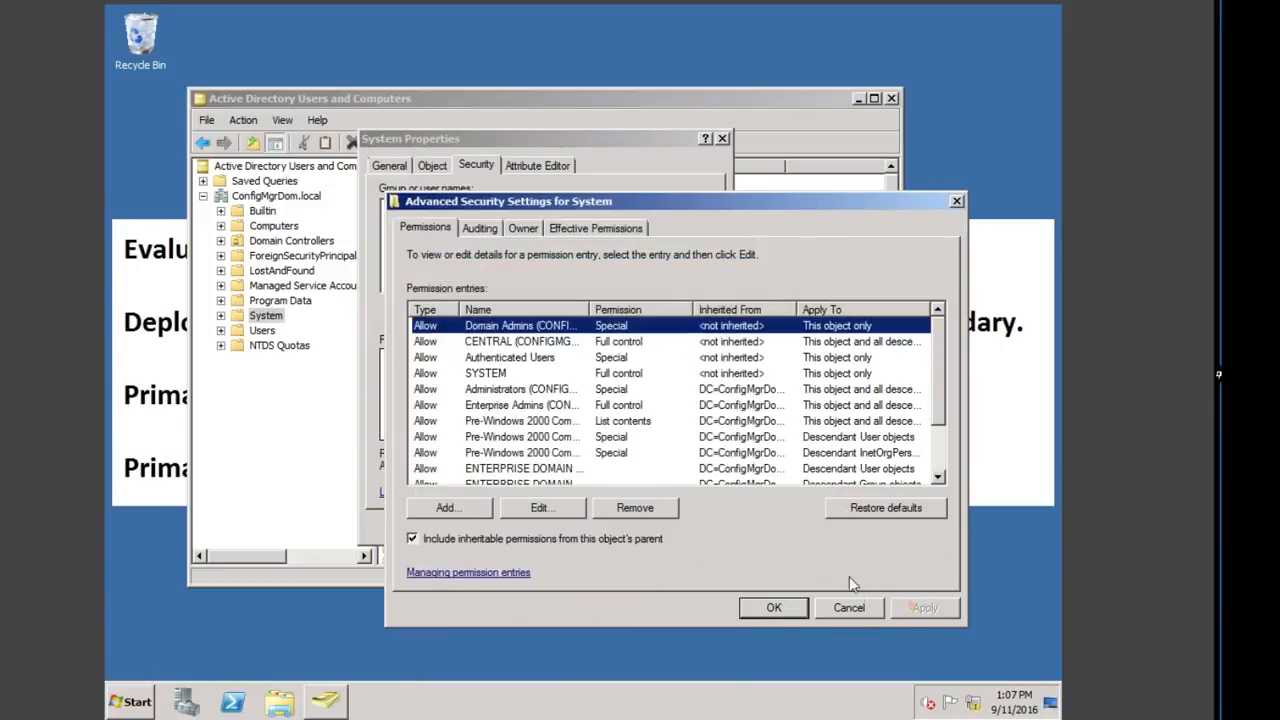
pyautogui.click(775, 610)
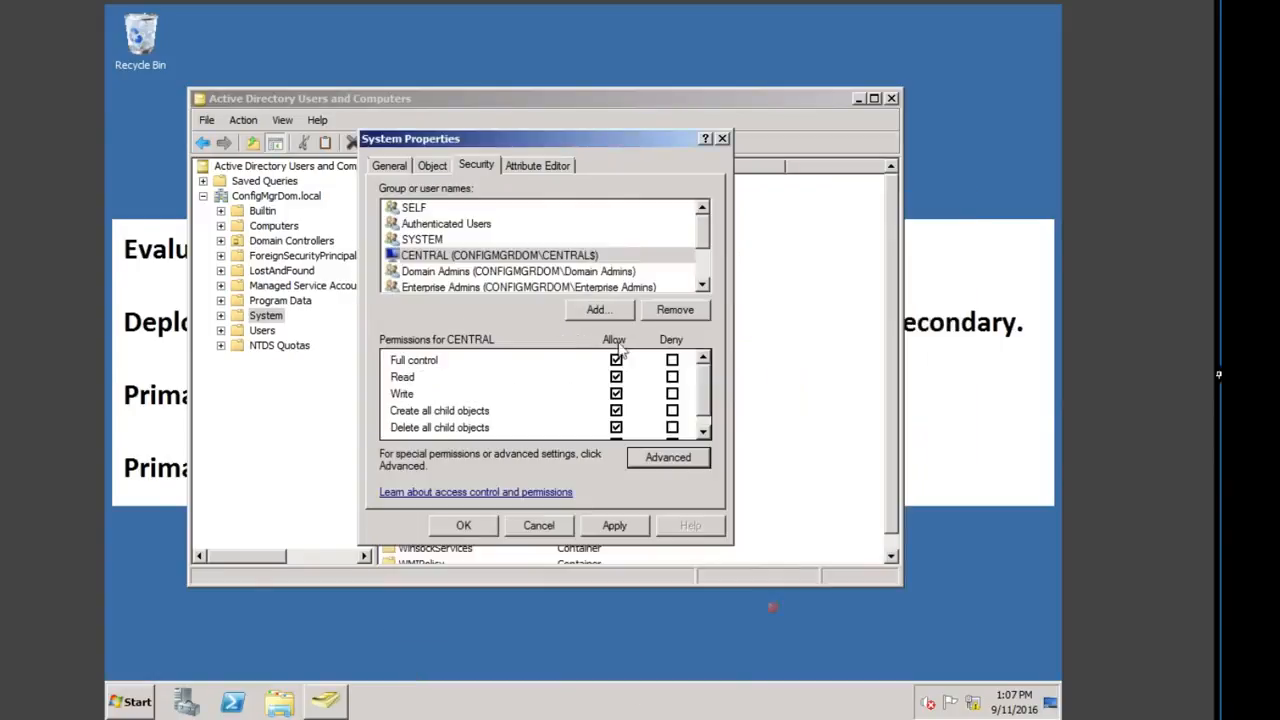
# Add the PRIMARY1 computer to the System container's permissions and allow it Full control
pyautogui.click(612, 311)
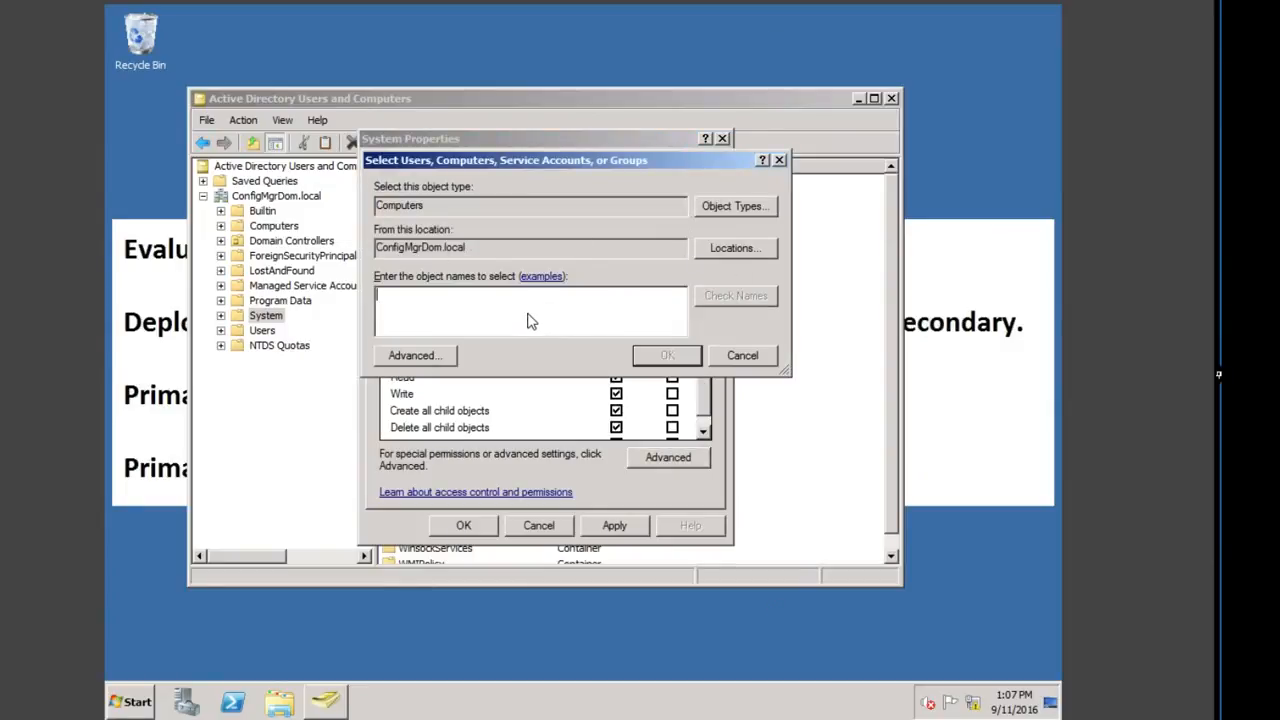
pyautogui.write('primary1')
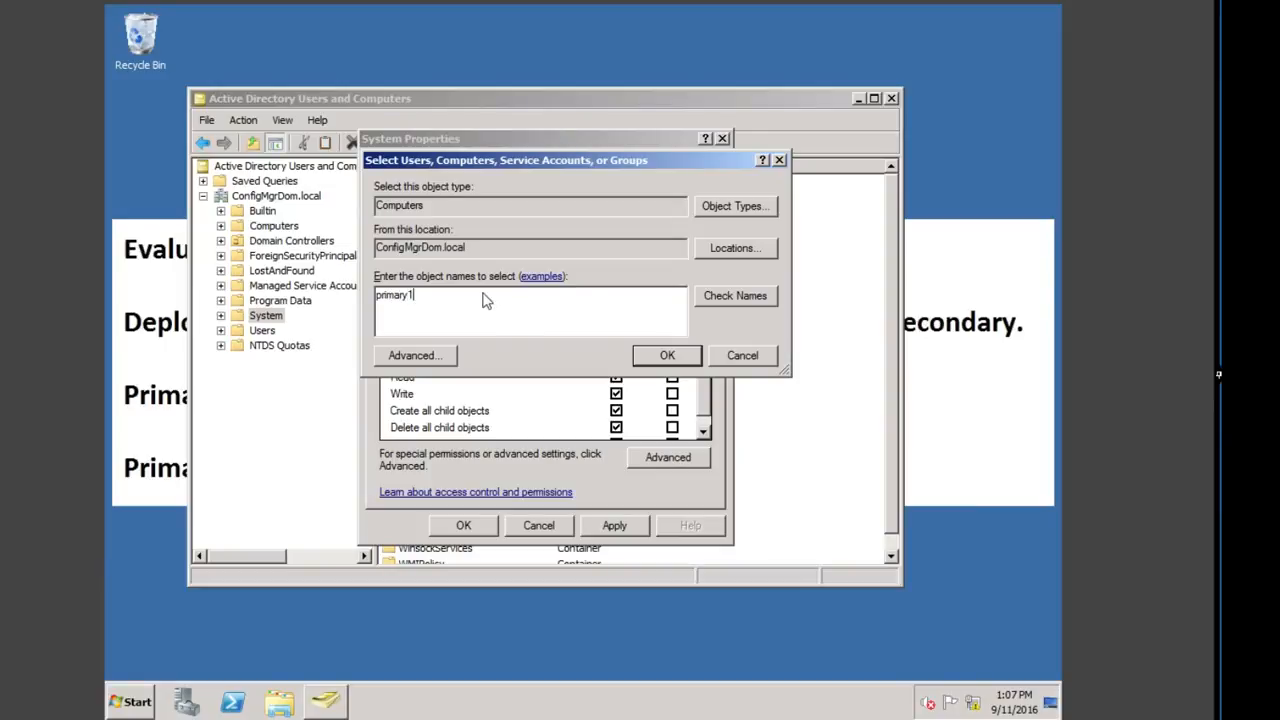
pyautogui.click(756, 296)
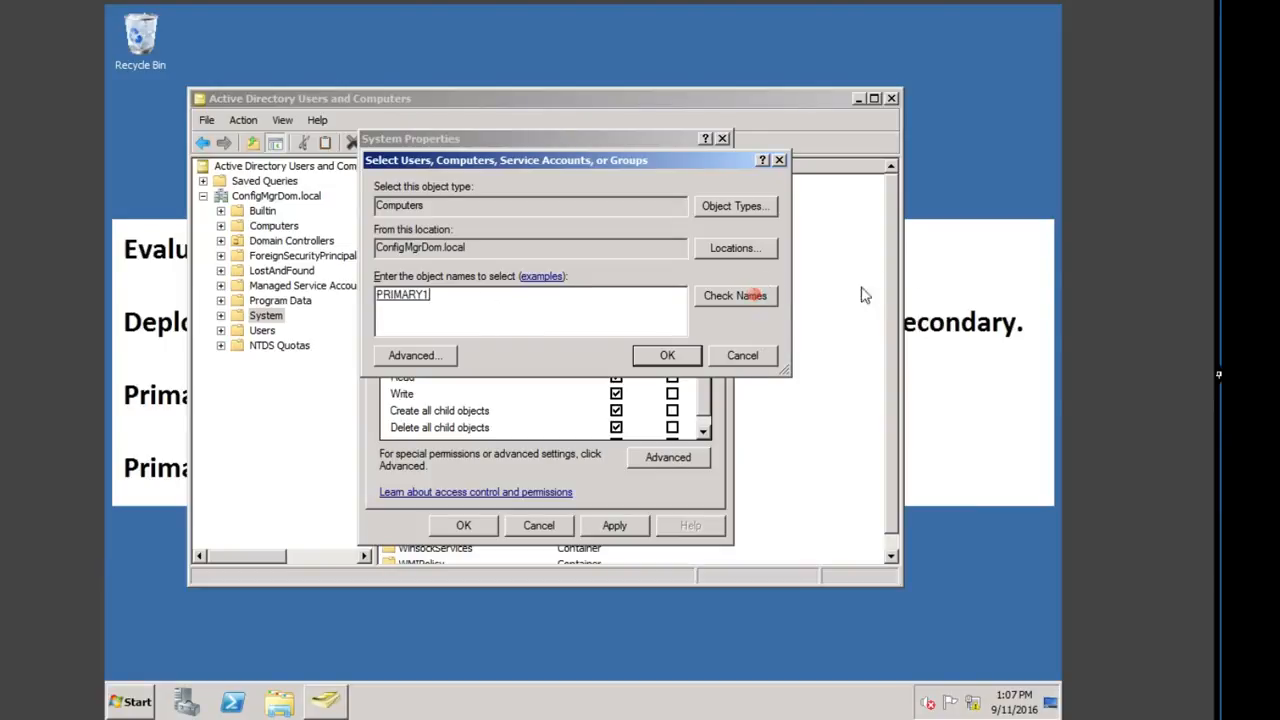
pyautogui.click(652, 355)
pyautogui.click(616, 360)
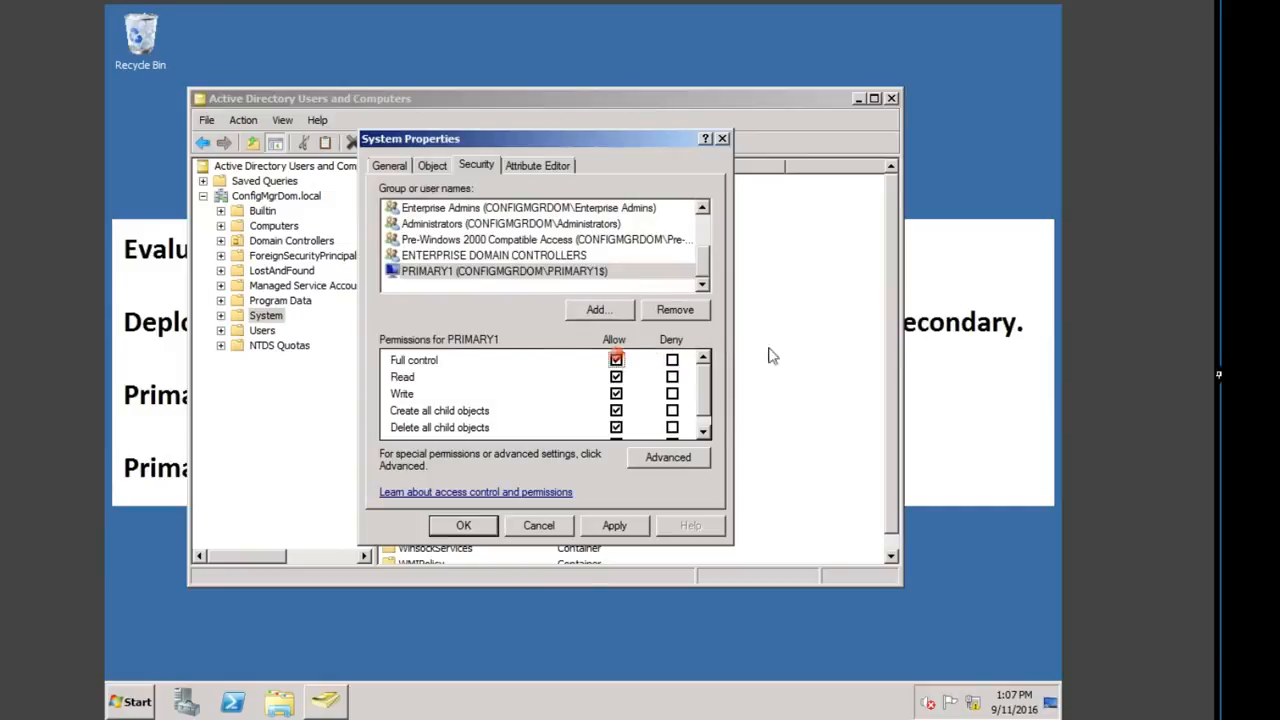
# Edit PRIMARY1's advanced permission entry to cover this object and all descendant objects, and apply the change
pyautogui.click(658, 460)
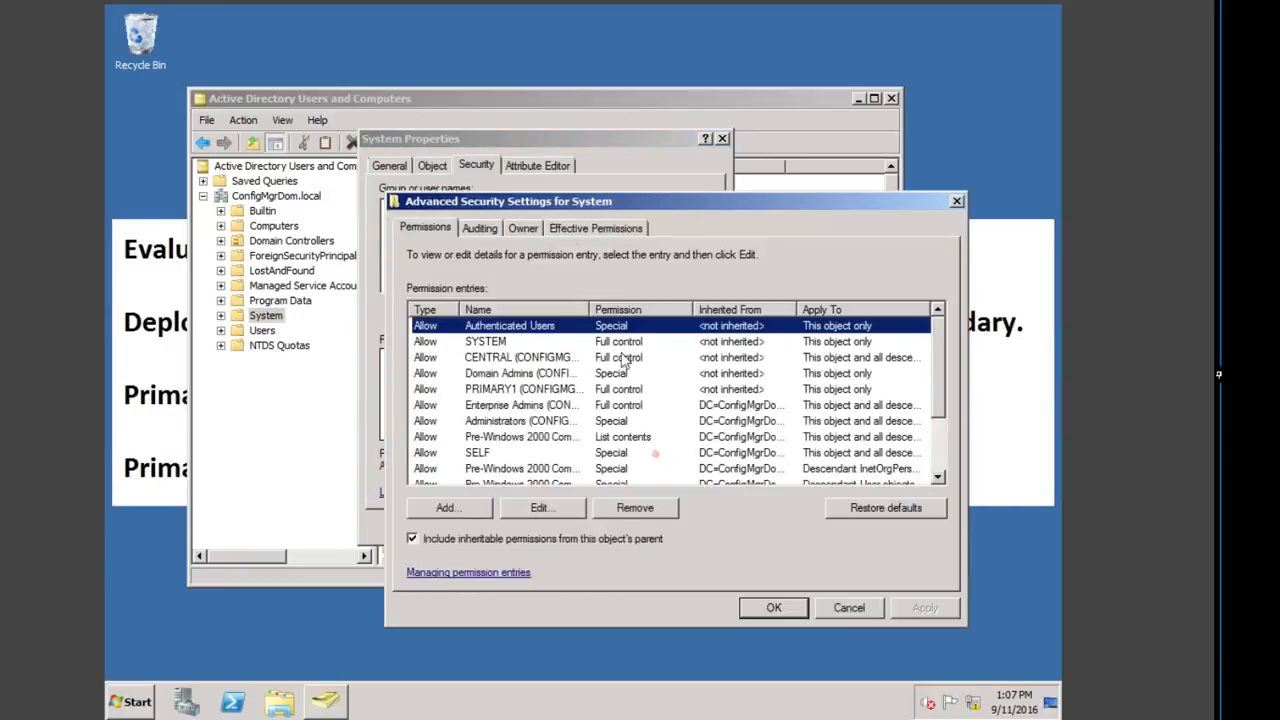
pyautogui.click(505, 389)
pyautogui.click(542, 507)
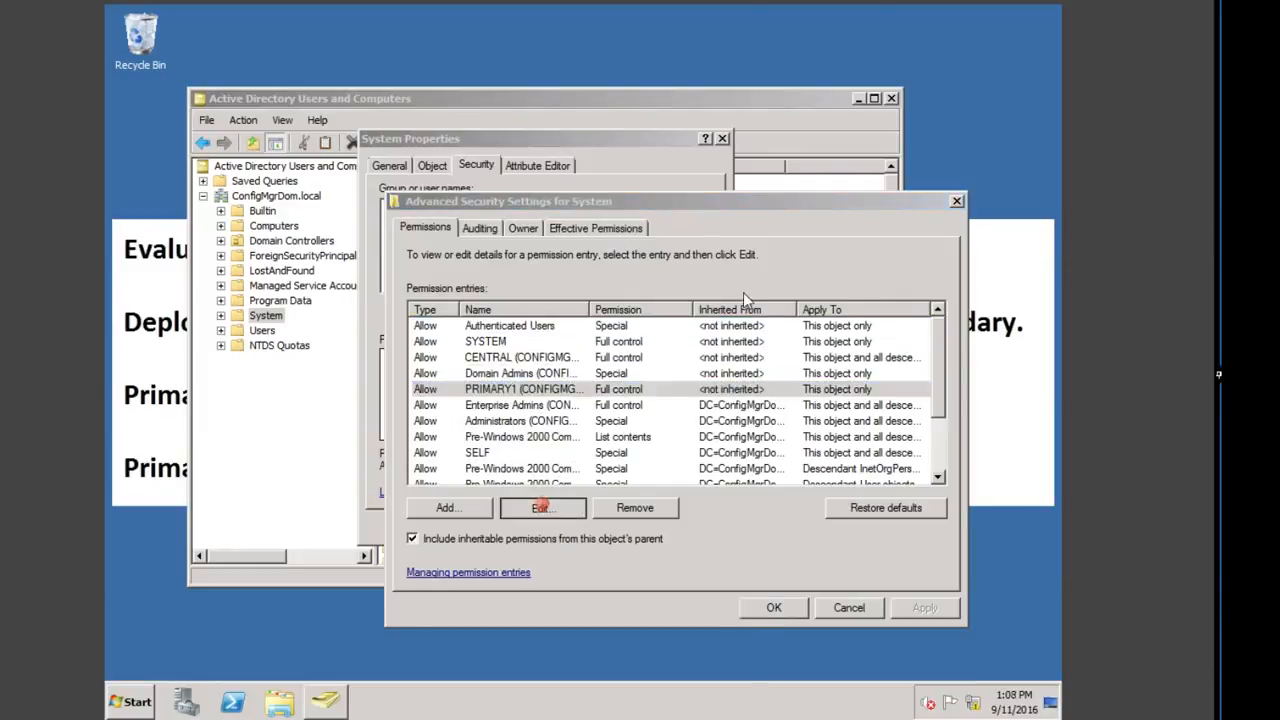
pyautogui.click(605, 344)
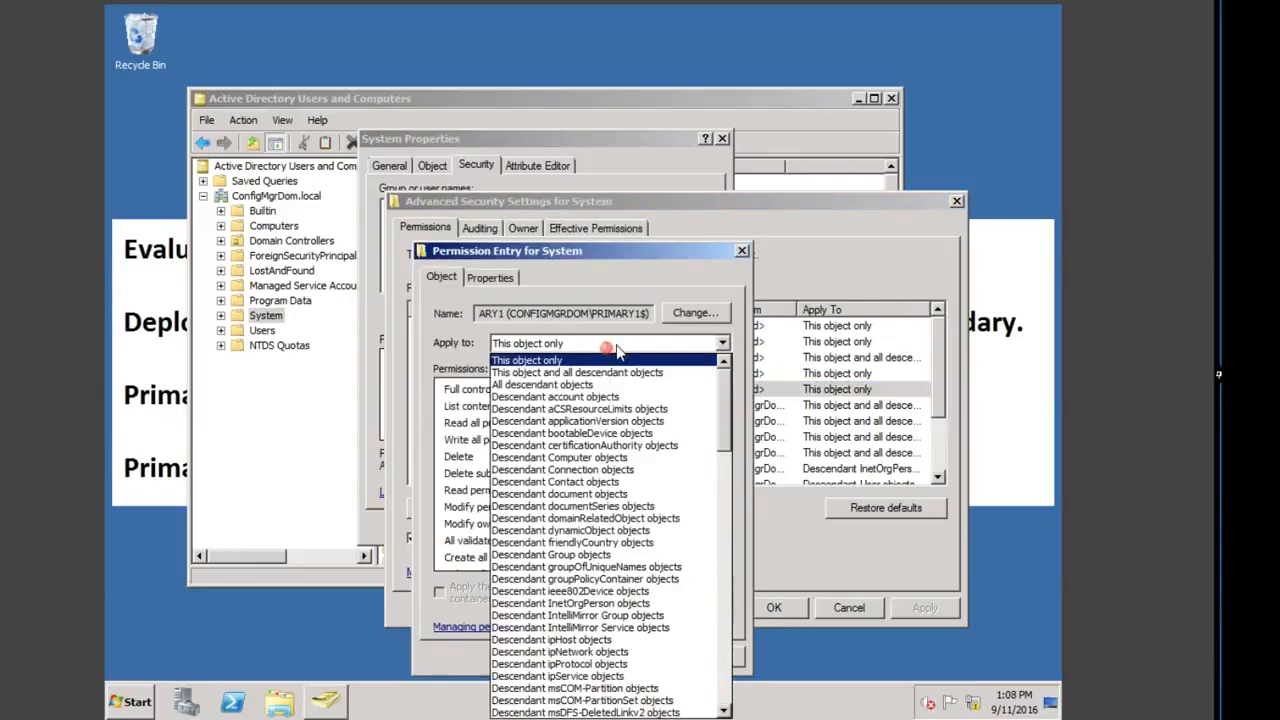
pyautogui.click(590, 374)
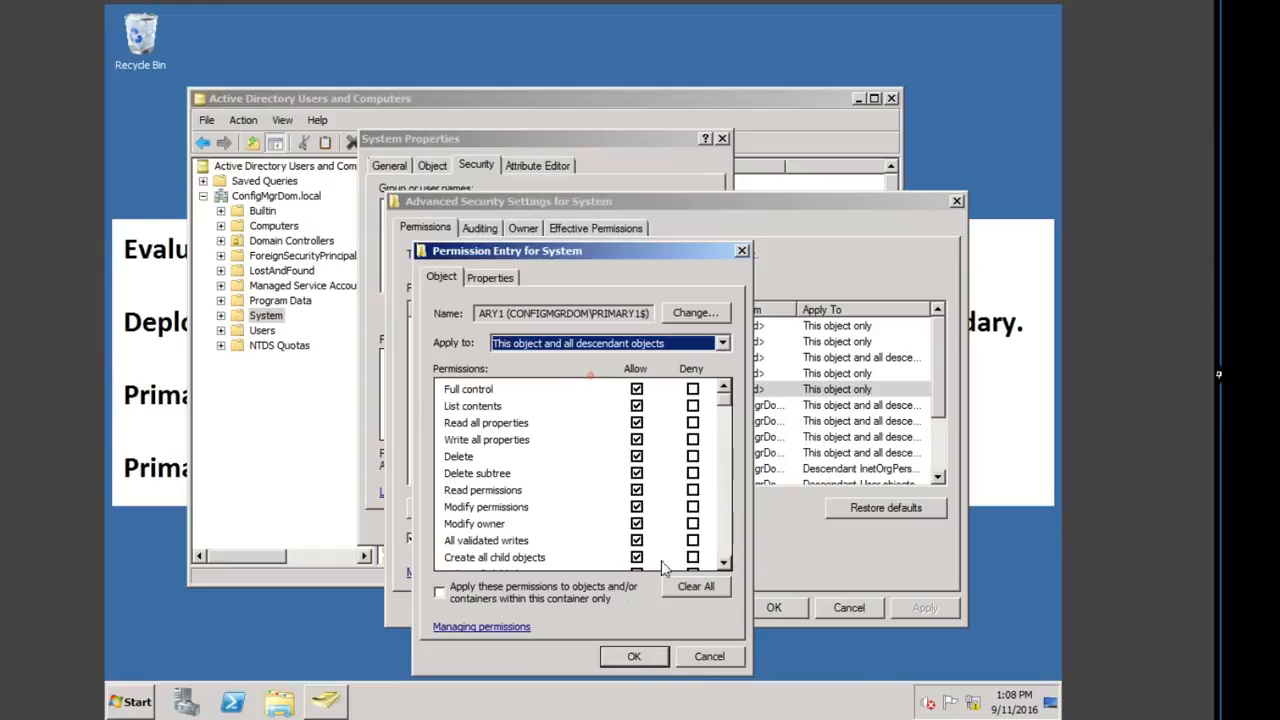
pyautogui.click(638, 657)
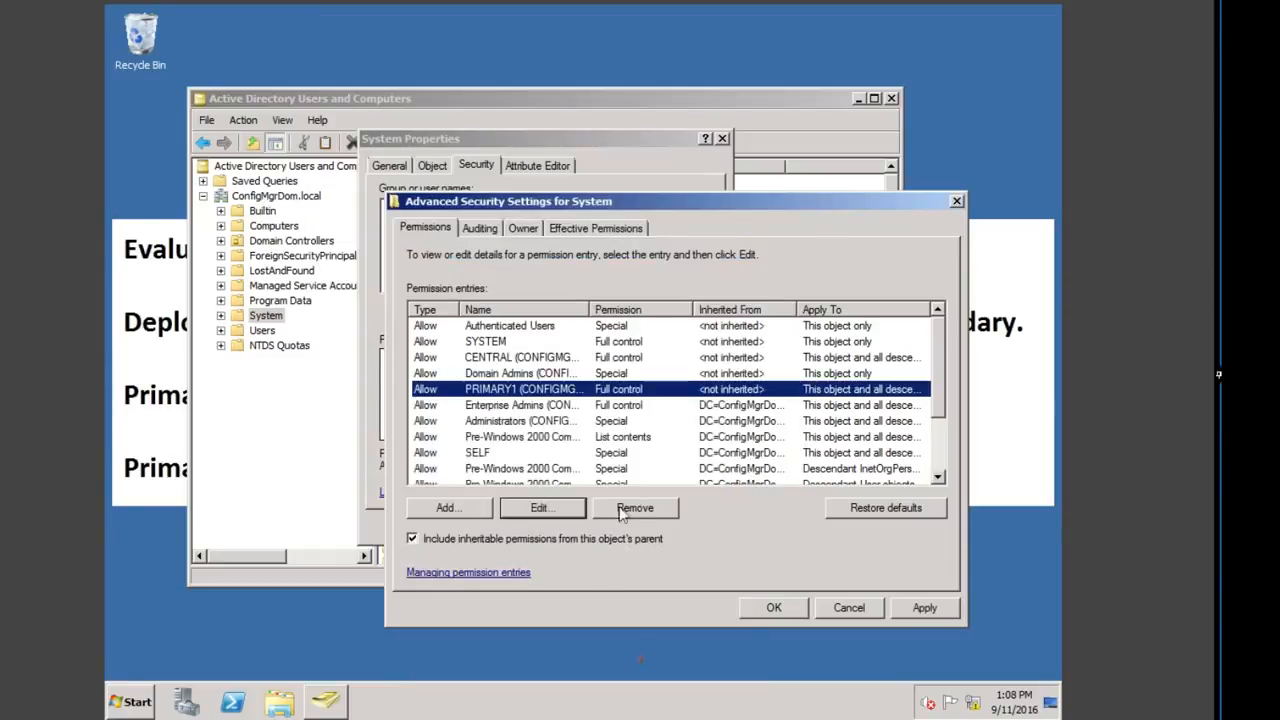
pyautogui.click(926, 610)
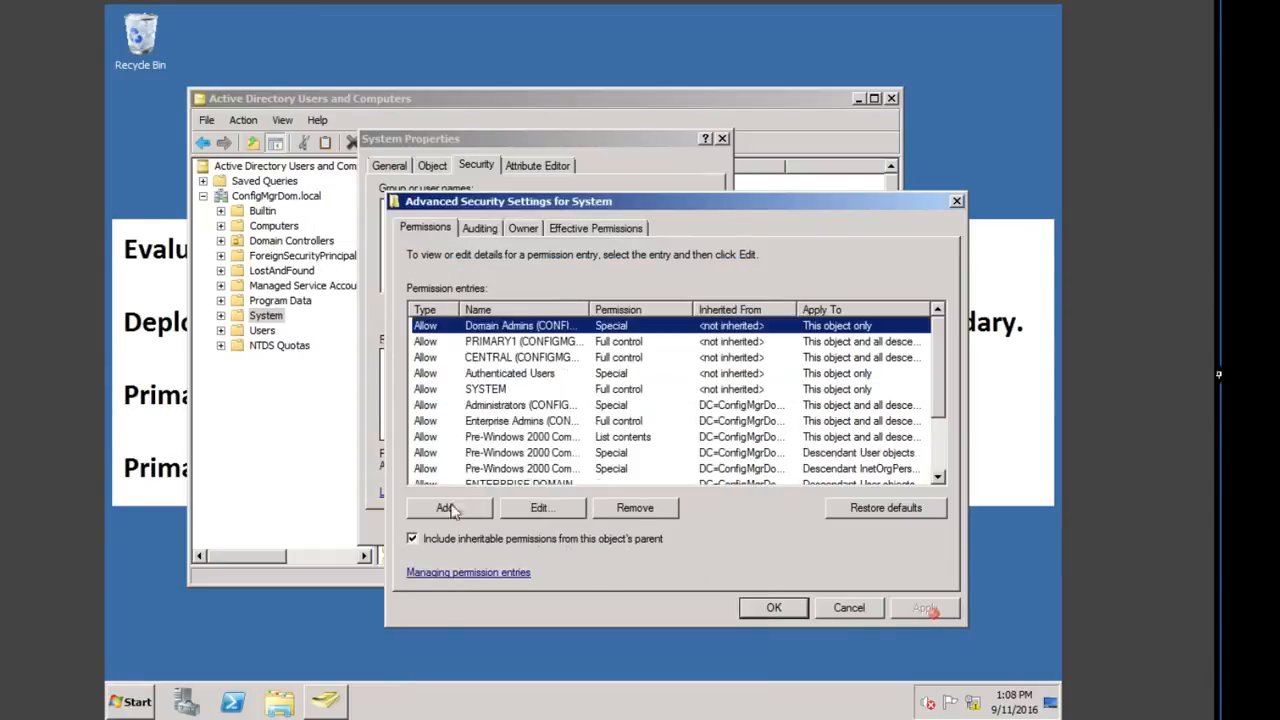
pyautogui.click(766, 609)
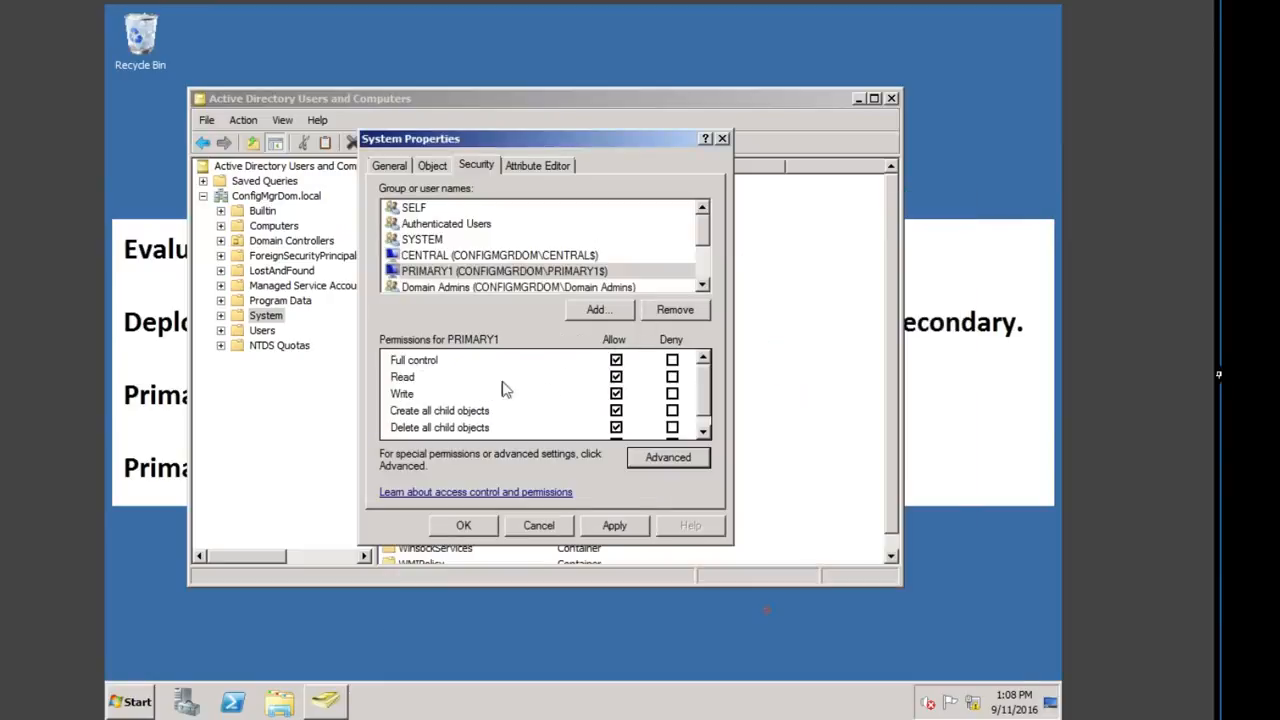
# Resolve and add the SECONDARY computer to the System container's permissions, and allow it Full control
pyautogui.click(591, 310)
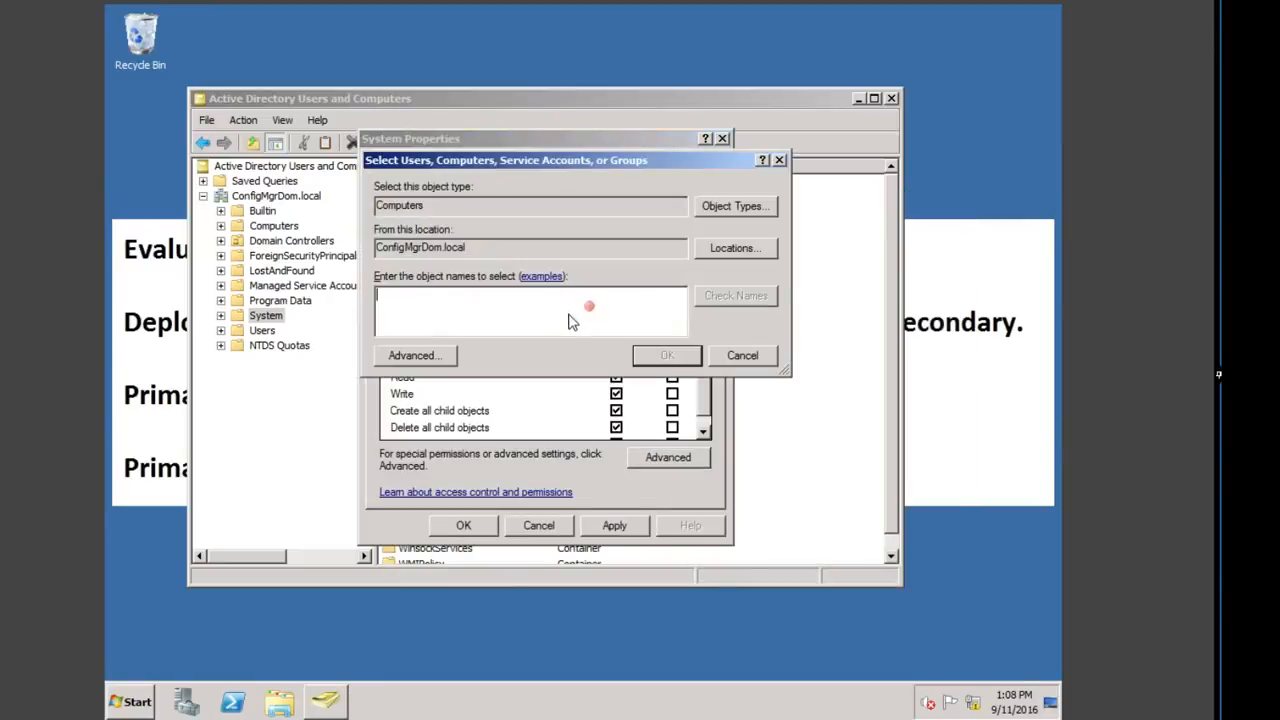
pyautogui.write('secondary')
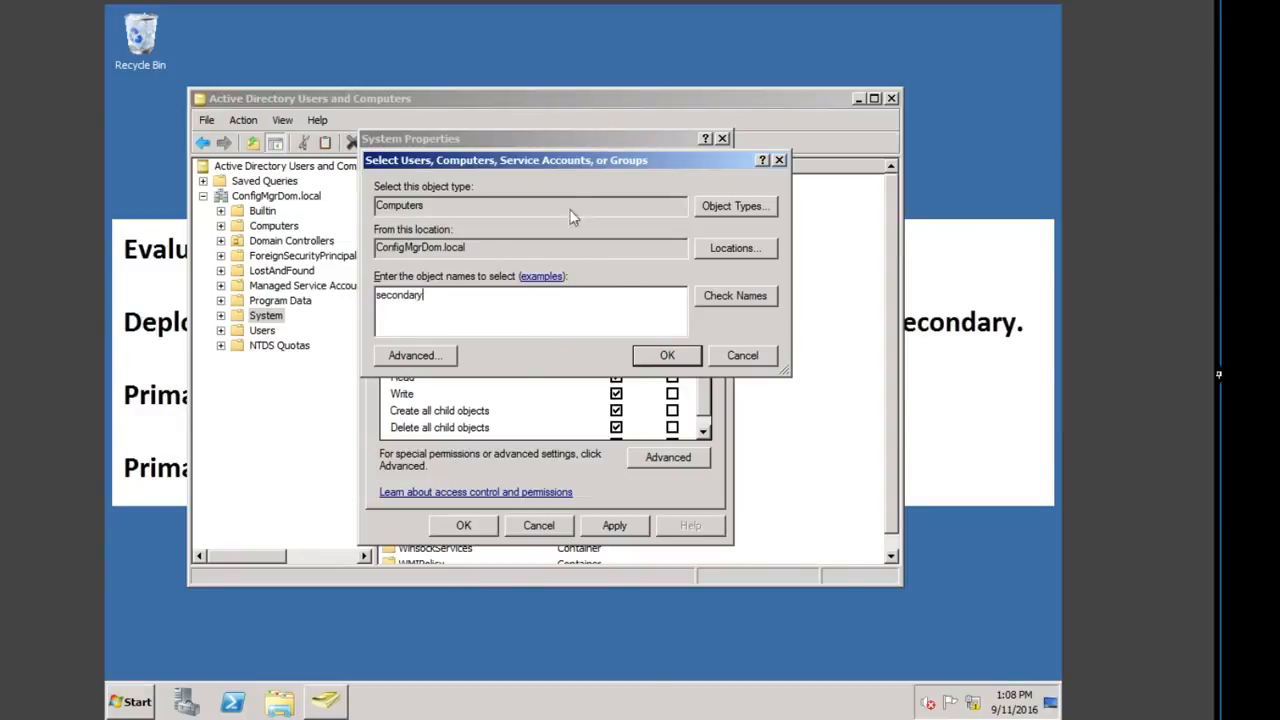
pyautogui.click(731, 298)
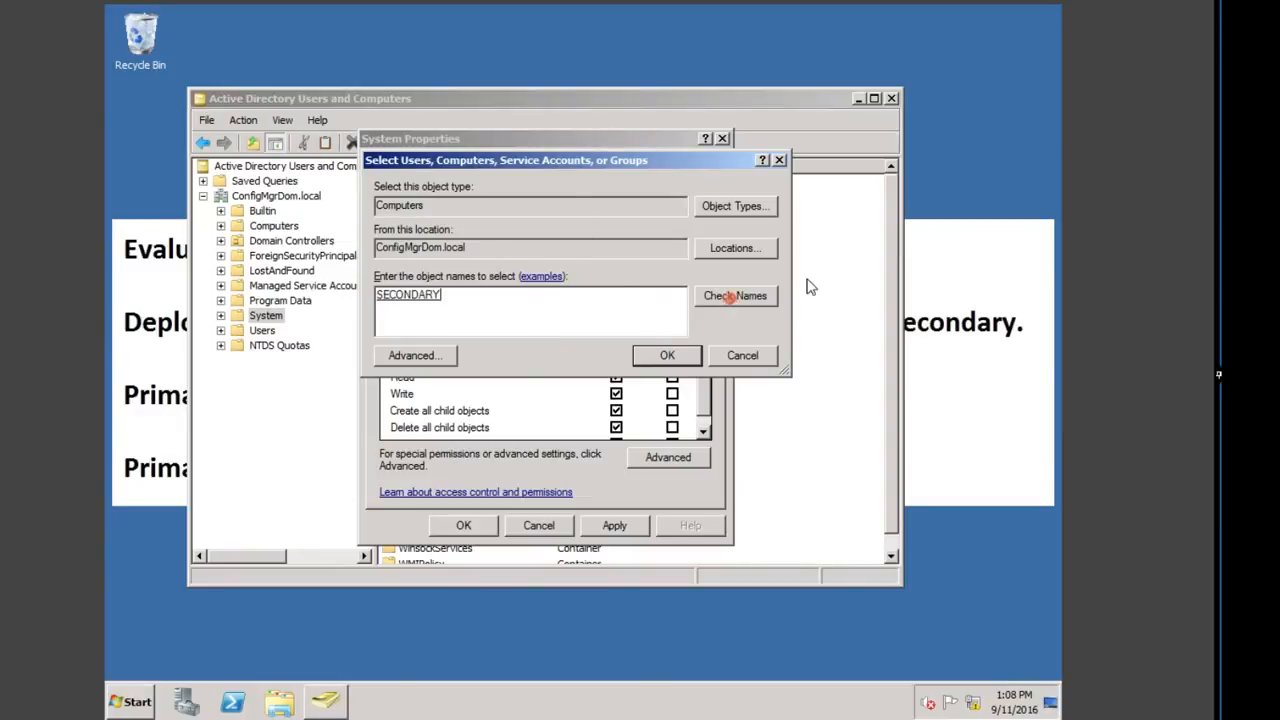
pyautogui.click(686, 357)
pyautogui.click(617, 360)
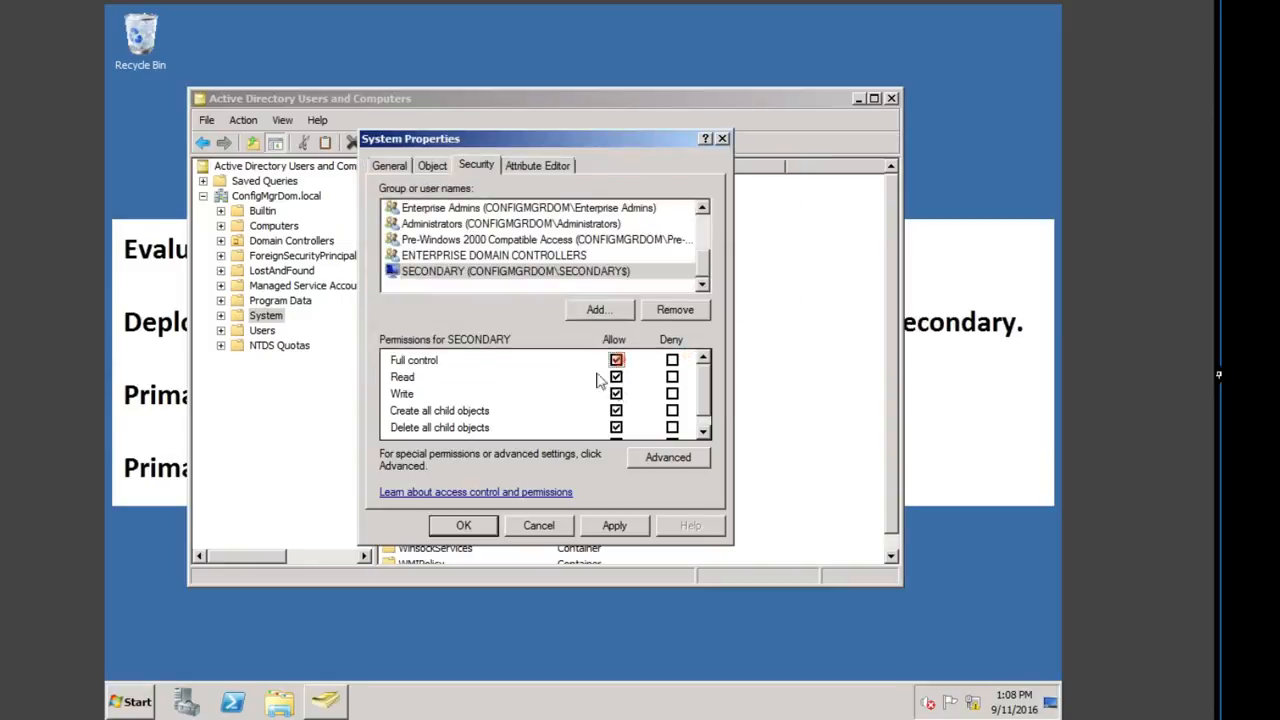
# Apply SECONDARY's advanced permission entry to this object and all descendant objects, save the System properties, and close Active Directory Users and Computers
pyautogui.click(668, 457)
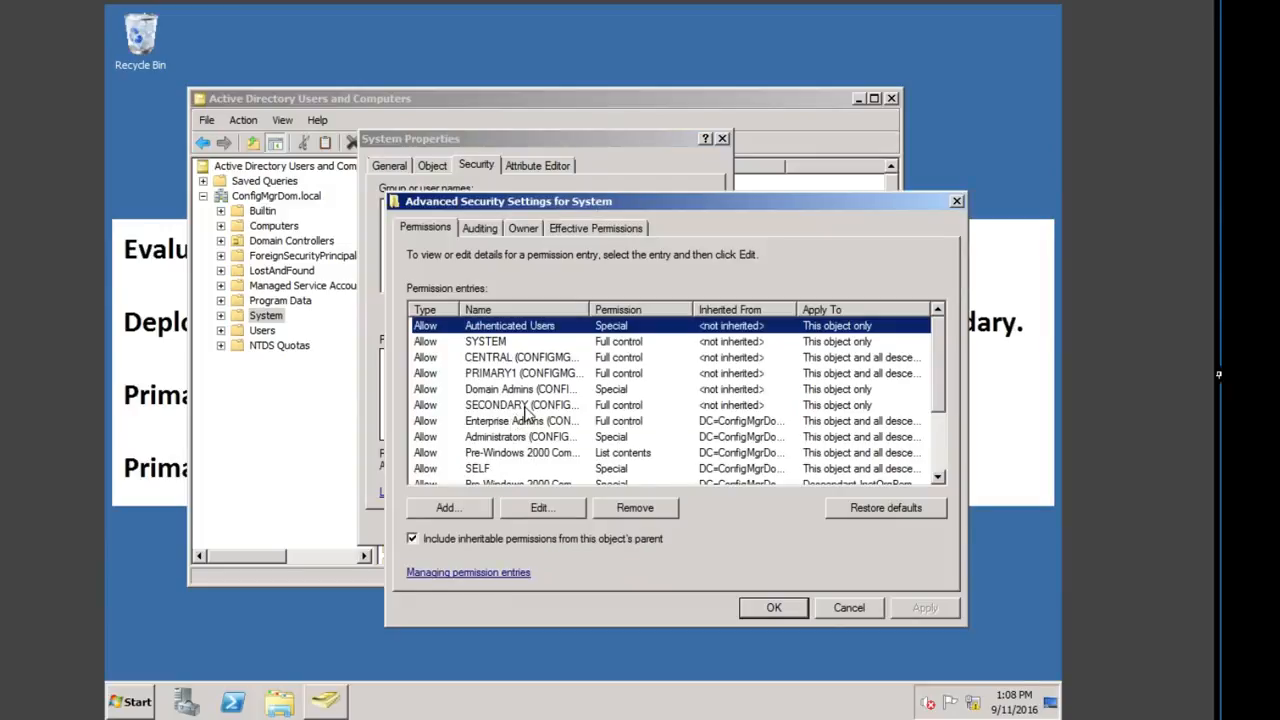
pyautogui.click(524, 405)
pyautogui.click(540, 508)
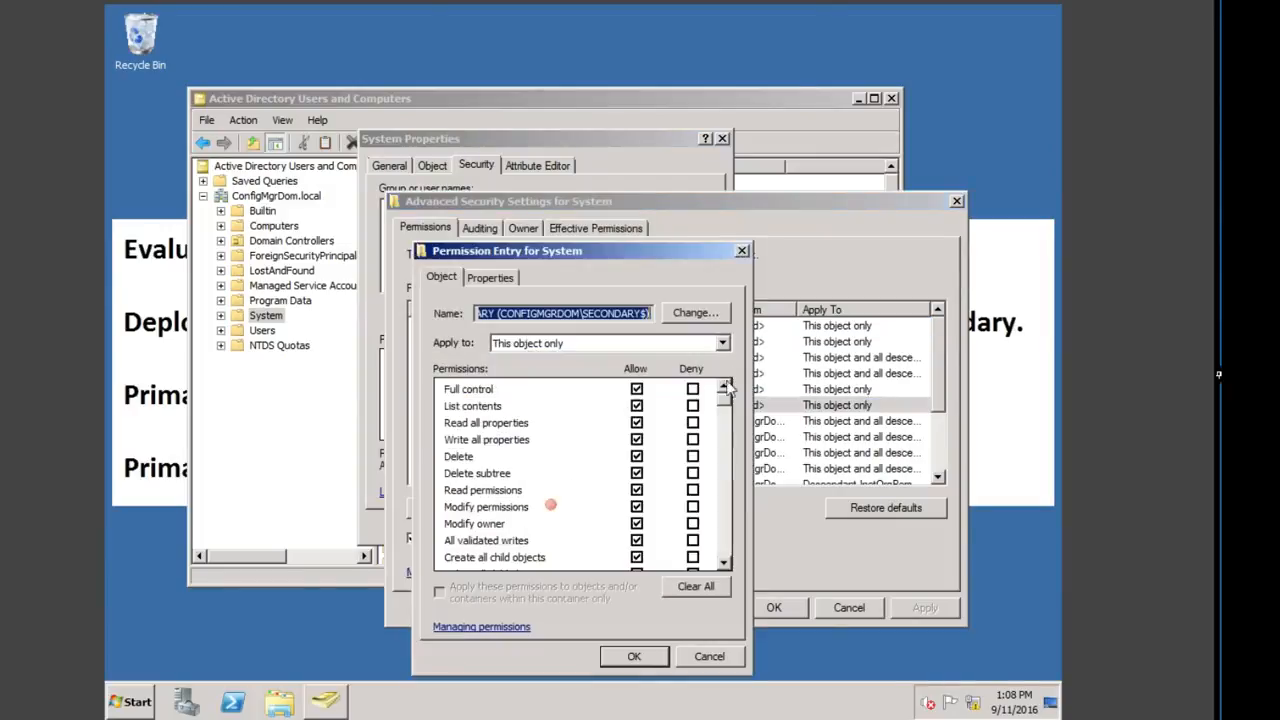
pyautogui.click(578, 345)
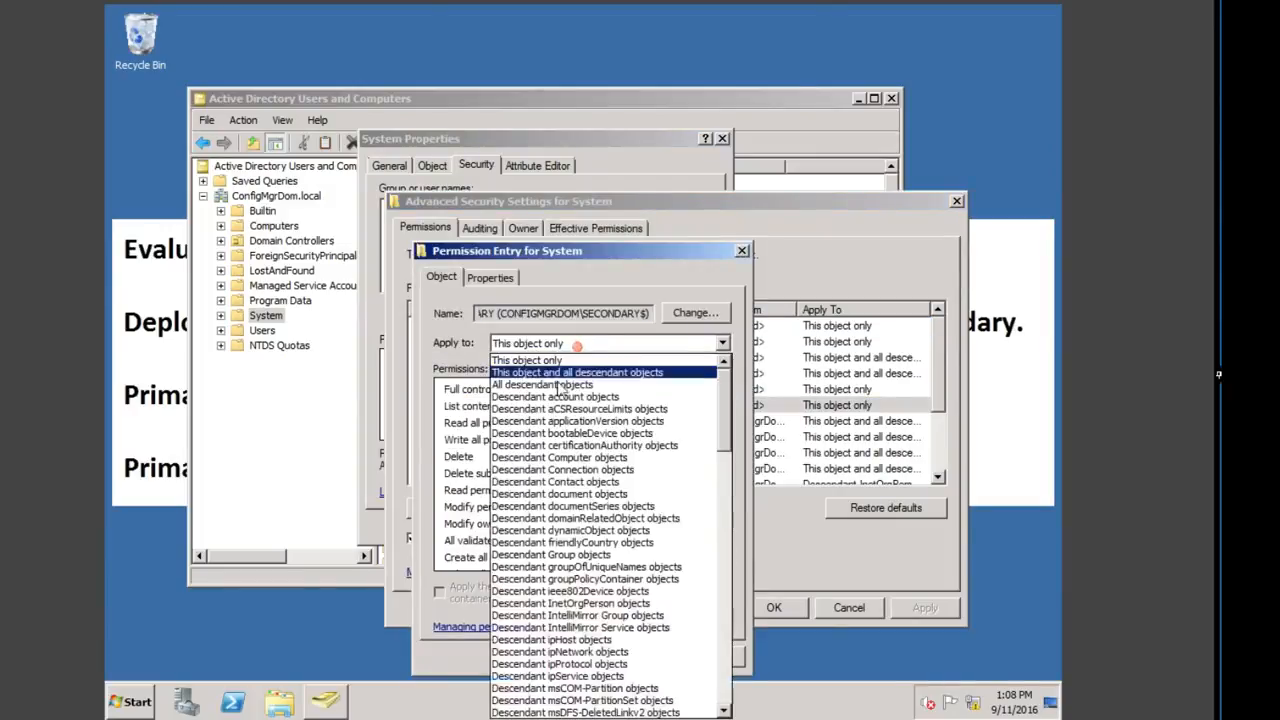
pyautogui.click(565, 370)
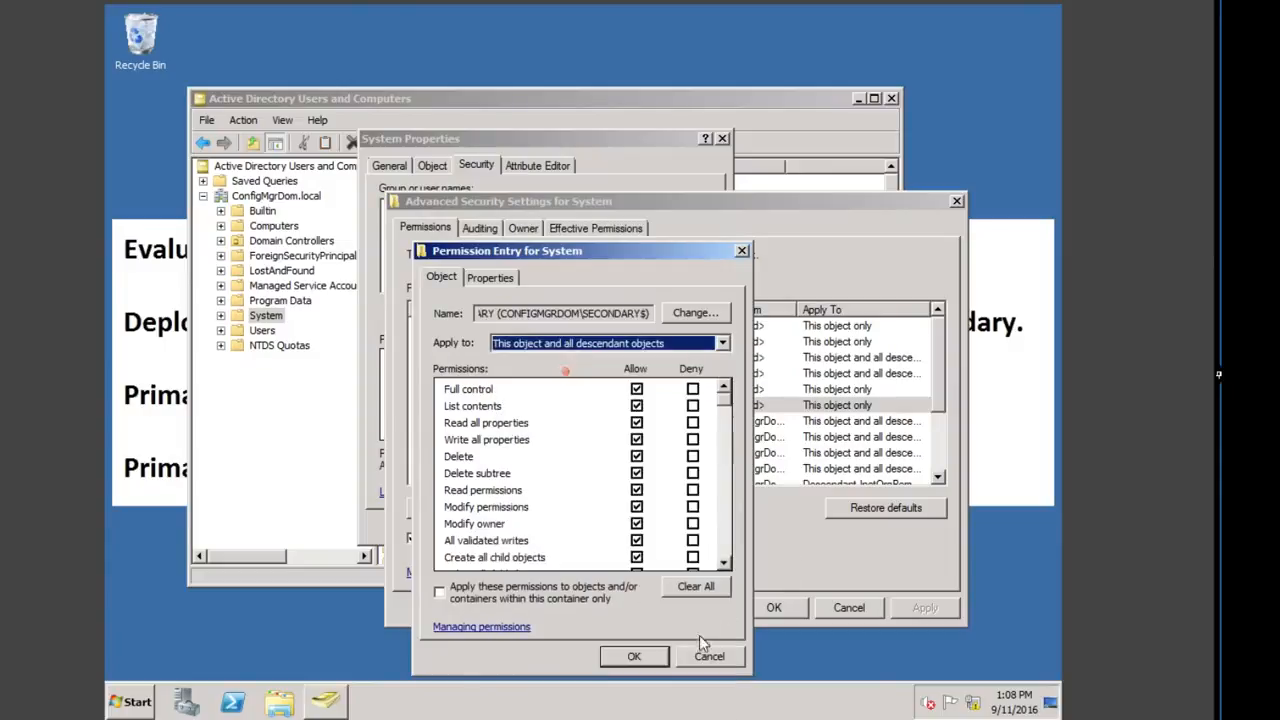
pyautogui.click(641, 656)
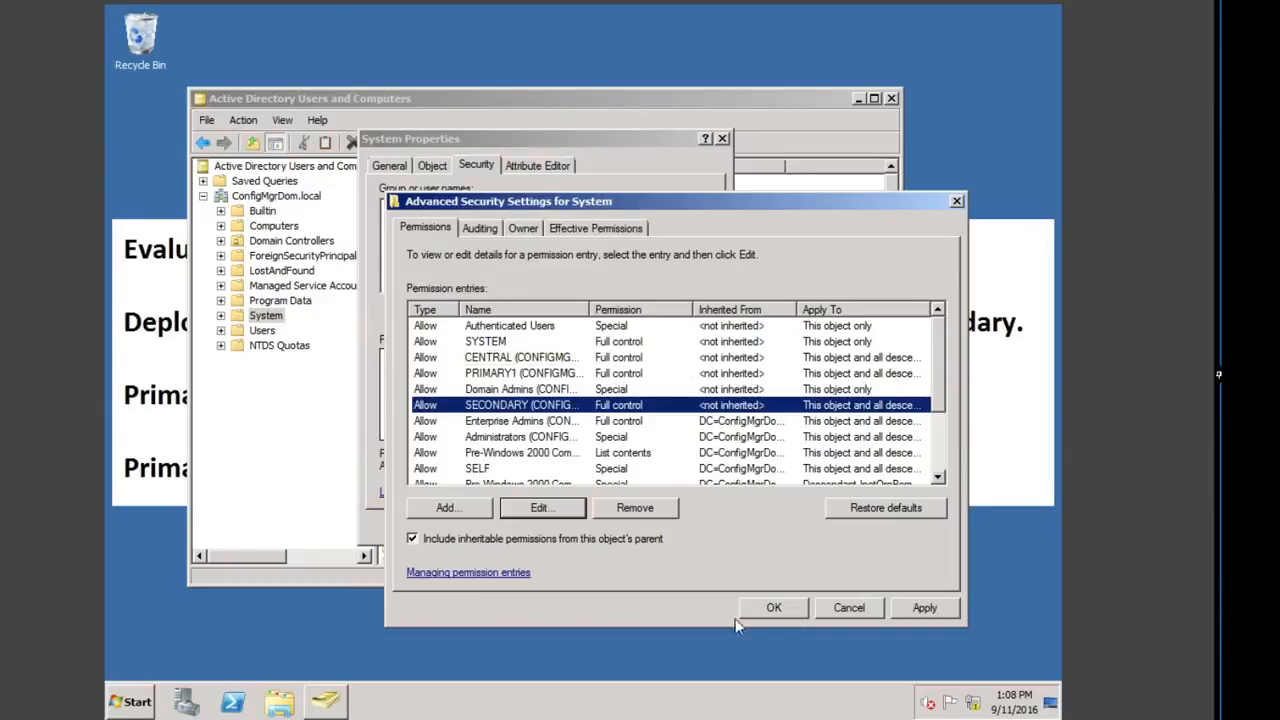
pyautogui.click(925, 608)
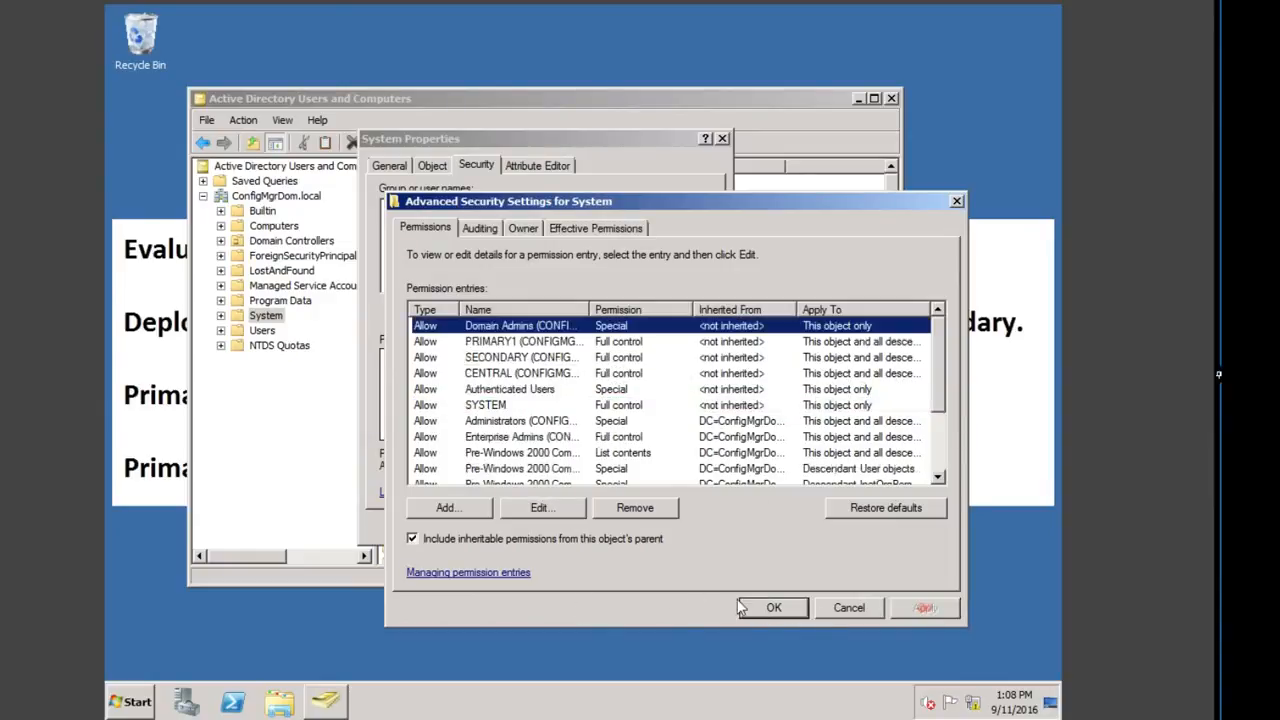
pyautogui.click(767, 610)
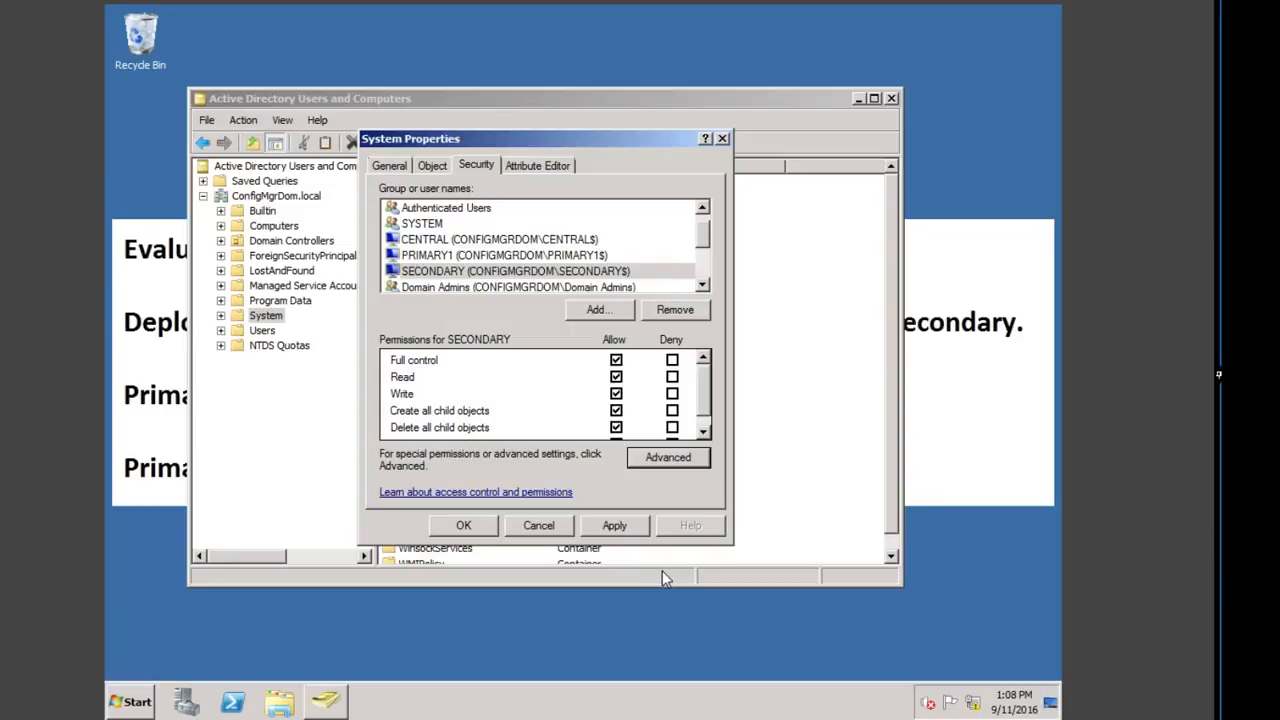
pyautogui.click(450, 525)
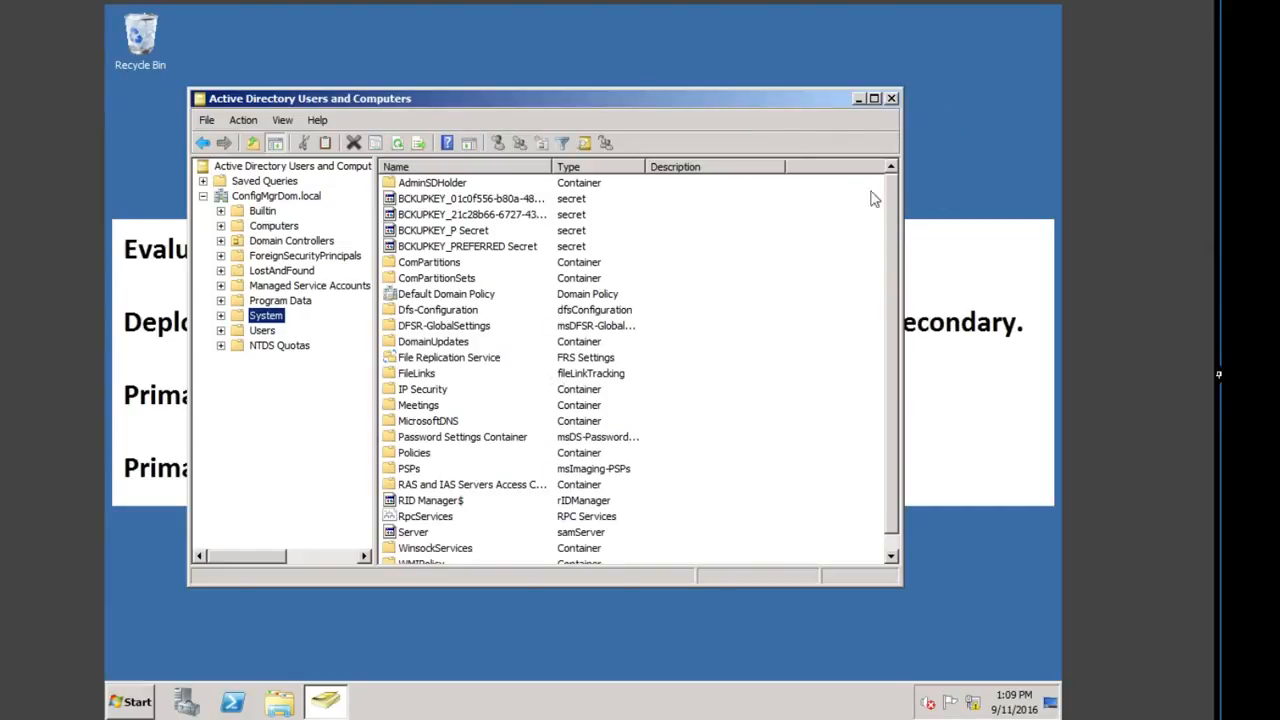
pyautogui.click(891, 99)
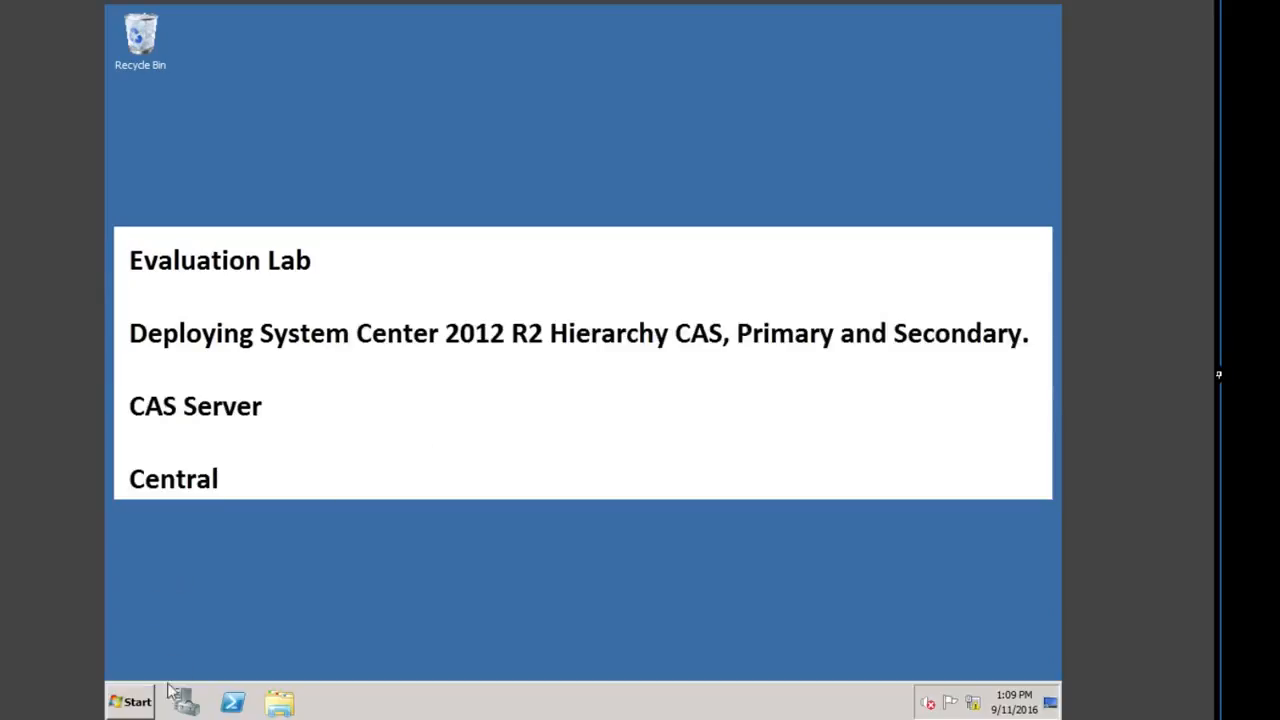
# On the CAS server Central, open C:\ConfigMgr2012R2 and launch the Configuration Manager Setup Wizard through the splash application
pyautogui.click(138, 702)
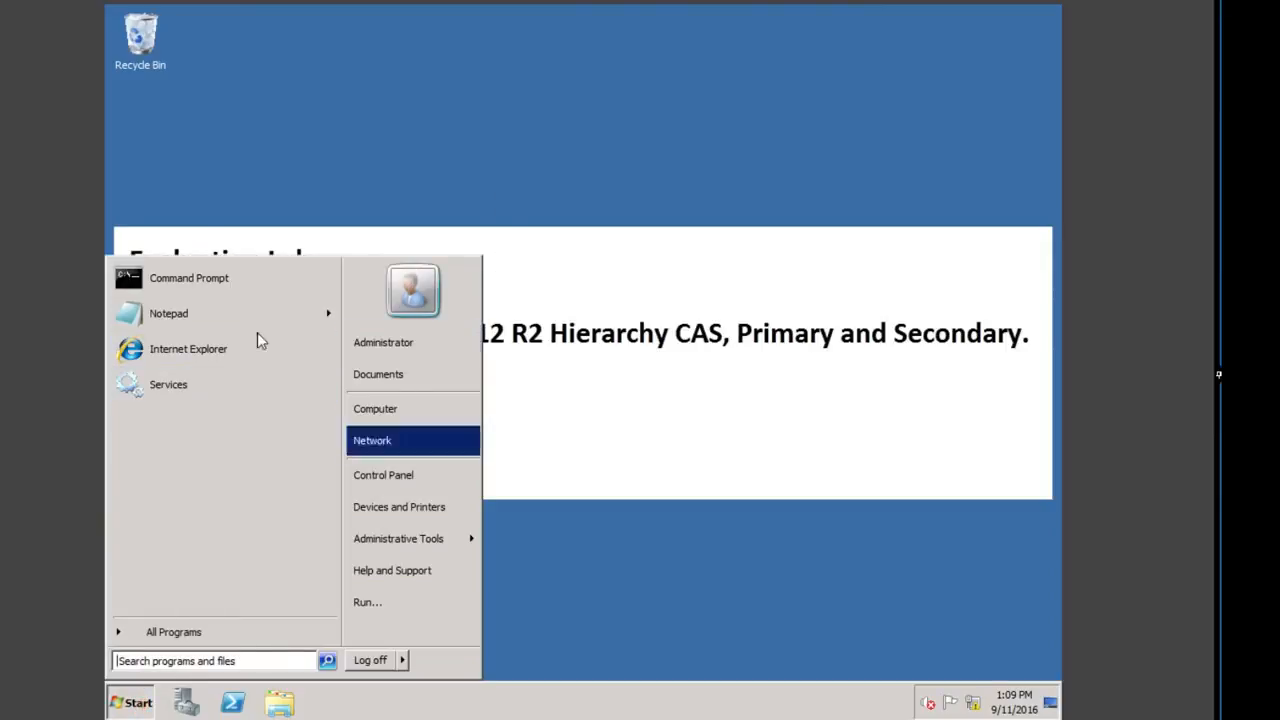
pyautogui.click(289, 699)
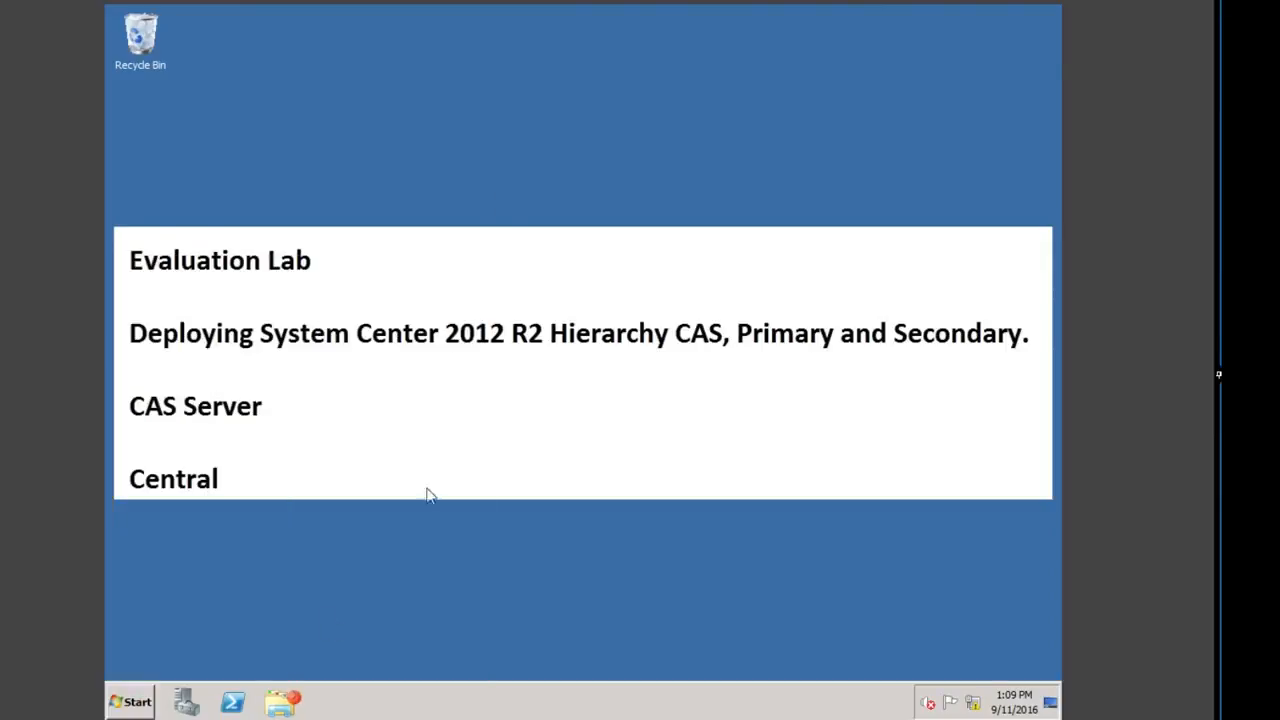
pyautogui.click(205, 191)
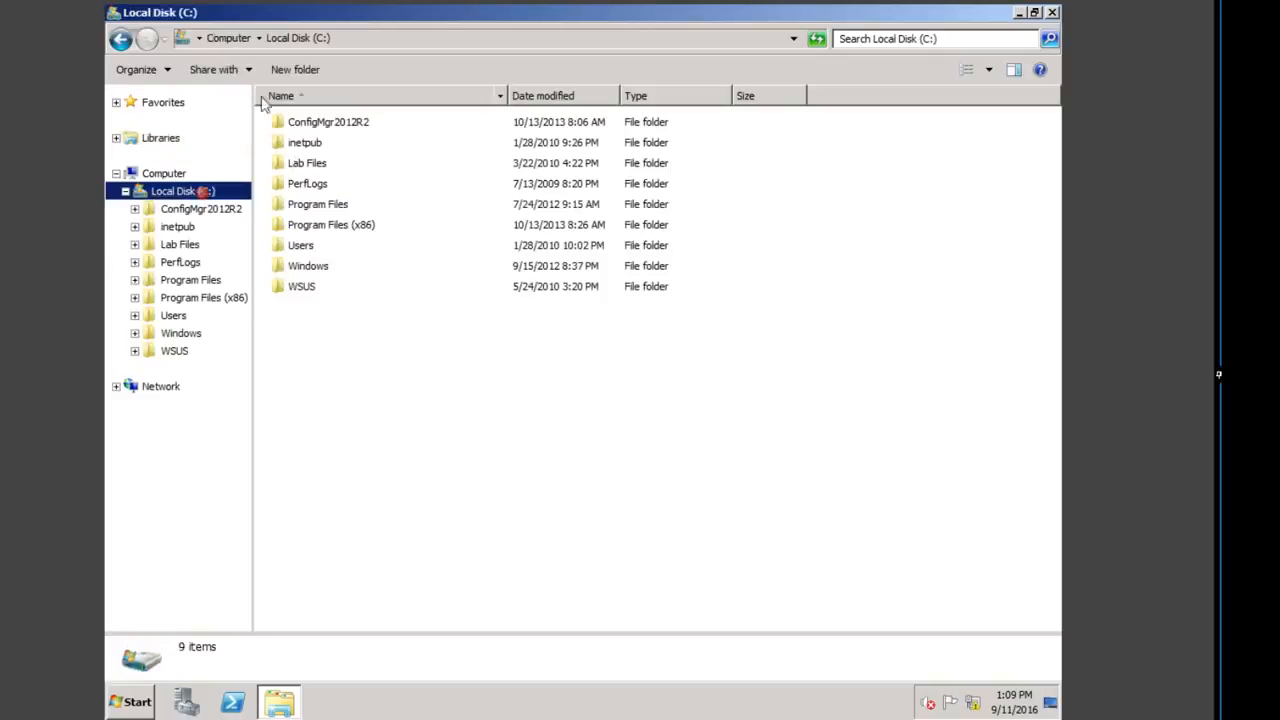
pyautogui.click(347, 122)
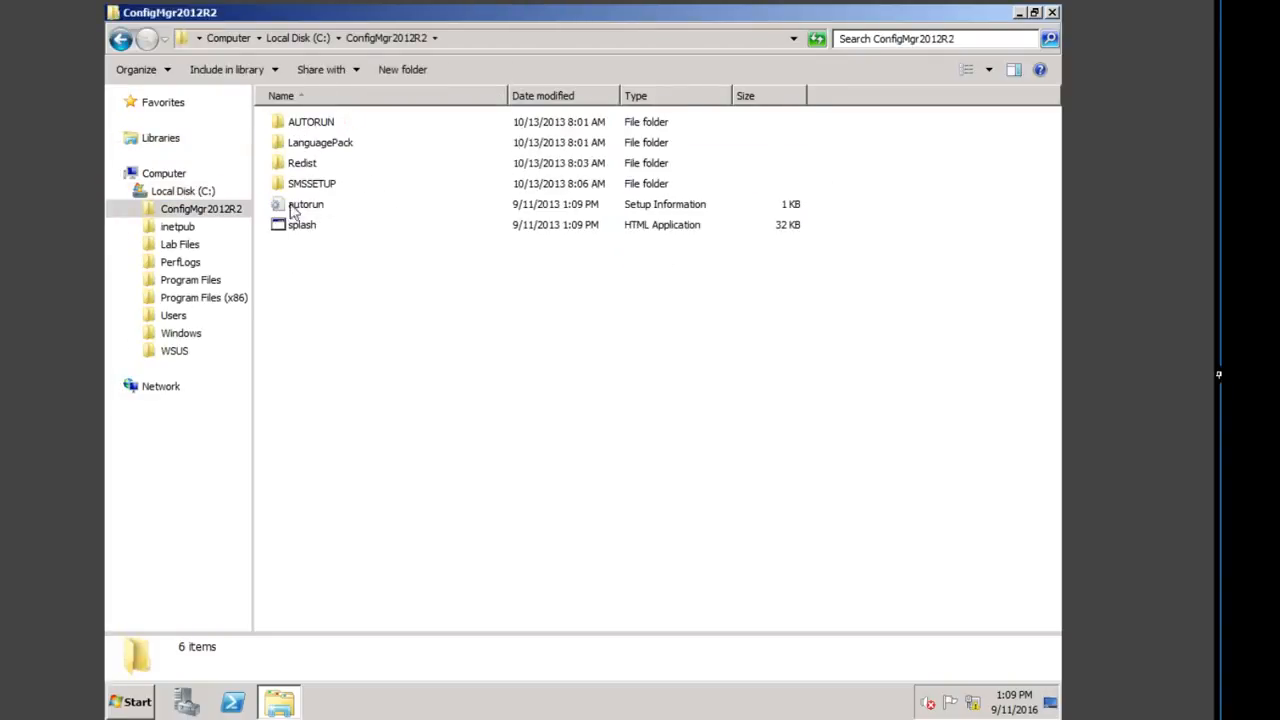
pyautogui.doubleClick(295, 226)
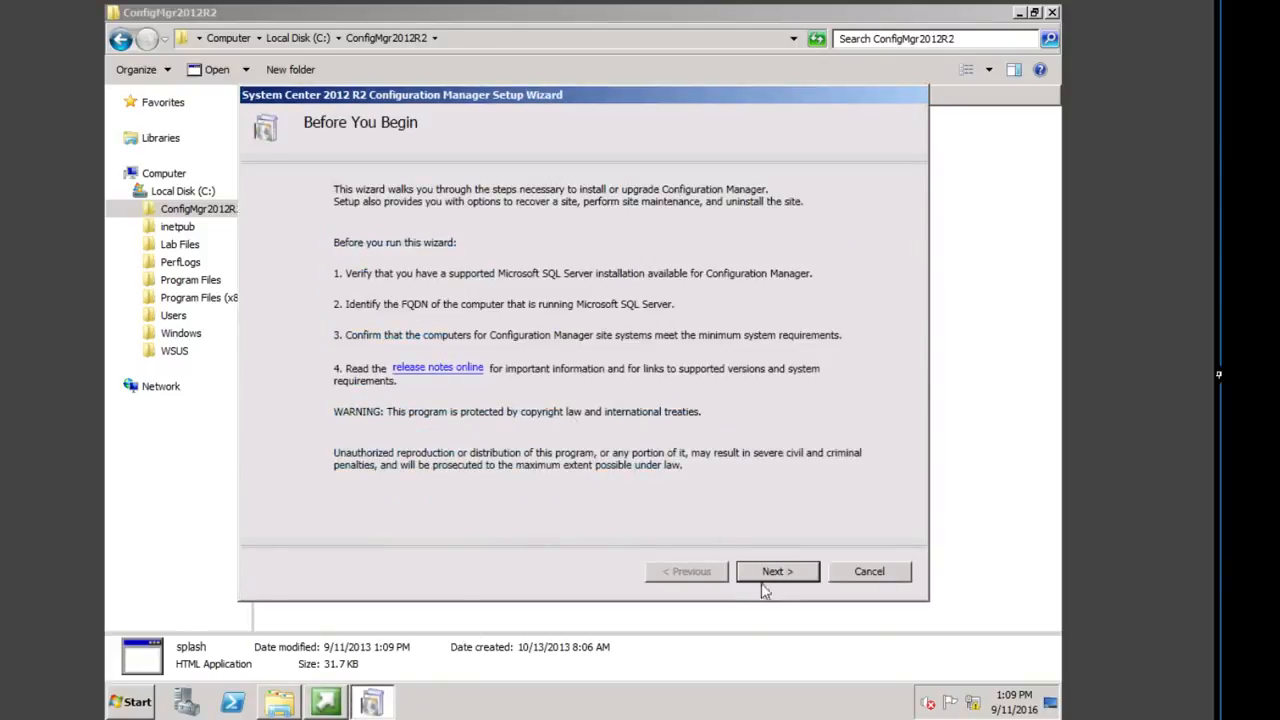
# Choose to install a Configuration Manager central administration site using the evaluation edition
pyautogui.click(760, 569)
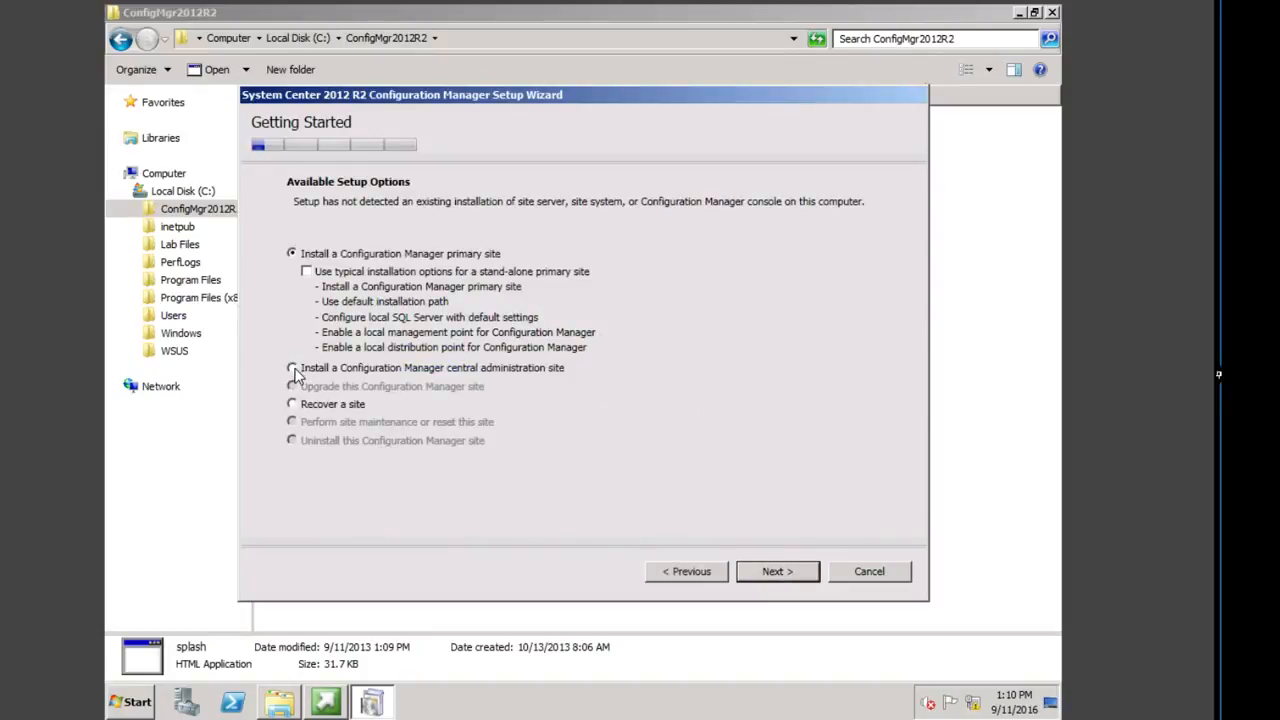
pyautogui.click(293, 369)
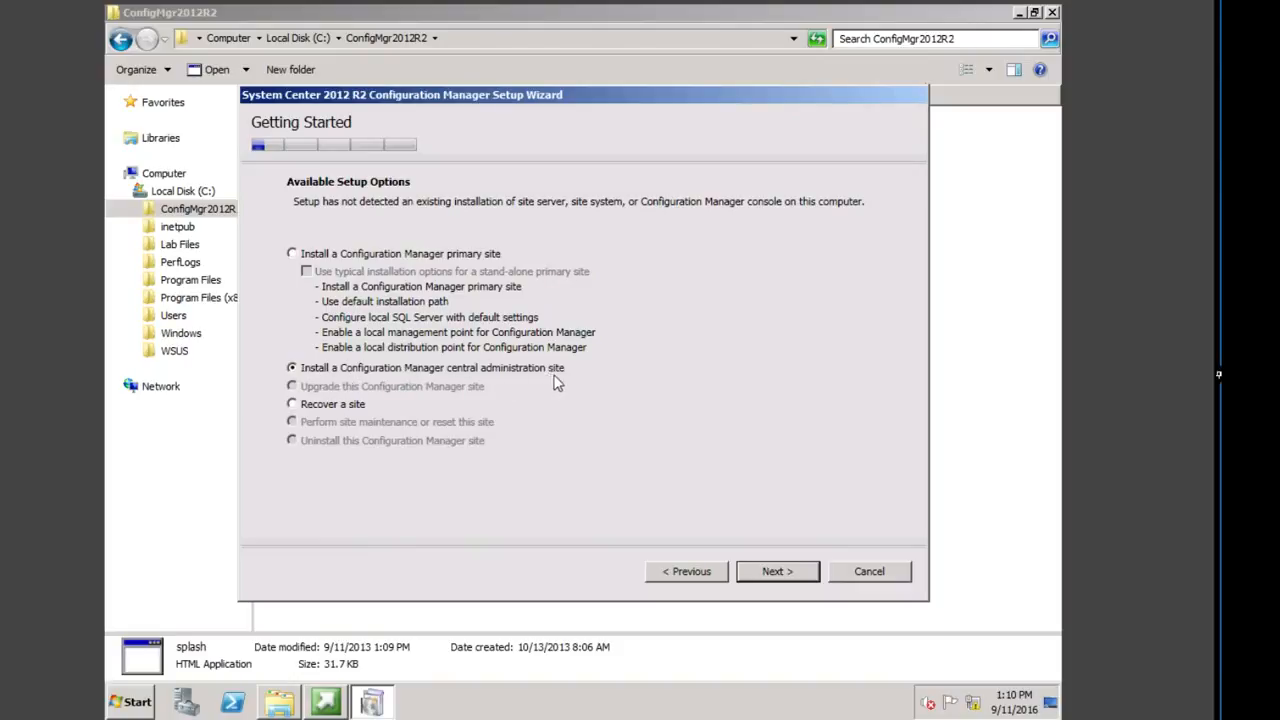
pyautogui.click(779, 574)
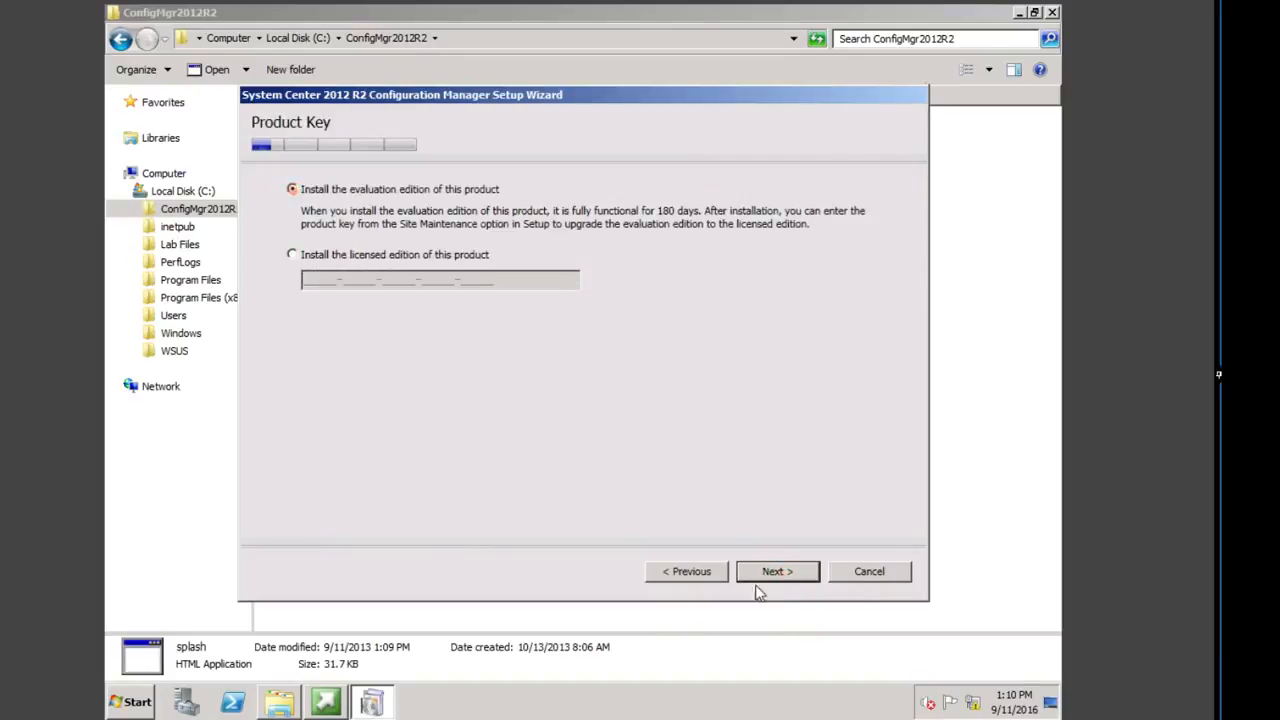
pyautogui.click(778, 571)
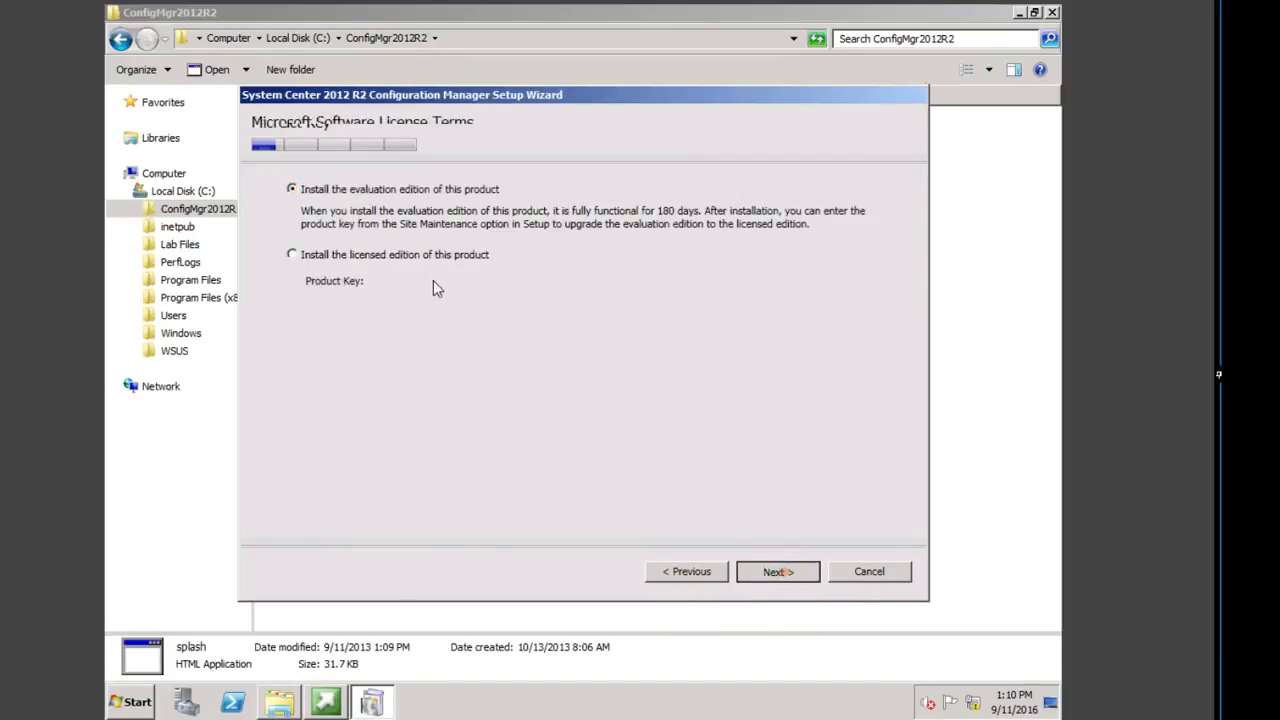
# Accept the Microsoft software license terms and the prerequisite licenses for SQL Server 2012 Express, SQL Server 2012 Native Client and Silverlight 5
pyautogui.click(652, 517)
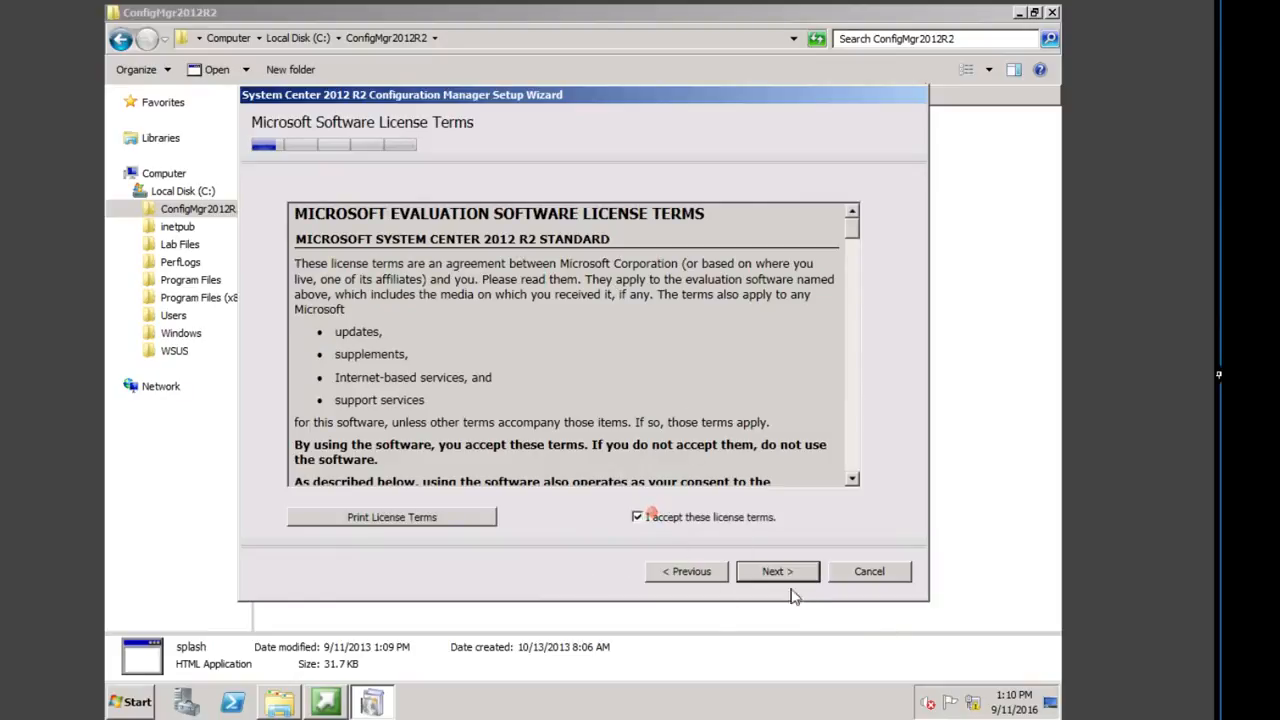
pyautogui.click(776, 571)
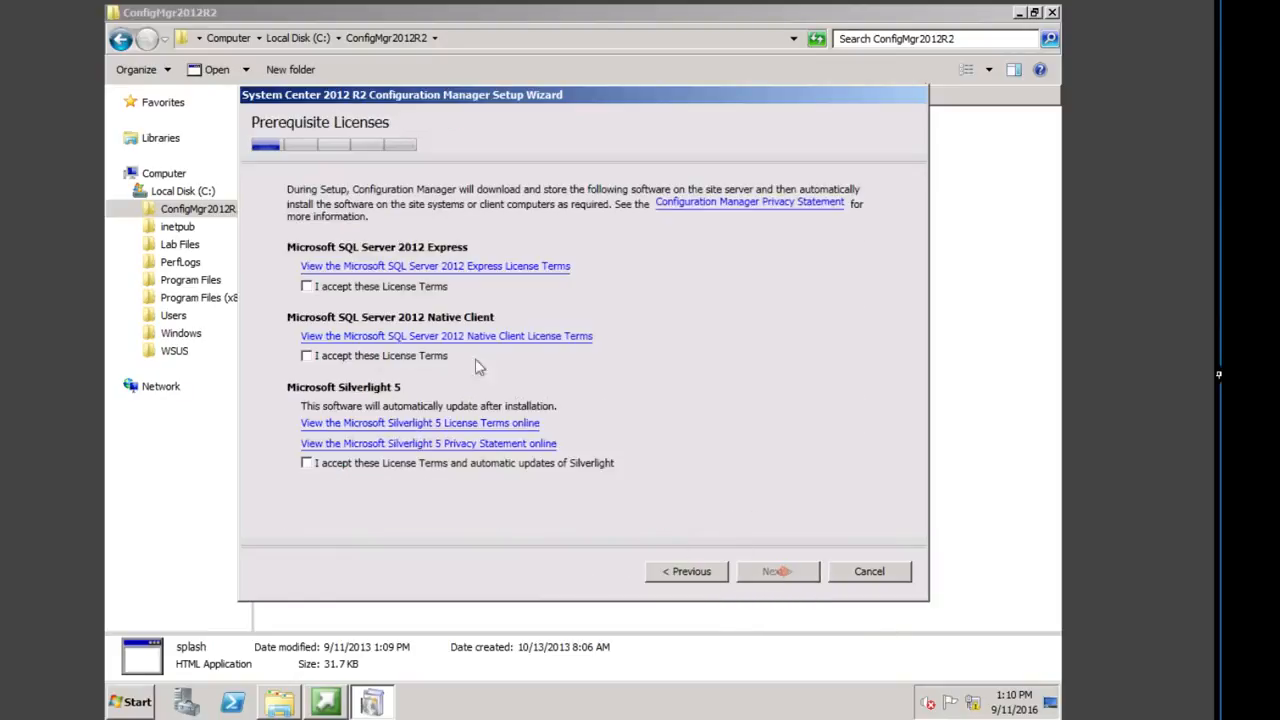
pyautogui.click(307, 287)
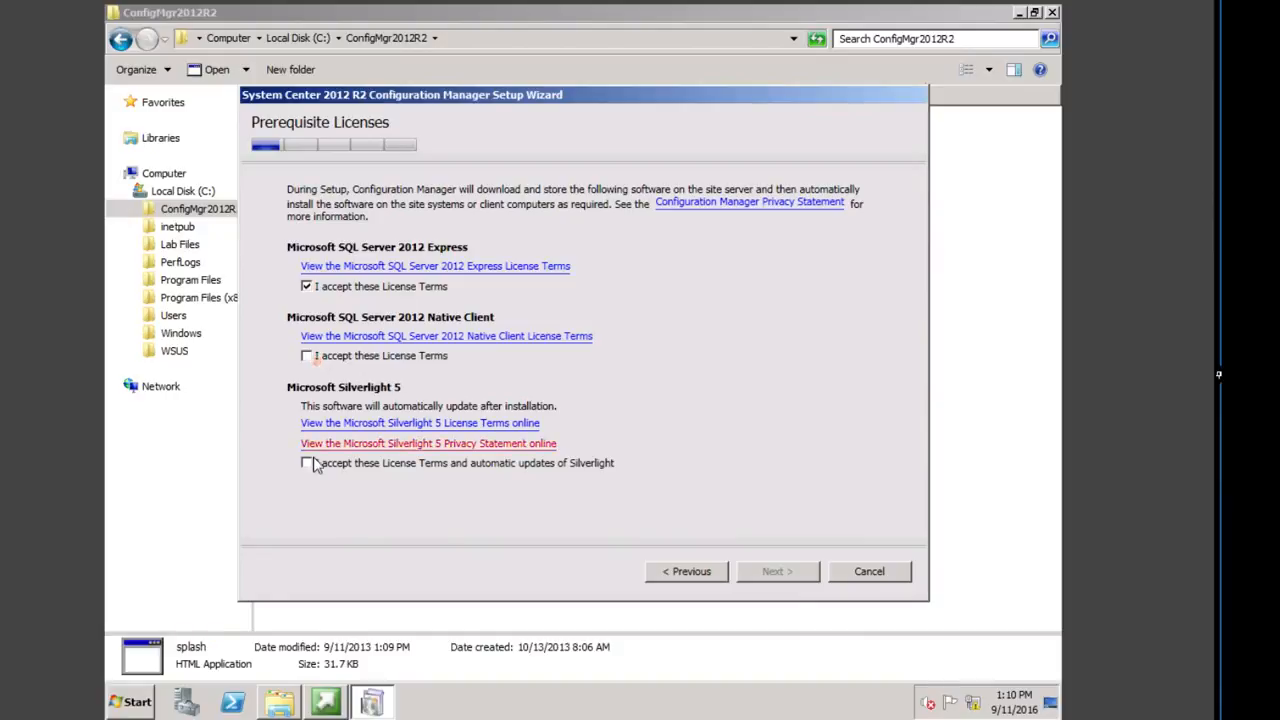
pyautogui.click(307, 356)
pyautogui.click(307, 463)
pyautogui.click(786, 572)
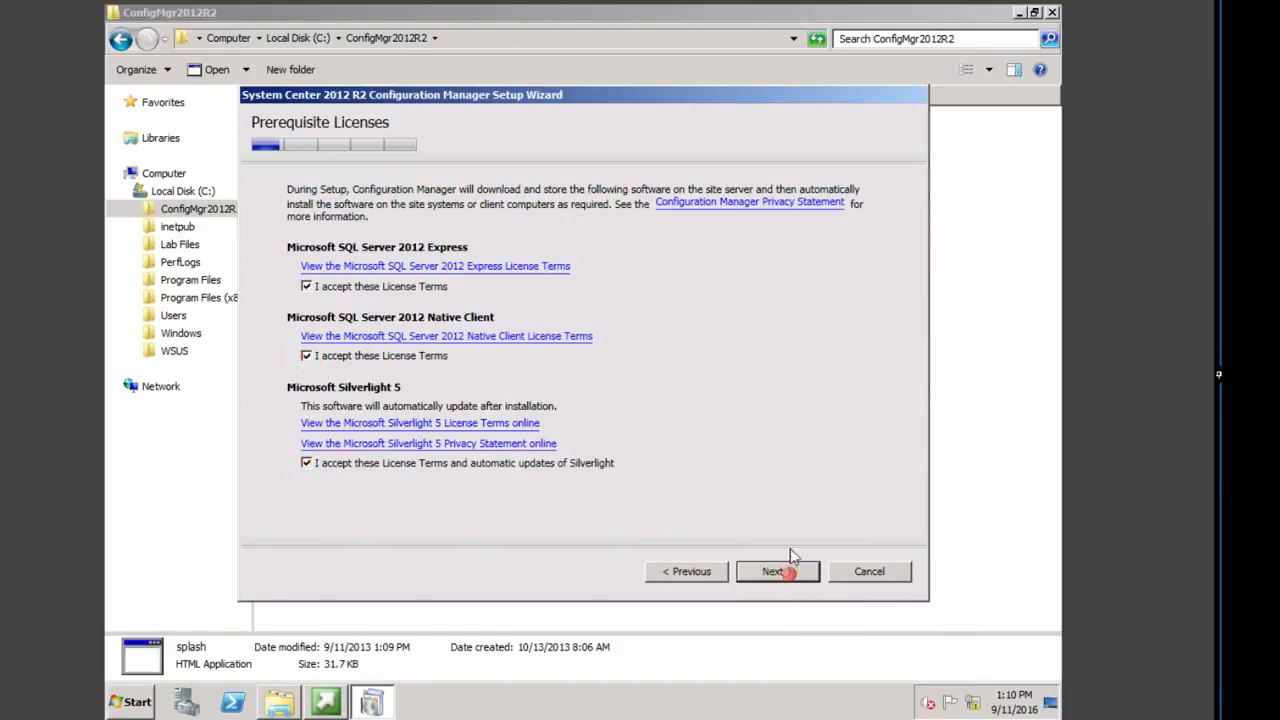
# Use the previously downloaded prerequisite files in C:\ConfigMgr2012R2\Redist and start the prerequisite download stage
pyautogui.click(323, 347)
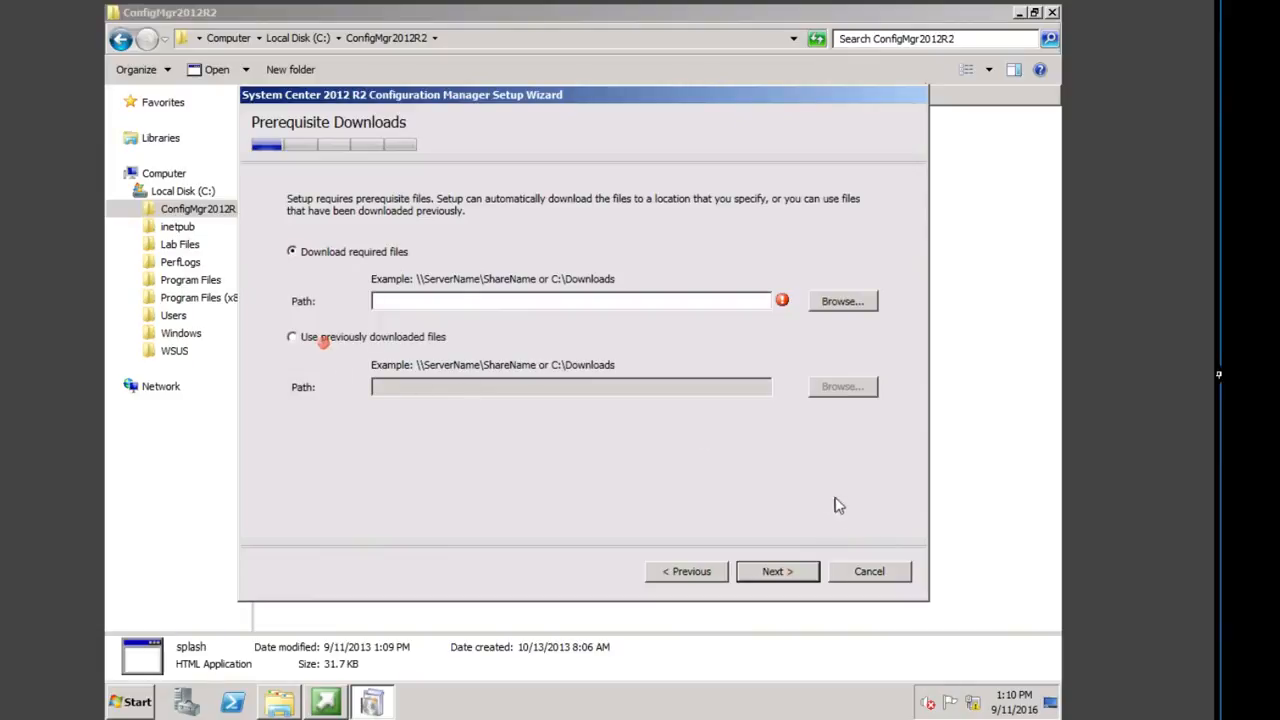
pyautogui.click(296, 335)
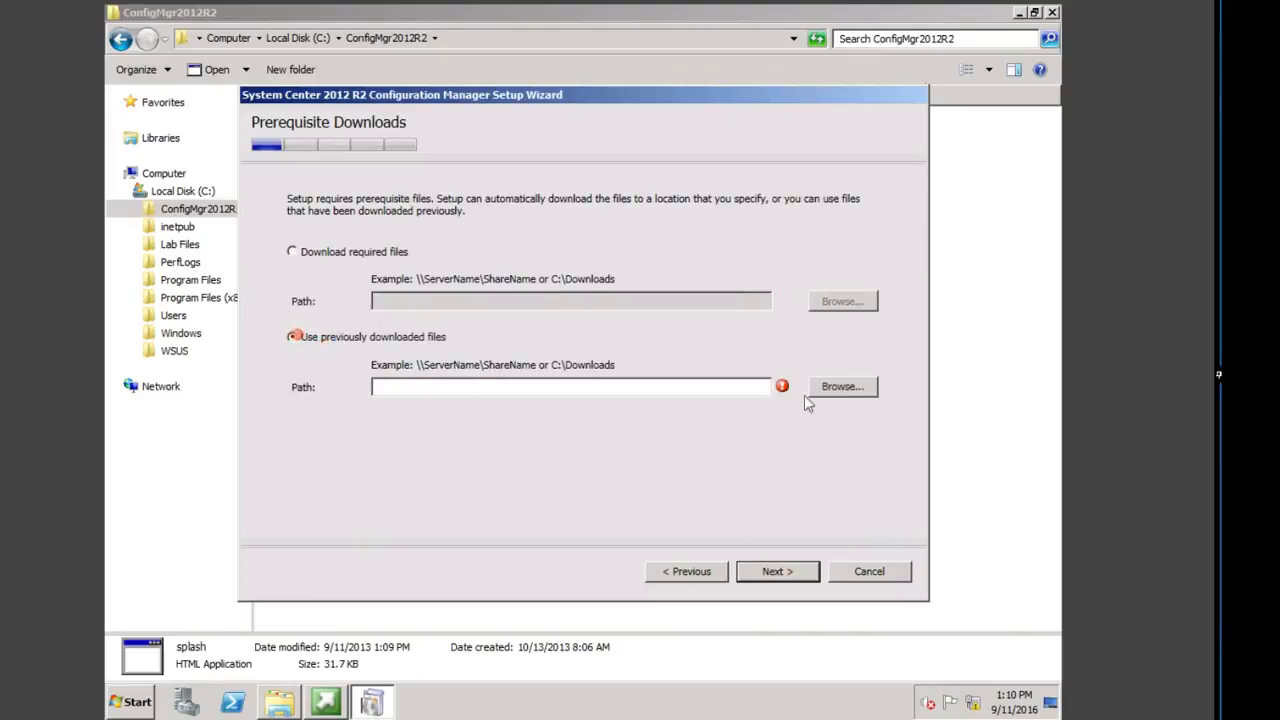
pyautogui.click(842, 387)
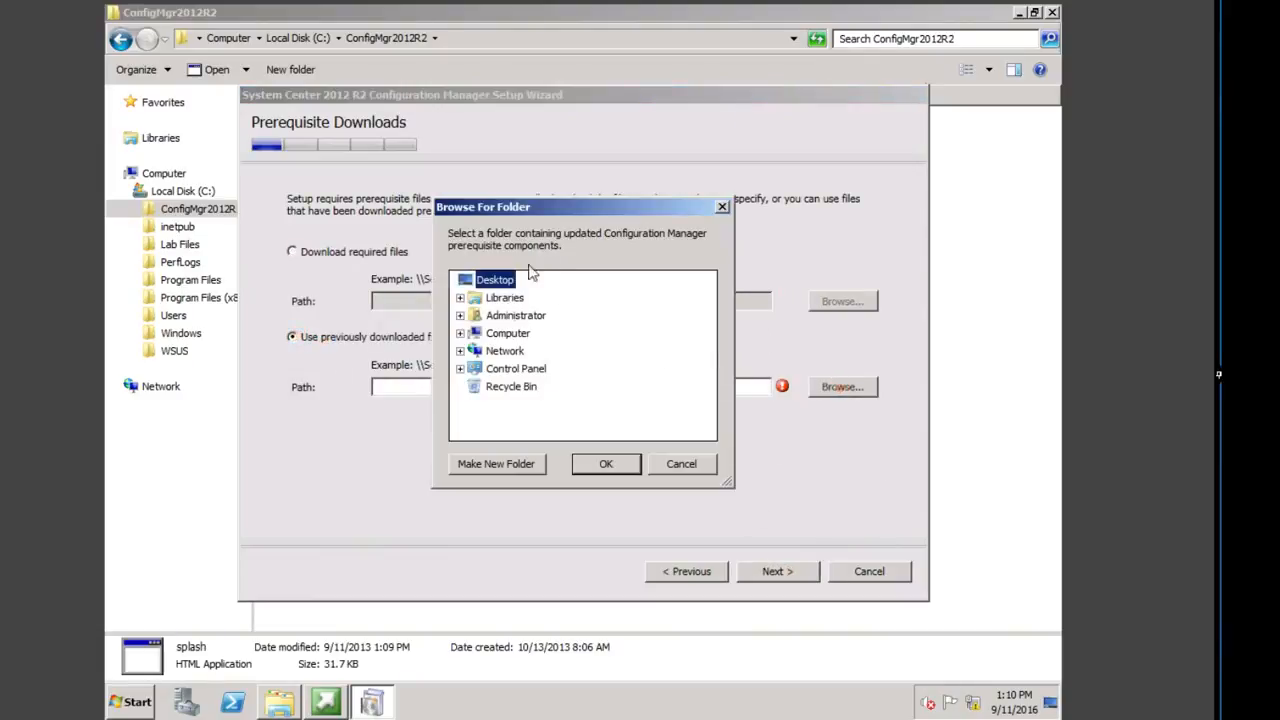
pyautogui.doubleClick(518, 334)
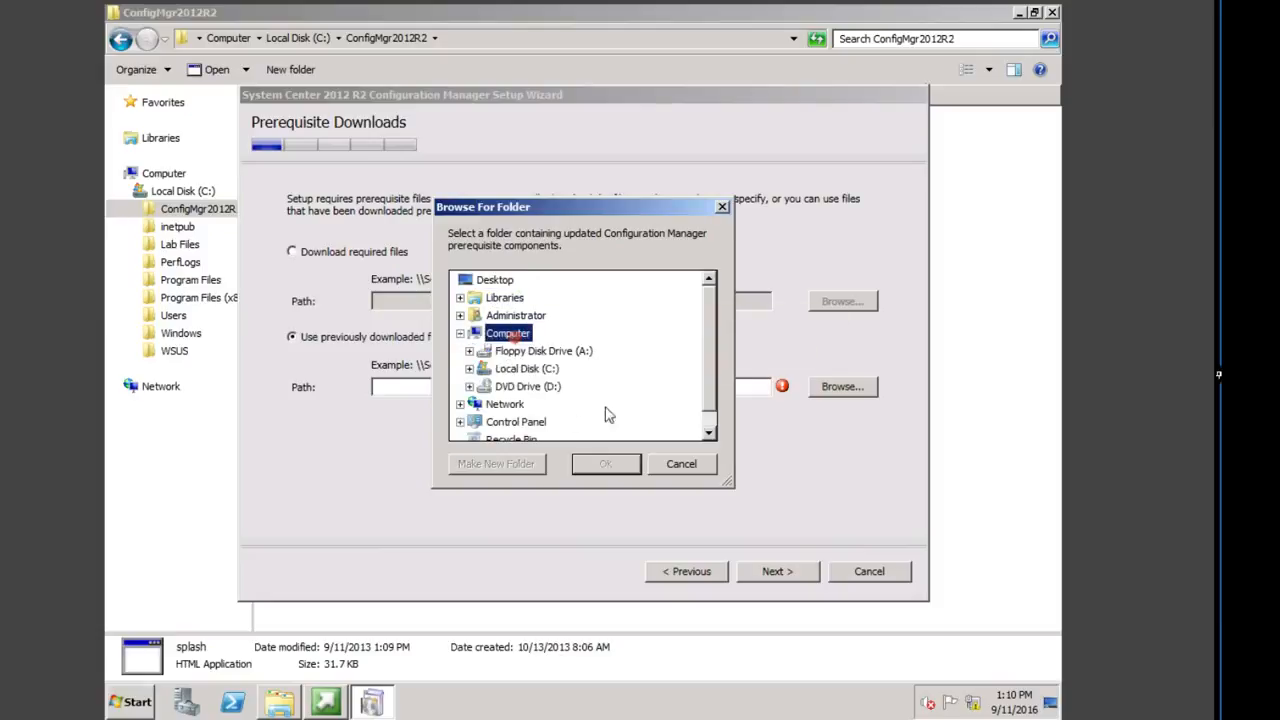
pyautogui.doubleClick(544, 370)
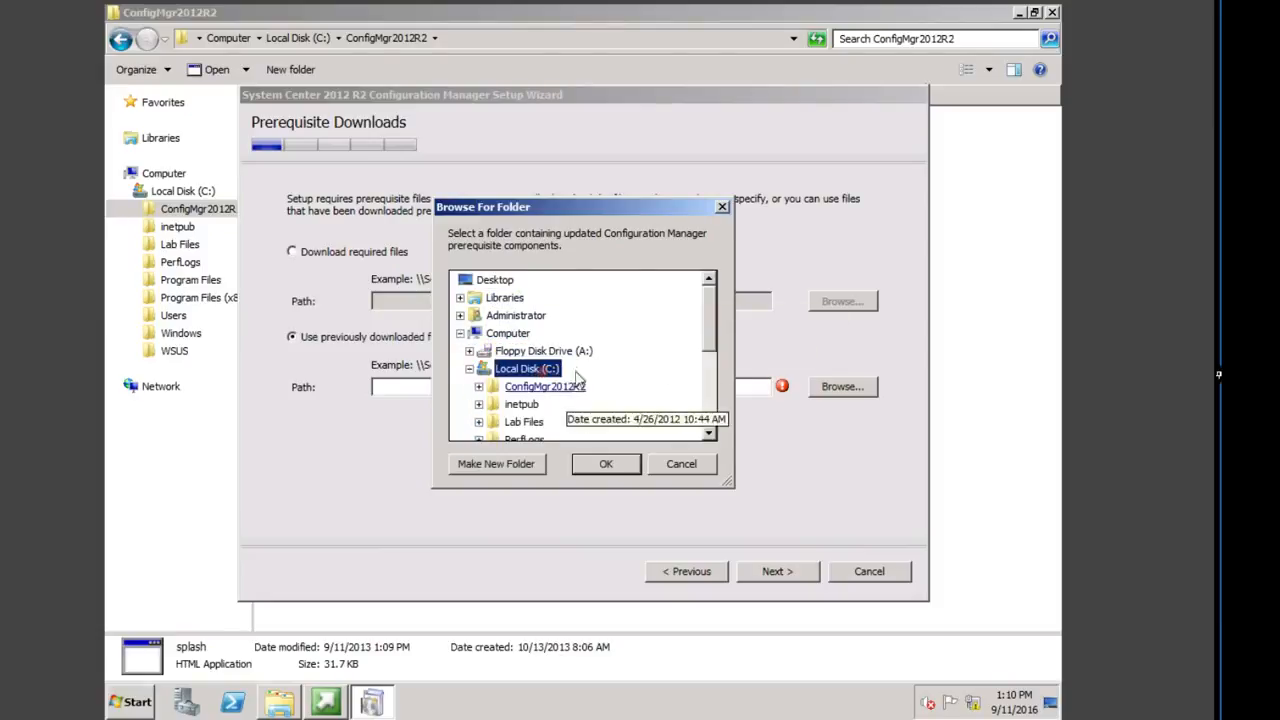
pyautogui.doubleClick(544, 387)
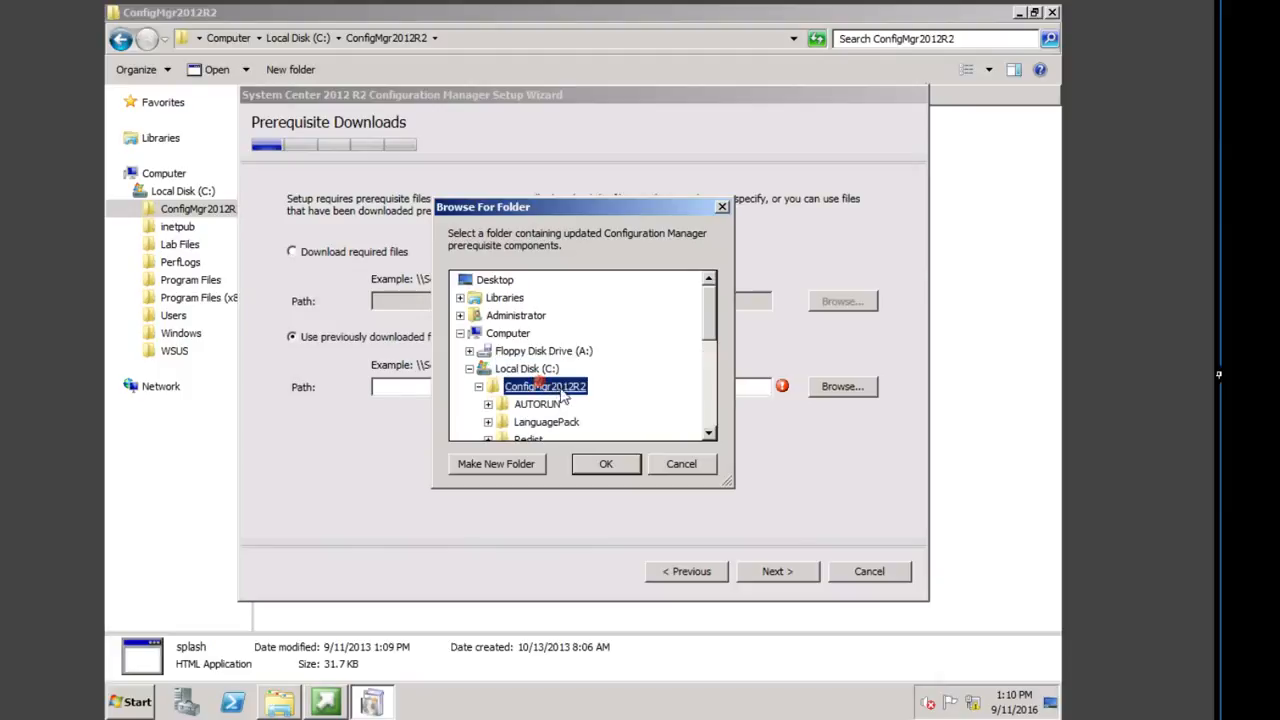
pyautogui.click(540, 441)
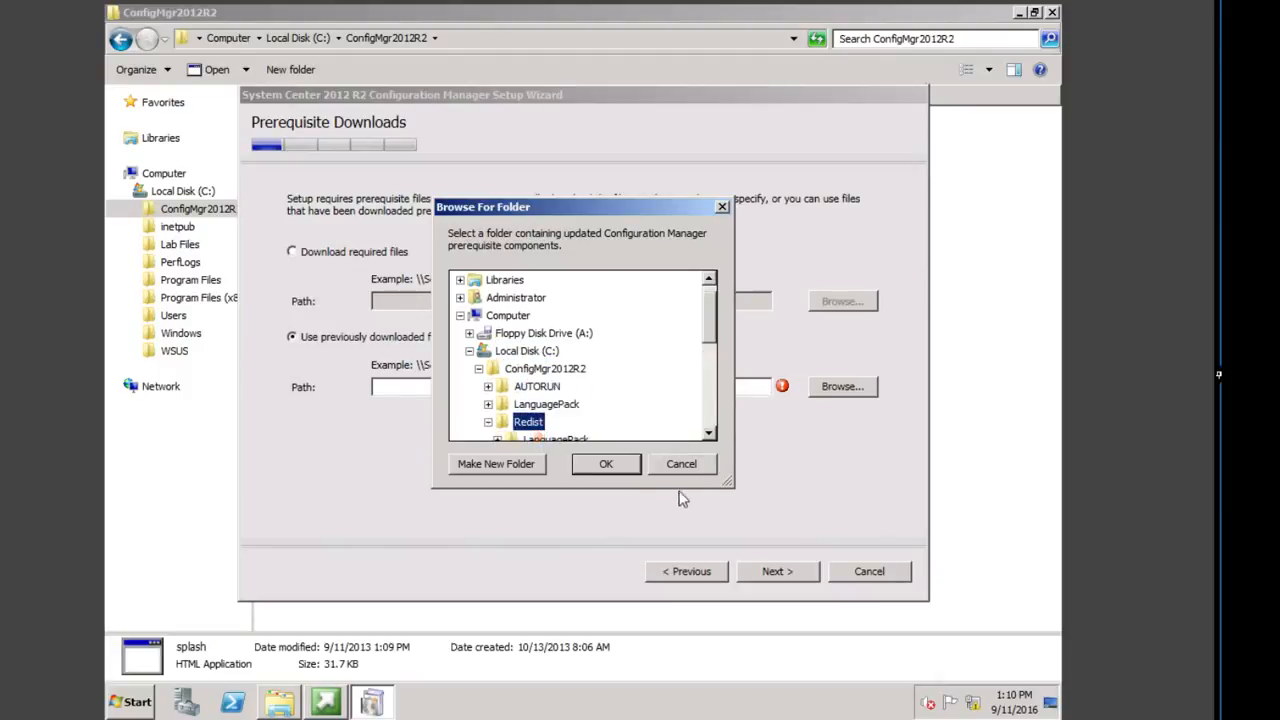
pyautogui.click(610, 462)
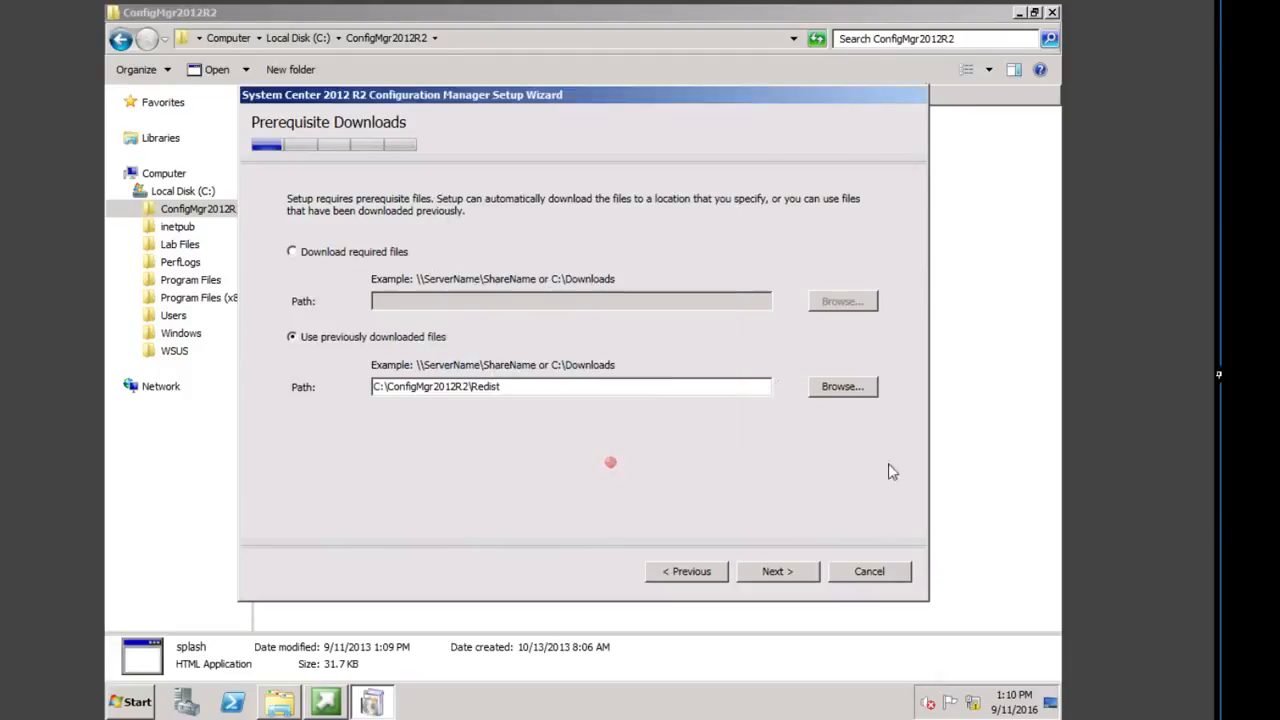
pyautogui.click(778, 572)
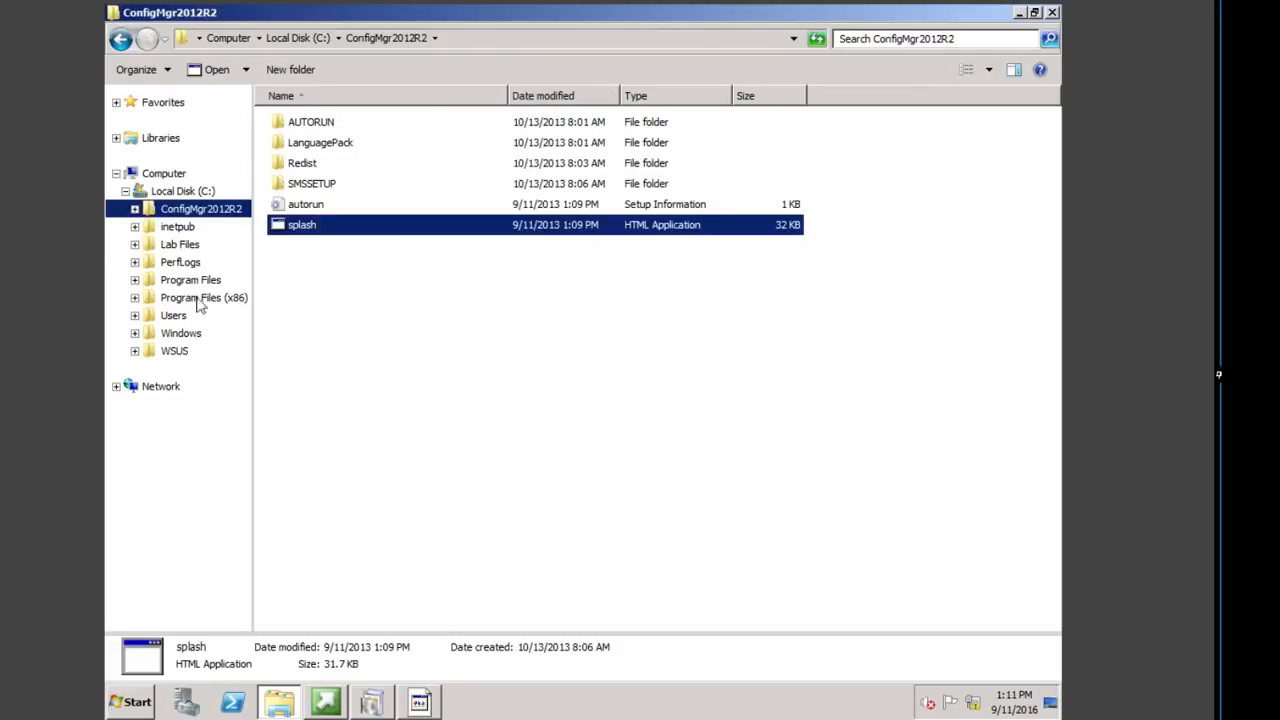
# Review the ConfigMgrSetup log at the root of drive C:, and close both the log and the folder window
pyautogui.click(185, 191)
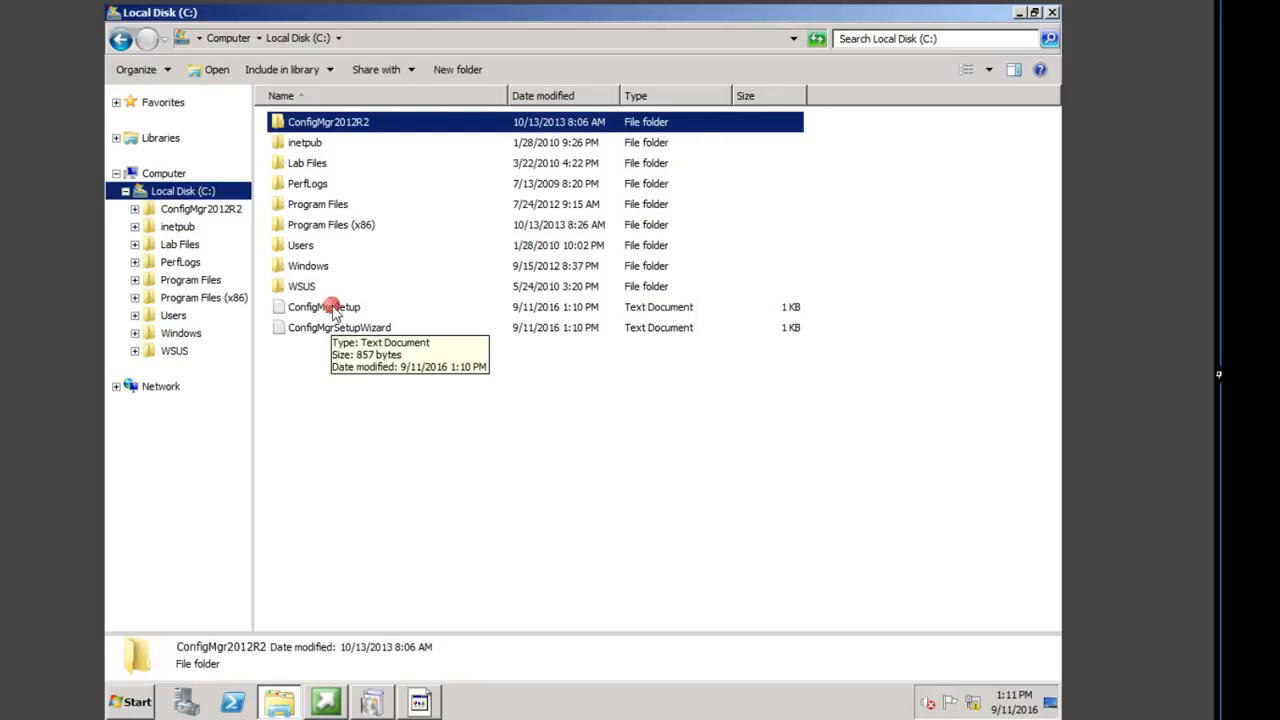
pyautogui.doubleClick(331, 305)
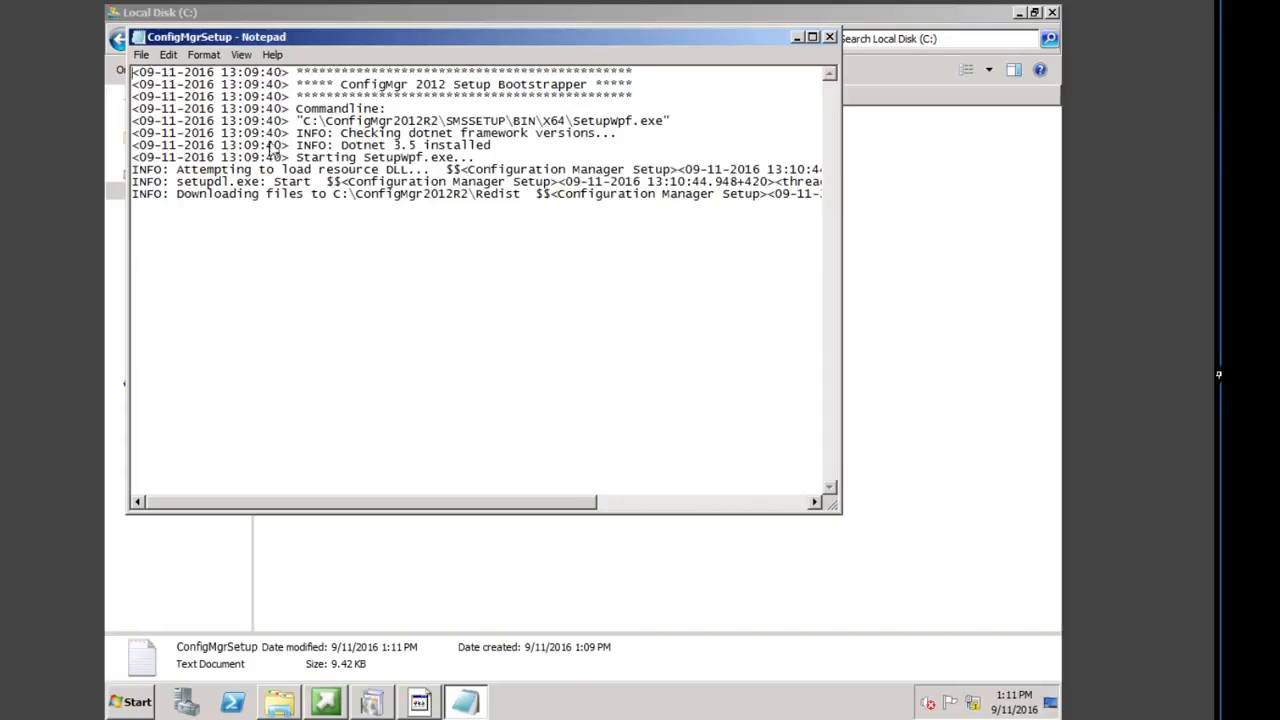
pyautogui.click(829, 38)
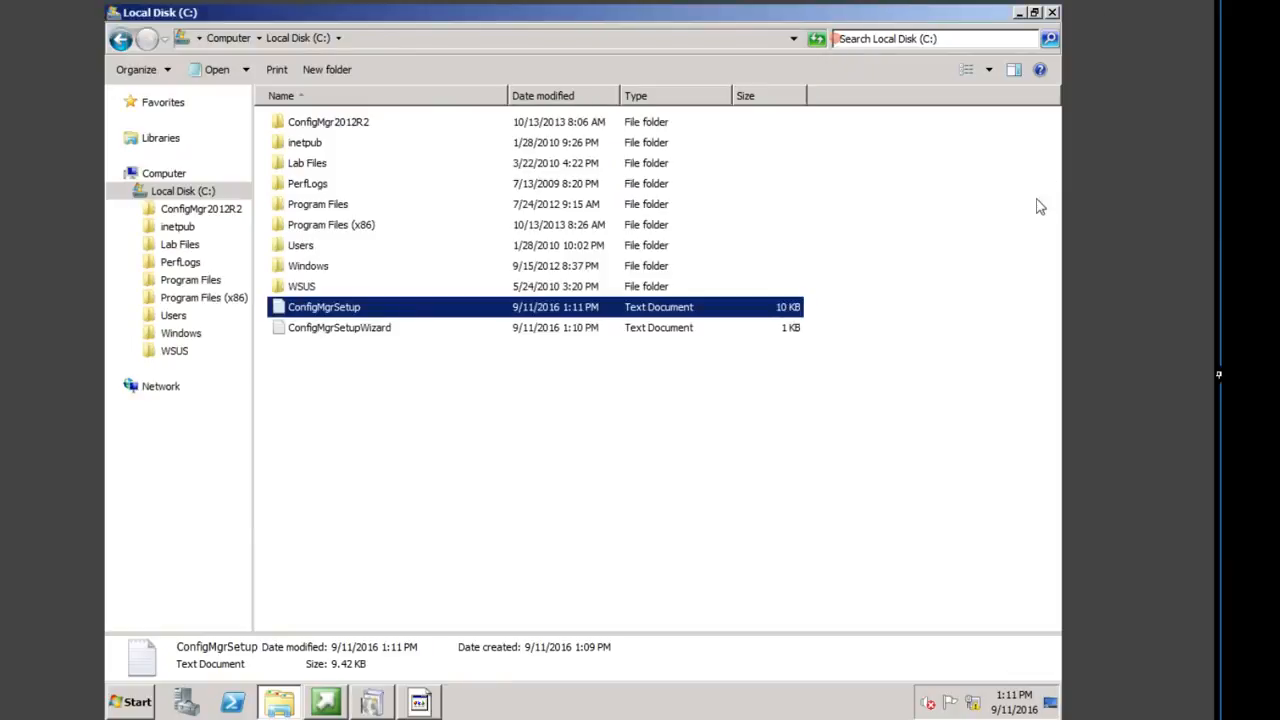
pyautogui.click(1052, 12)
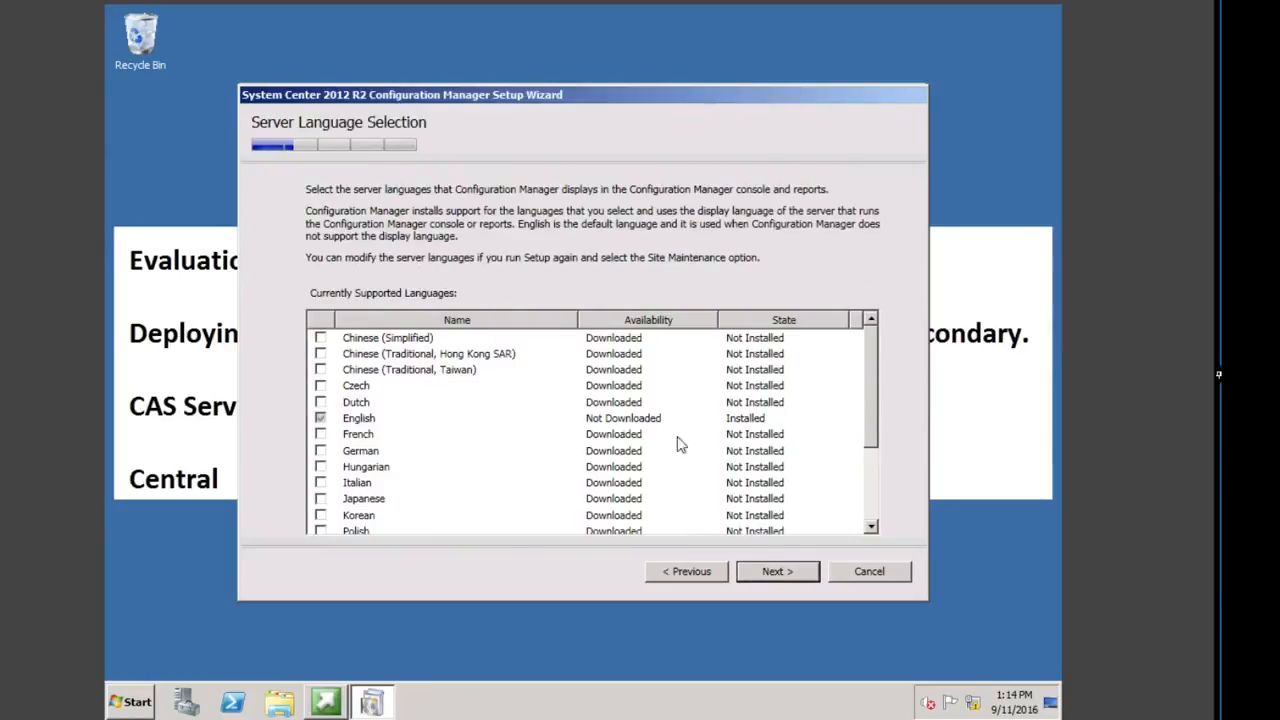
# Keep the default language selections and set the site code to CAS and the site name to CAS Admin Site
pyautogui.click(781, 579)
pyautogui.click(797, 570)
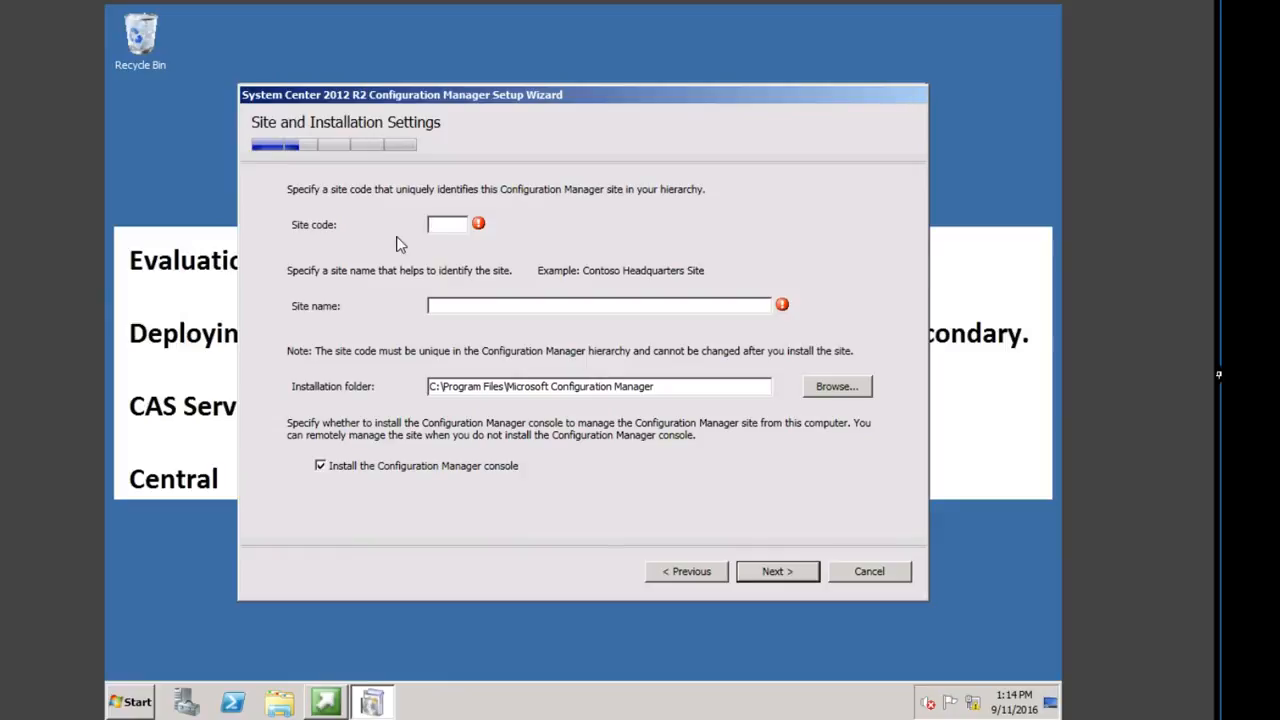
pyautogui.write('CAS')
pyautogui.click(446, 309)
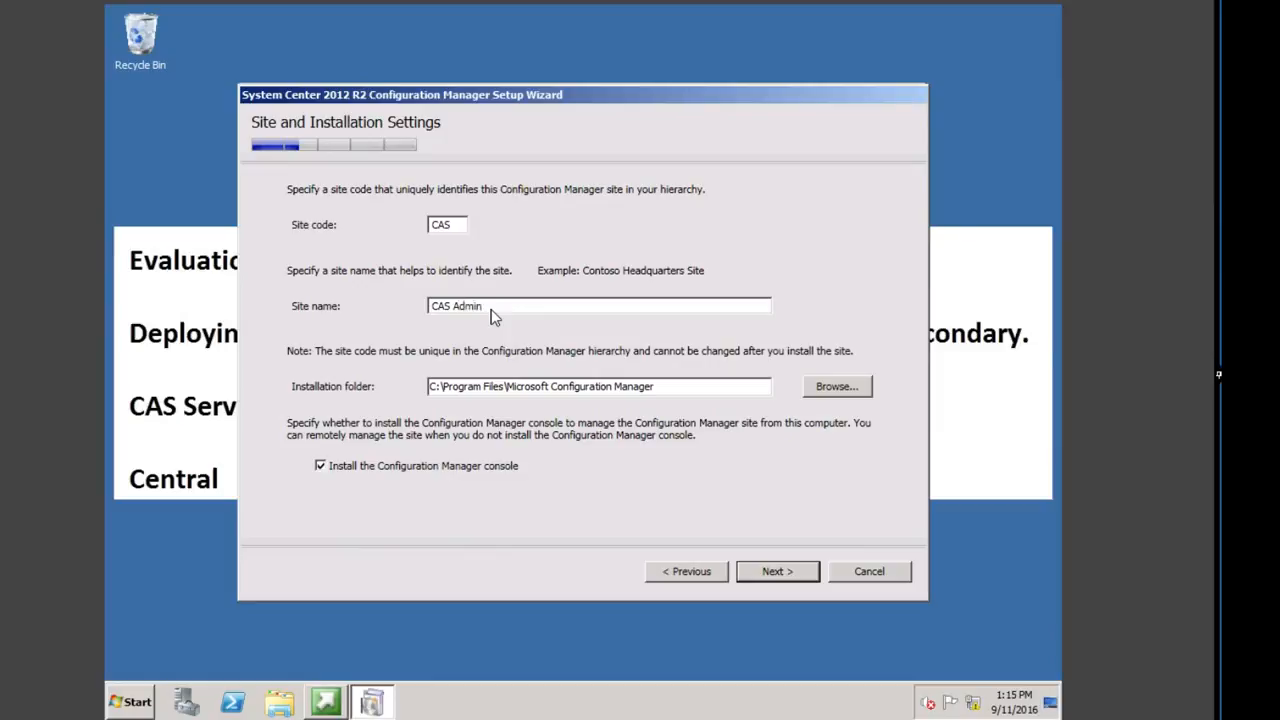
pyautogui.write('Site')
pyautogui.click(774, 571)
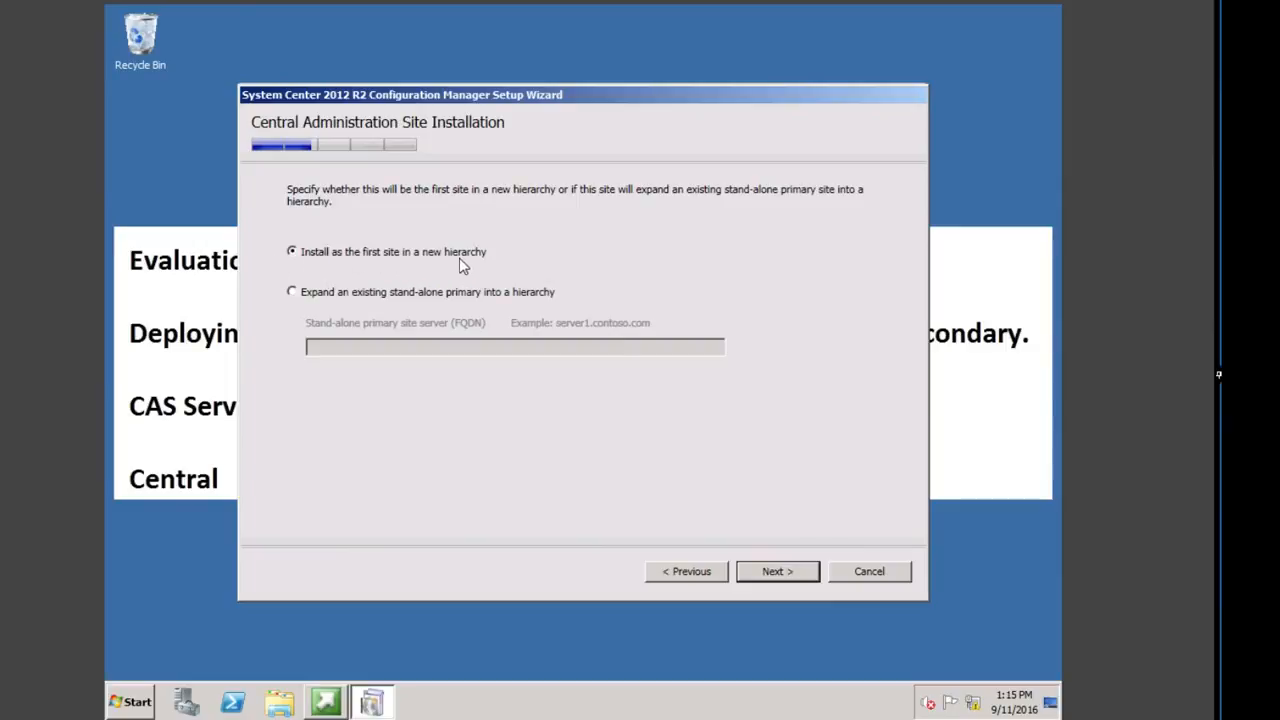
# Install as the first site in a new hierarchy, keeping database CM_CAS, Service Broker port 4022, the default SQL file paths and SMS Provider CENTRAL.ConfigMgrDom.local
pyautogui.click(775, 573)
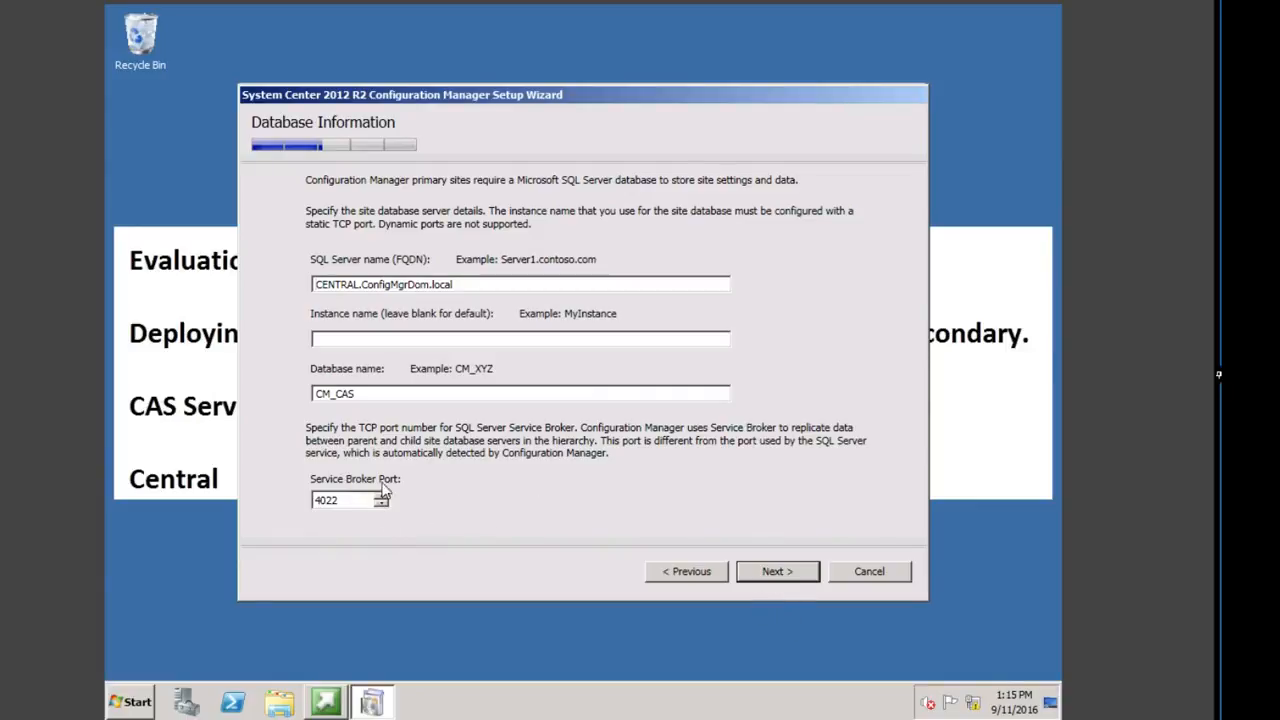
pyautogui.click(768, 574)
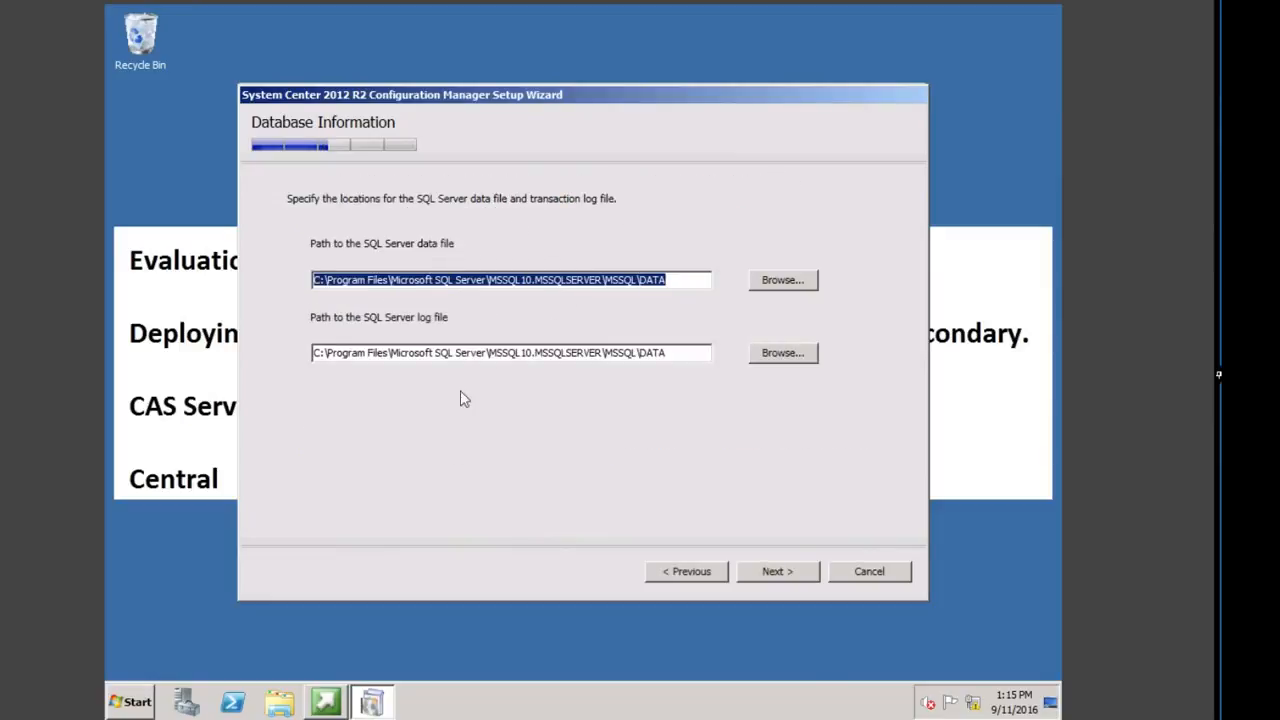
pyautogui.click(774, 574)
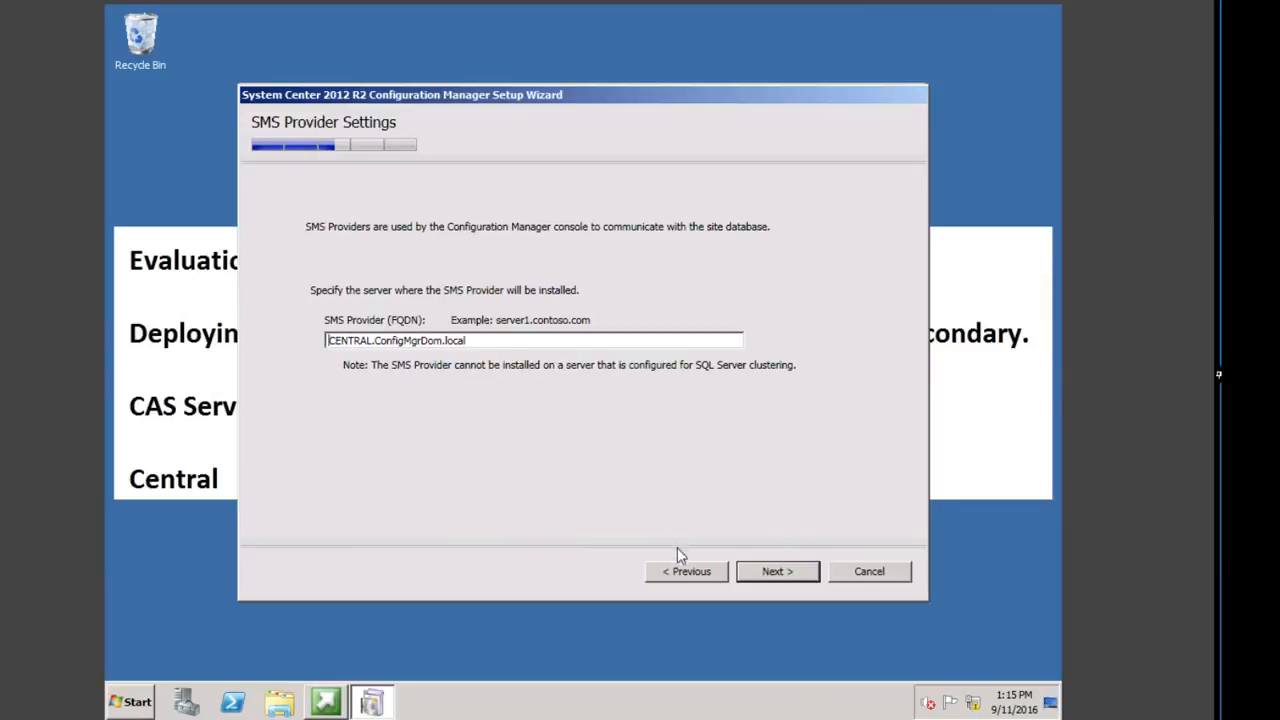
pyautogui.click(778, 571)
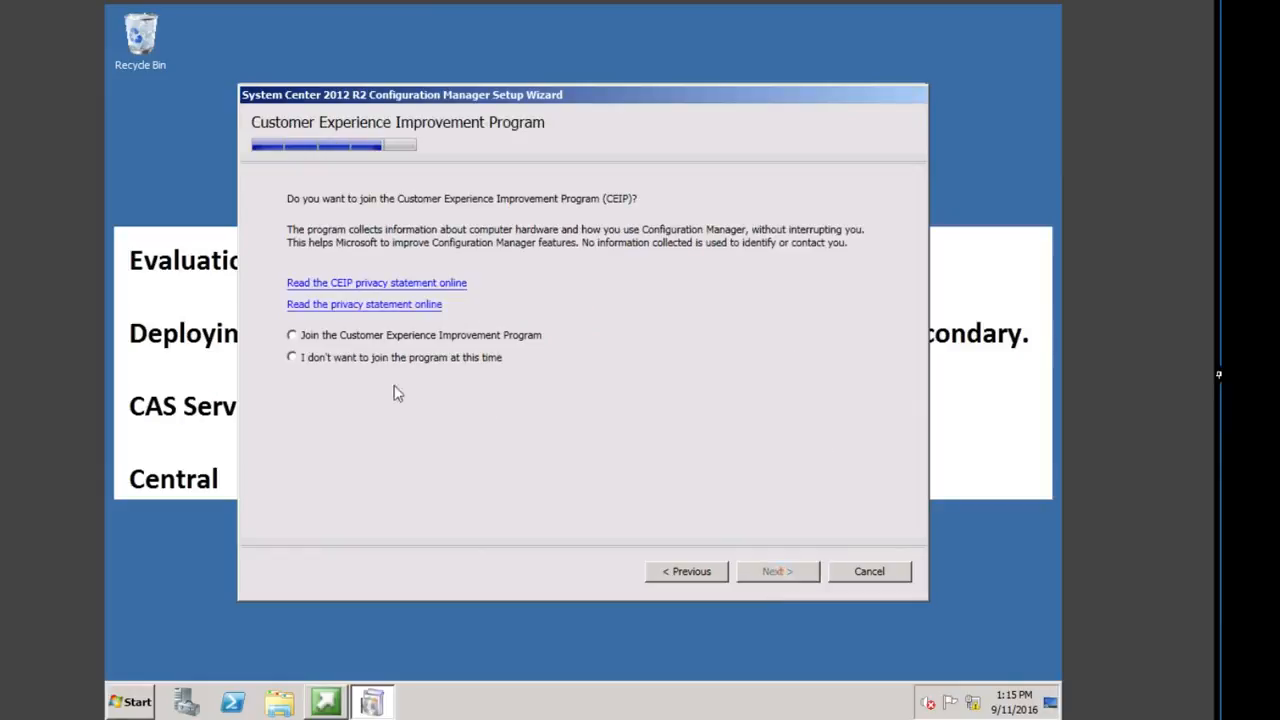
# Decline to join the Customer Experience Improvement Program and accept the settings summary to run the prerequisite check
pyautogui.click(314, 357)
pyautogui.click(779, 571)
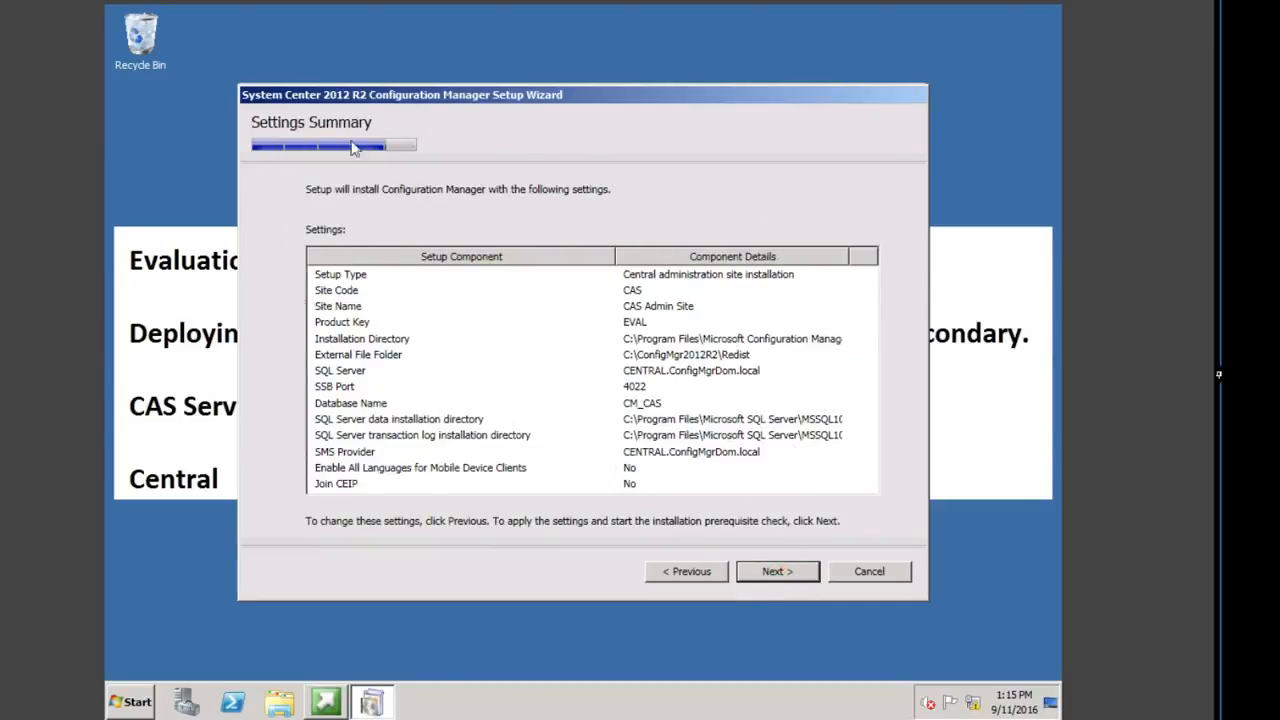
pyautogui.click(790, 573)
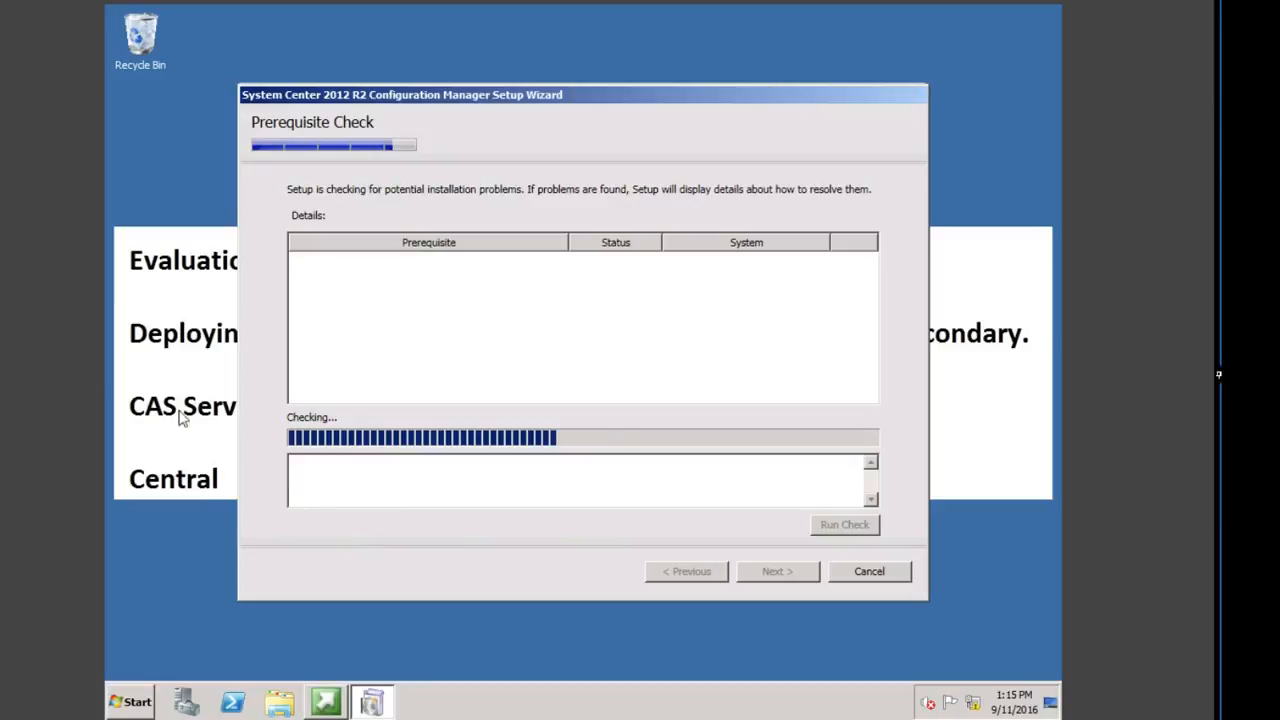
# Review the saved setup answers in the ConfigMgrAutoSave file in the %temp% folder, and close the file and folder windows
pyautogui.click(281, 706)
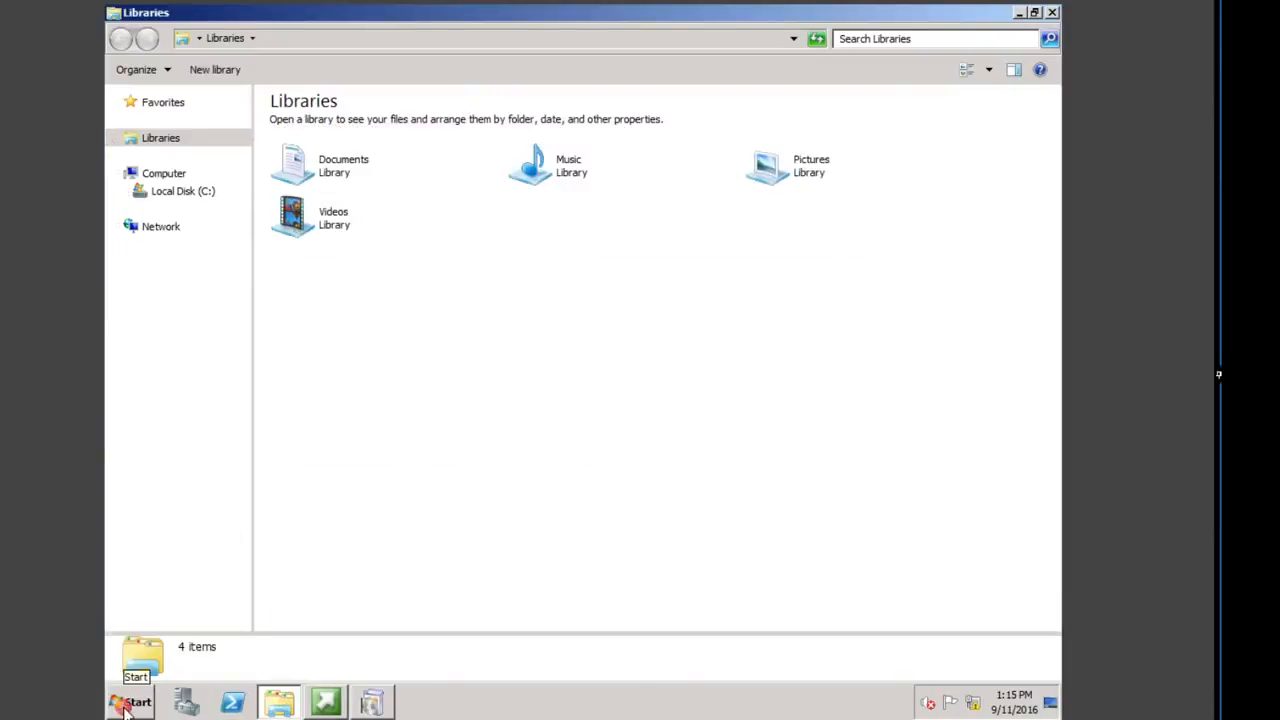
pyautogui.click(124, 706)
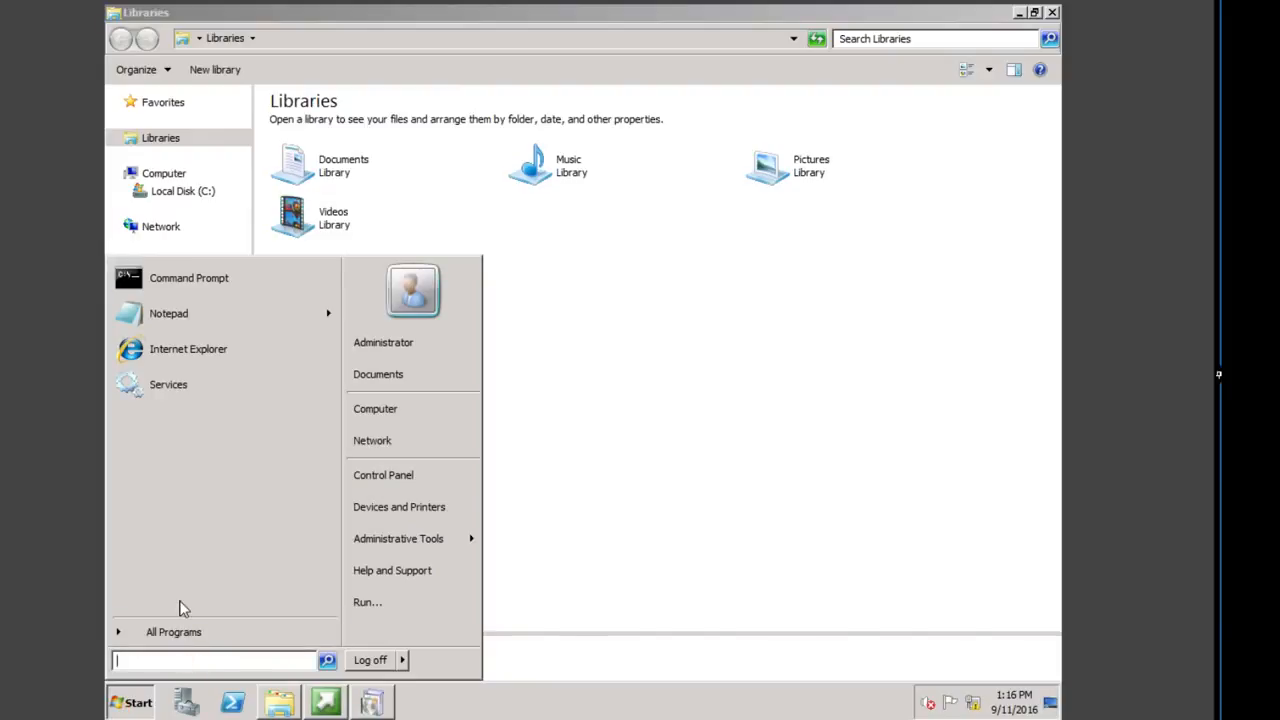
pyautogui.write('%%')
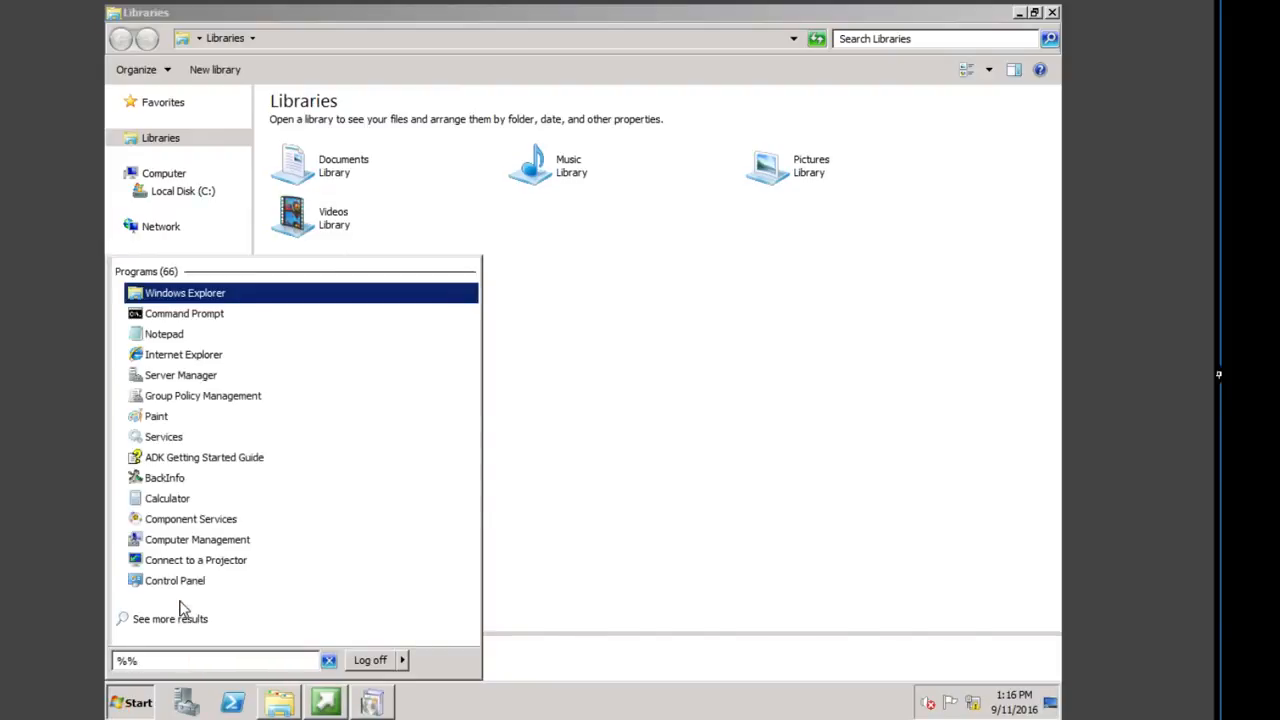
pyautogui.write('temp')
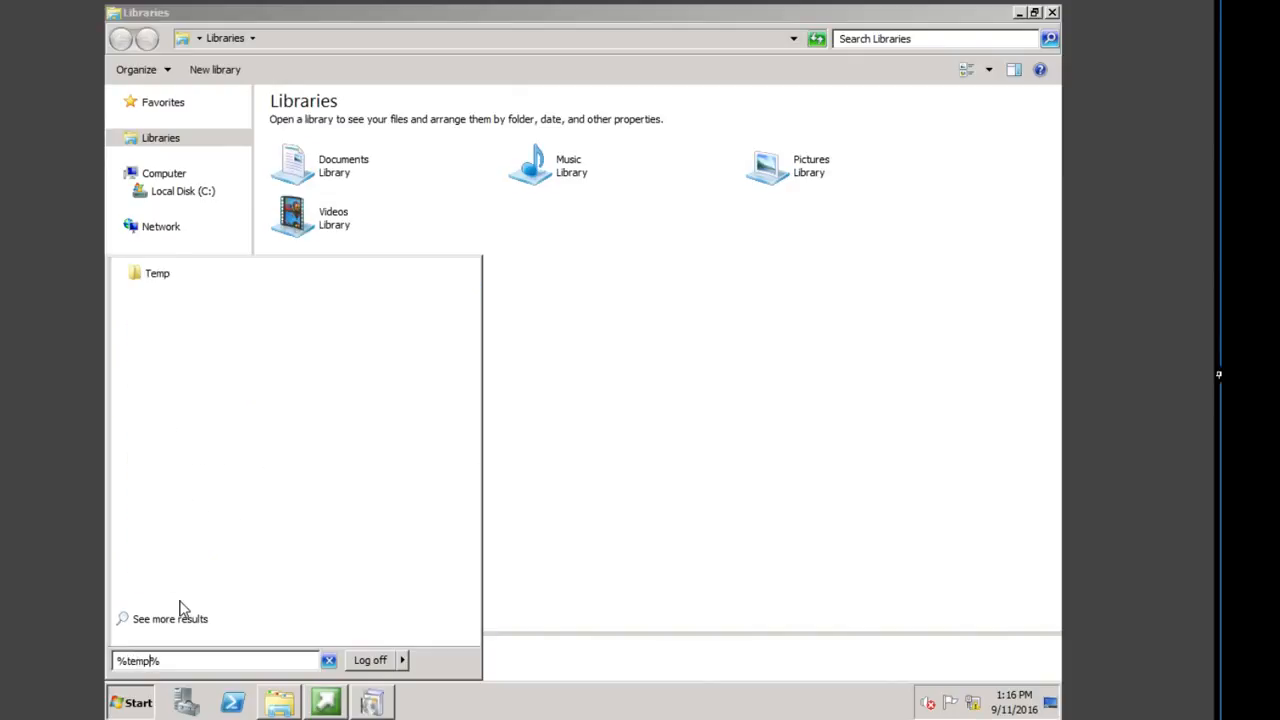
pyautogui.click(161, 284)
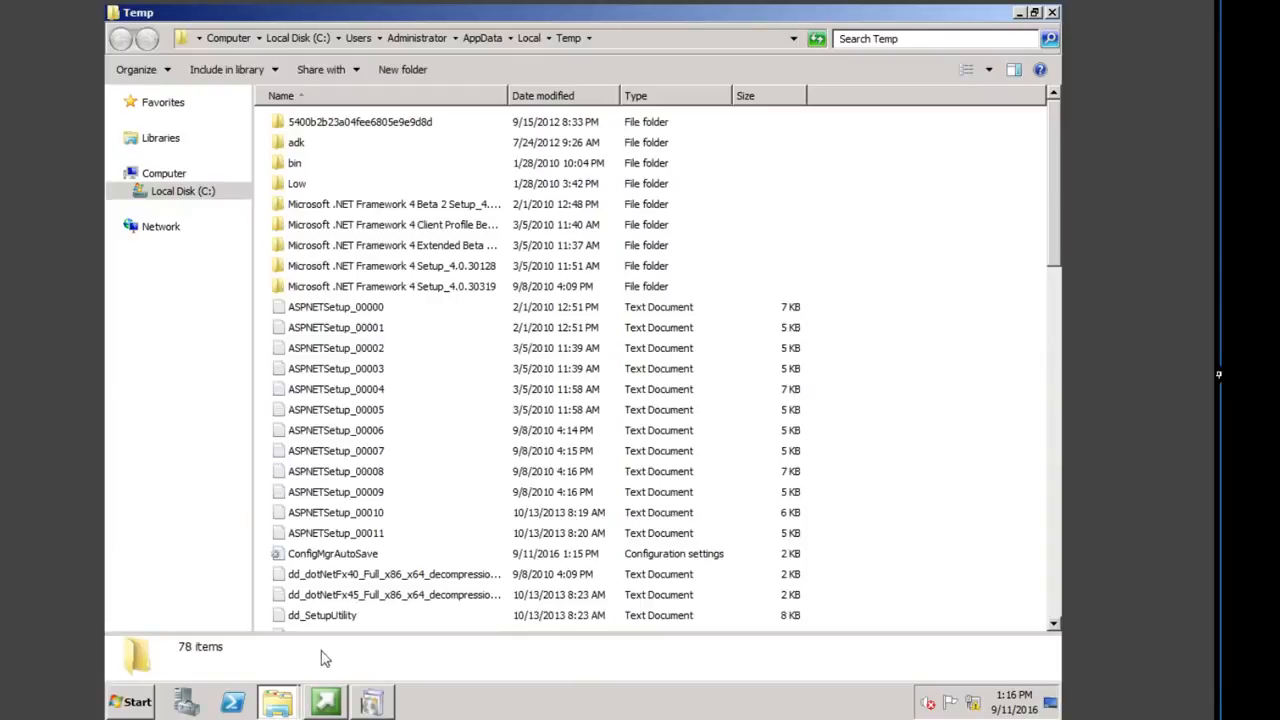
pyautogui.doubleClick(338, 556)
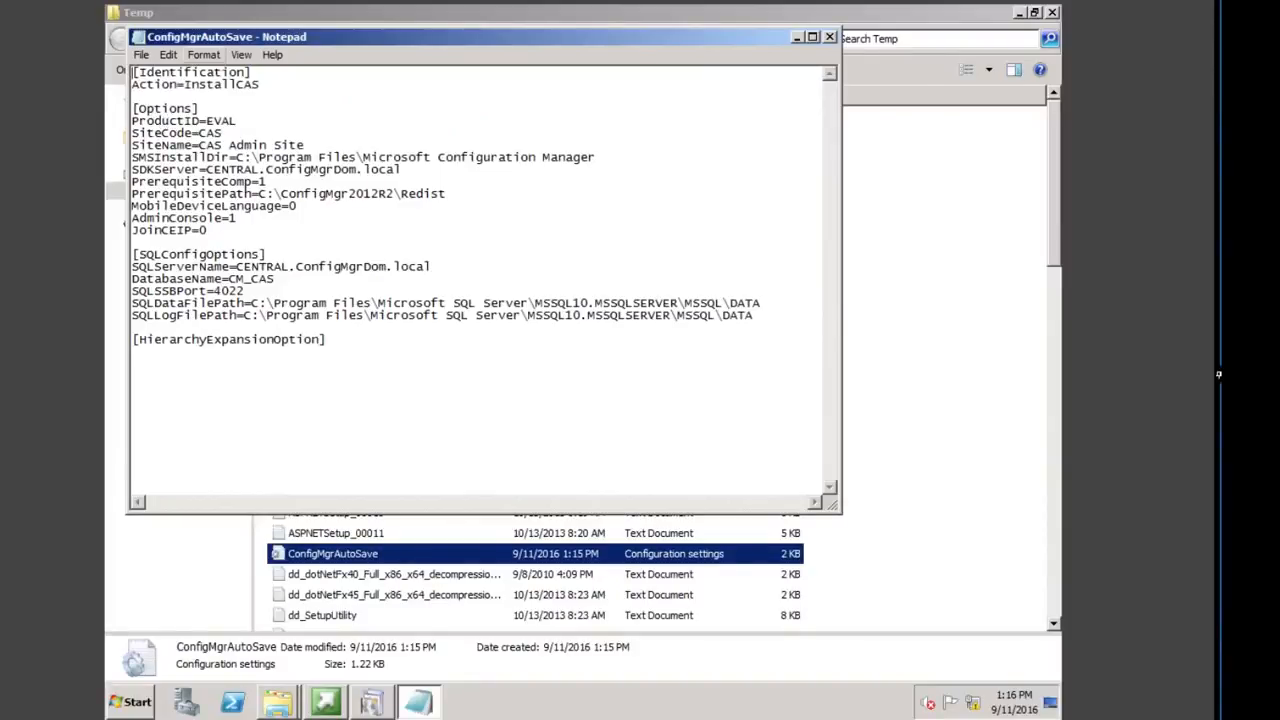
pyautogui.click(829, 37)
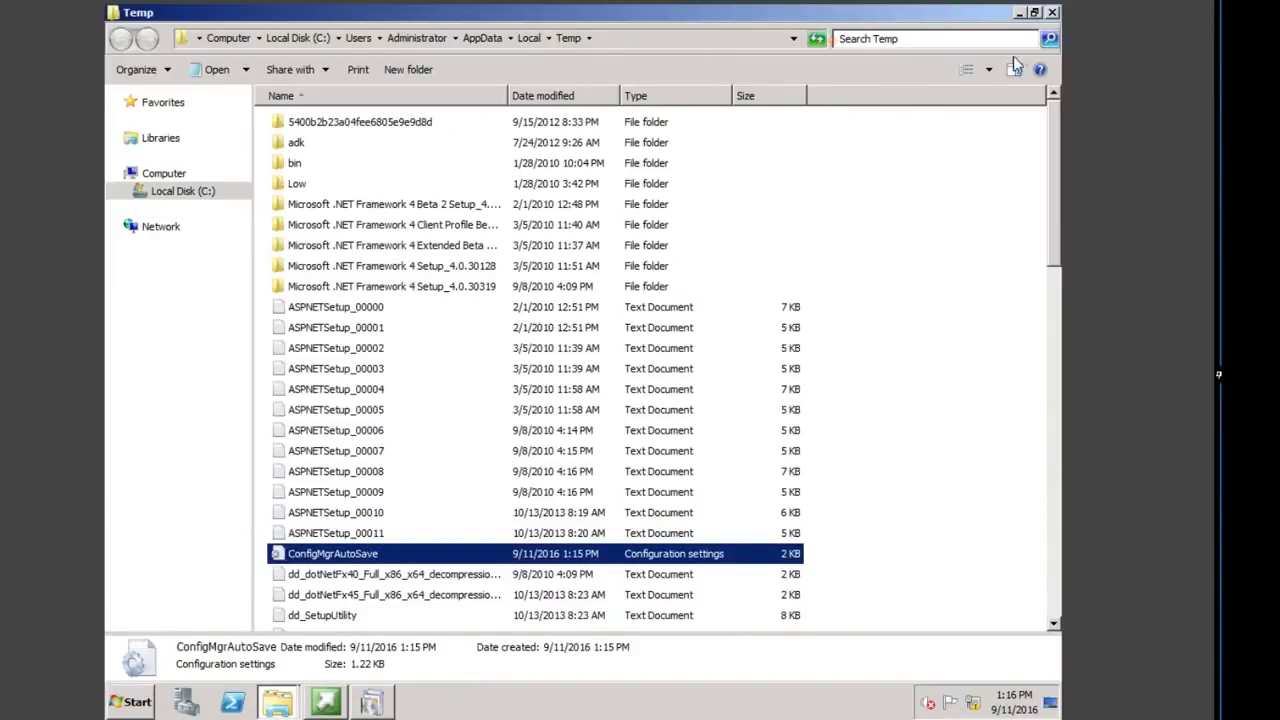
pyautogui.click(1052, 12)
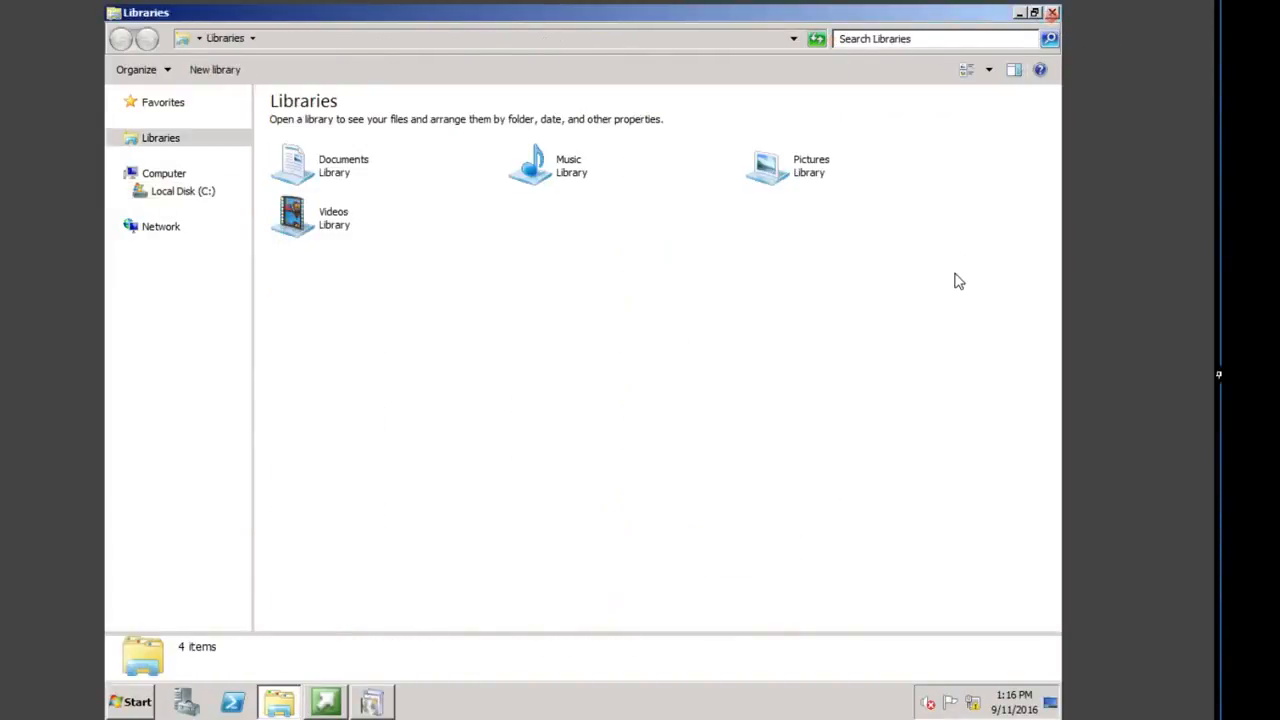
pyautogui.click(1052, 12)
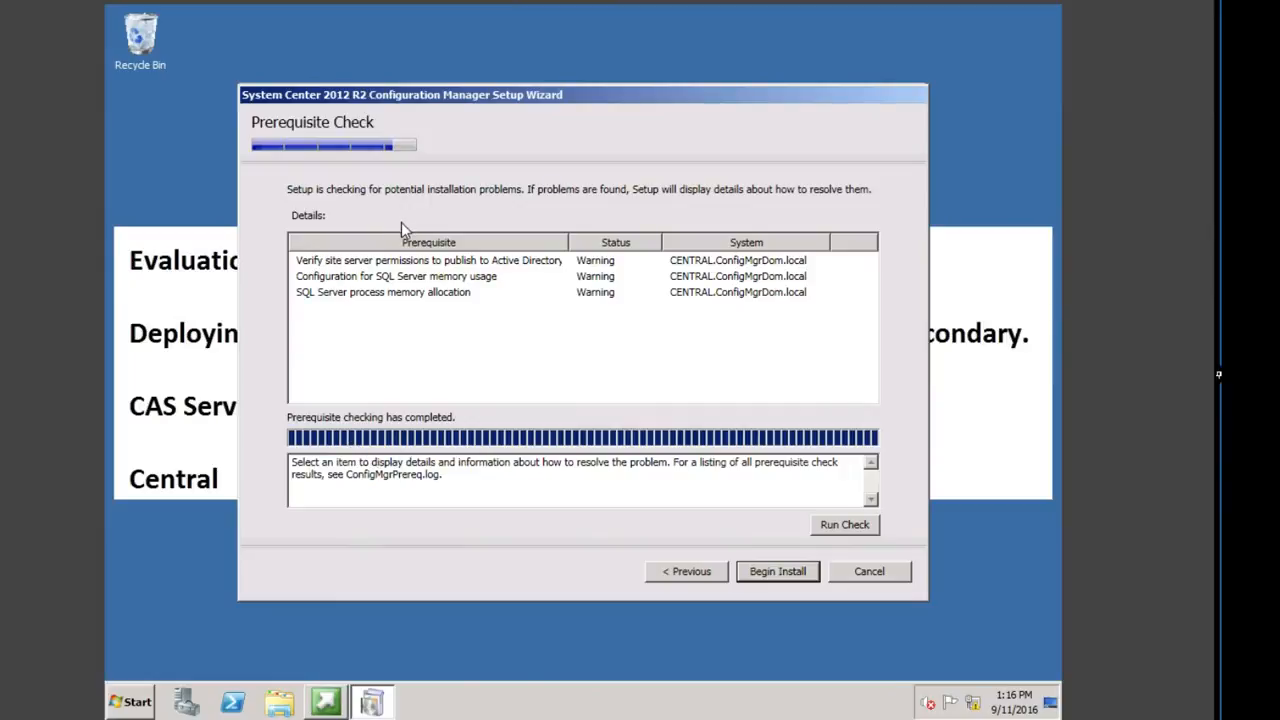
# Begin the central administration site installation and open the ConfigMgrPrereq log at the root of drive C:
pyautogui.click(790, 572)
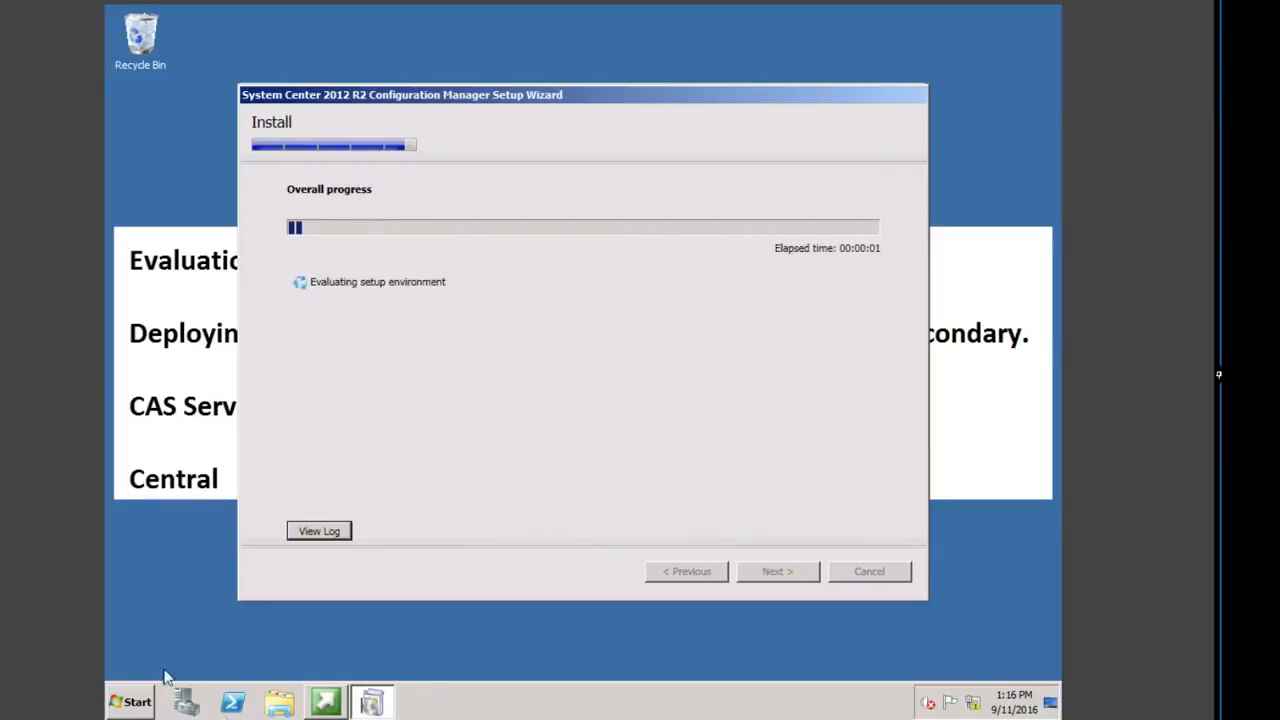
pyautogui.click(279, 701)
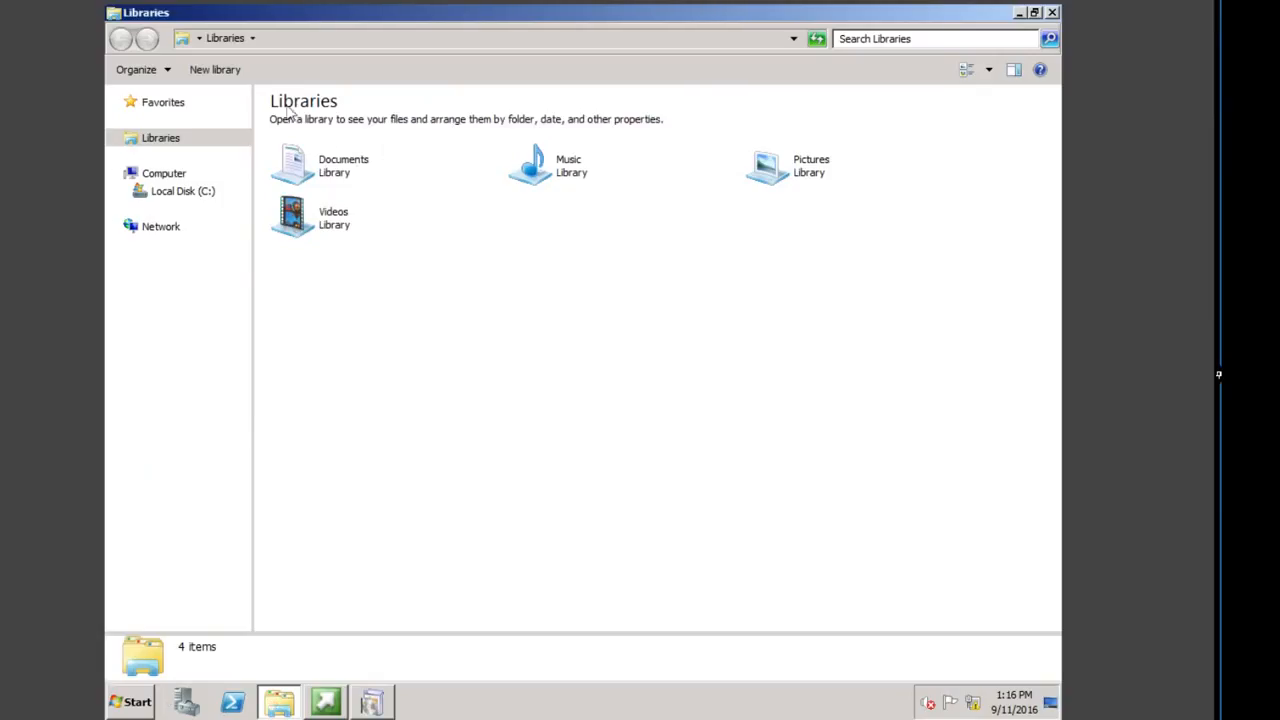
pyautogui.click(195, 195)
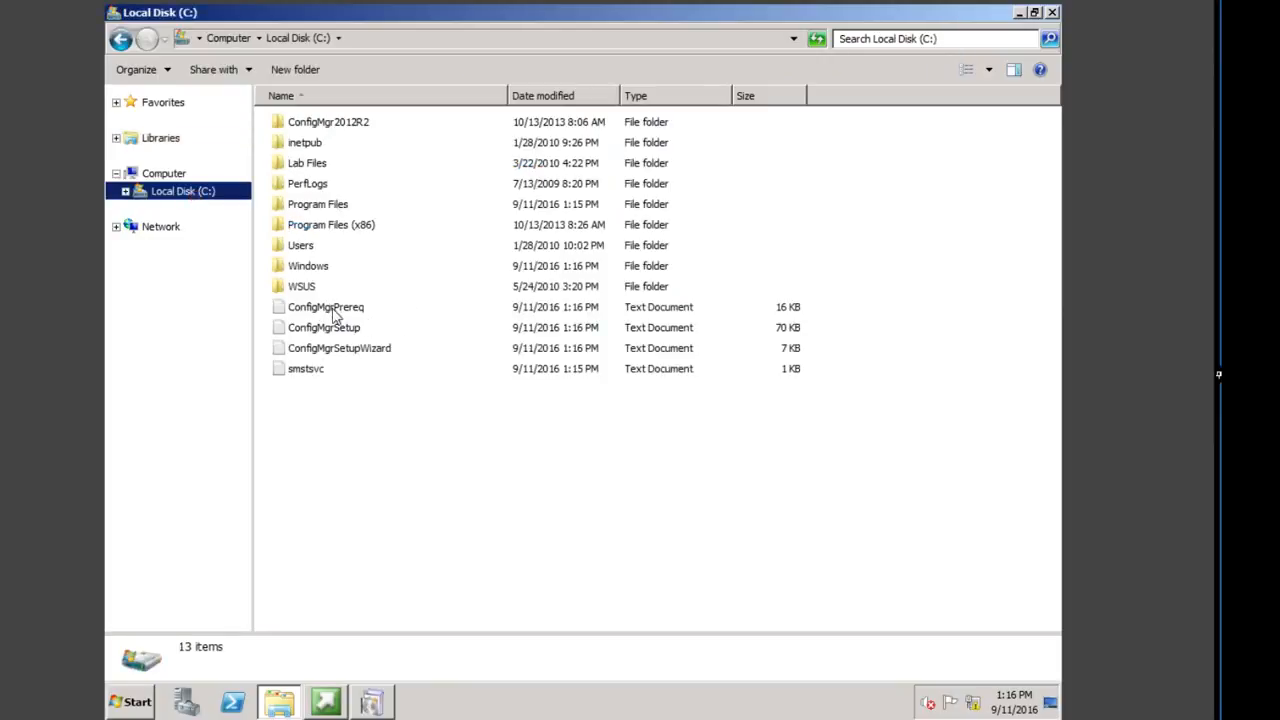
pyautogui.doubleClick(330, 308)
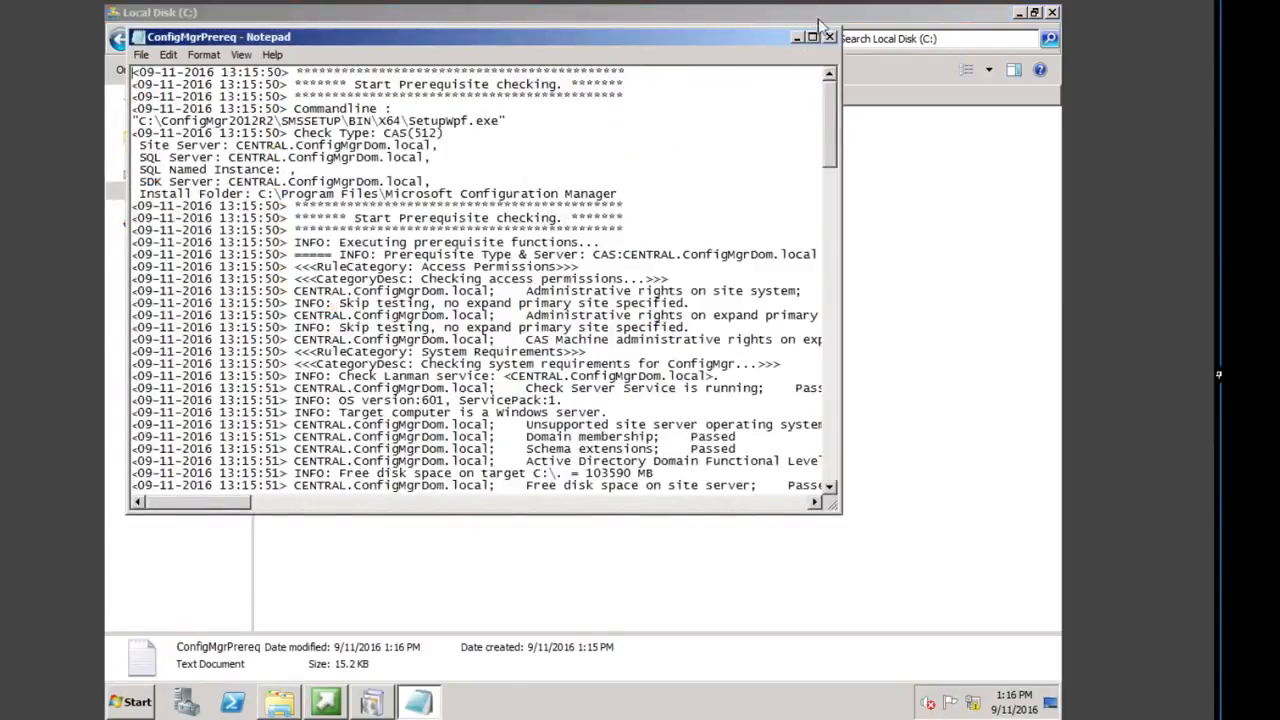
# Check the final entries of the ConfigMgrPrereq log for the prerequisite check's completion, and close the log and the drive C: window
pyautogui.click(827, 86)
pyautogui.scroll(-20, 818, 345)
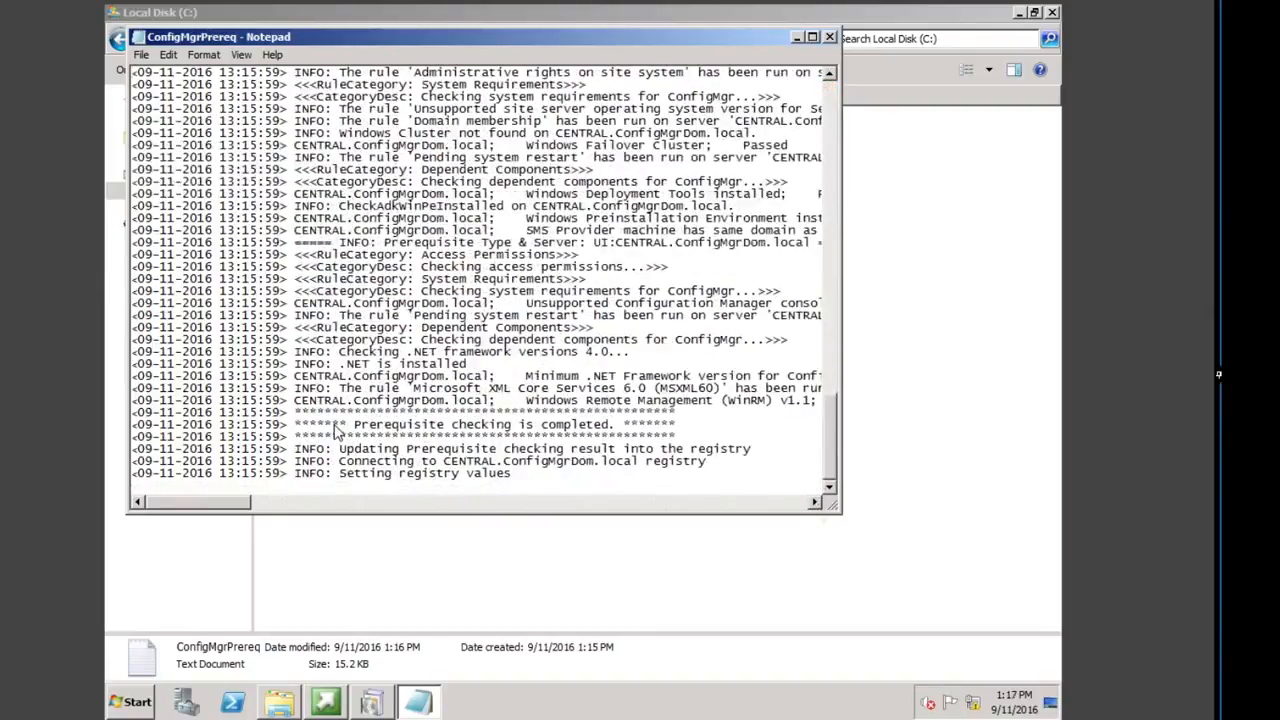
pyautogui.moveTo(350, 424); pyautogui.dragTo(620, 428)
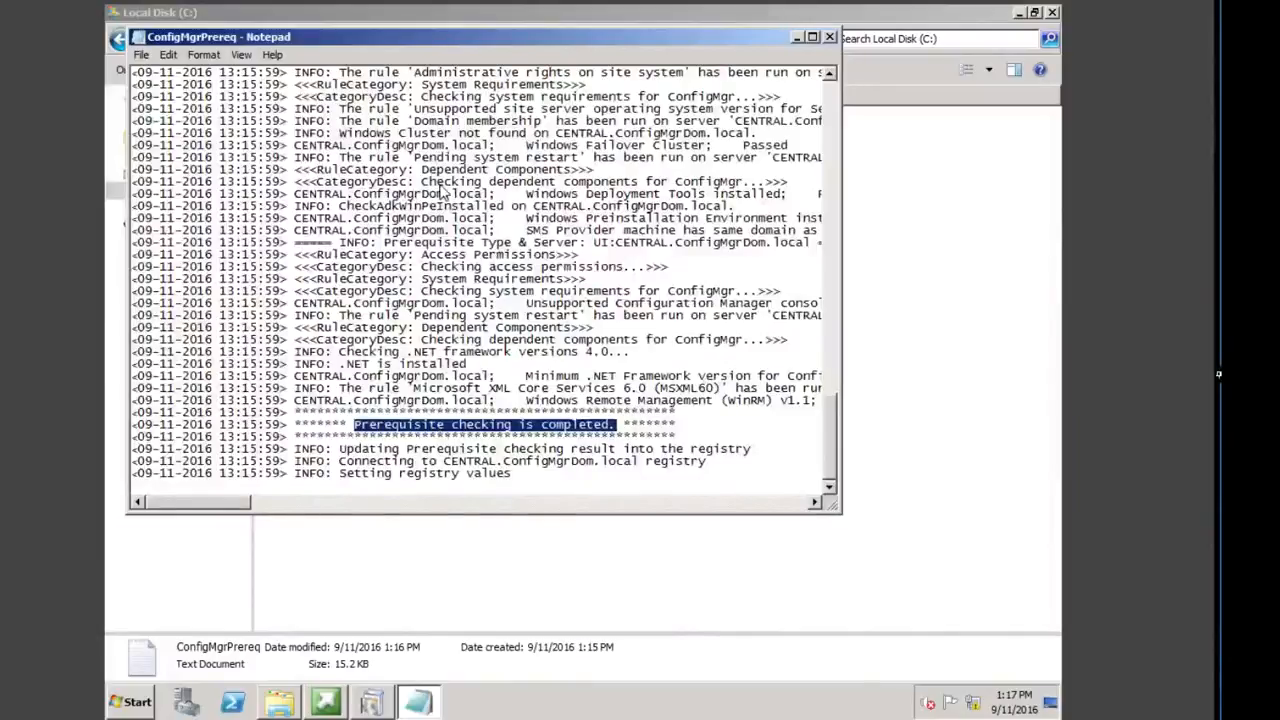
pyautogui.click(829, 37)
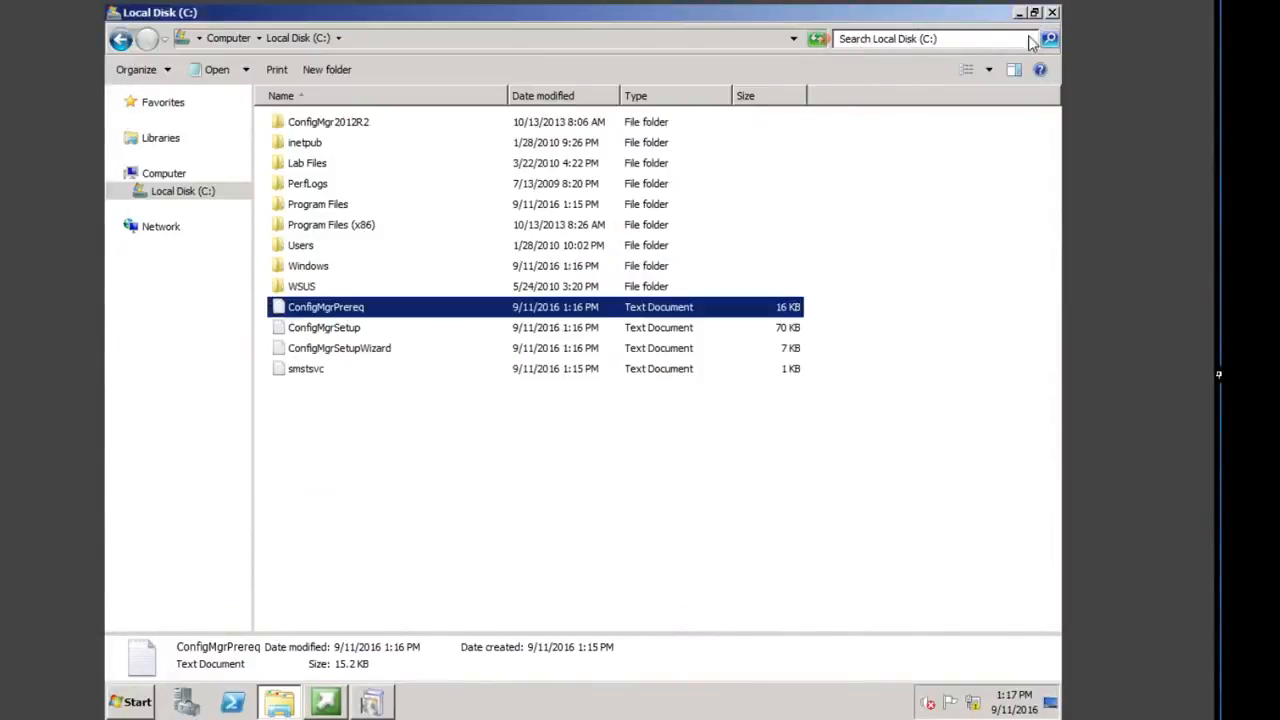
pyautogui.click(1052, 12)
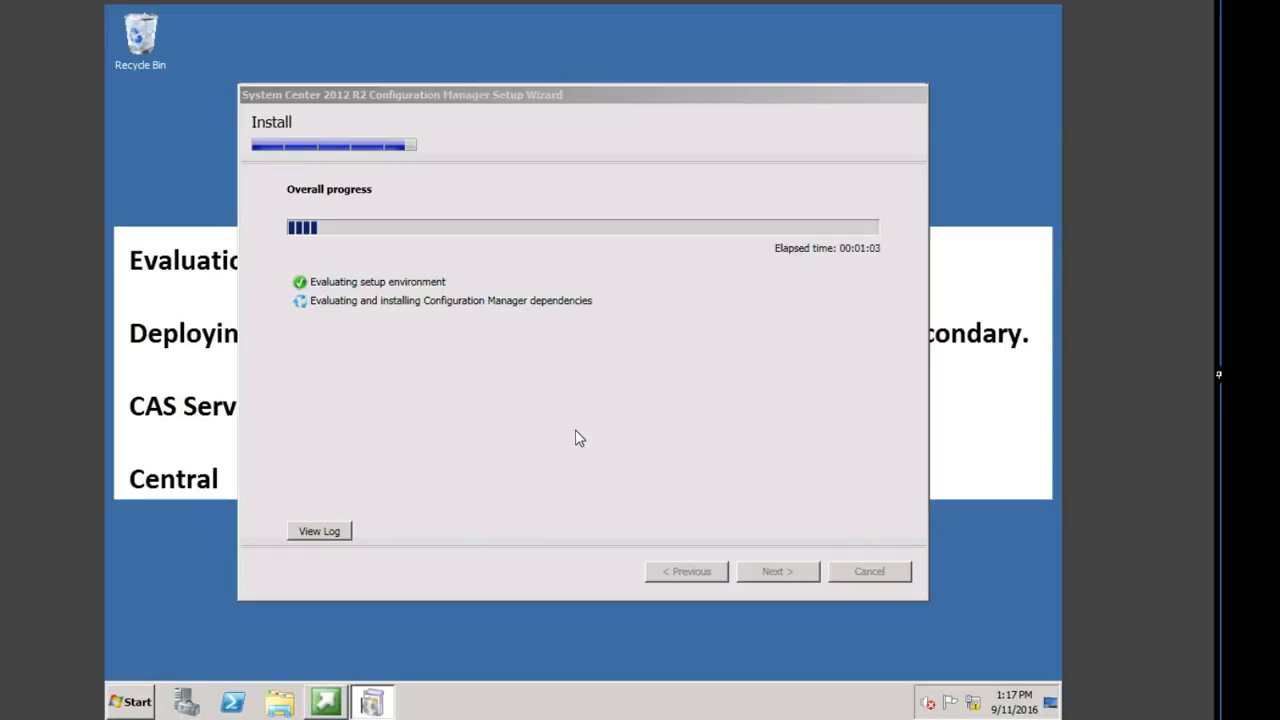
pyautogui.click(578, 437)
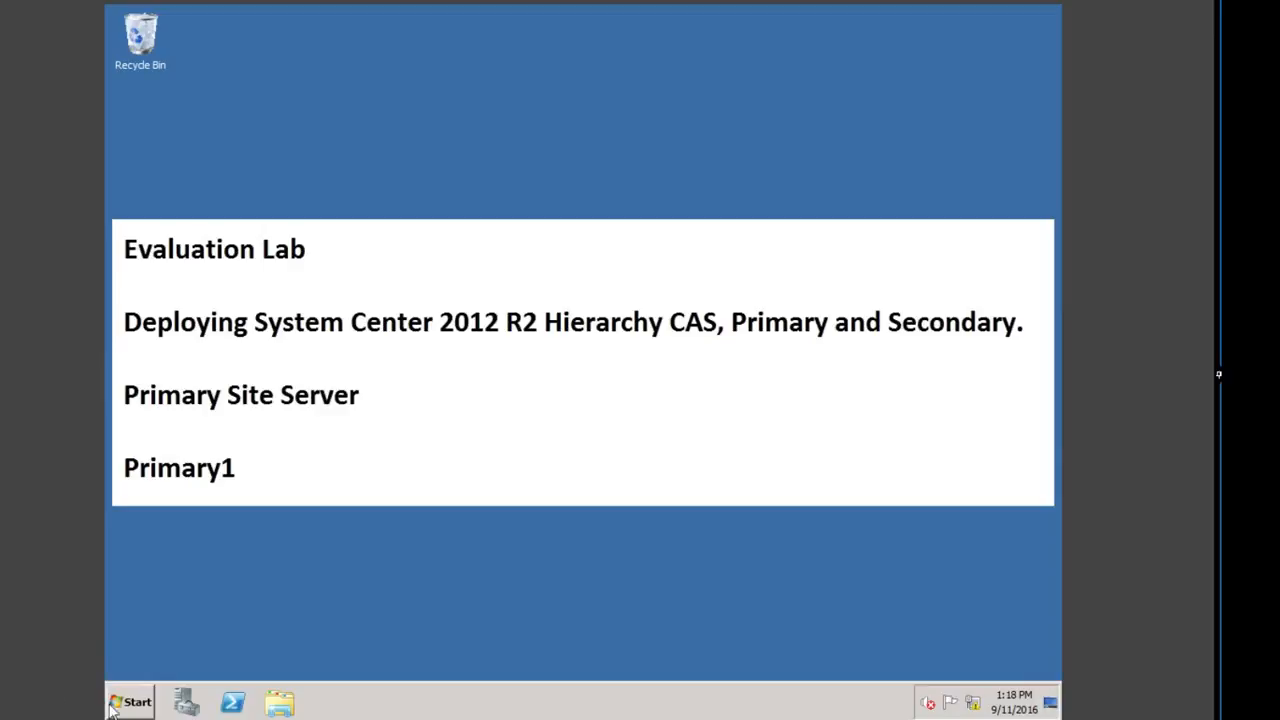
# On the Primary1 server, launch splash from C:\ConfigMgr2012R2 and start the Configuration Manager installation
pyautogui.click(278, 706)
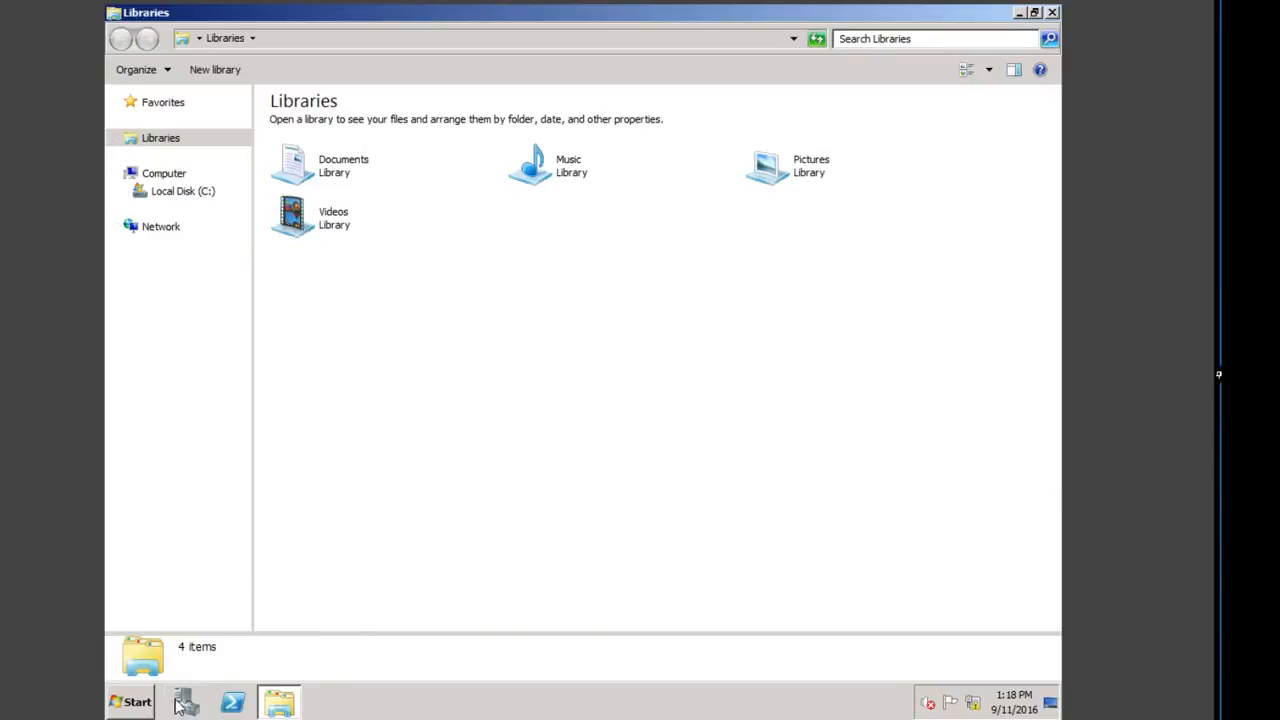
pyautogui.click(200, 191)
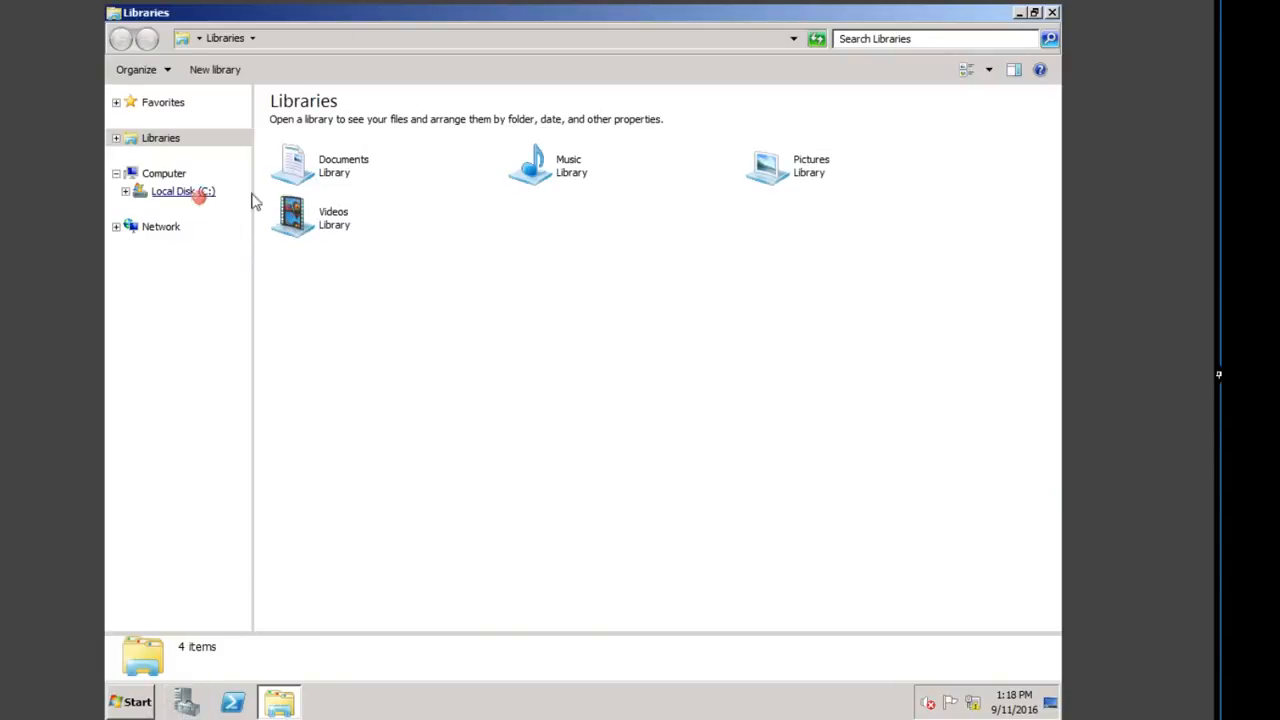
pyautogui.click(360, 121)
pyautogui.doubleClick(435, 121)
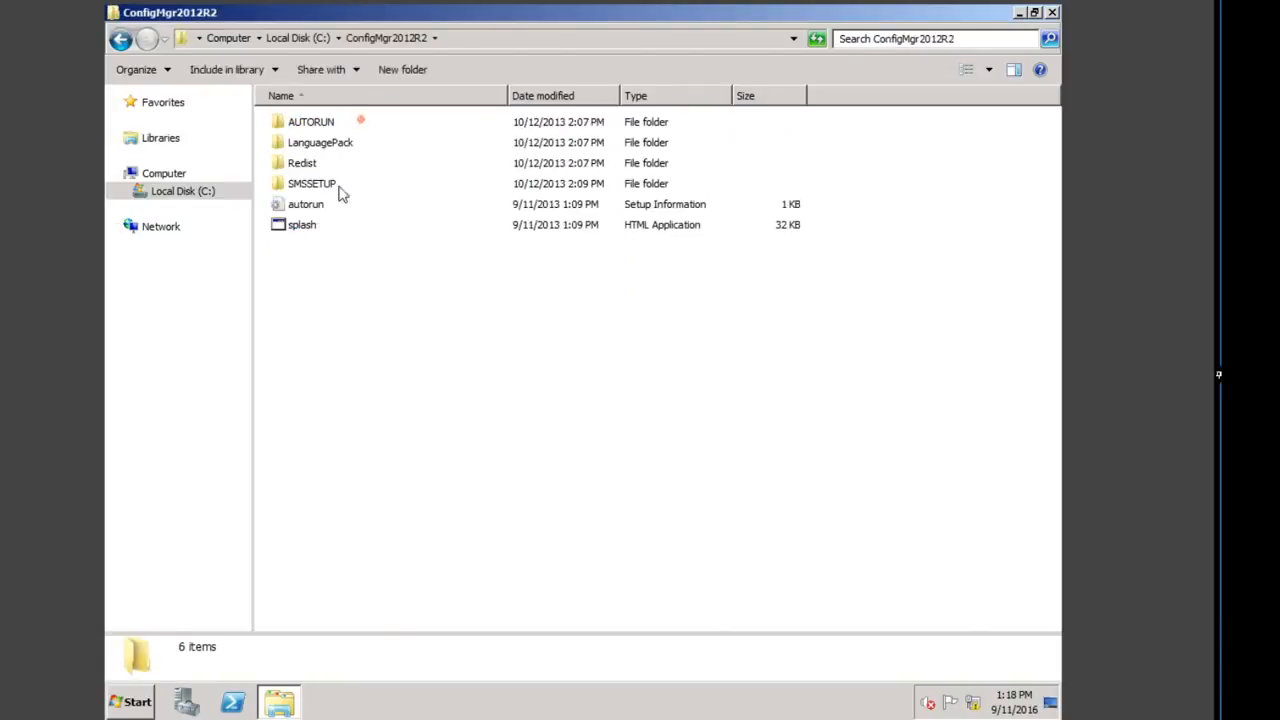
pyautogui.doubleClick(300, 224)
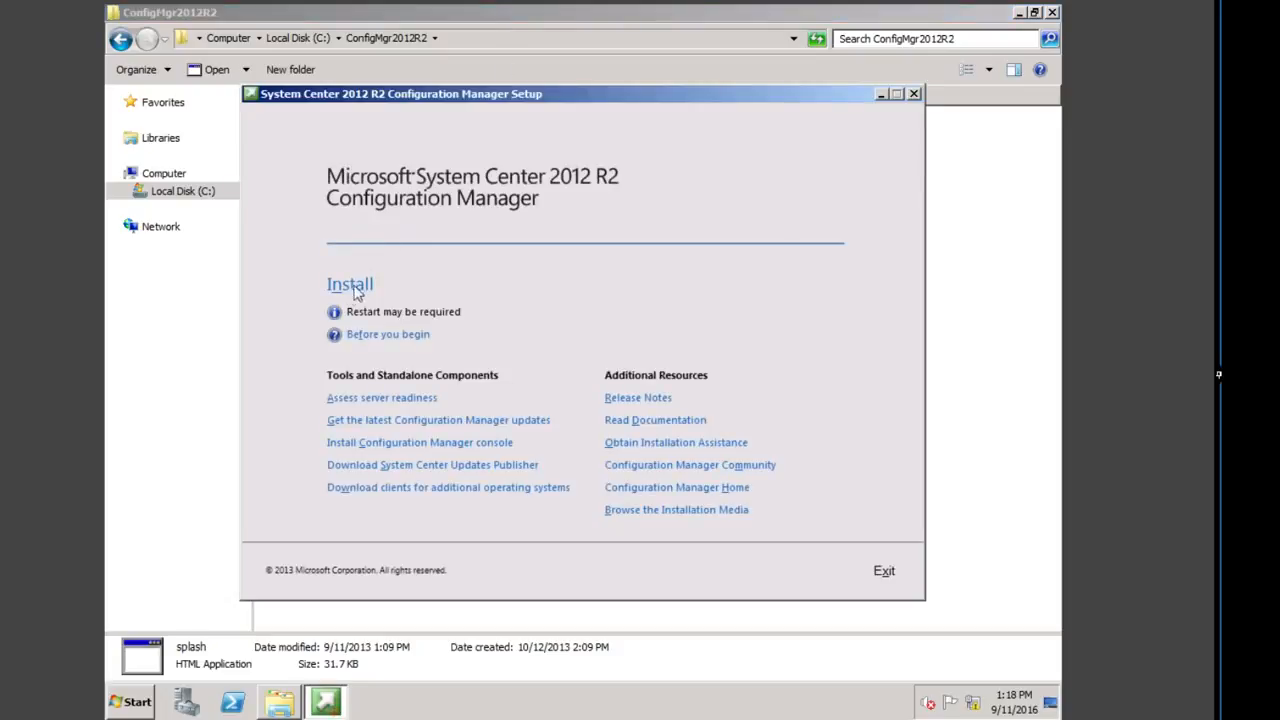
pyautogui.click(349, 286)
pyautogui.moveTo(338, 705)
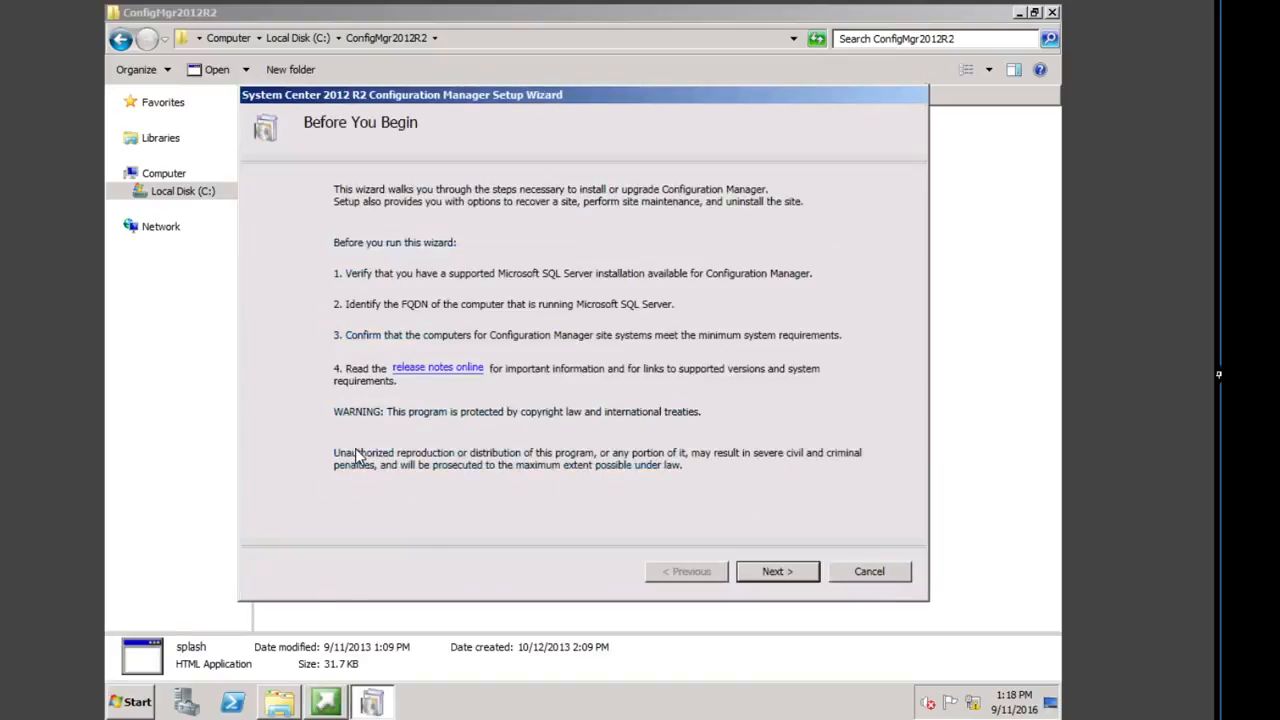
# Choose to install a Configuration Manager primary site without the typical stand-alone options, using the evaluation edition
pyautogui.click(750, 573)
pyautogui.click(785, 571)
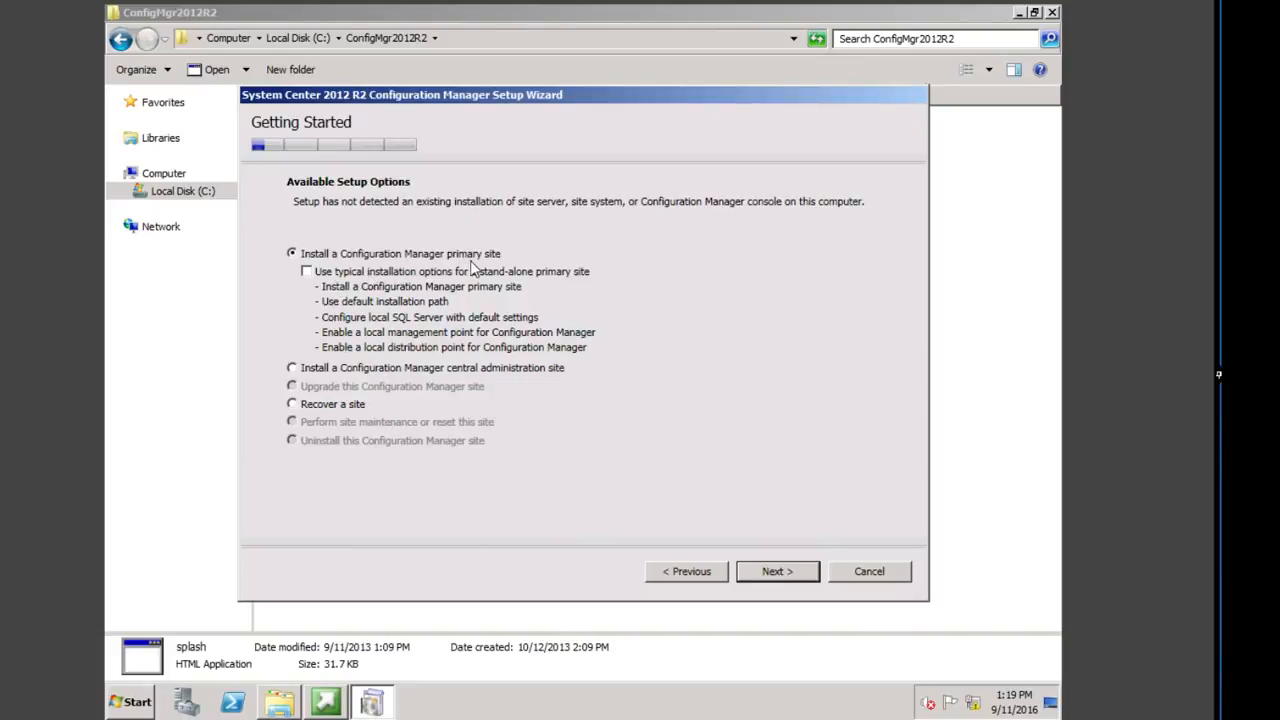
pyautogui.click(773, 575)
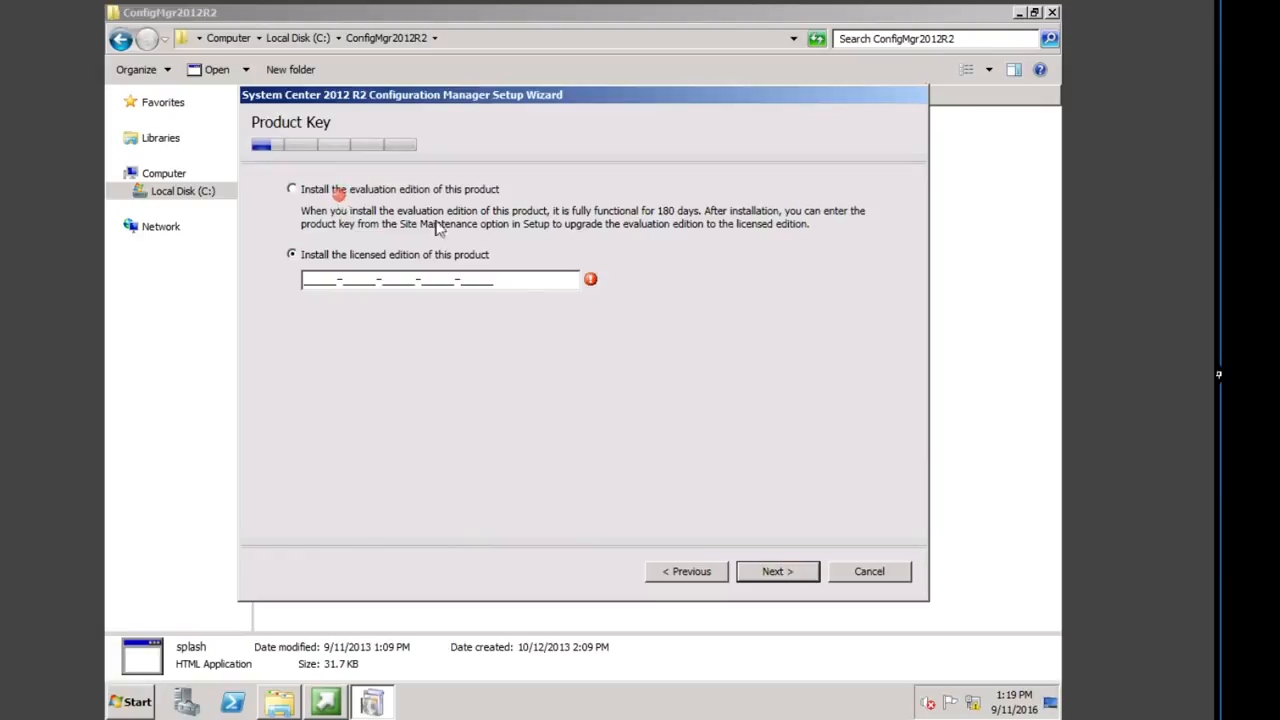
pyautogui.click(294, 189)
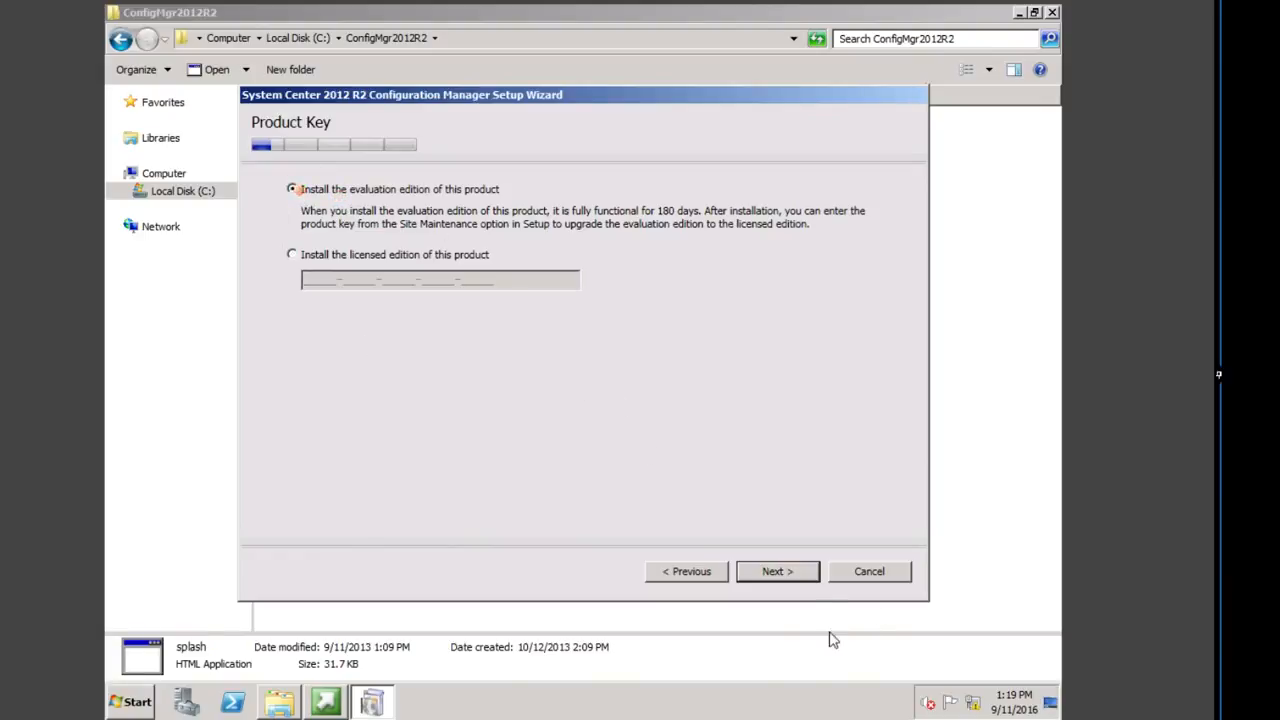
pyautogui.click(774, 571)
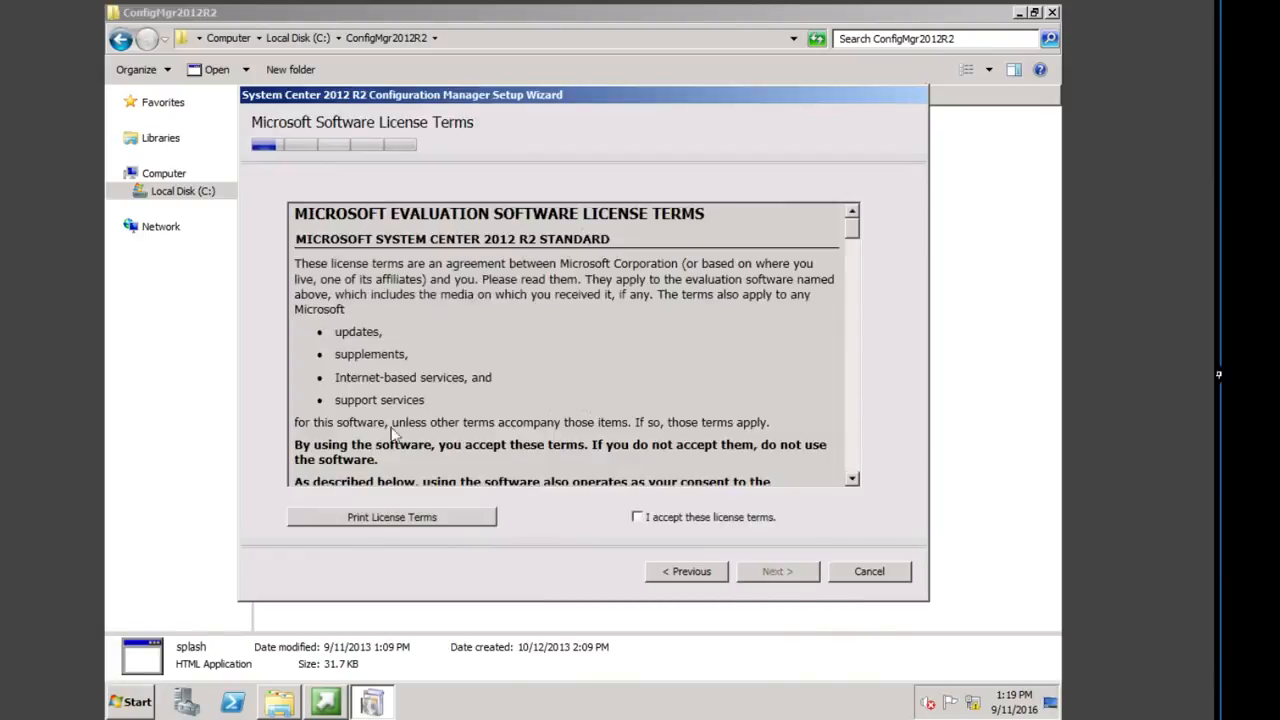
# Accept the Microsoft software license terms and the prerequisite licenses for SQL Server 2012 Express, SQL Server 2012 Native Client and Silverlight 5
pyautogui.click(652, 518)
pyautogui.click(774, 571)
pyautogui.click(309, 286)
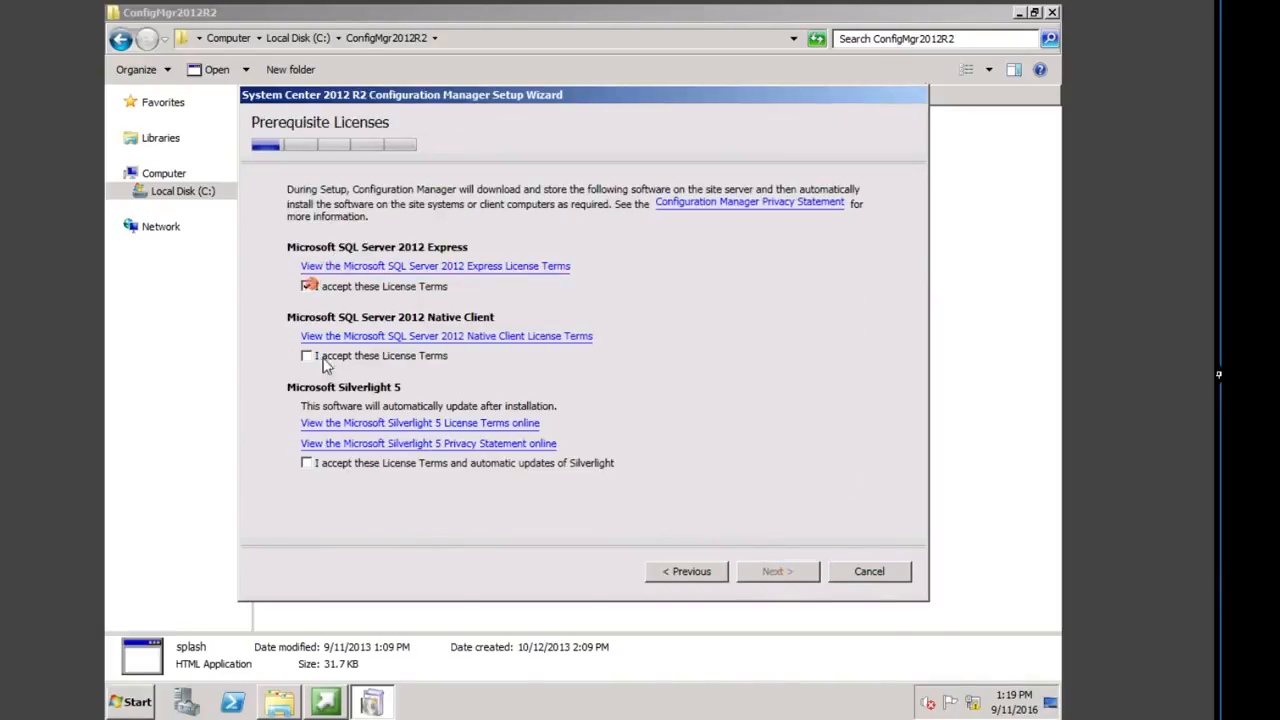
pyautogui.click(308, 356)
pyautogui.click(310, 465)
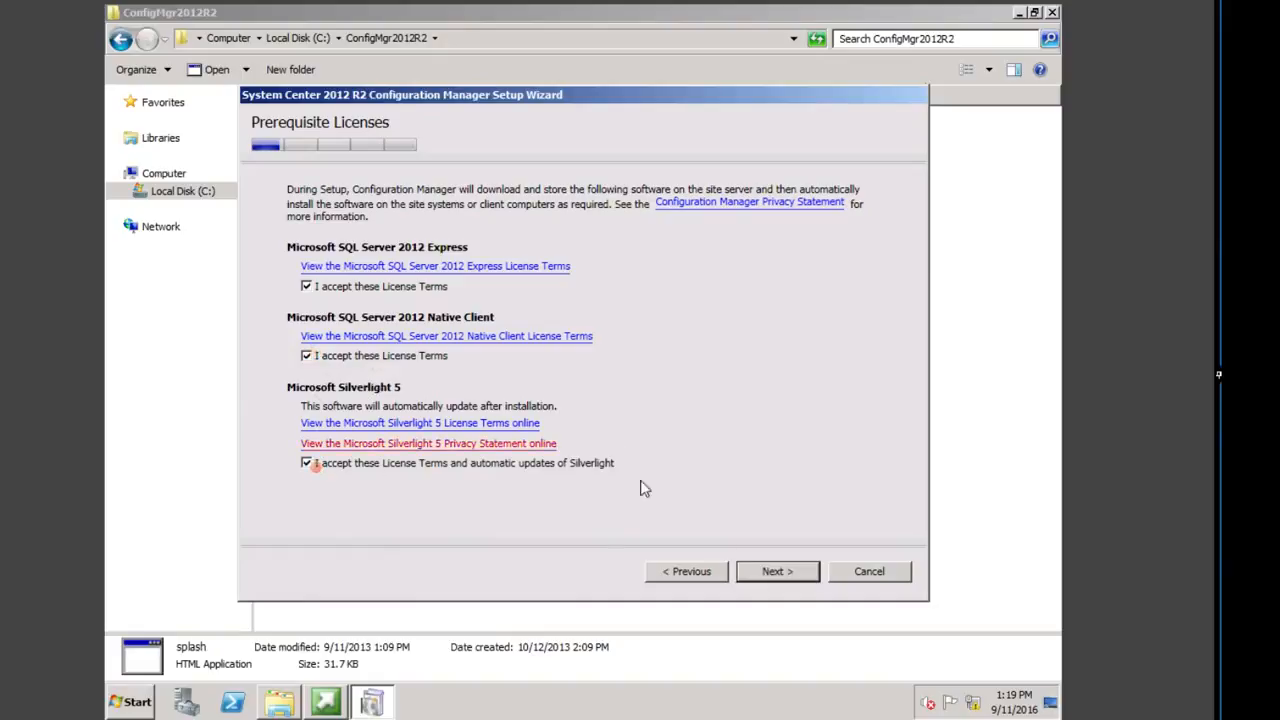
pyautogui.click(776, 571)
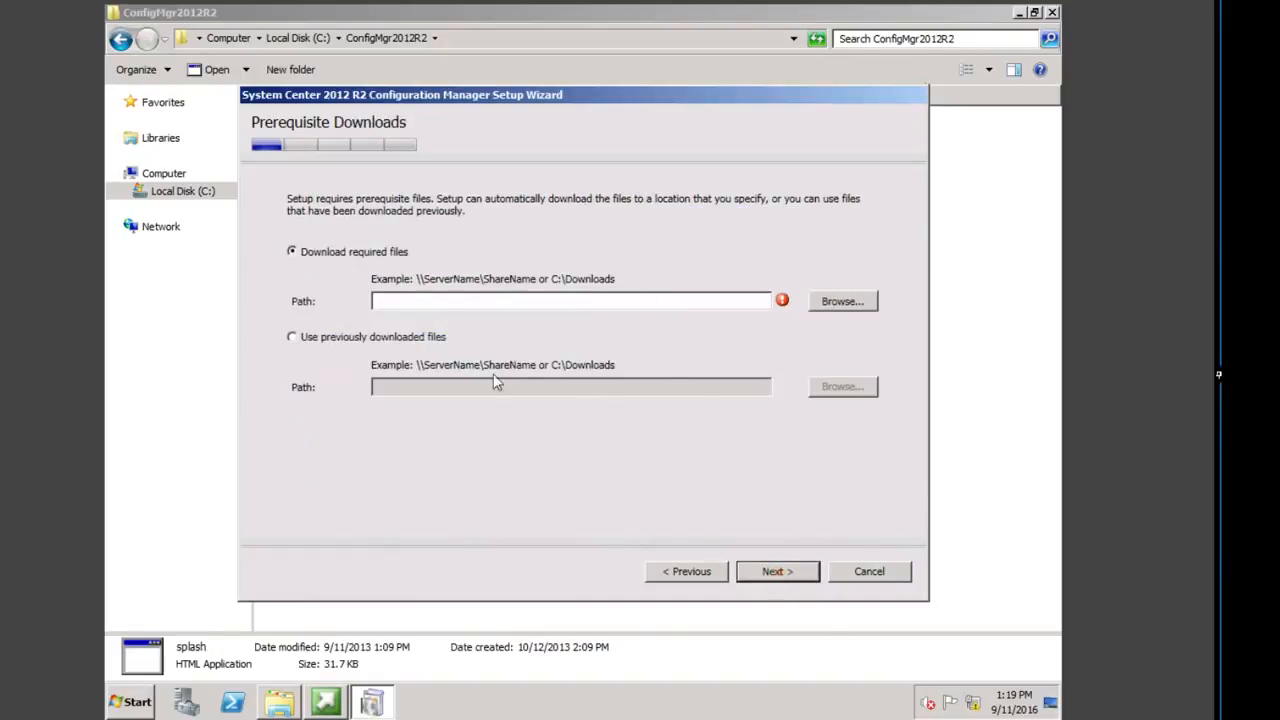
# Use the previously downloaded prerequisite files in C:\ConfigMgr2012R2\Redist and keep English as the only server and client language
pyautogui.click(324, 338)
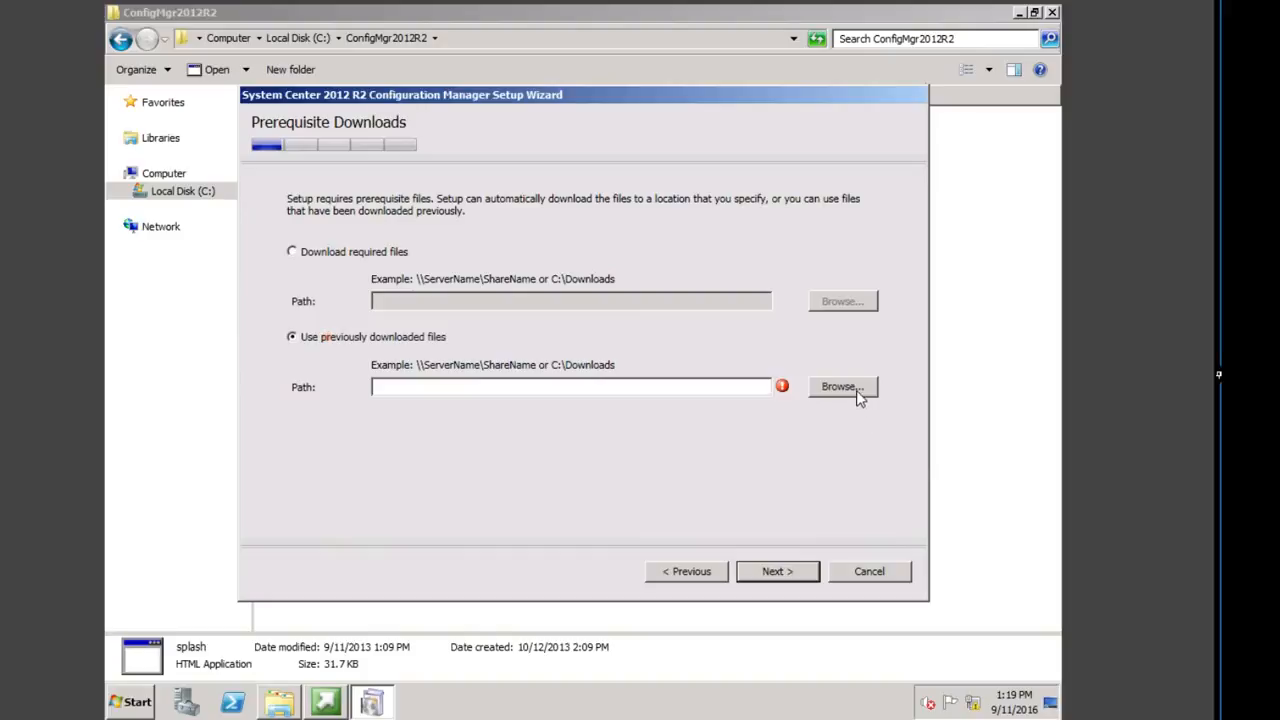
pyautogui.click(848, 388)
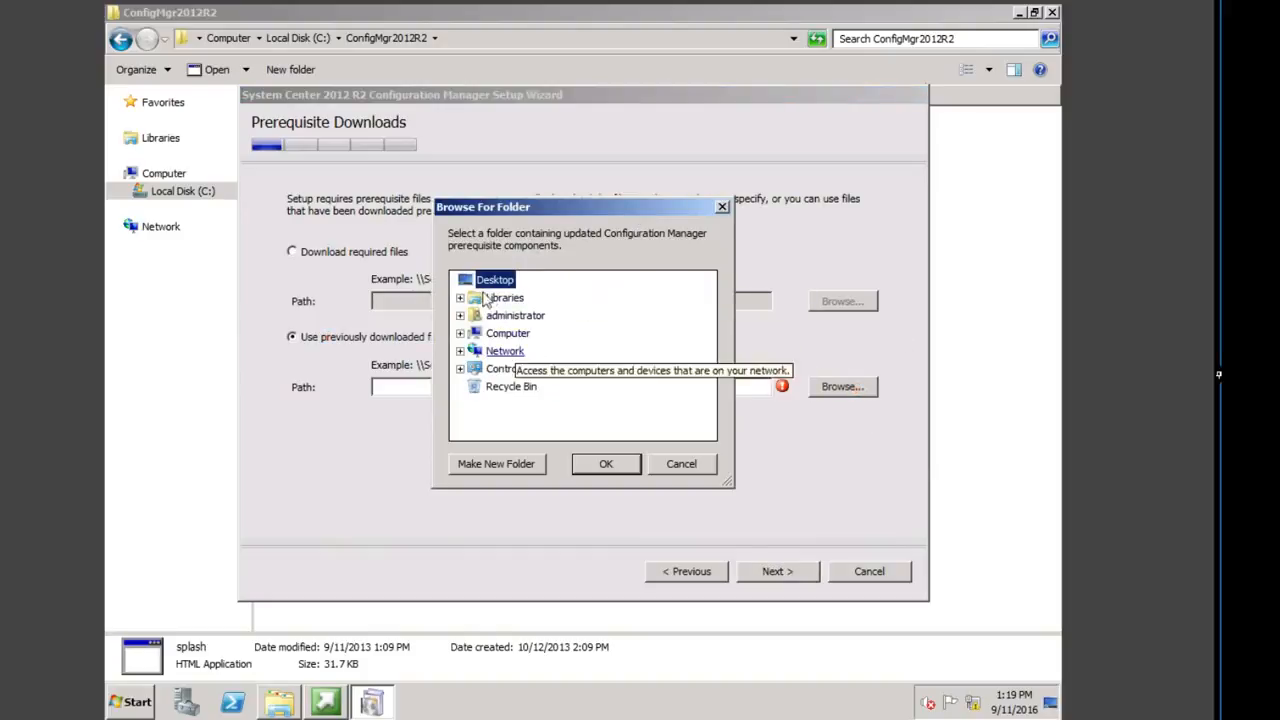
pyautogui.doubleClick(500, 334)
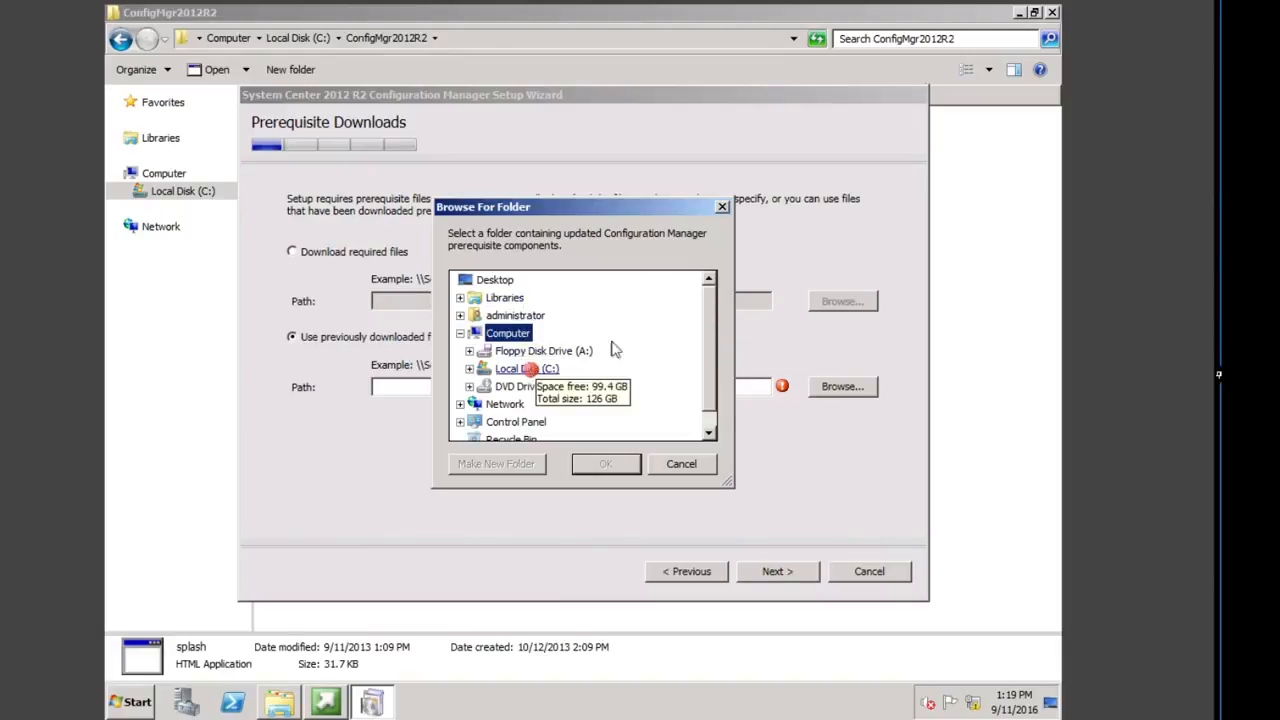
pyautogui.doubleClick(527, 369)
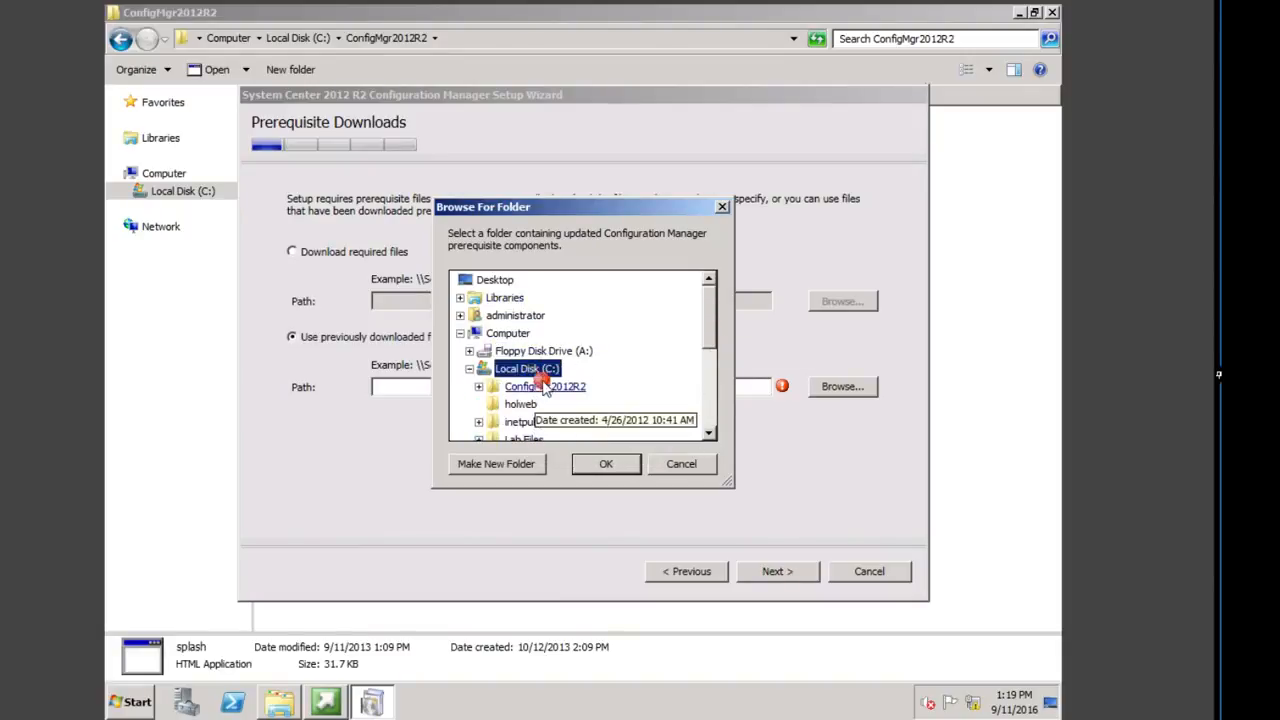
pyautogui.doubleClick(543, 387)
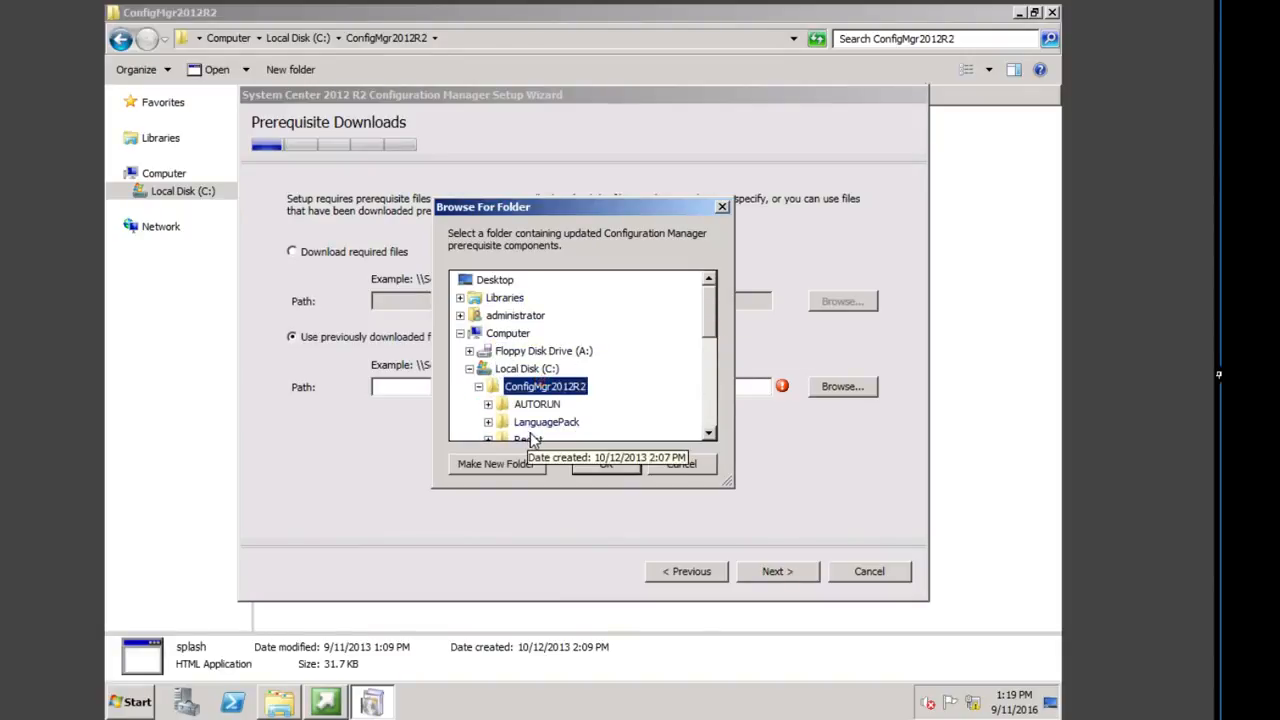
pyautogui.doubleClick(528, 437)
pyautogui.click(603, 460)
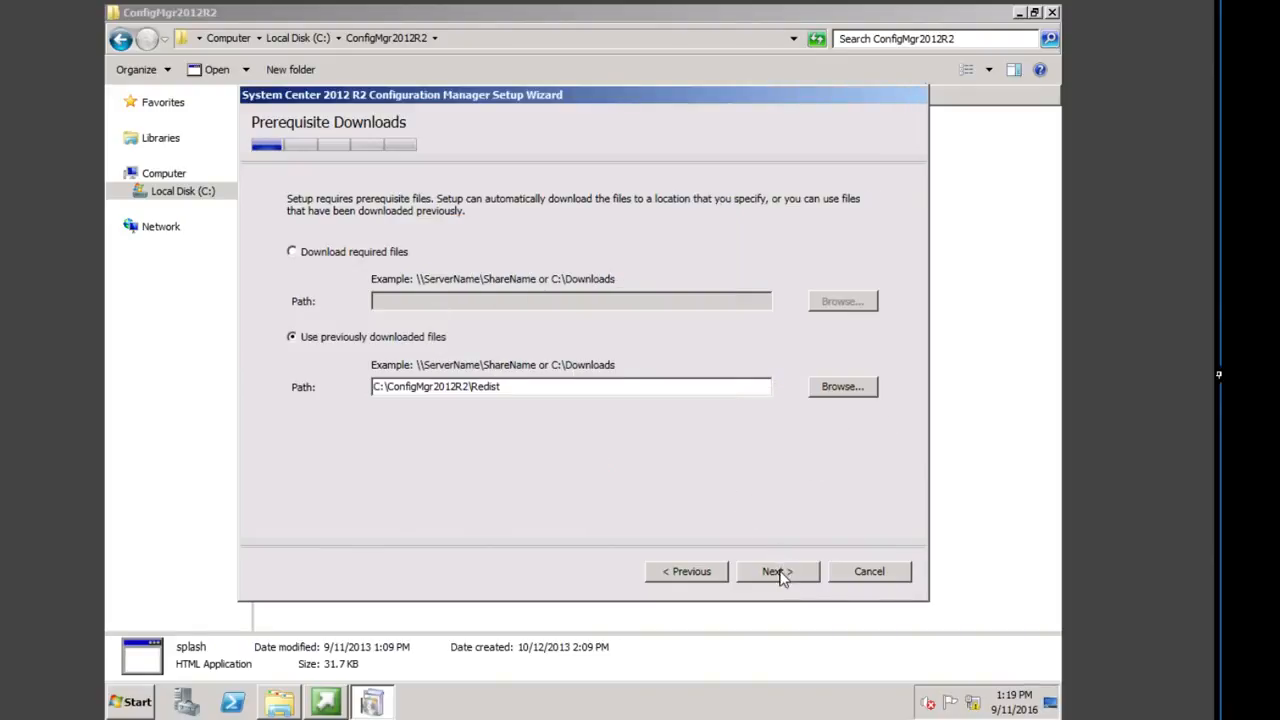
pyautogui.click(779, 571)
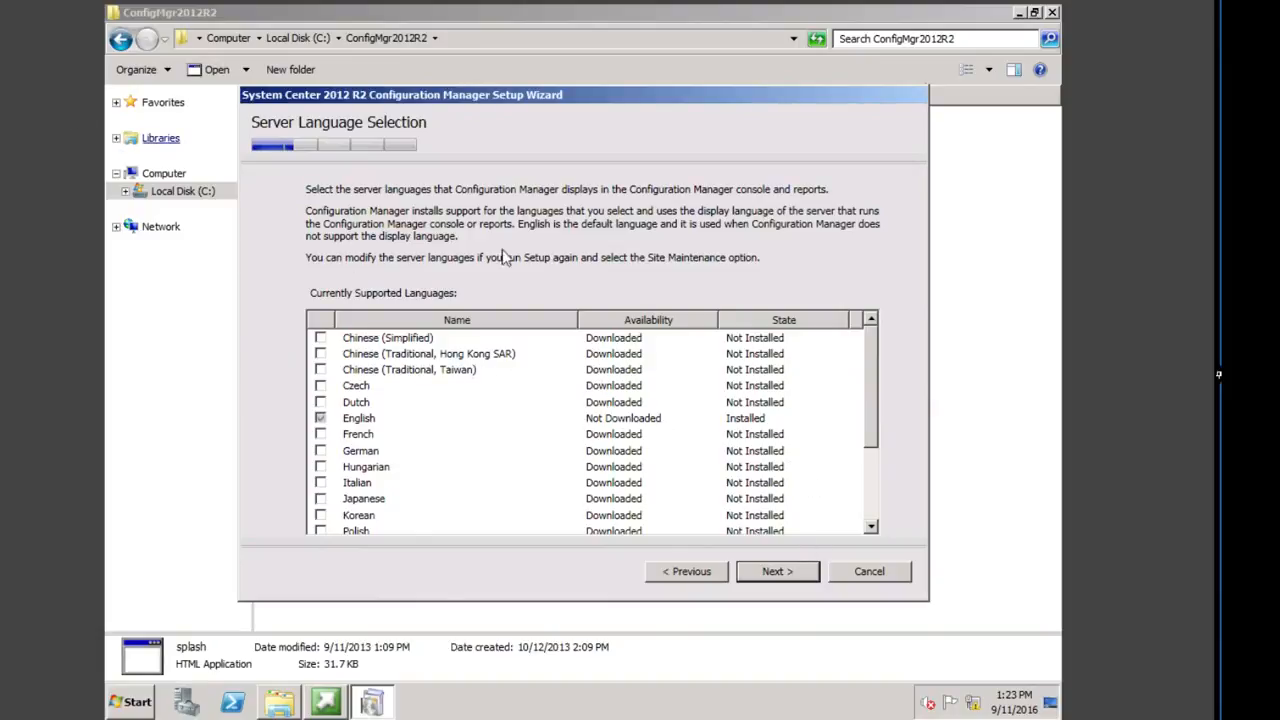
pyautogui.click(776, 572)
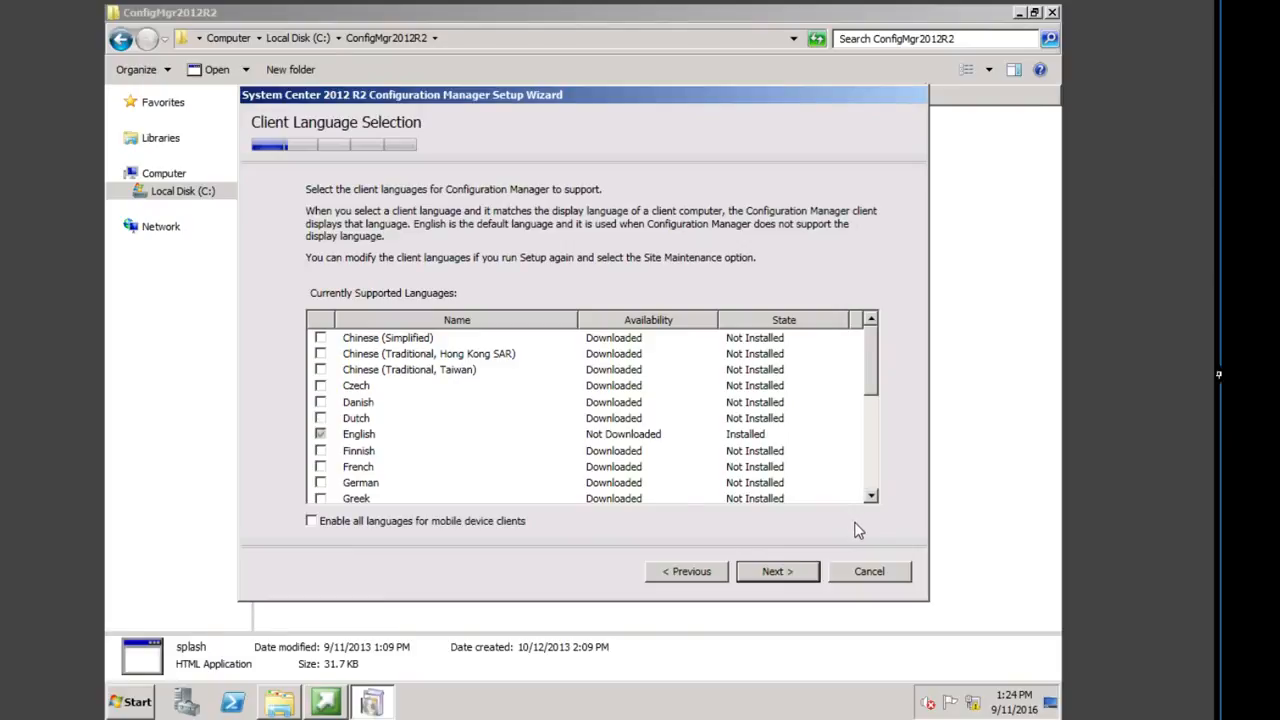
pyautogui.click(795, 574)
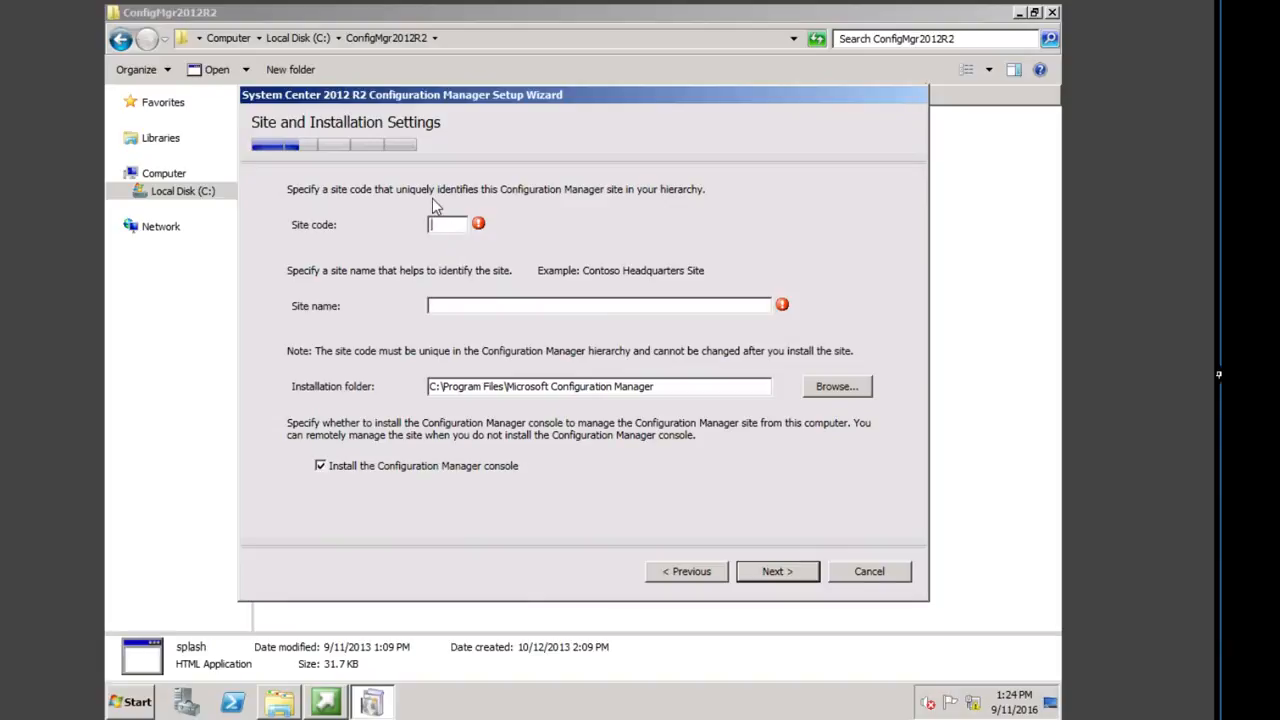
# Set the site code to PRI and the site name to Primary Site Server, keeping the default installation folder and the console installation
pyautogui.write('PRI')
pyautogui.click(515, 305)
pyautogui.write('PRIPR')
pyautogui.press('BackSpace')
pyautogui.press('BackSpace')
pyautogui.press('BackSpace')
pyautogui.press('BackSpace')
pyautogui.press('BackSpace')
pyautogui.write('Primary Site S')
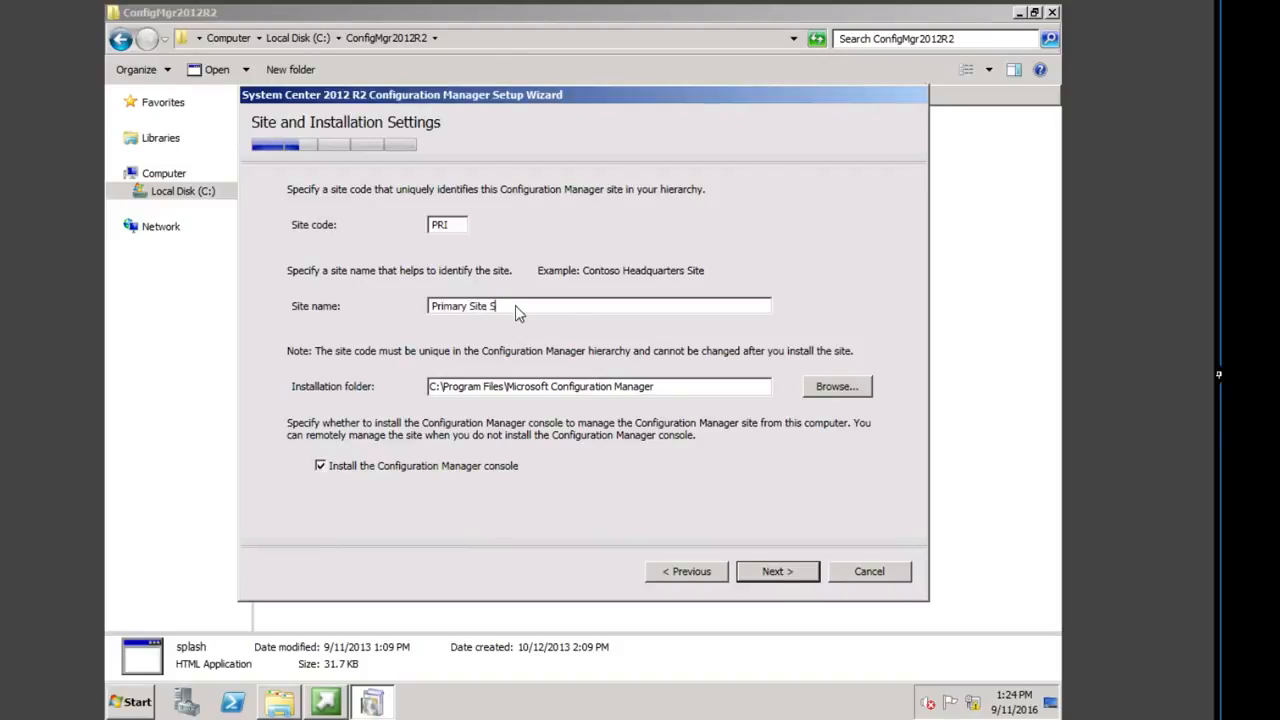
pyautogui.write('ere')
pyautogui.press('BackSpace')
pyautogui.press('BackSpace')
pyautogui.press('BackSpace')
pyautogui.write('erver')
pyautogui.click(772, 572)
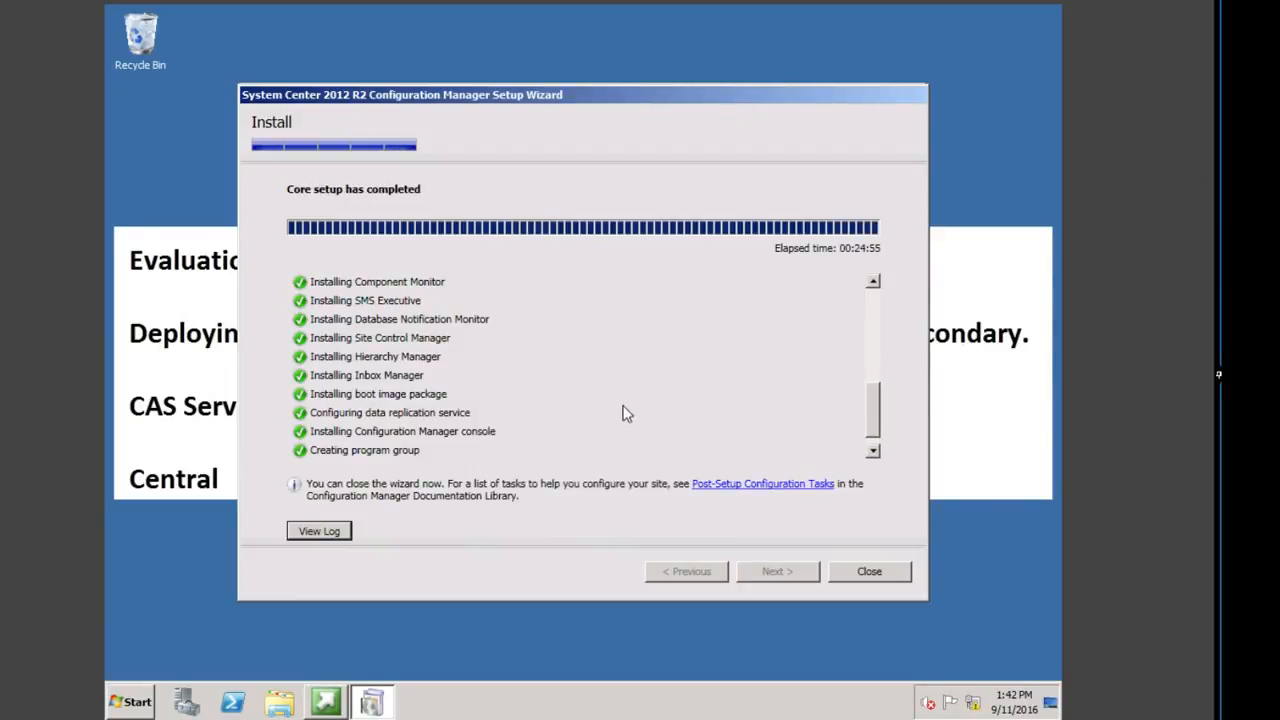
# On the Central server, open the ConfigMgrSetup log and check its last lines for the completion of the server setup
pyautogui.click(310, 531)
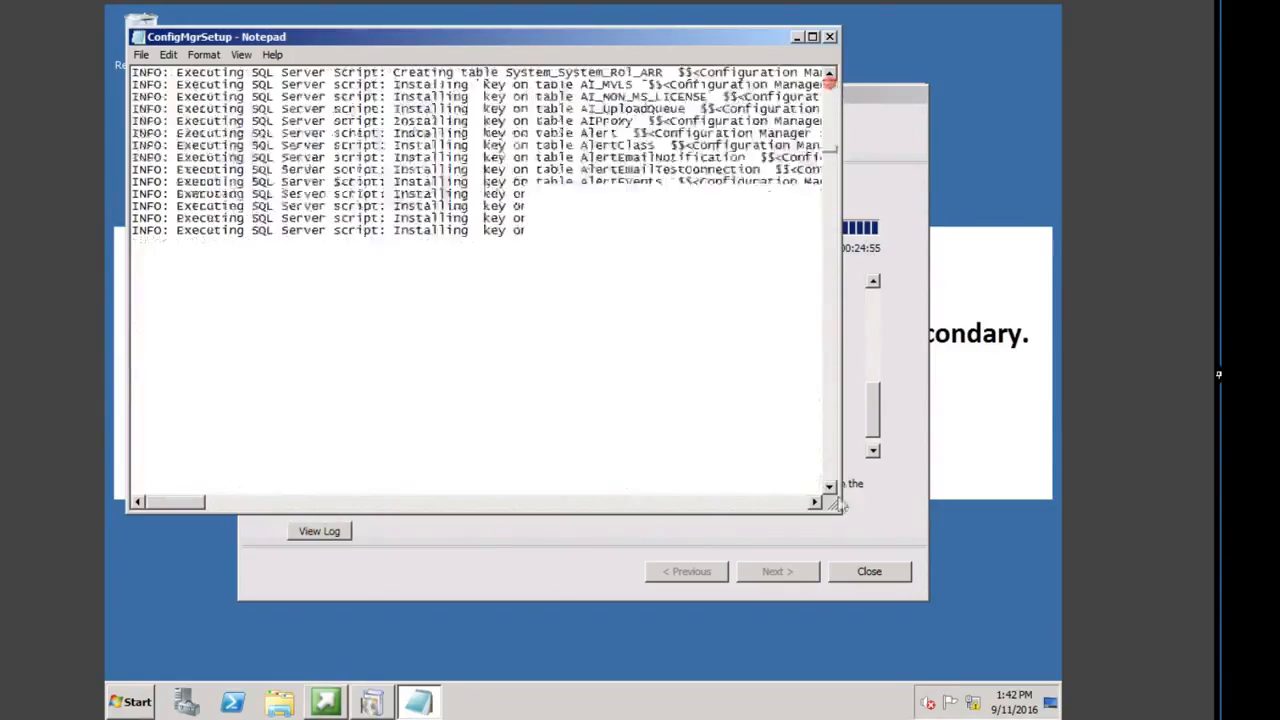
pyautogui.moveTo(830, 92); pyautogui.dragTo(828, 572)
pyautogui.click(828, 542)
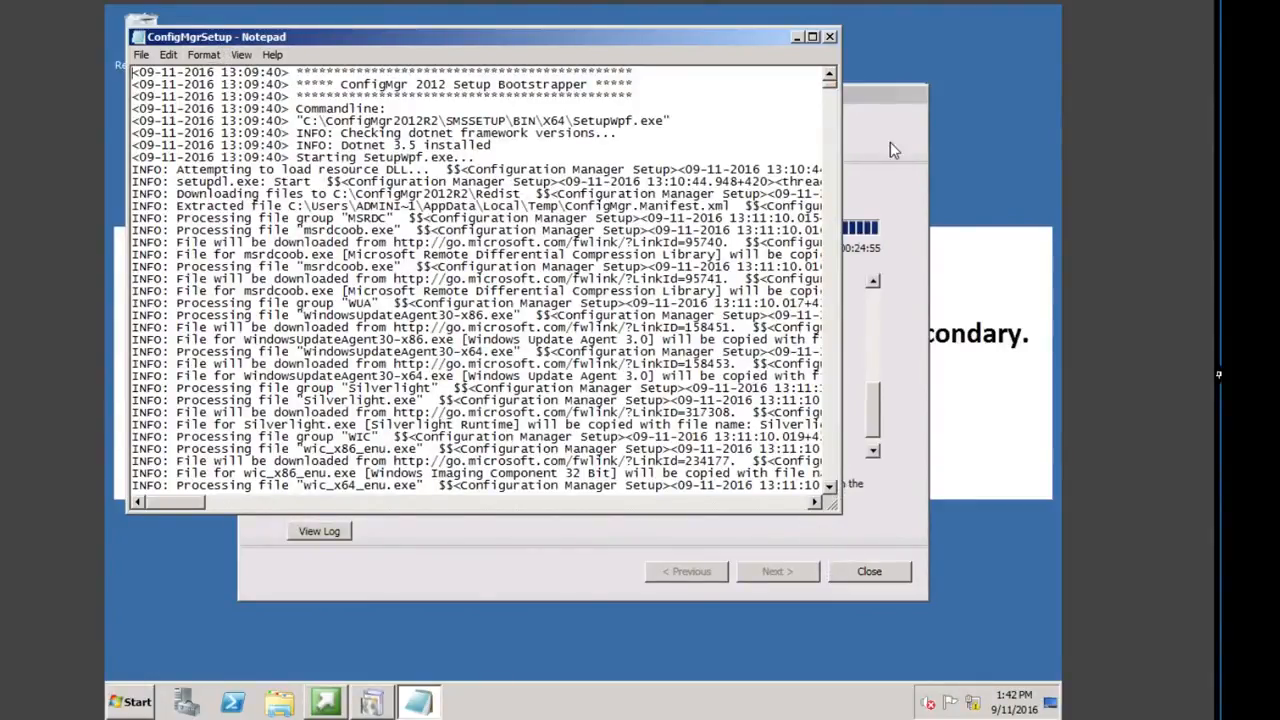
pyautogui.moveTo(828, 88); pyautogui.dragTo(836, 510)
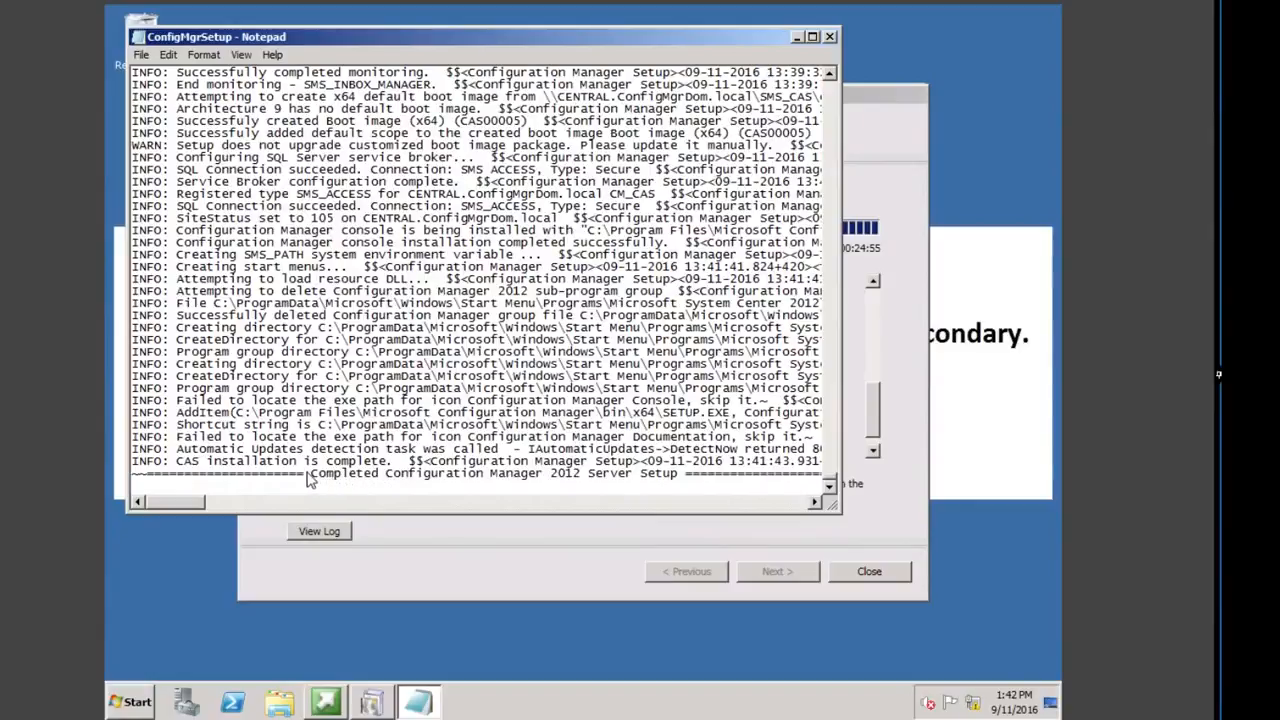
pyautogui.moveTo(306, 473); pyautogui.dragTo(558, 520)
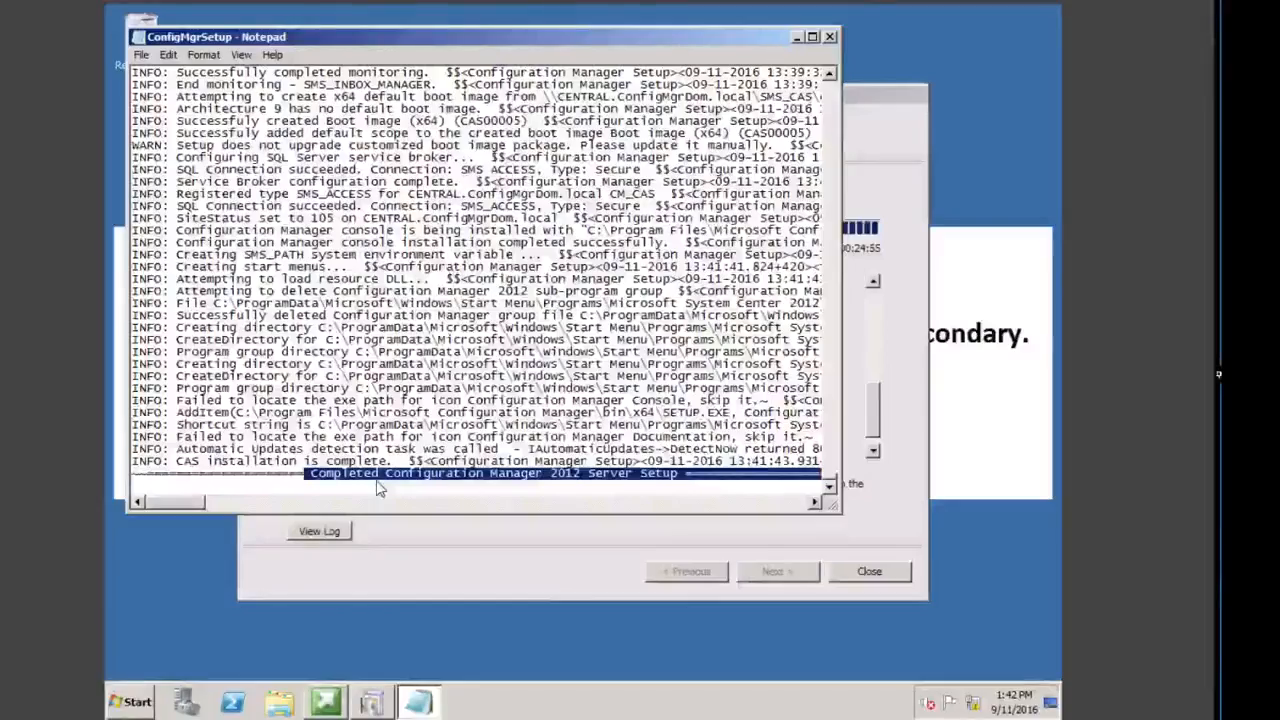
# Close the setup log and the central administration site's setup wizard, and exit the Configuration Manager setup launcher
pyautogui.click(829, 36)
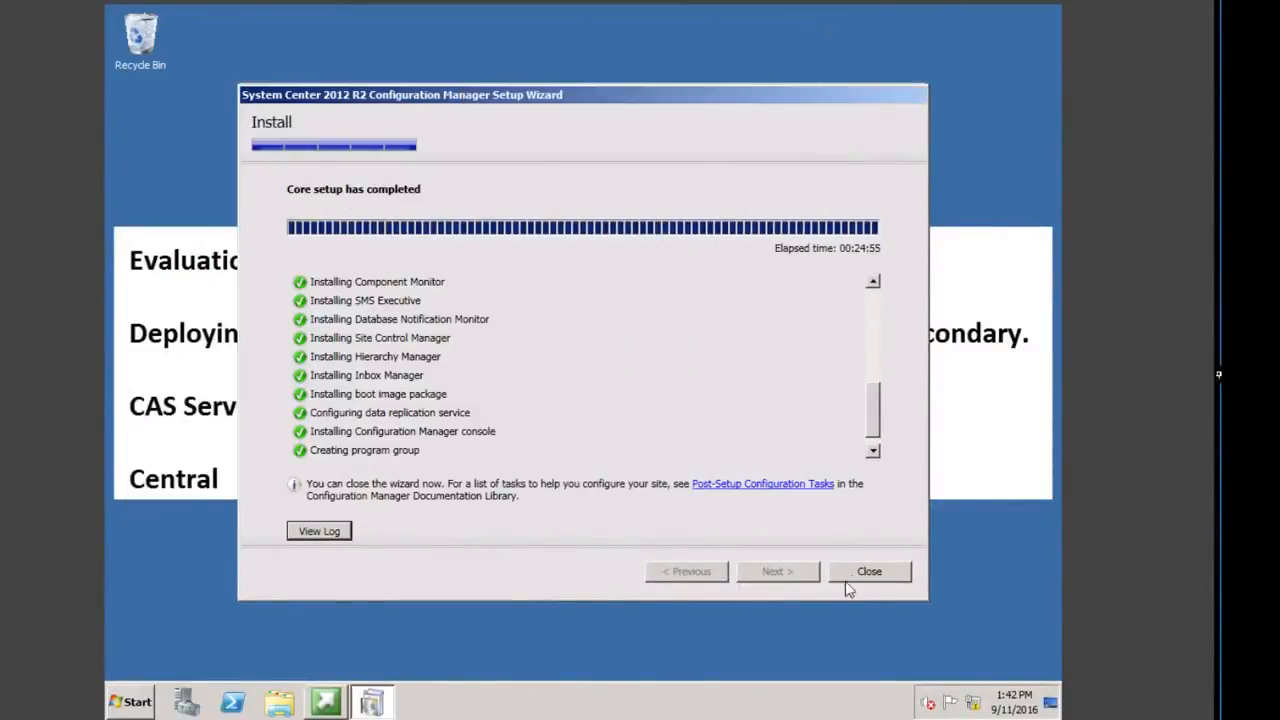
pyautogui.click(869, 571)
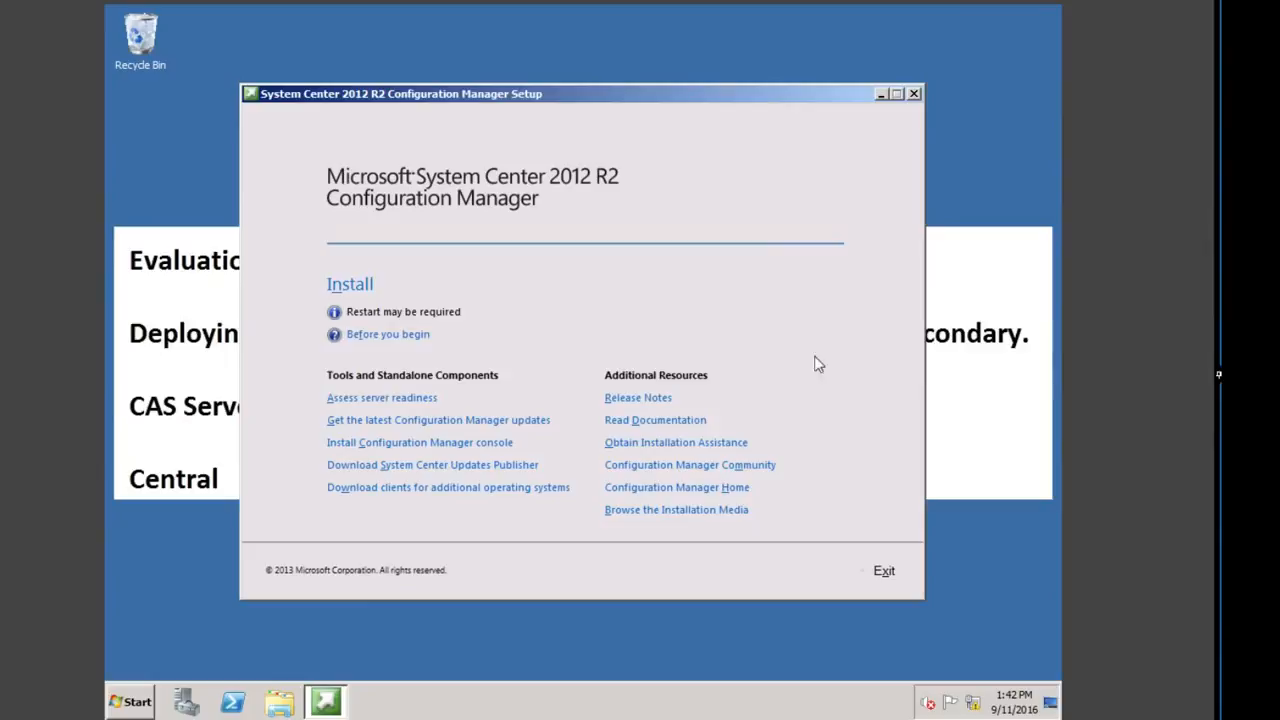
pyautogui.click(884, 570)
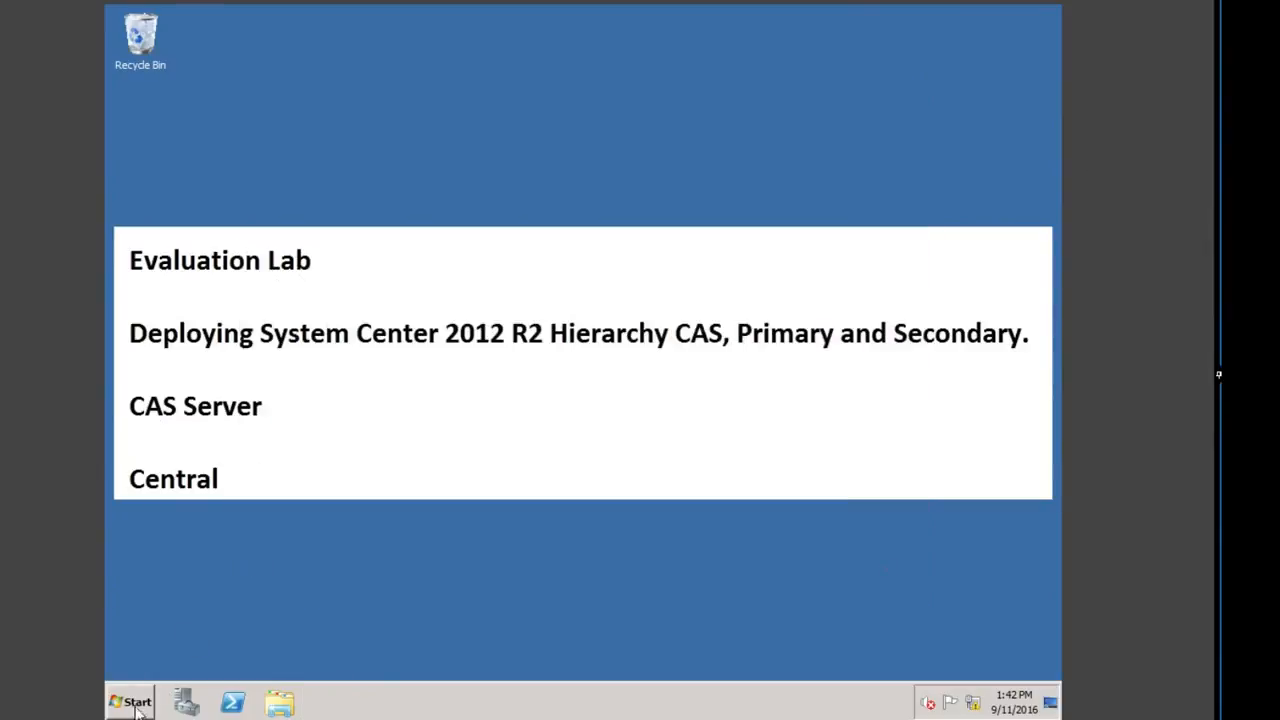
# Open the Configuration Manager console on the Central server and display the component status under System Status in the Monitoring workspace
pyautogui.click(132, 701)
pyautogui.click(229, 420)
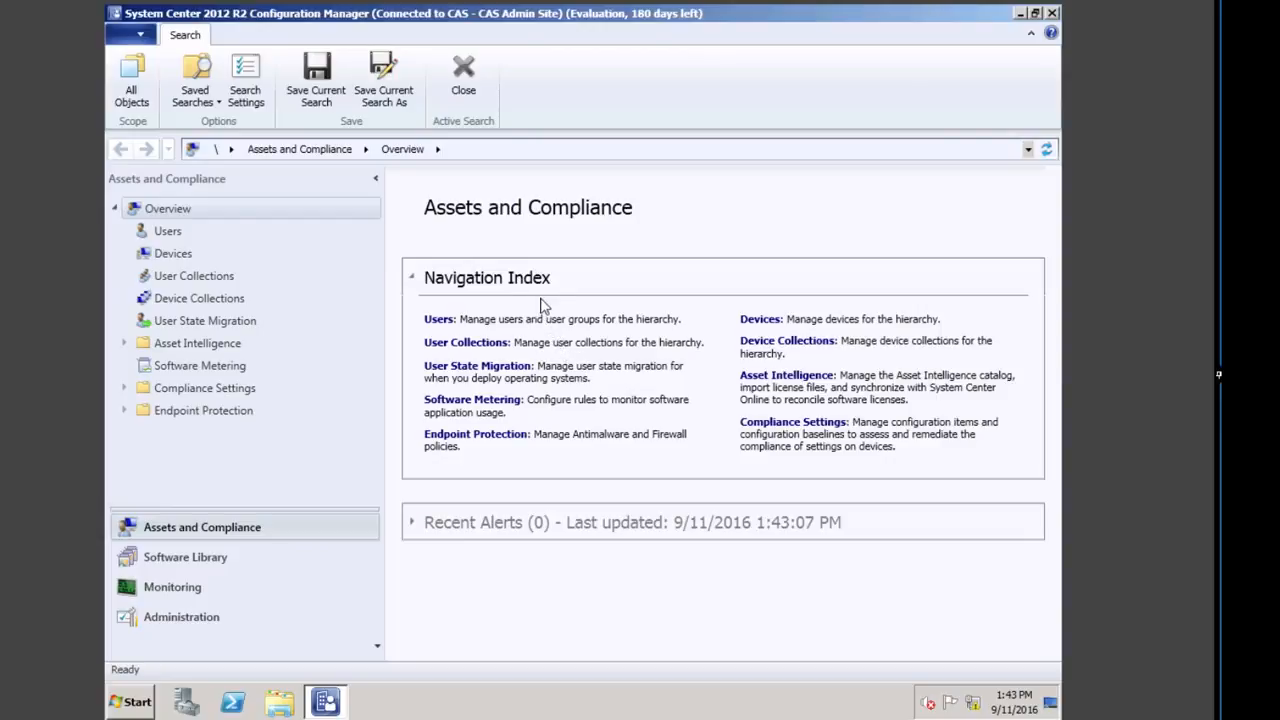
pyautogui.click(172, 590)
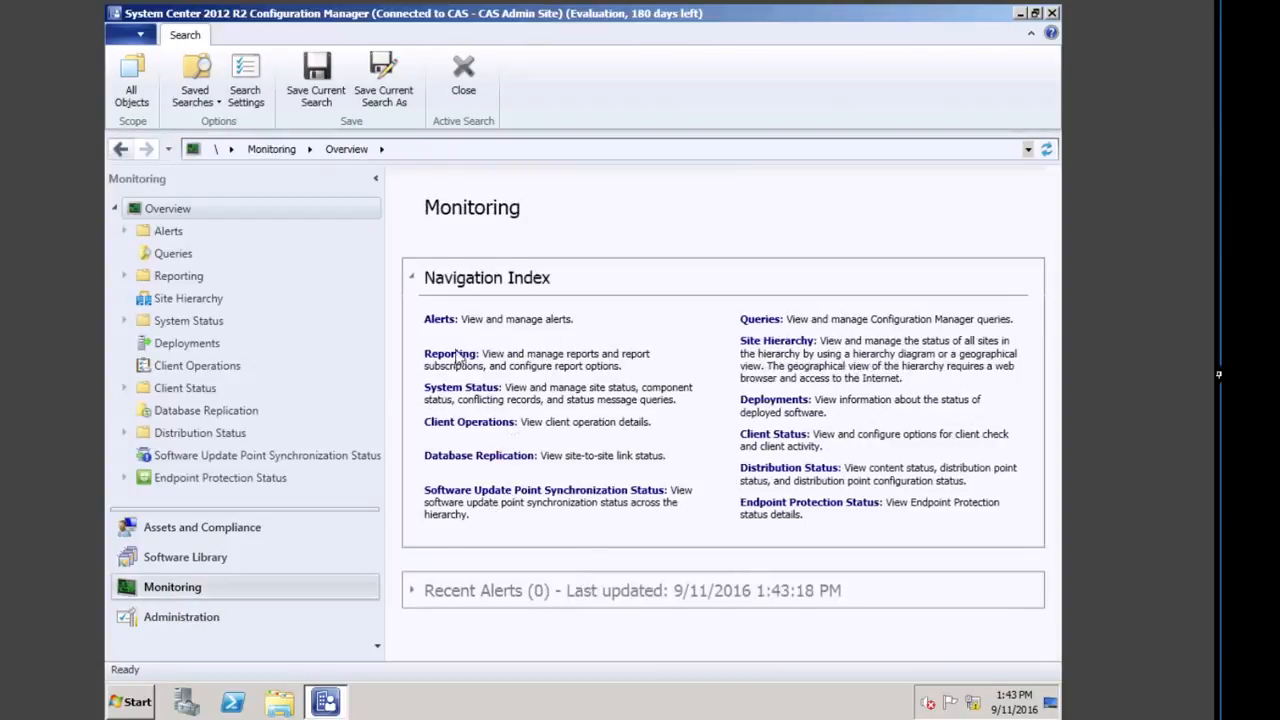
pyautogui.click(462, 388)
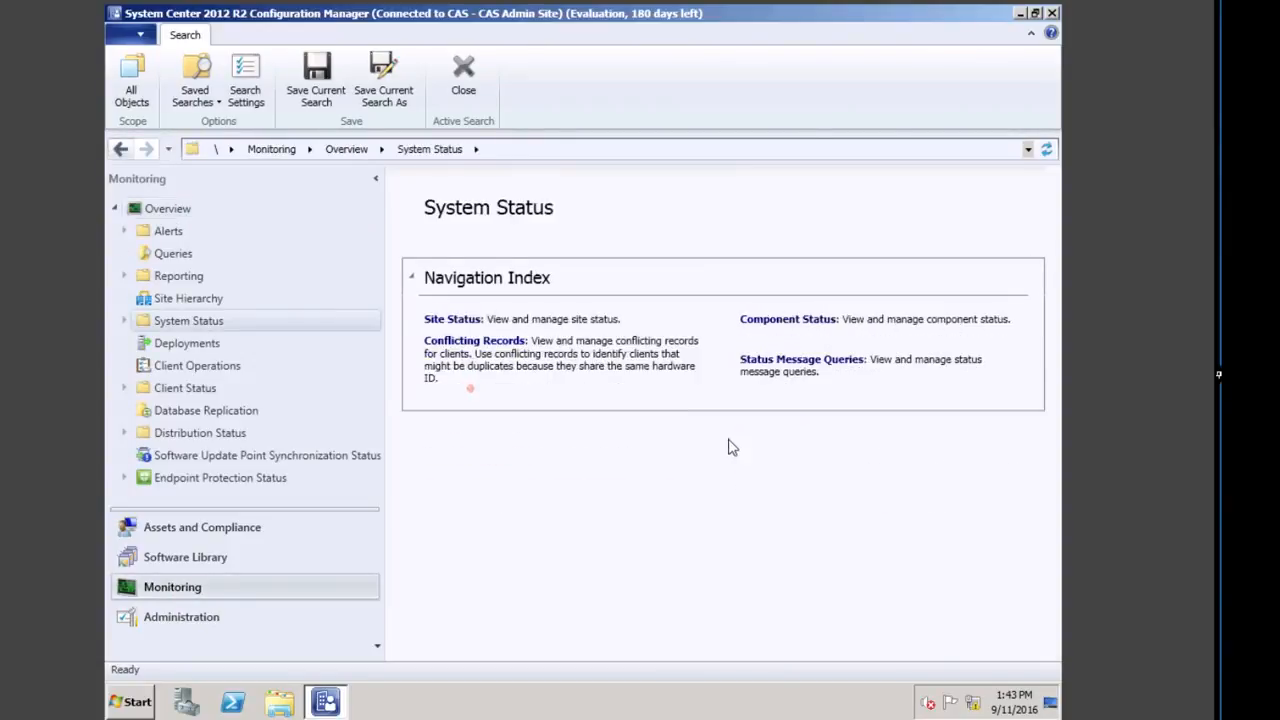
pyautogui.click(792, 319)
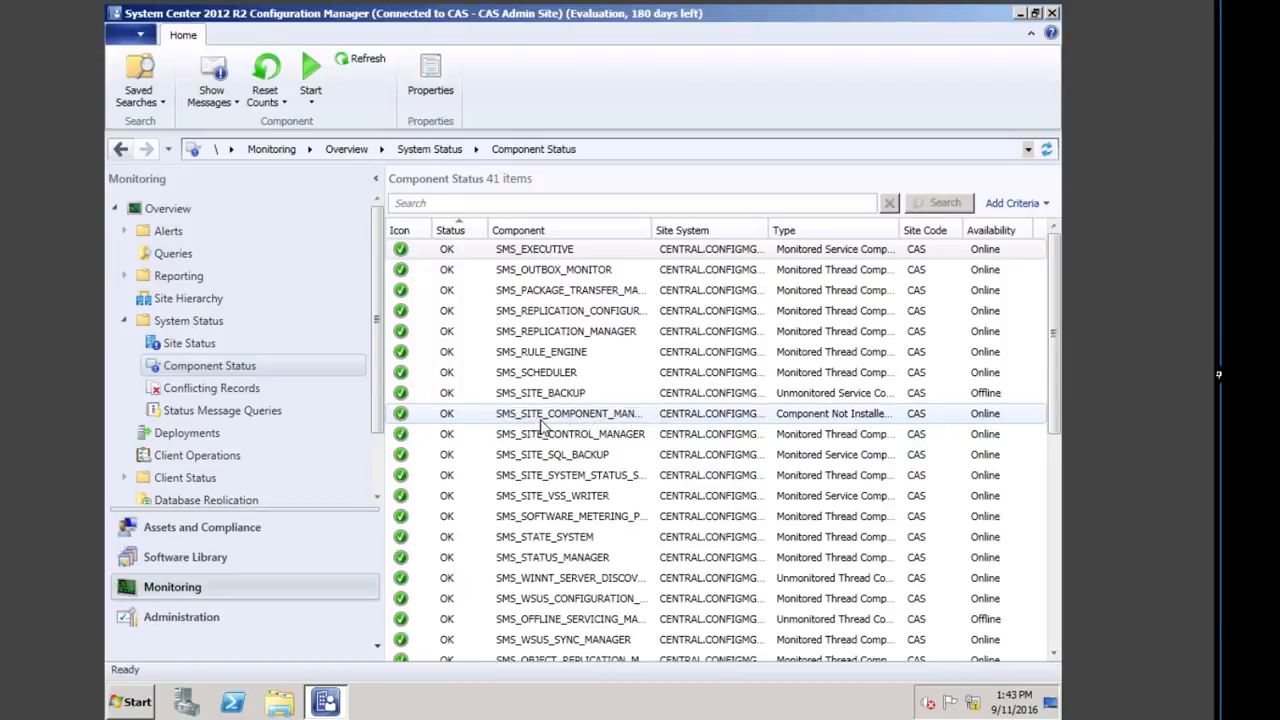
# Show all status messages of the SMS_SITE_COMPONENT_MANAGER component from 1 day ago onward
pyautogui.rightClick(614, 420)
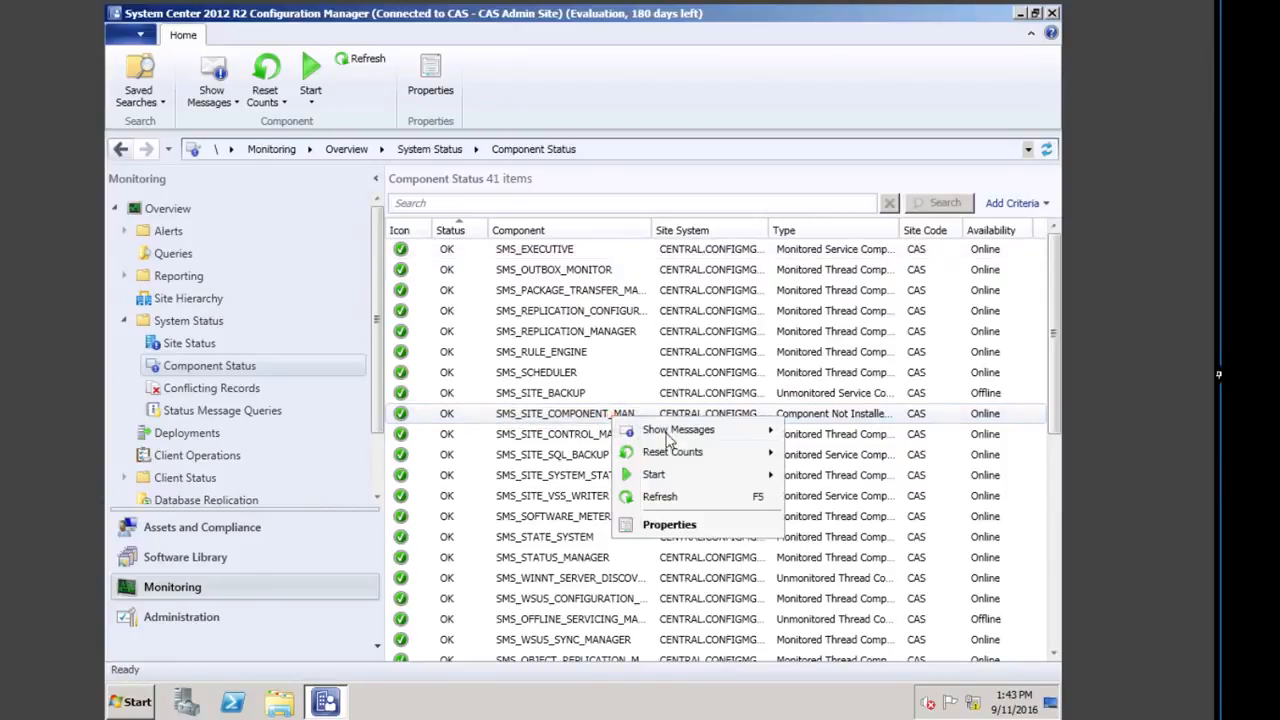
pyautogui.click(668, 429)
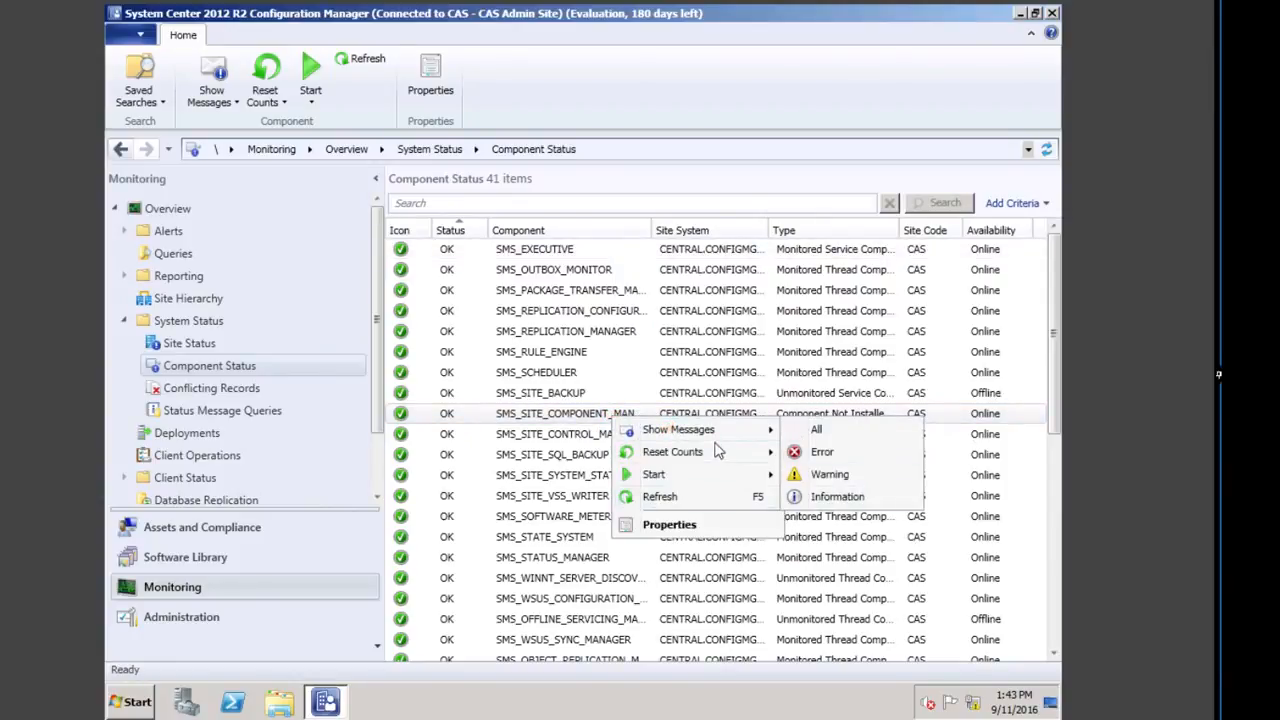
pyautogui.click(828, 430)
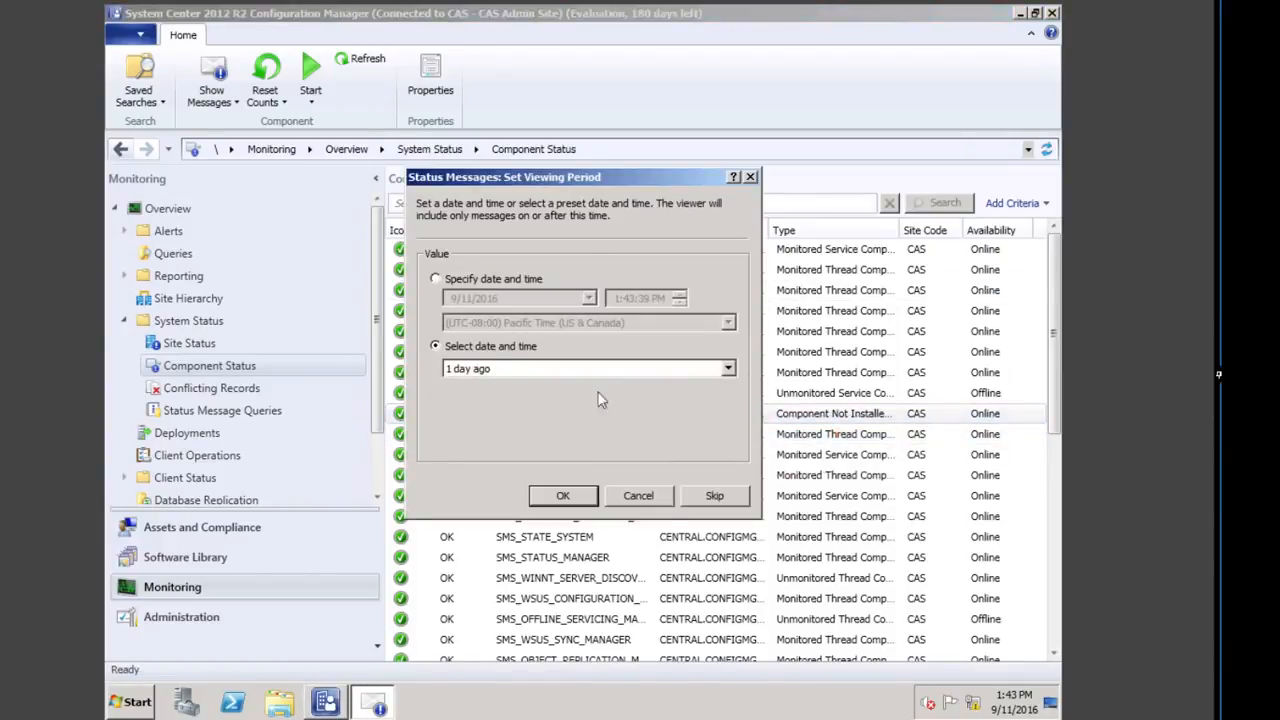
pyautogui.click(560, 498)
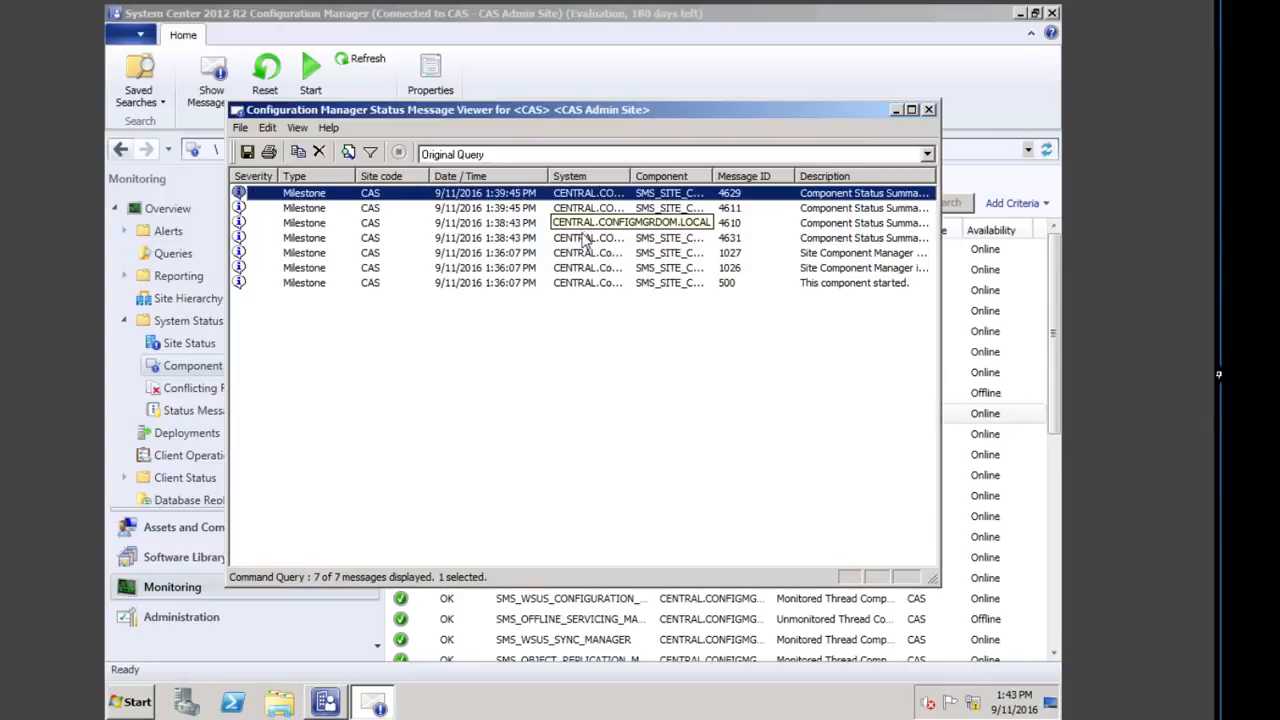
# Read the details of the Site Component Manager message with ID 1027, and close the details and the status message viewer
pyautogui.click(704, 257)
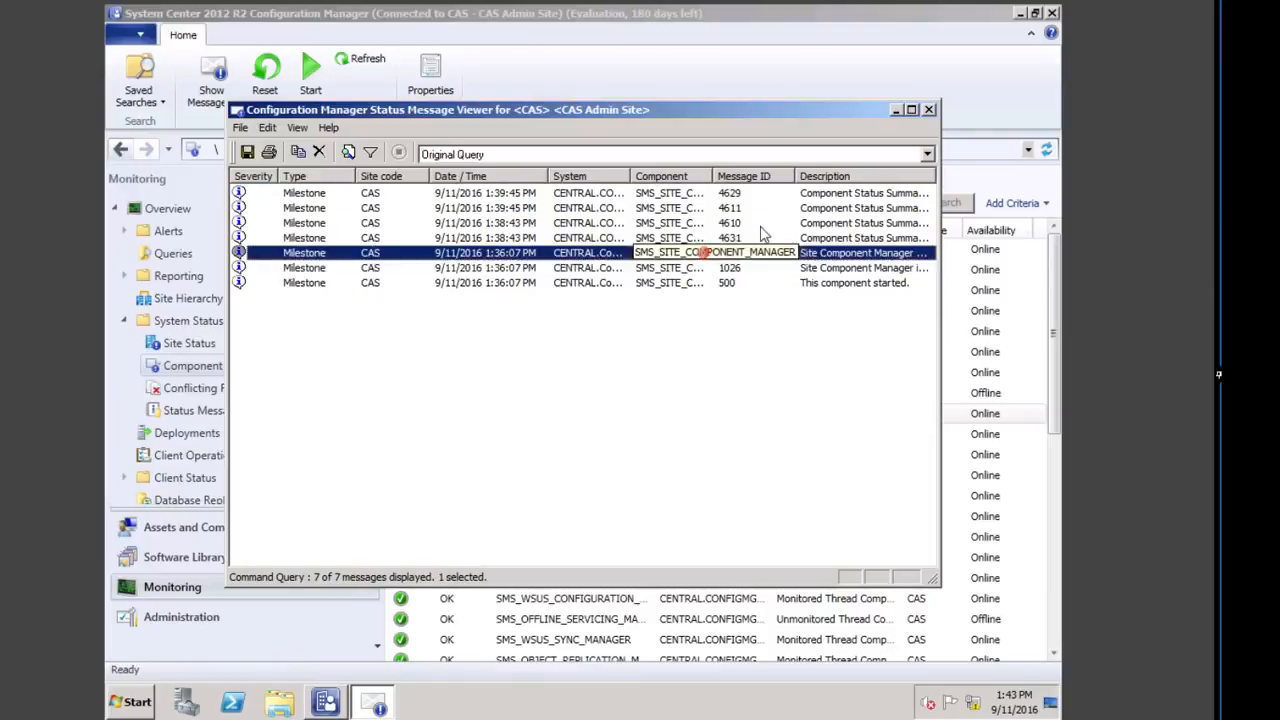
pyautogui.rightClick(573, 256)
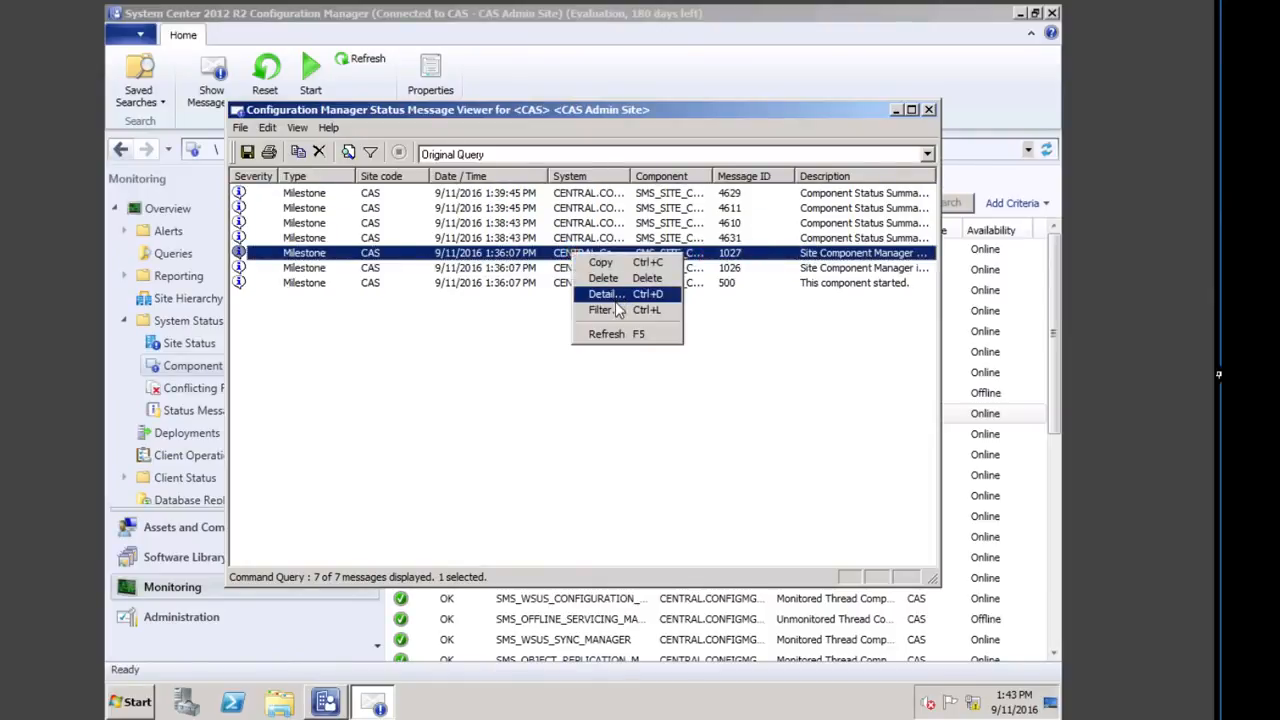
pyautogui.click(605, 295)
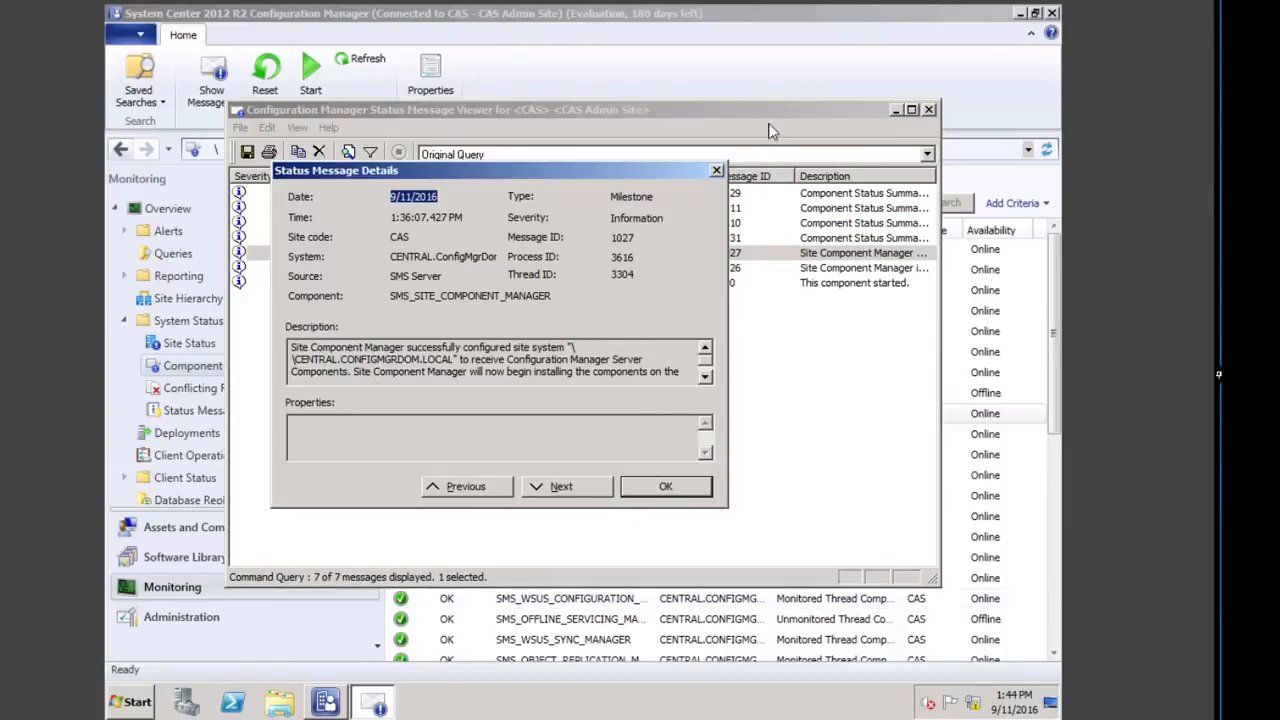
pyautogui.click(676, 486)
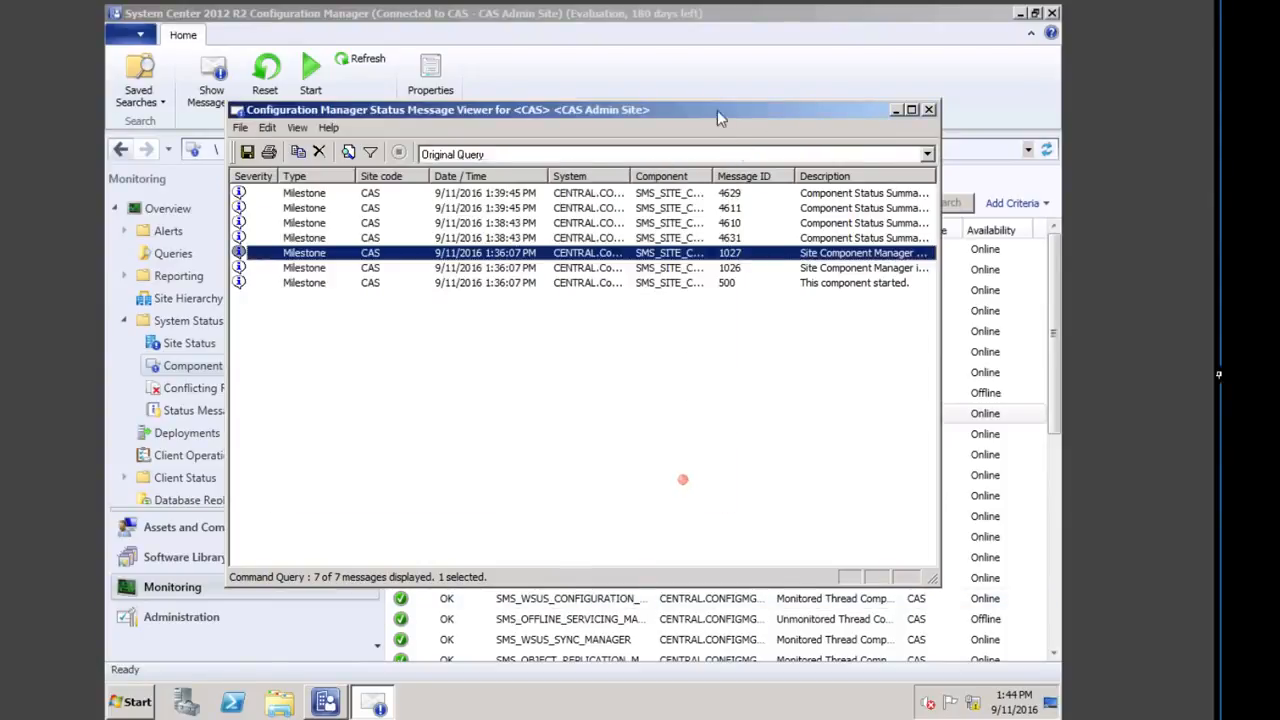
pyautogui.click(928, 110)
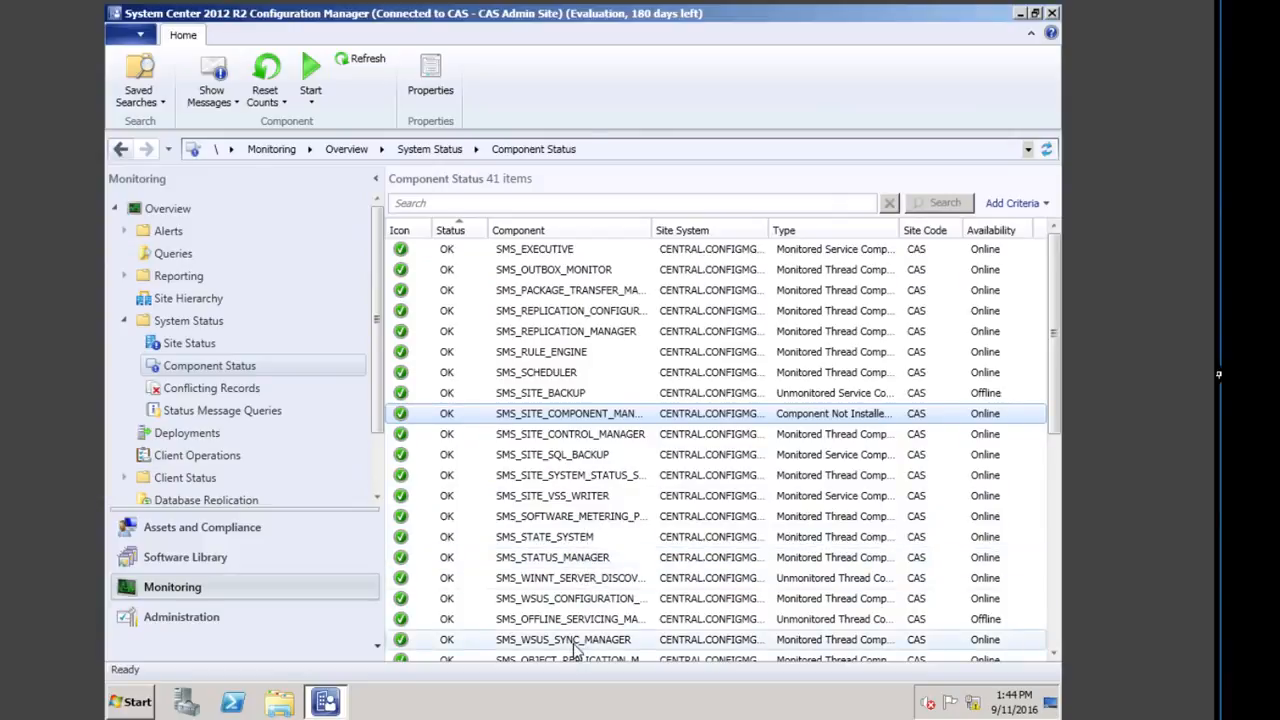
# Look through the rest of the component list and show all SMS_HIERARCHY_MANAGER status messages from 1 day ago onward
pyautogui.scroll(-1, 586, 560)
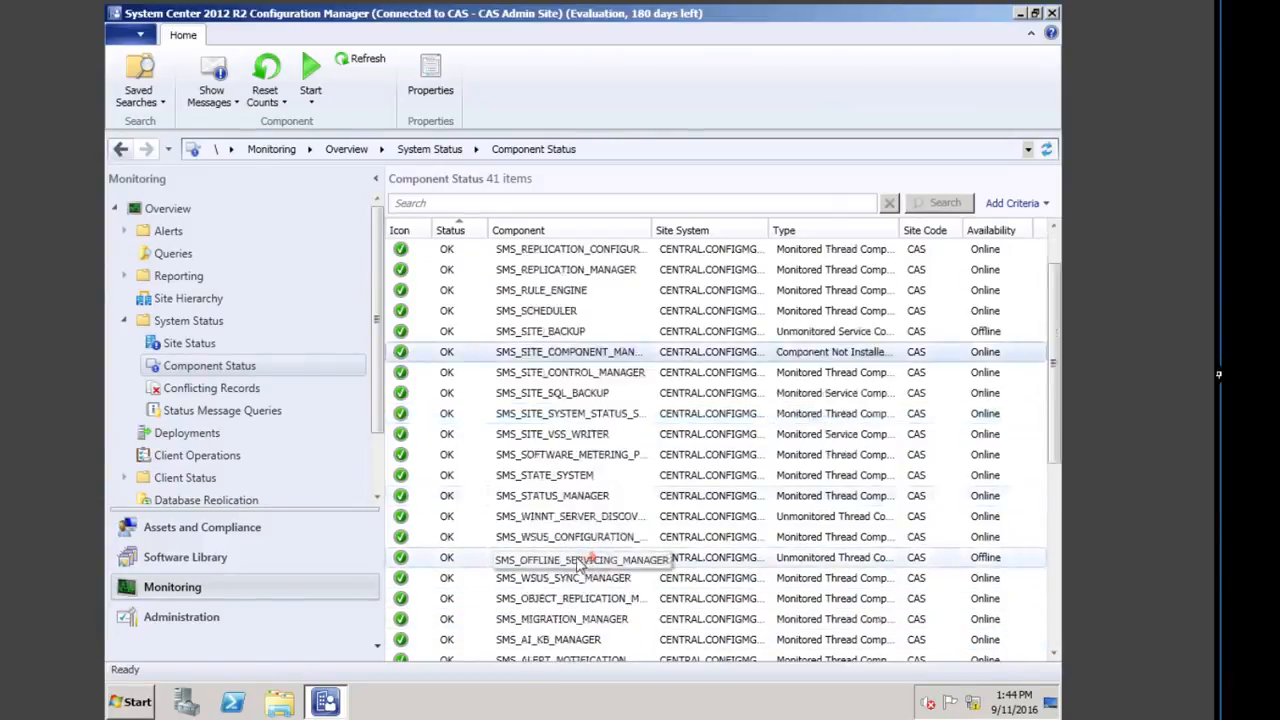
pyautogui.scroll(-2, 610, 602)
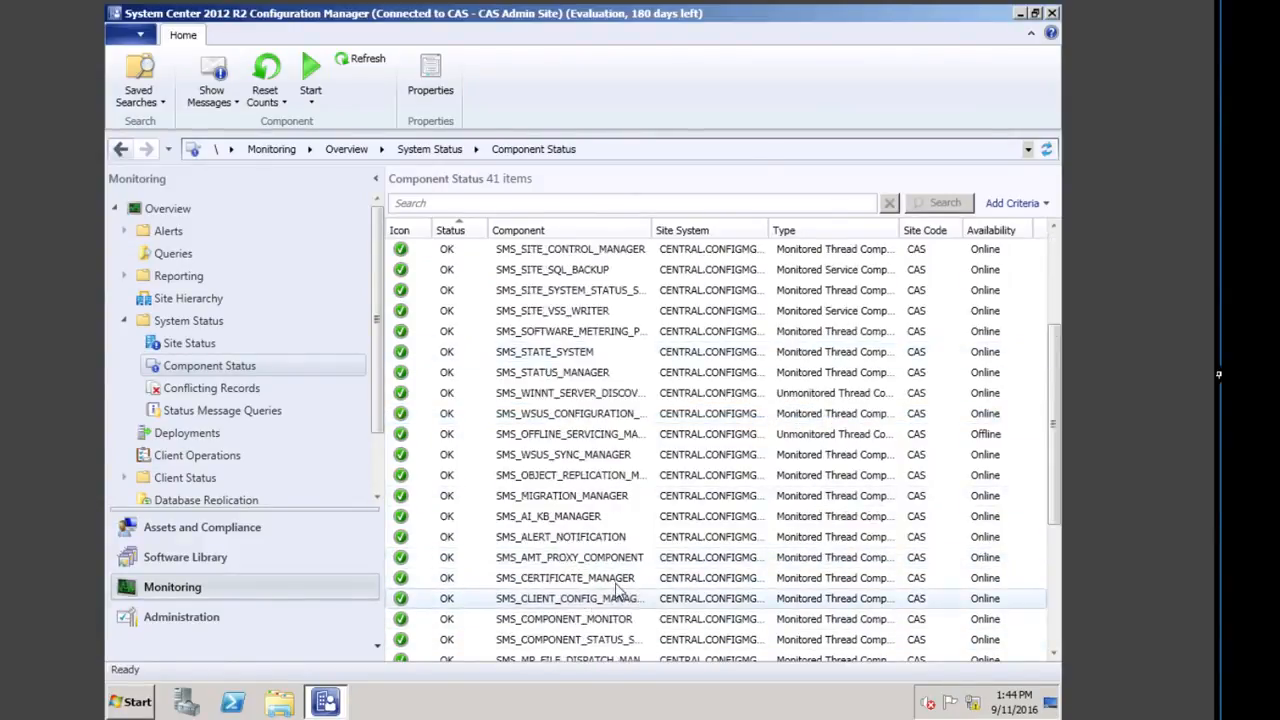
pyautogui.scroll(-4, 620, 585)
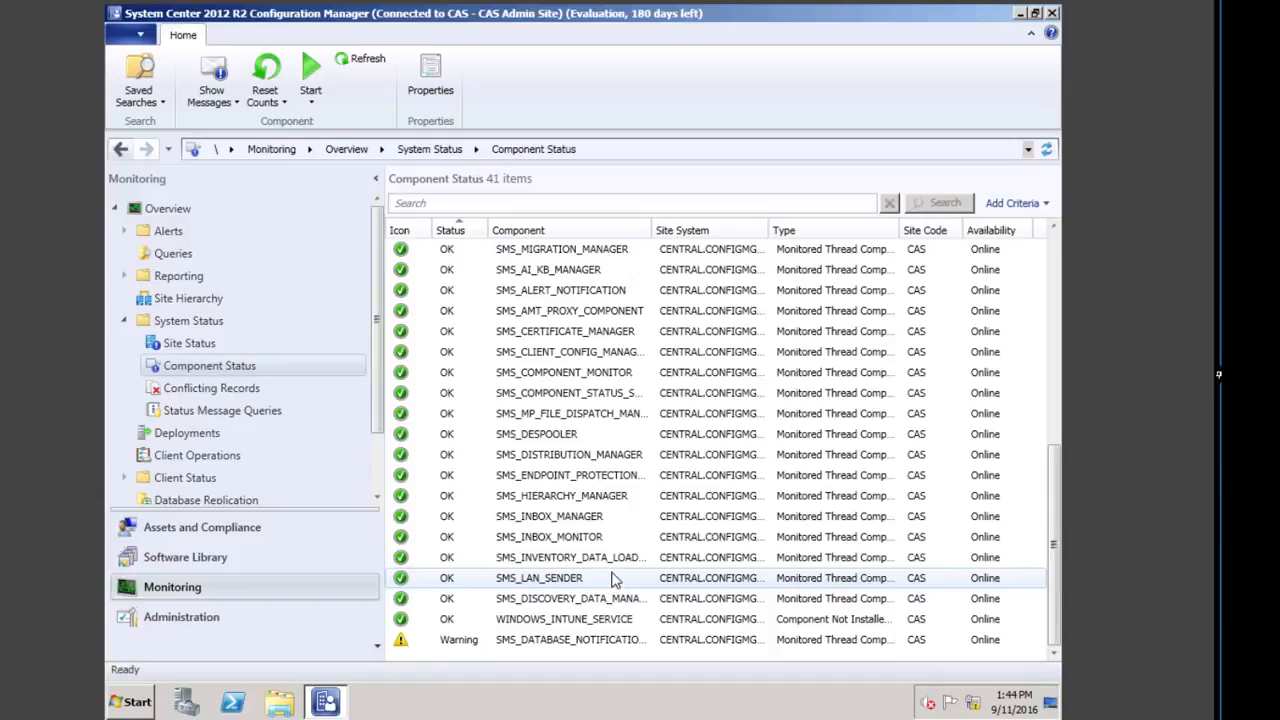
pyautogui.rightClick(590, 500)
pyautogui.click(652, 510)
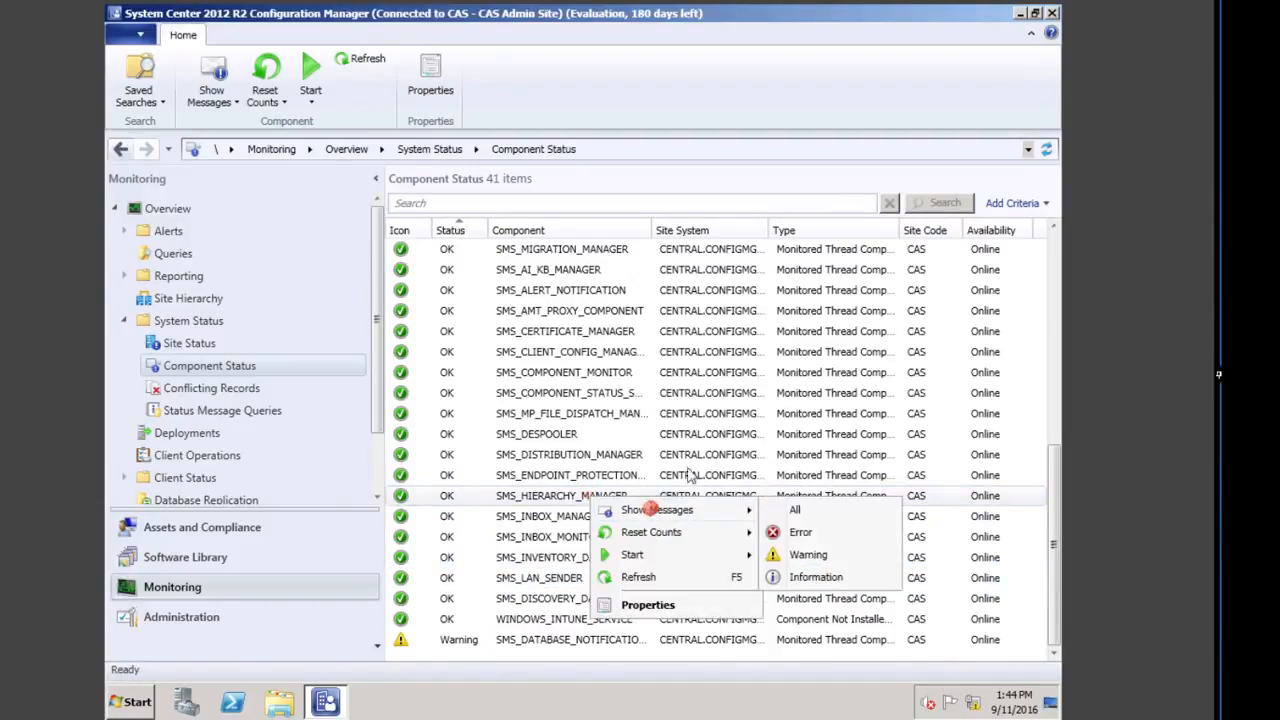
pyautogui.click(812, 512)
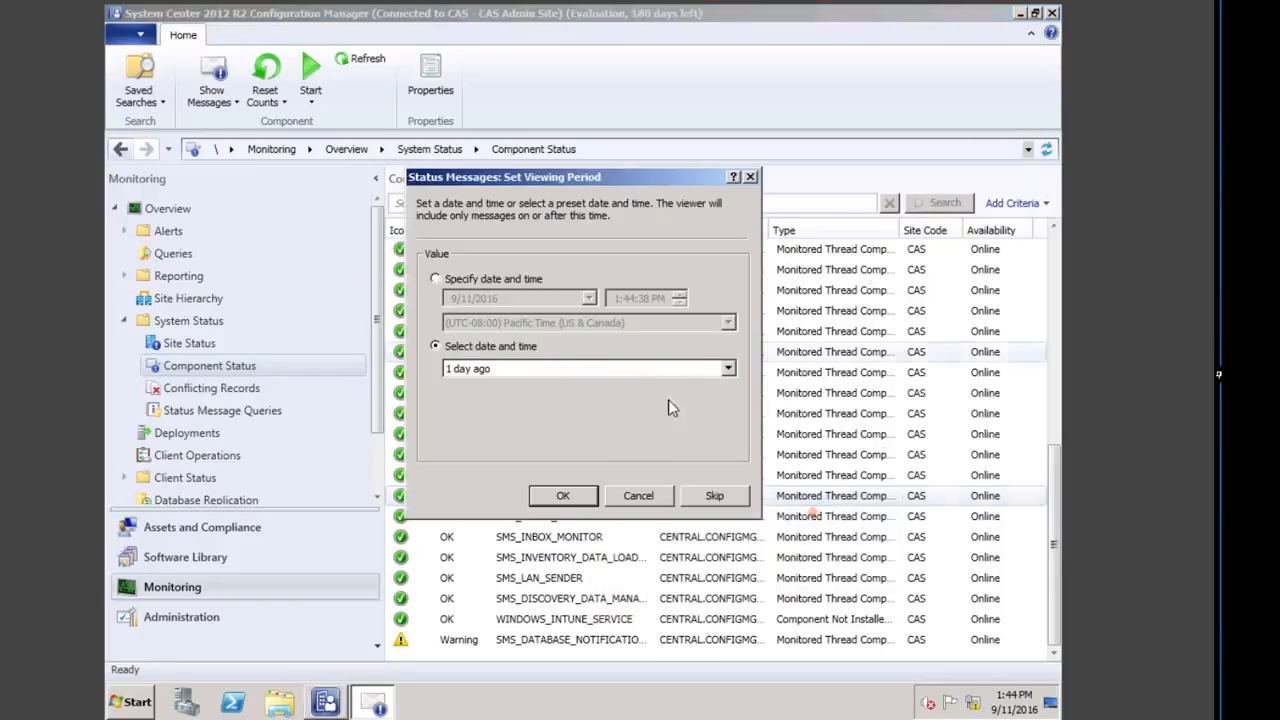
pyautogui.click(584, 502)
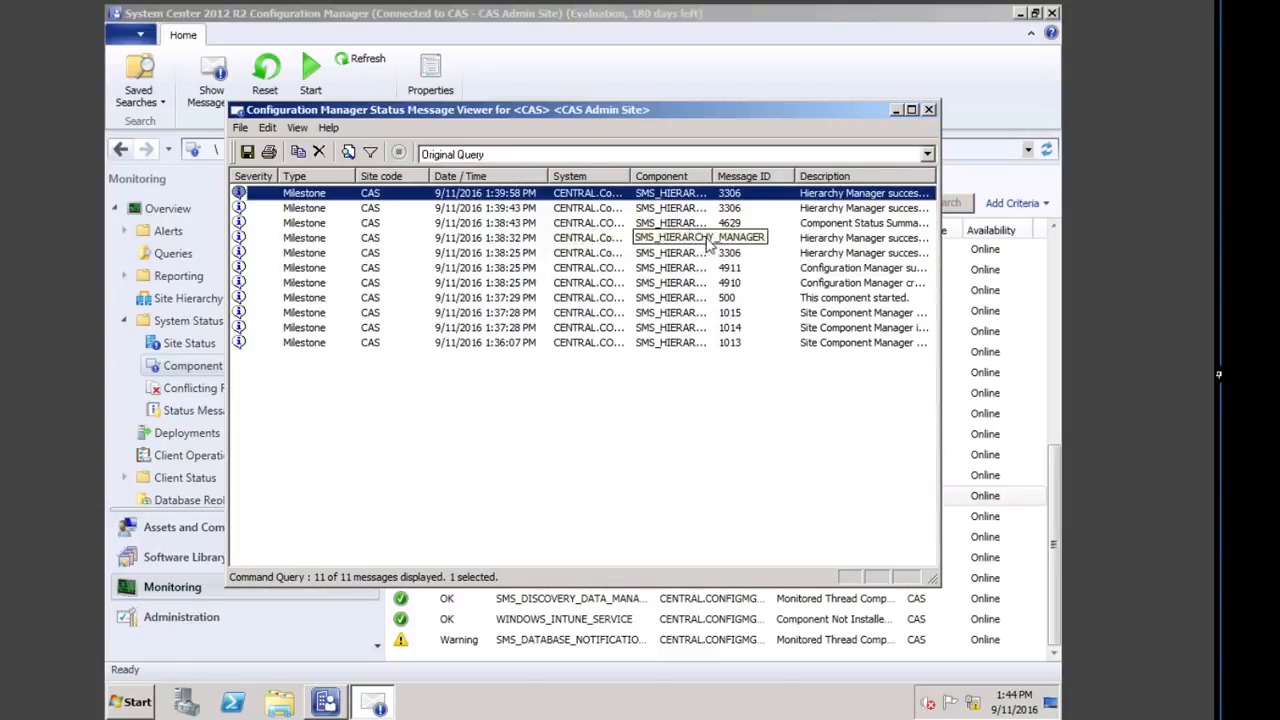
# Read the details of the Hierarchy Manager message 3306 logged at 1:38:32 PM, and close the details and the message viewer
pyautogui.rightClick(520, 242)
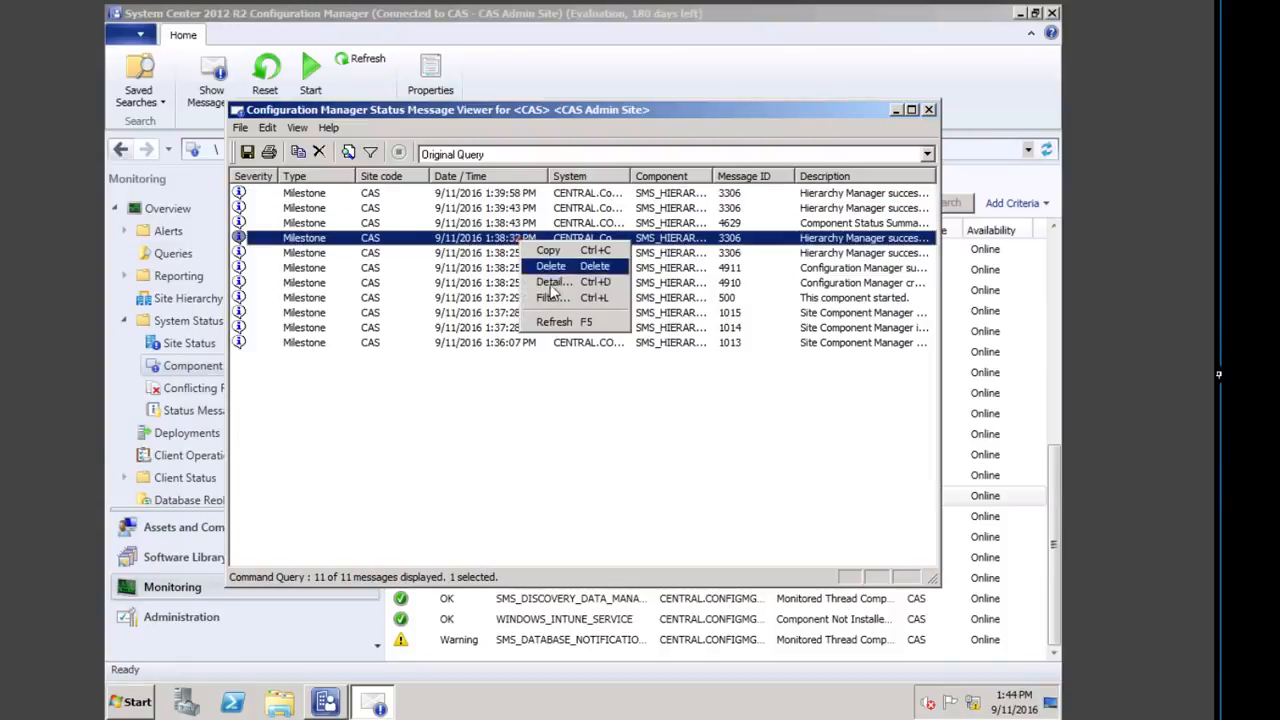
pyautogui.click(552, 284)
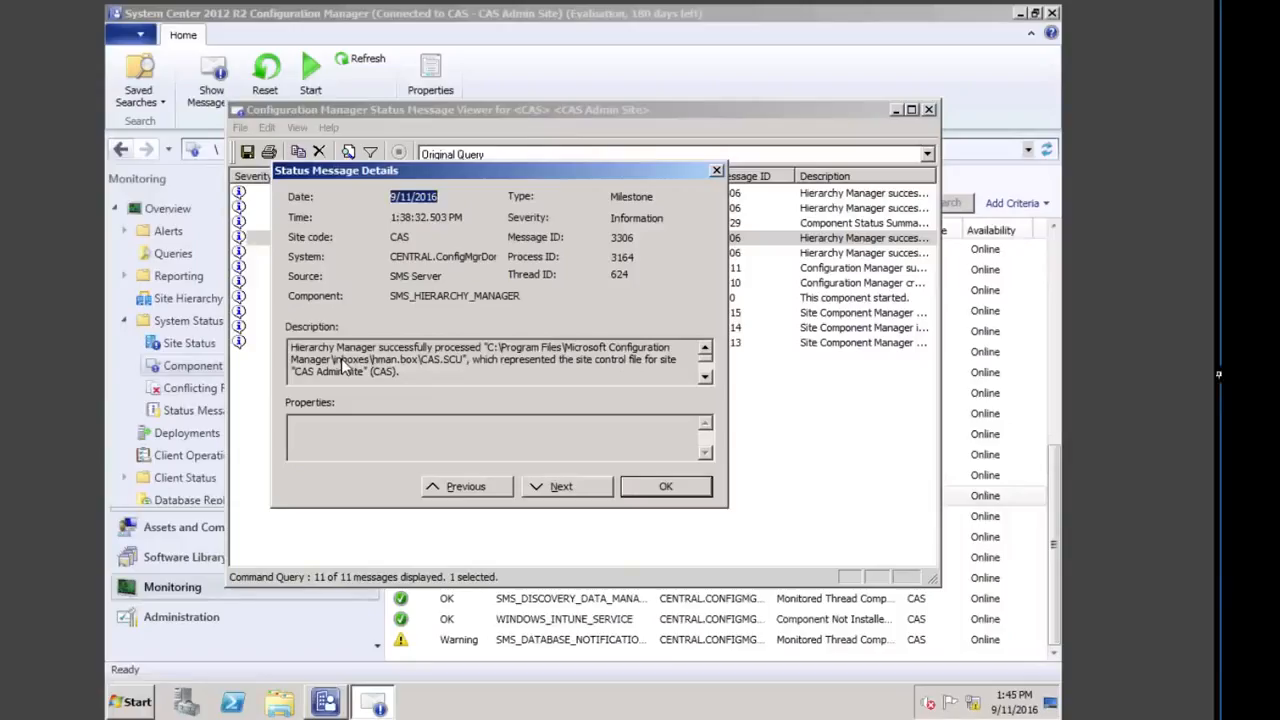
pyautogui.click(686, 489)
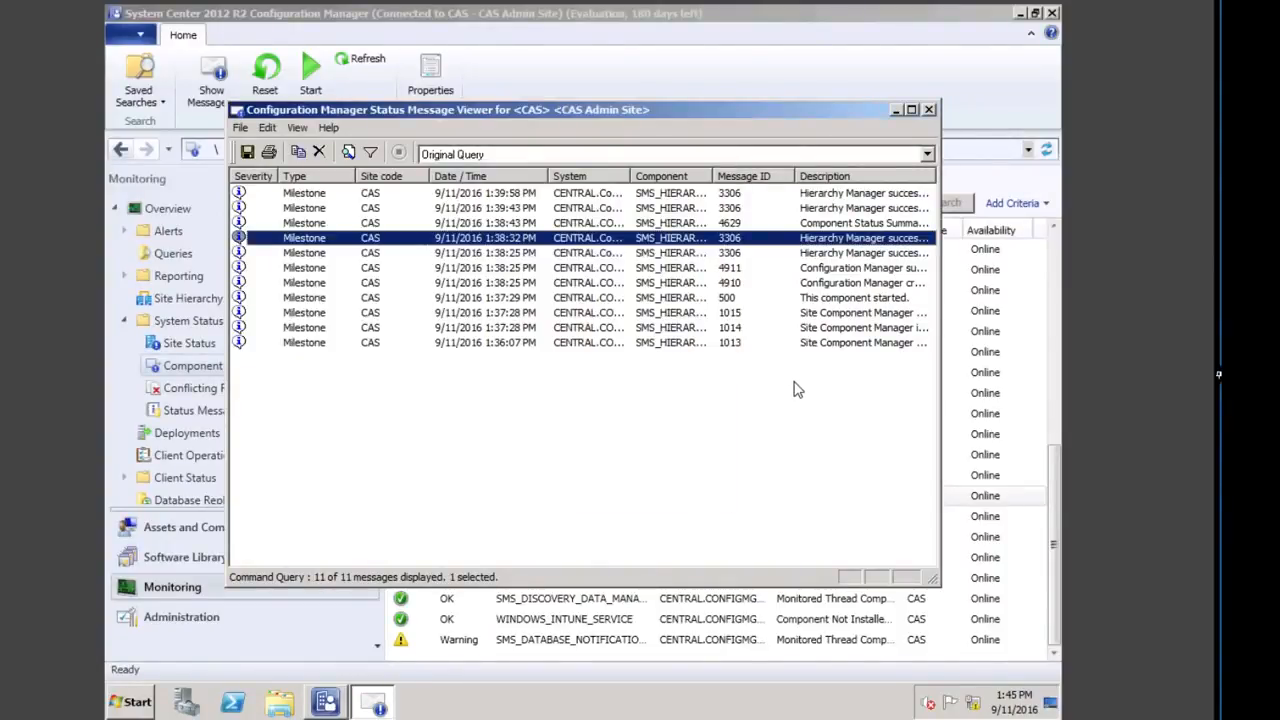
pyautogui.click(929, 108)
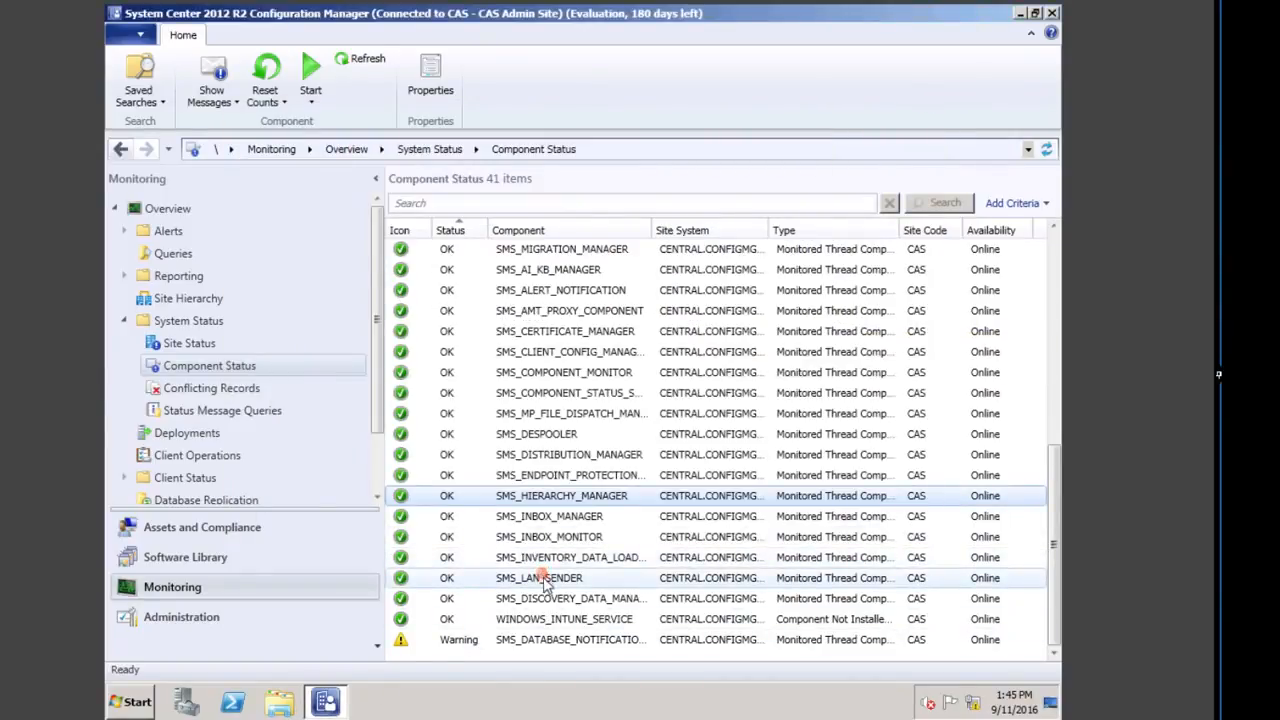
# Show all status messages of the SMS_WINNT_SERVER_DISCOVERY_AGENT component for the default viewing period
pyautogui.scroll(8, 545, 573)
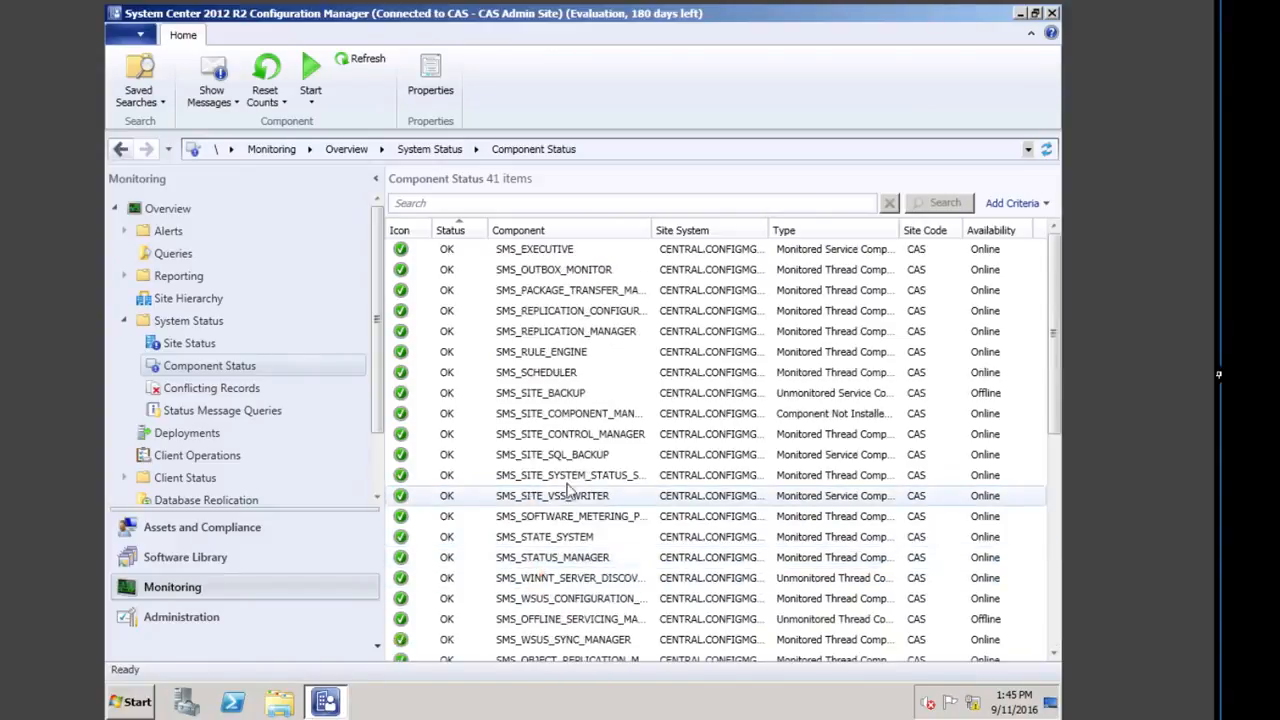
pyautogui.click(567, 584)
pyautogui.rightClick(567, 582)
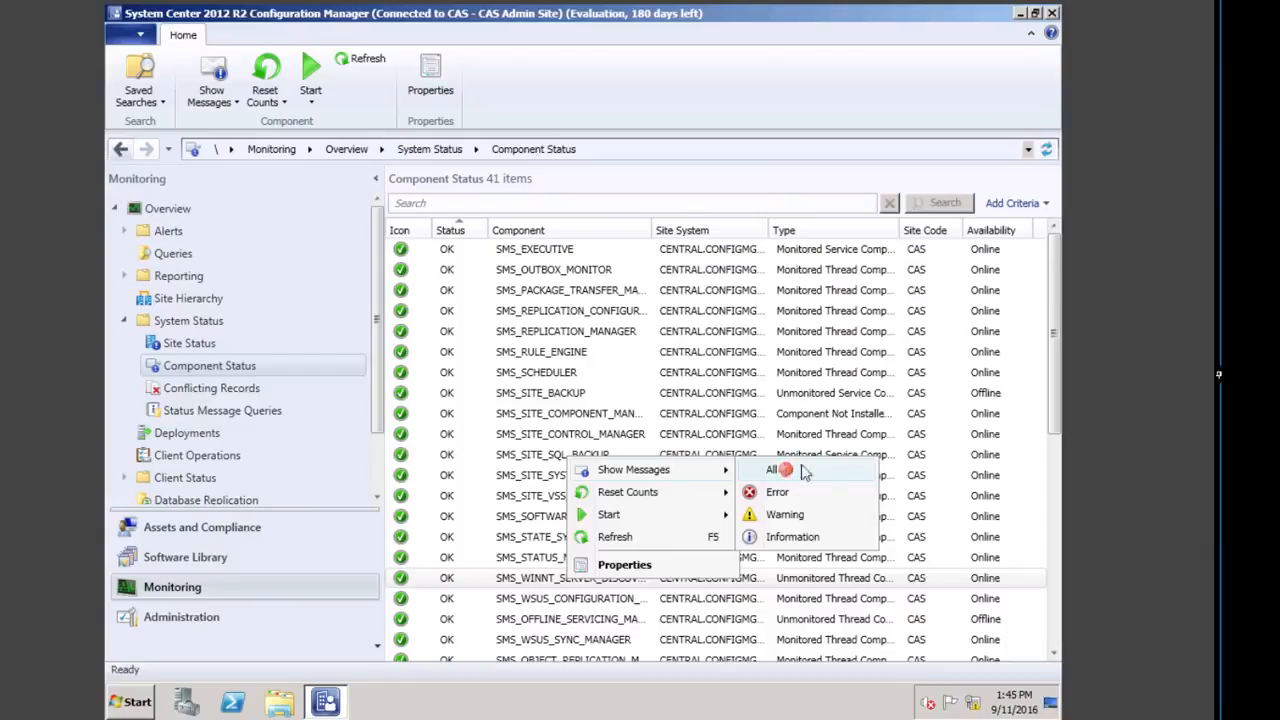
pyautogui.click(788, 476)
pyautogui.click(562, 497)
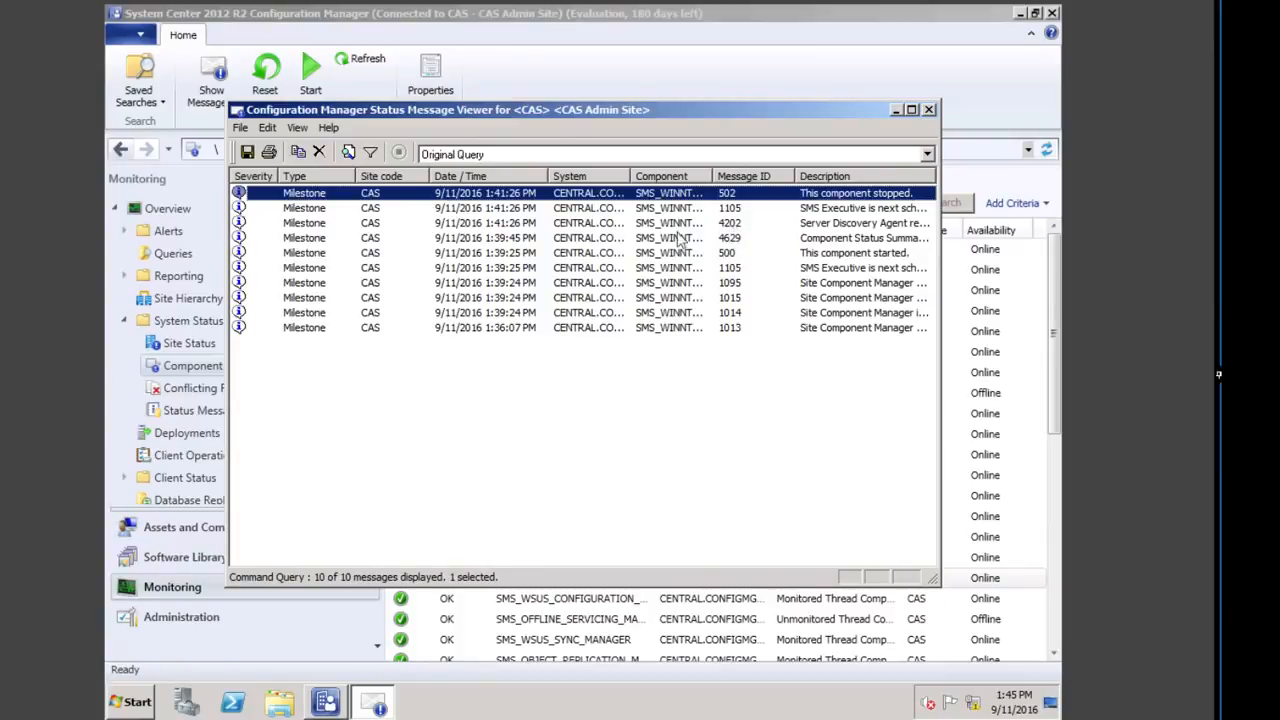
# Read the details of the Server Discovery Agent message with ID 4202, and close the details and the message viewer
pyautogui.rightClick(478, 224)
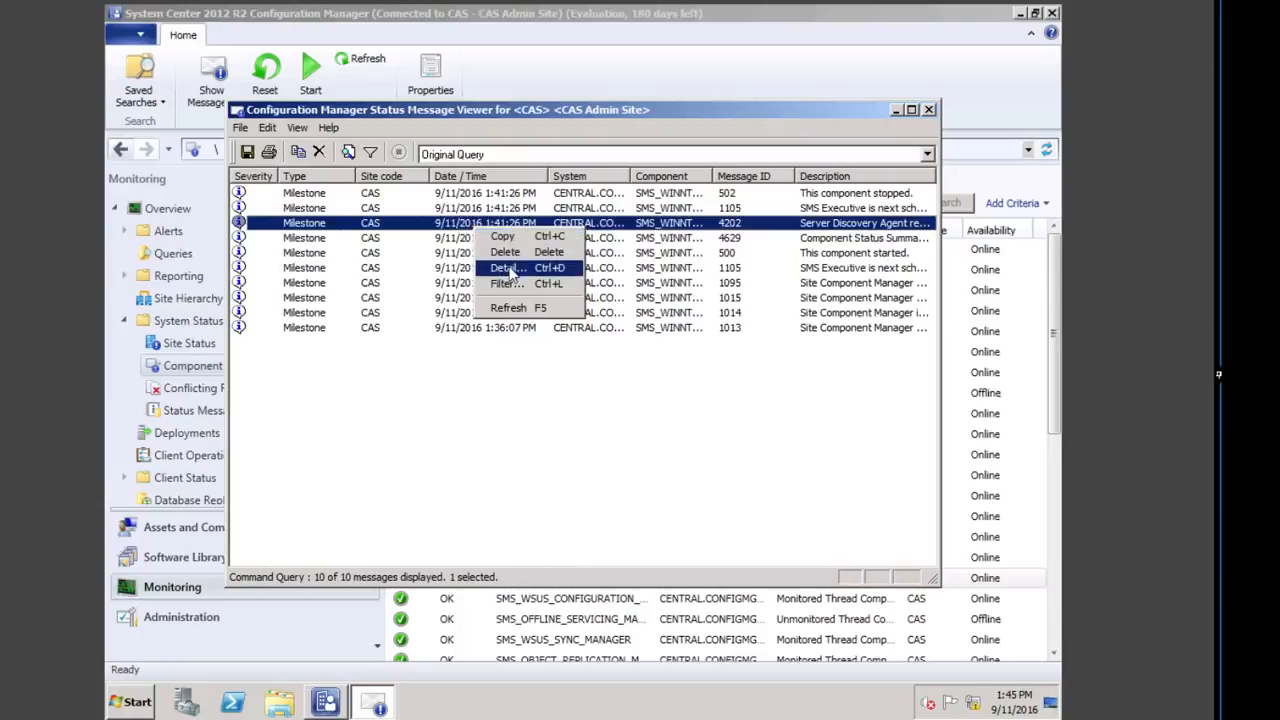
pyautogui.click(507, 268)
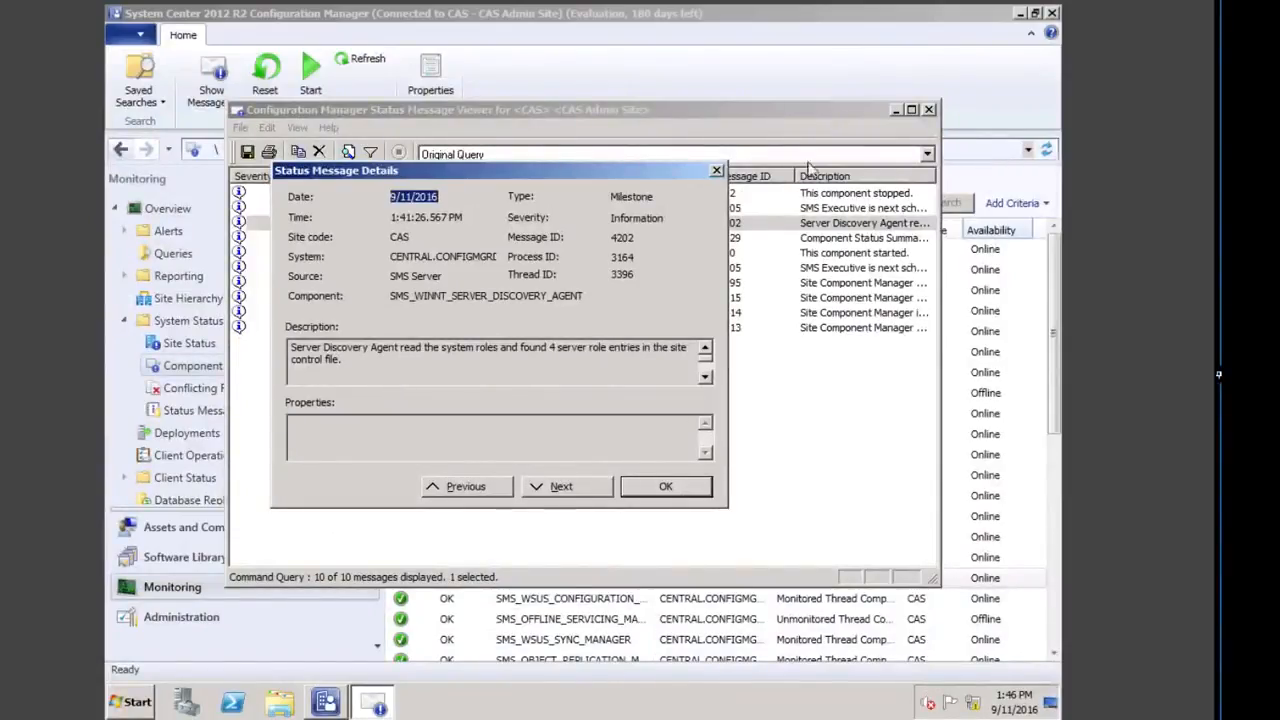
pyautogui.click(716, 171)
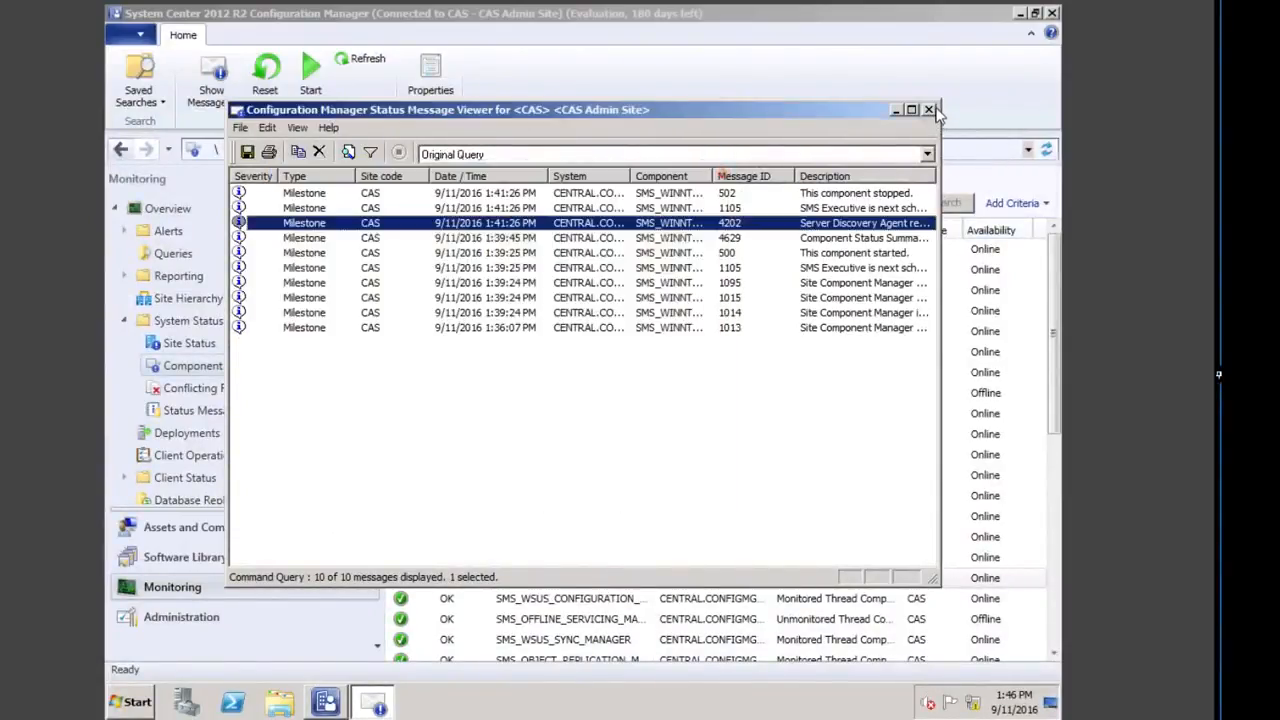
pyautogui.click(929, 109)
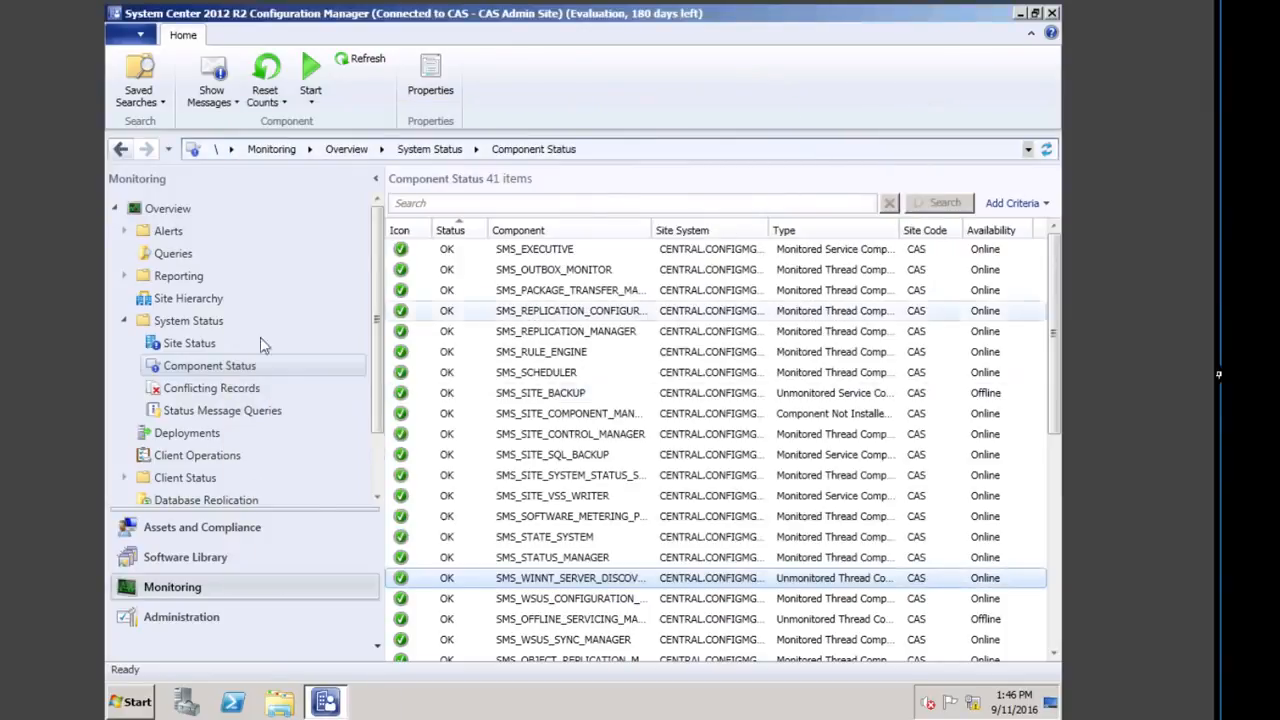
# Under Site Configuration in the Administration workspace, review the site list and the site system roles installed on the Central server
pyautogui.click(168, 617)
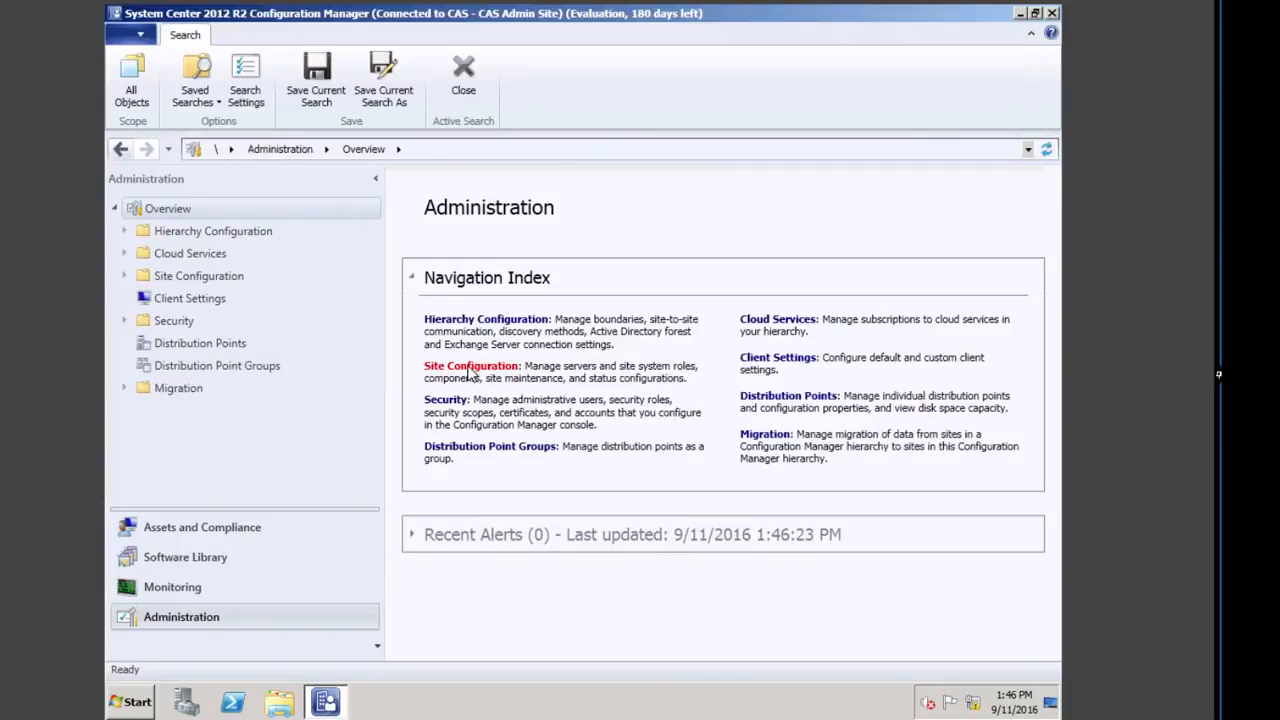
pyautogui.click(470, 372)
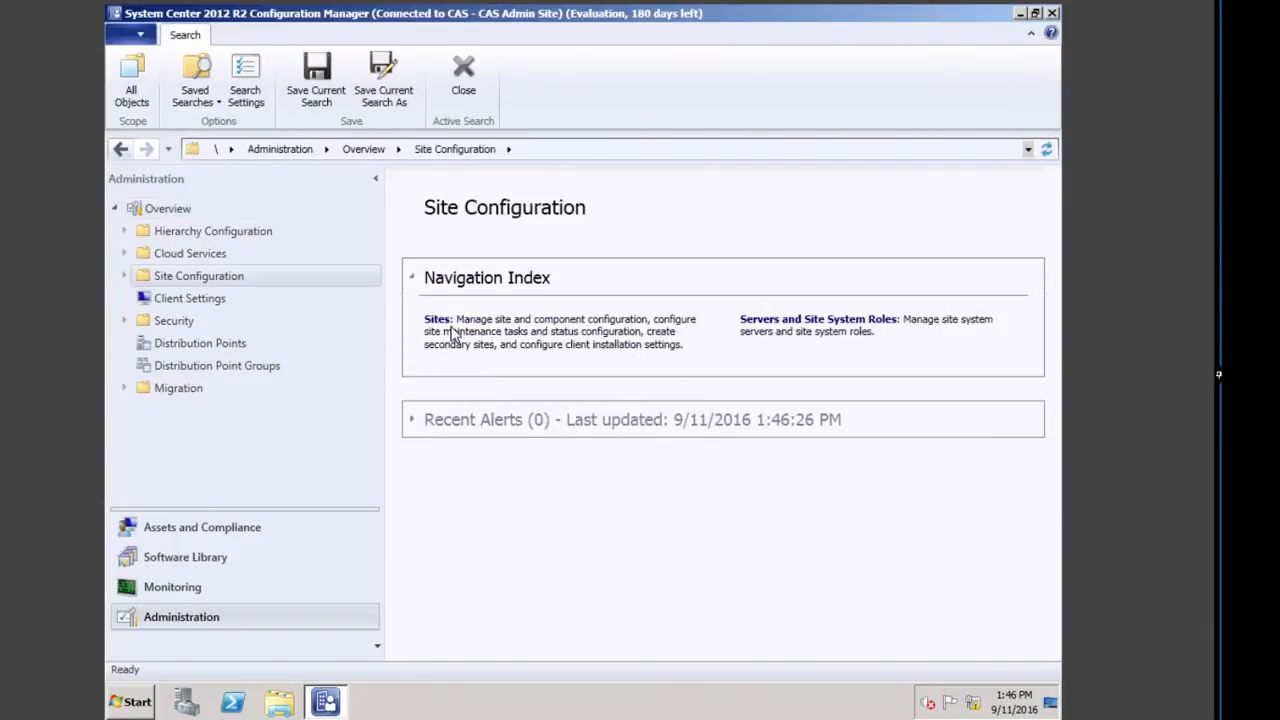
pyautogui.click(440, 319)
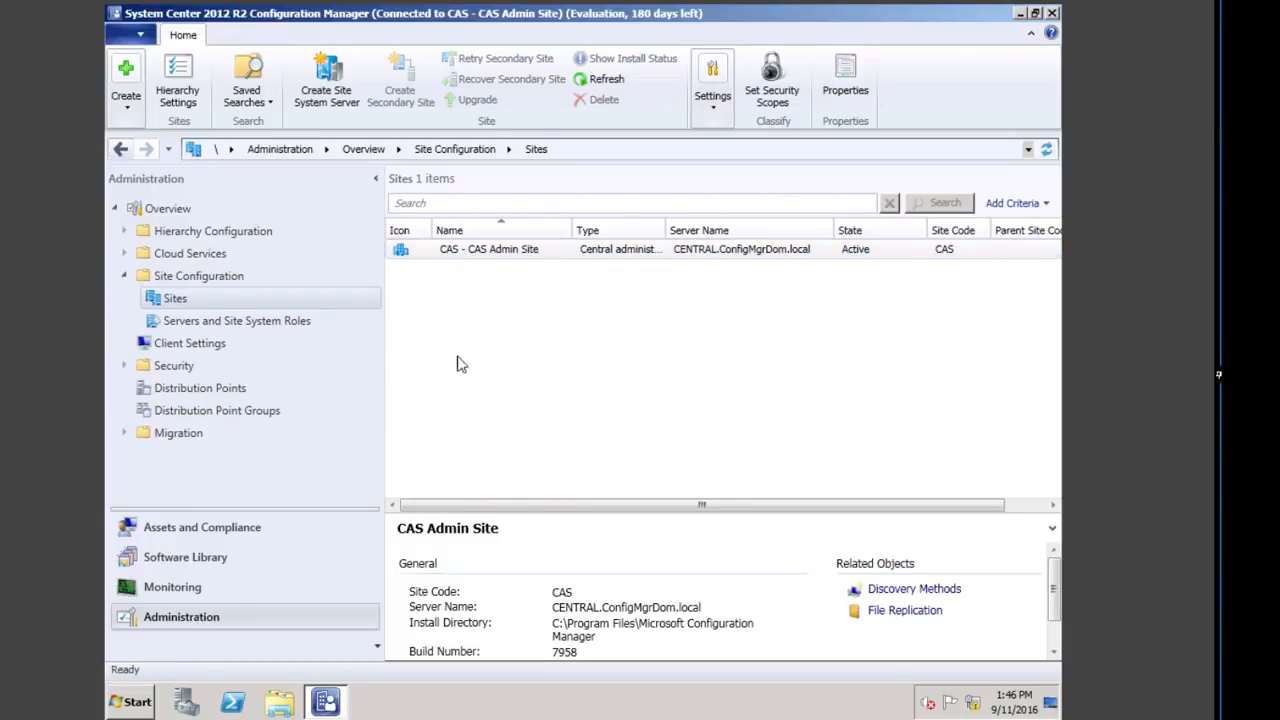
pyautogui.click(280, 321)
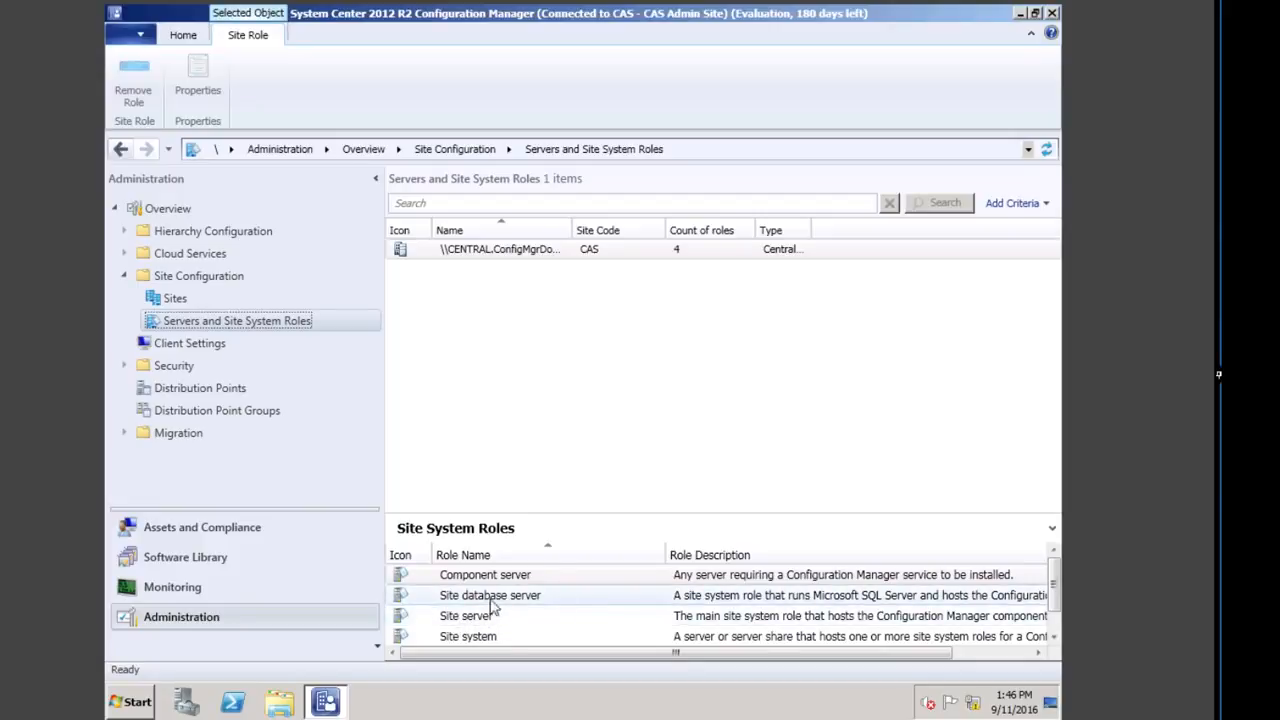
pyautogui.click(1055, 641)
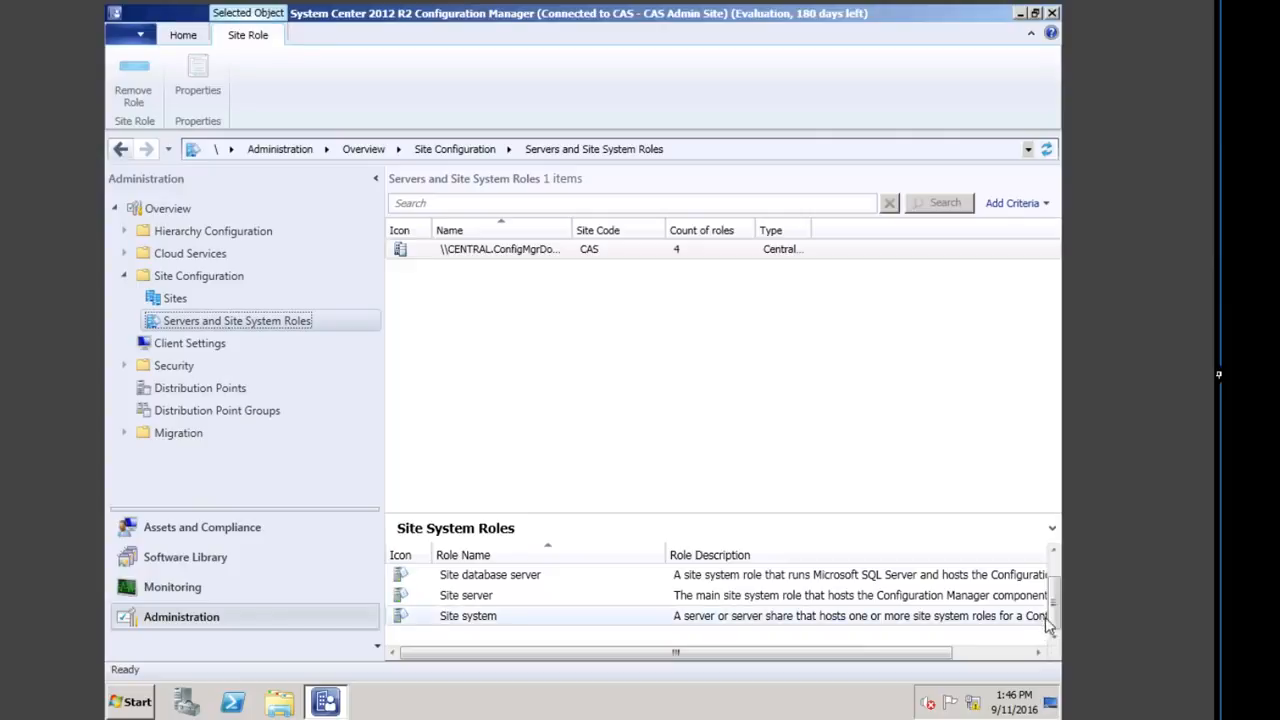
# Look over the first entries and role descriptions in the Central server's site system roles list
pyautogui.click(1055, 550)
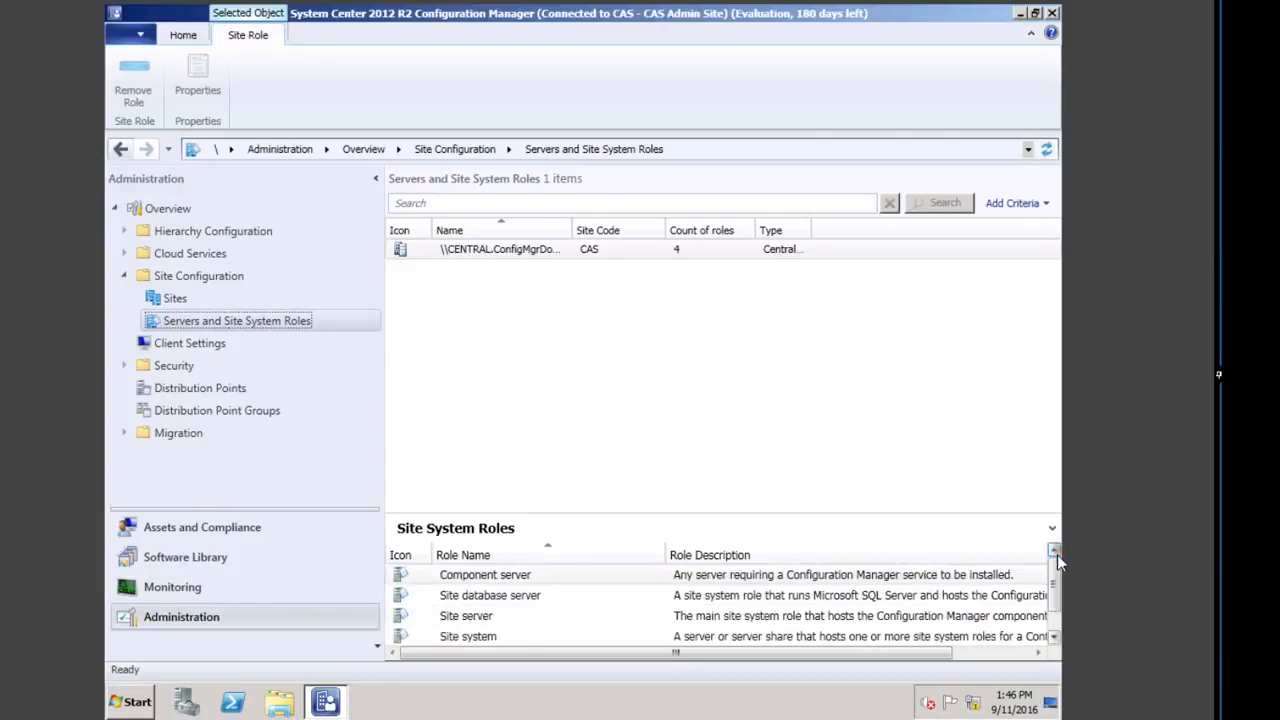
pyautogui.click(997, 580)
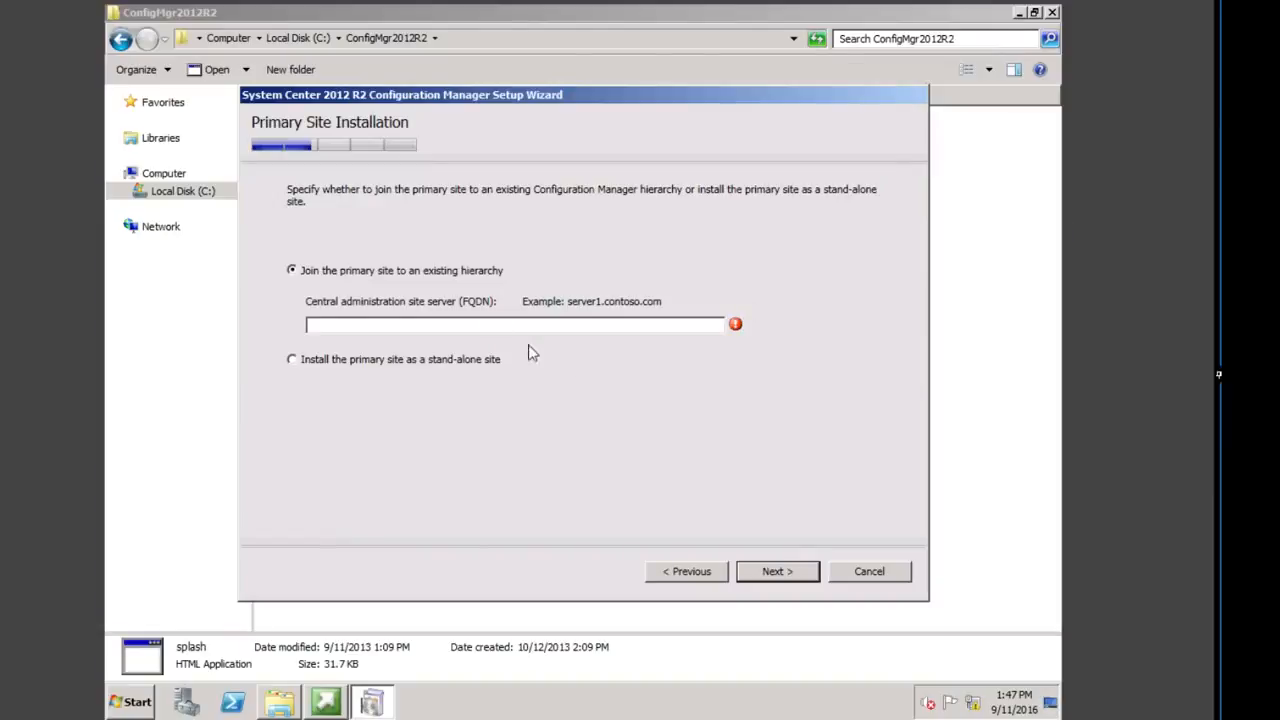
# Join the primary site to the existing hierarchy, with central.ConfigMgrDom.local as the central administration site server
pyautogui.click(465, 324)
pyautogui.write('central')
pyautogui.click(777, 572)
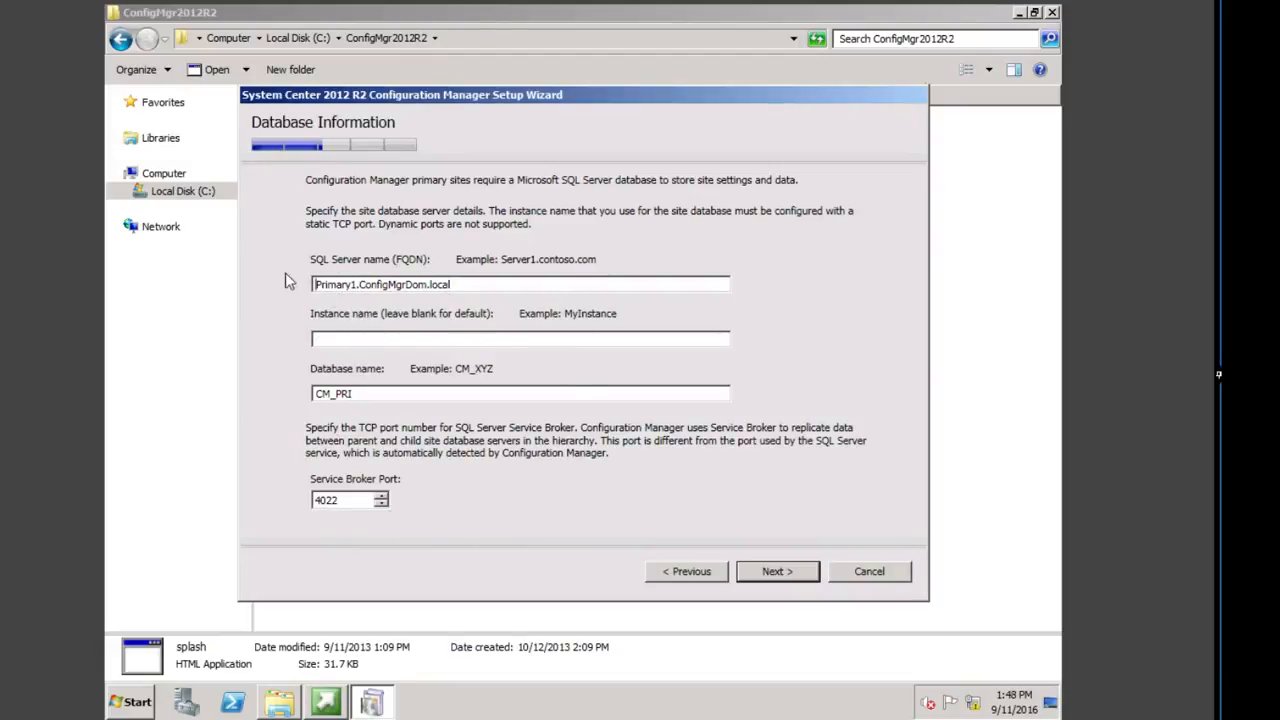
# Accept database CM_PRI on Primary1.ConfigMgrDom.local with Service Broker port 4022, the default SQL file paths, and Primary1.ConfigMgrDom.local as SMS Provider
pyautogui.click(776, 571)
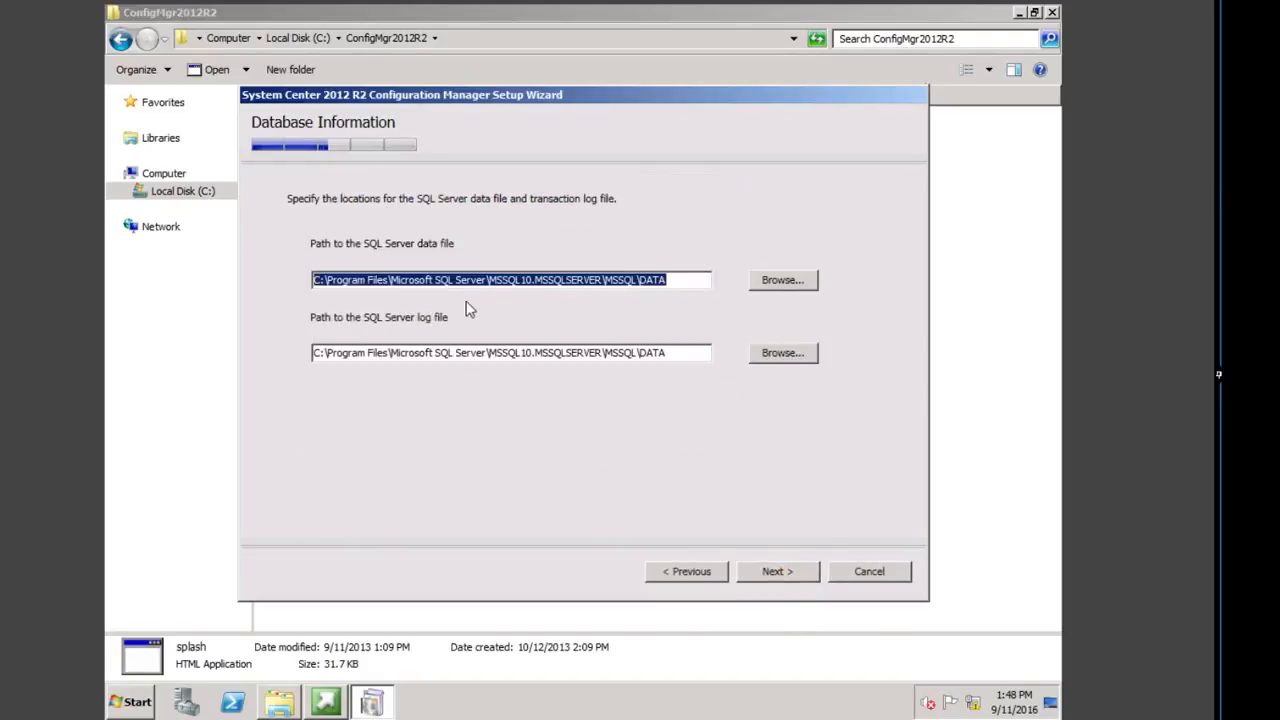
pyautogui.click(772, 568)
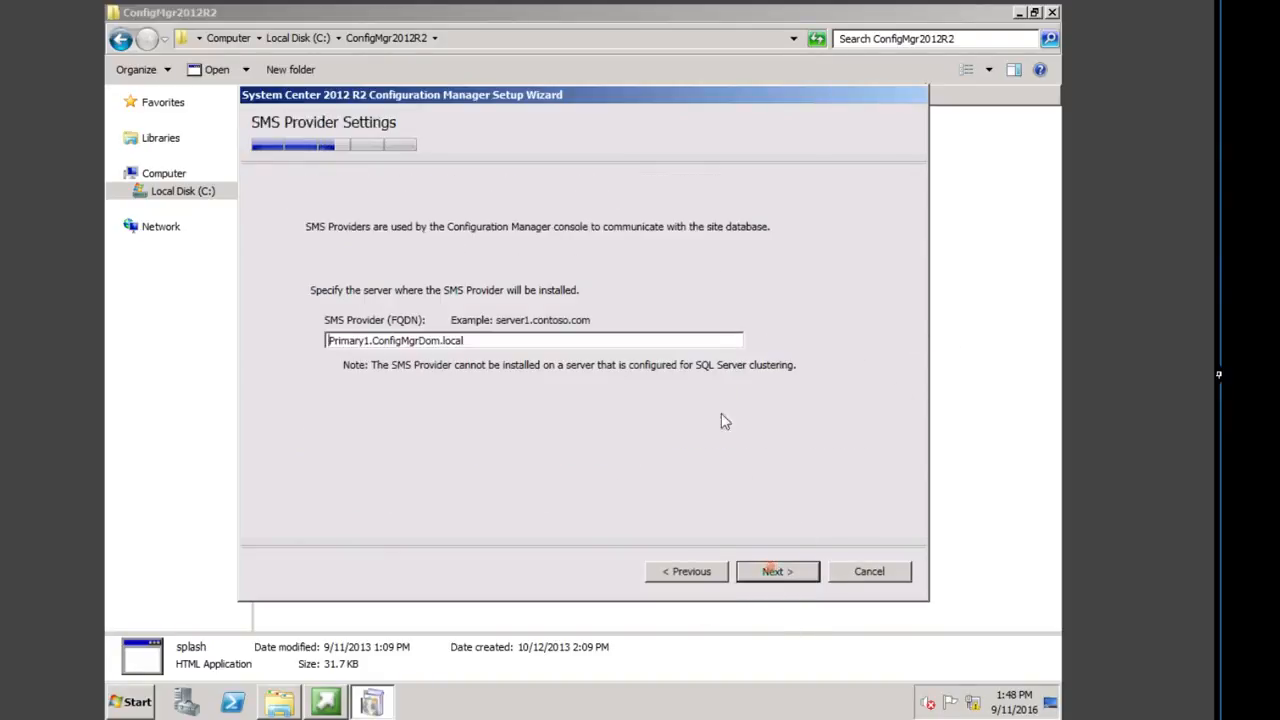
pyautogui.click(773, 570)
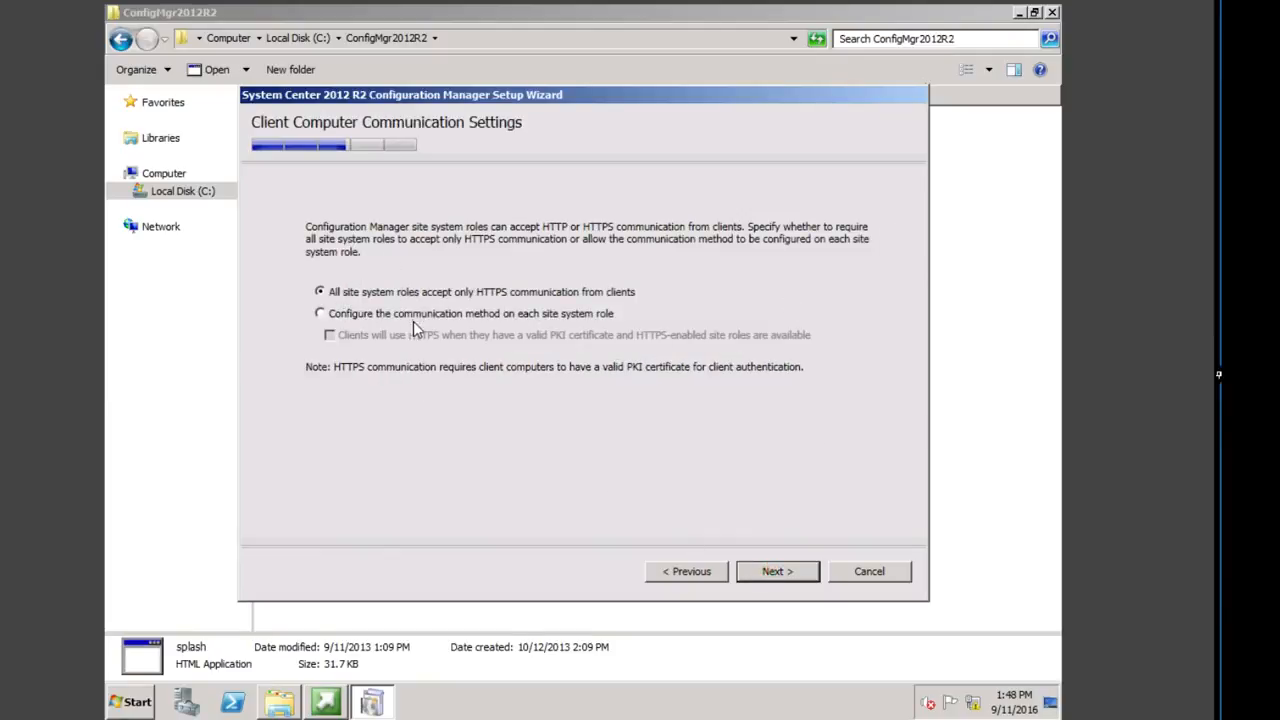
# Configure the client communication method on each site system role, and accept installing the management point and distribution point on Primary1.ConfigMgrDom.local
pyautogui.click(321, 315)
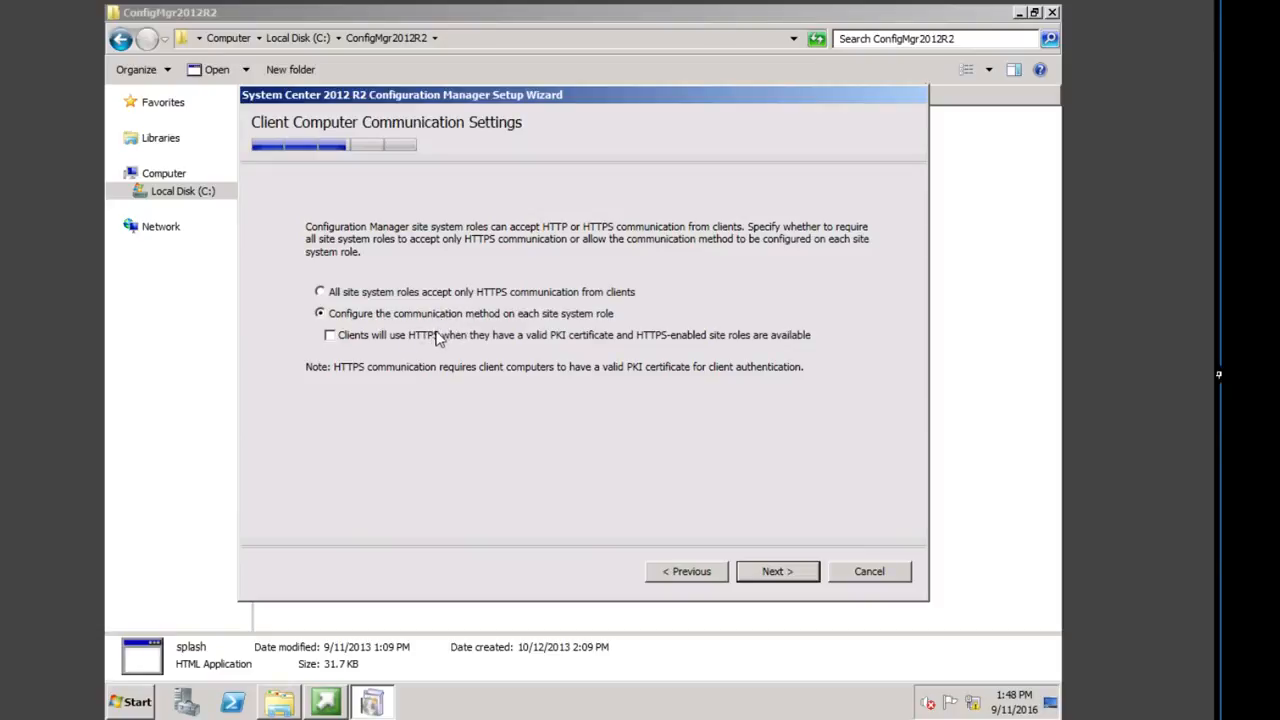
pyautogui.click(775, 575)
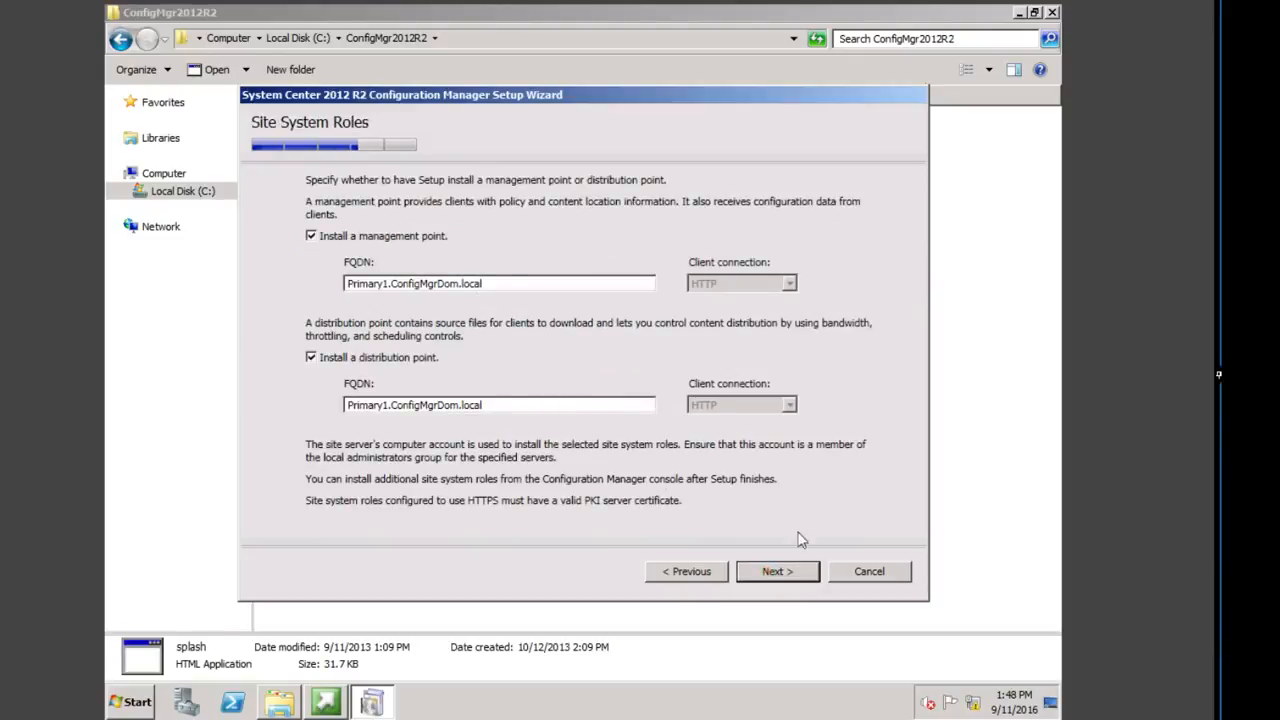
pyautogui.click(784, 572)
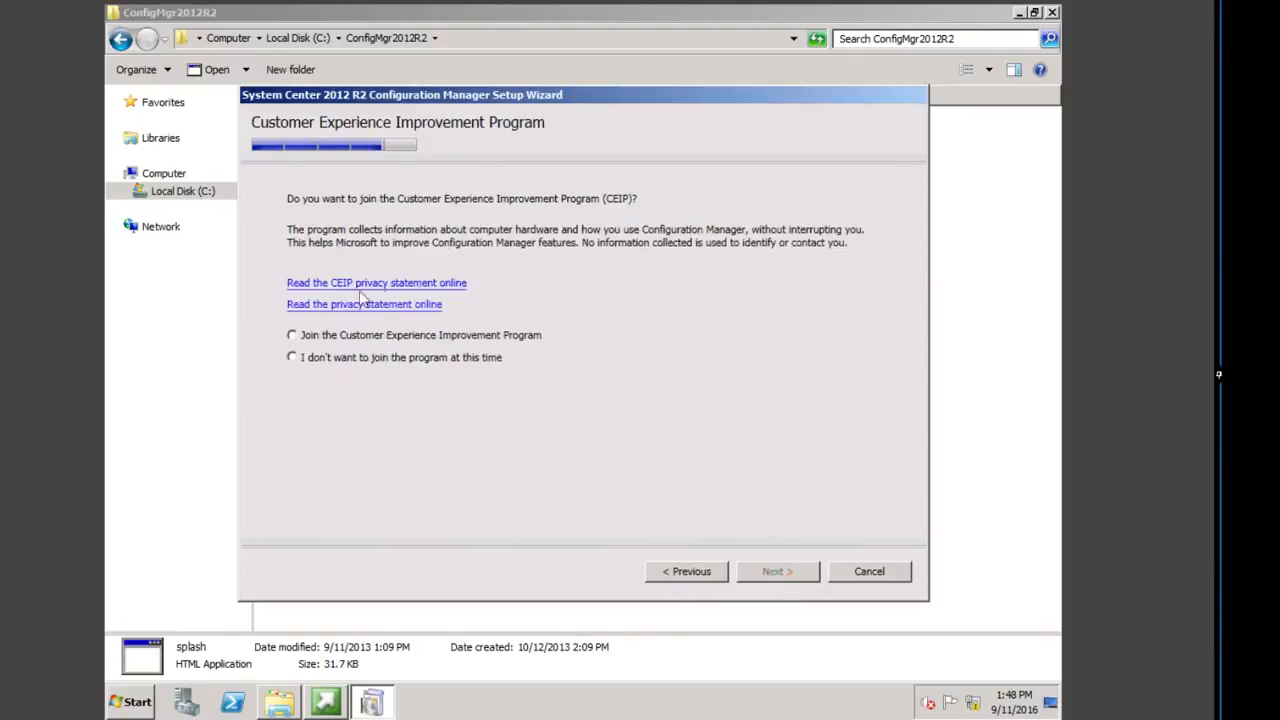
# Decline the Customer Experience Improvement Program and accept the settings summary to proceed with the prerequisite check and the primary site installation
pyautogui.click(330, 358)
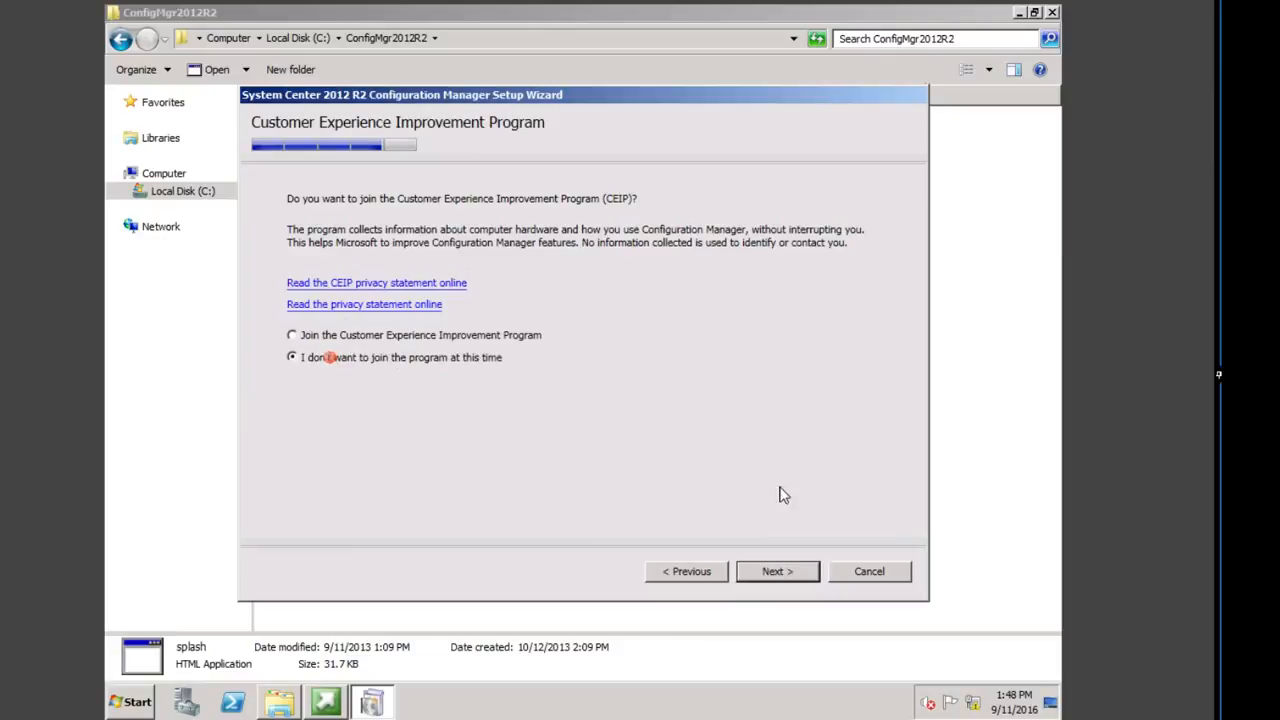
pyautogui.click(777, 571)
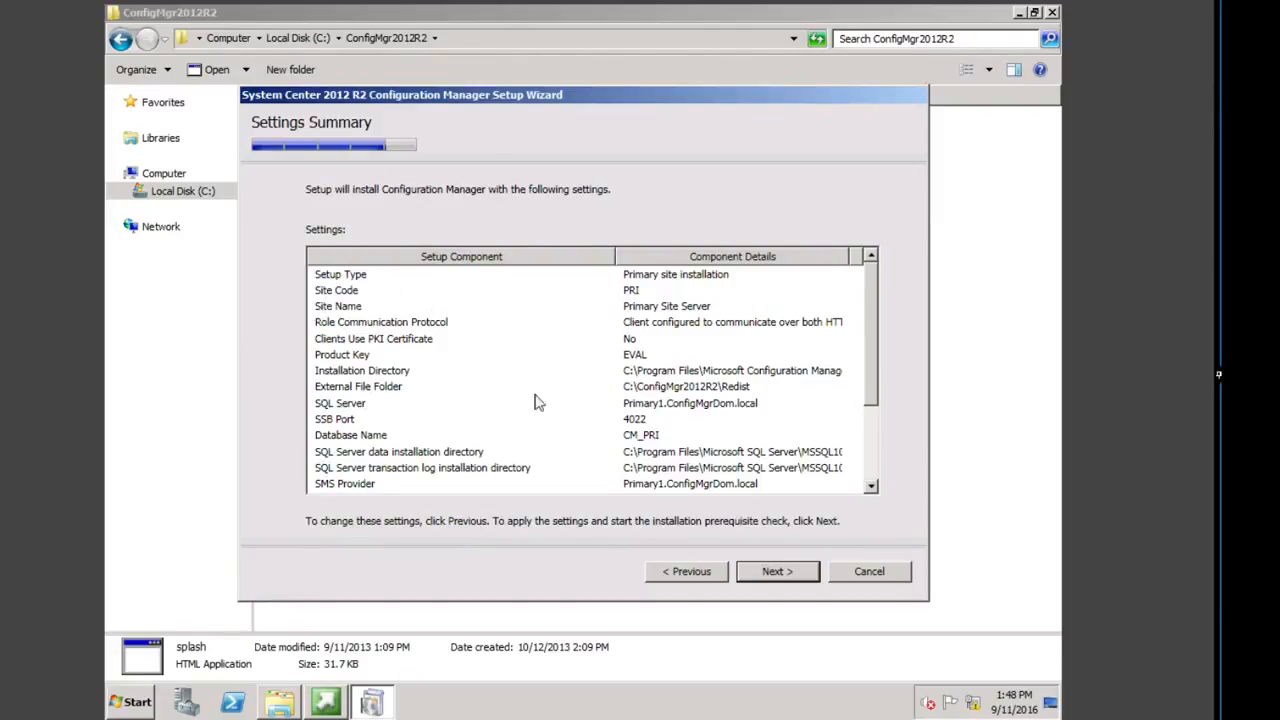
pyautogui.click(777, 571)
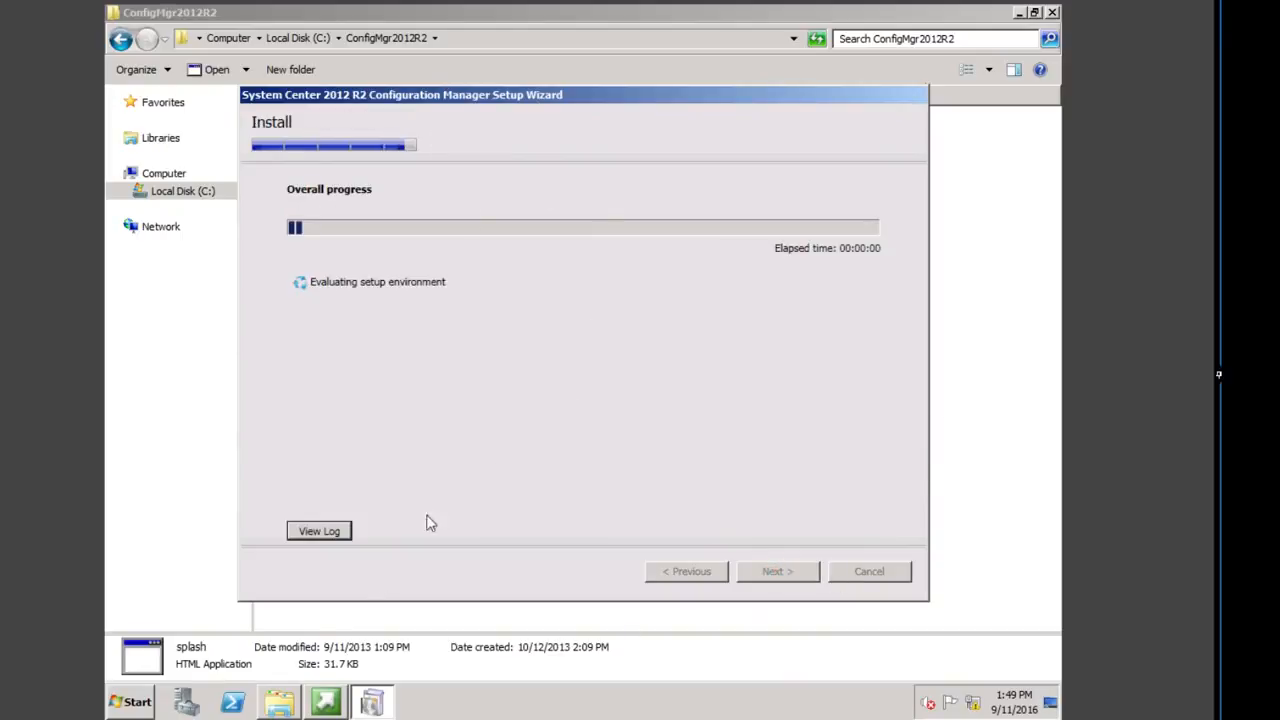
# Read the latest entries at the end of the ConfigMgrSetup log, and close the log
pyautogui.click(333, 531)
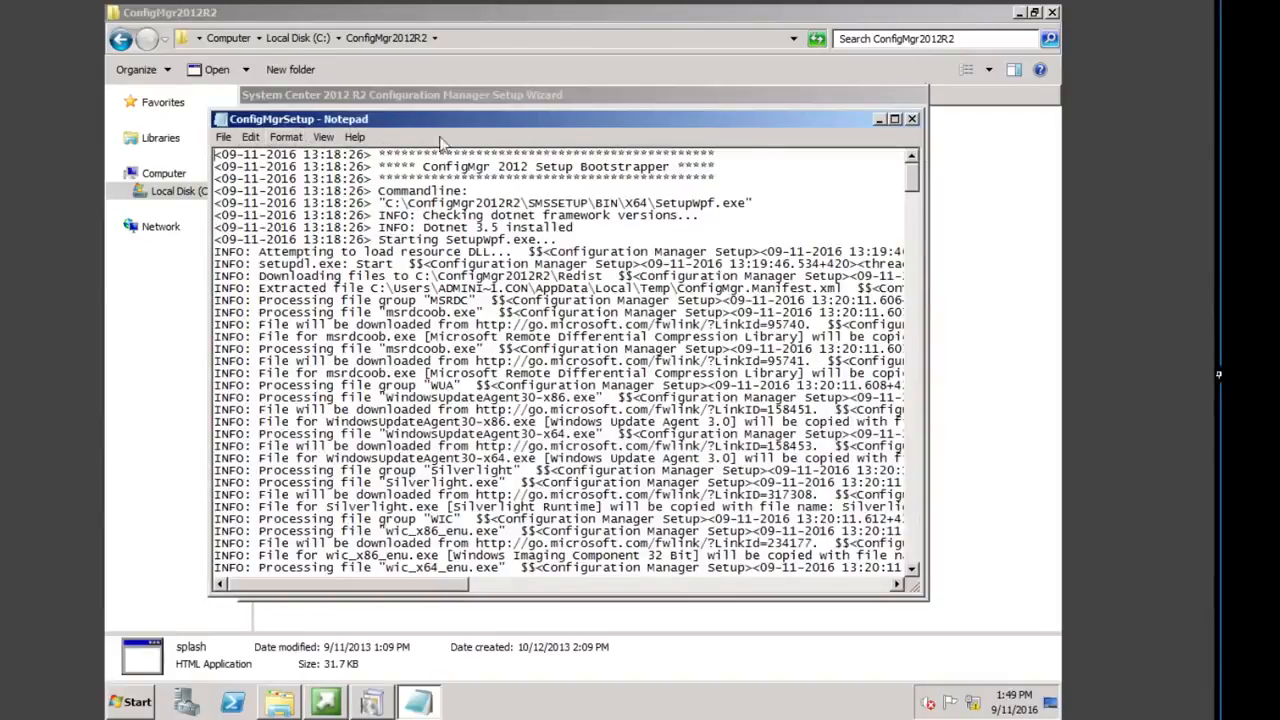
pyautogui.moveTo(913, 180); pyautogui.dragTo(910, 563)
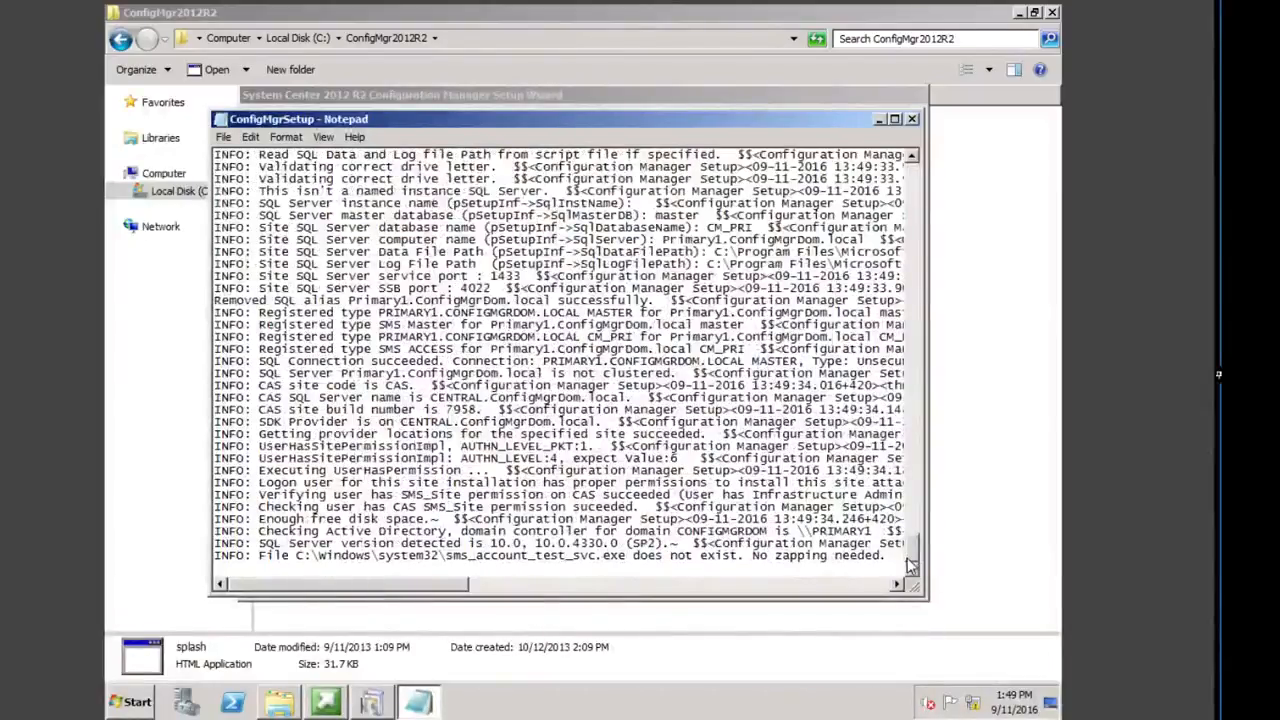
pyautogui.click(908, 560)
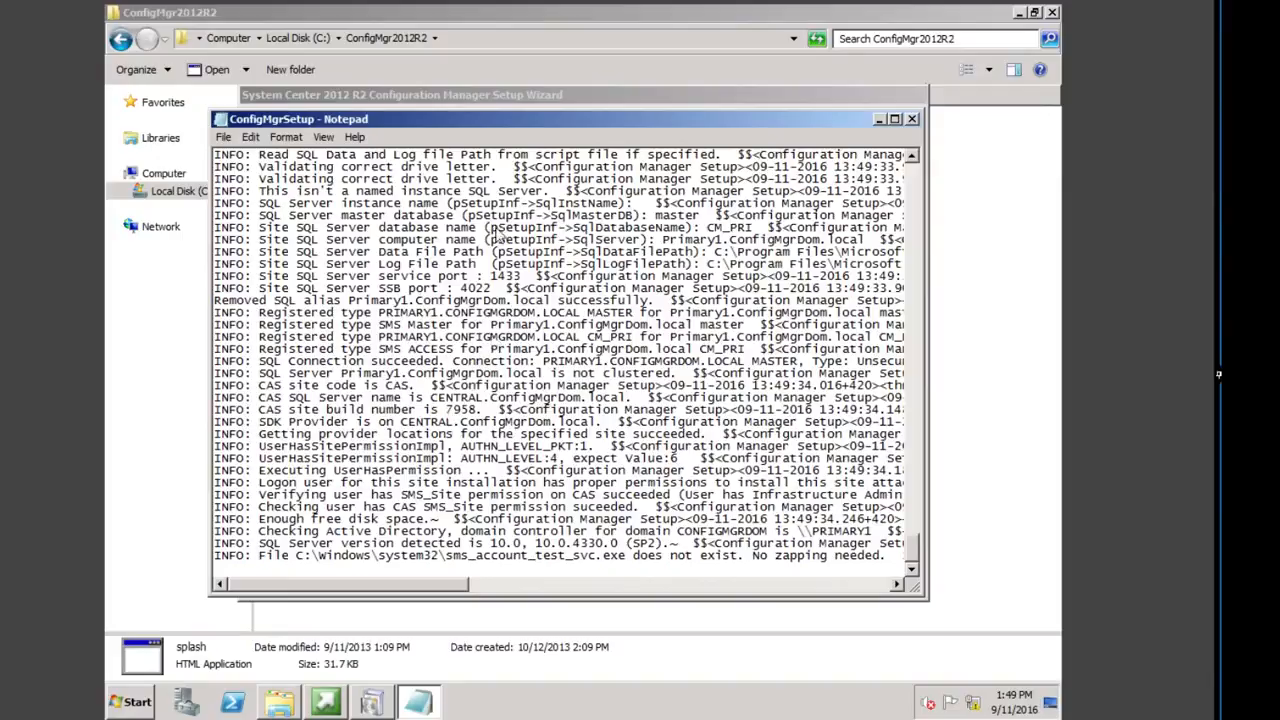
pyautogui.click(912, 119)
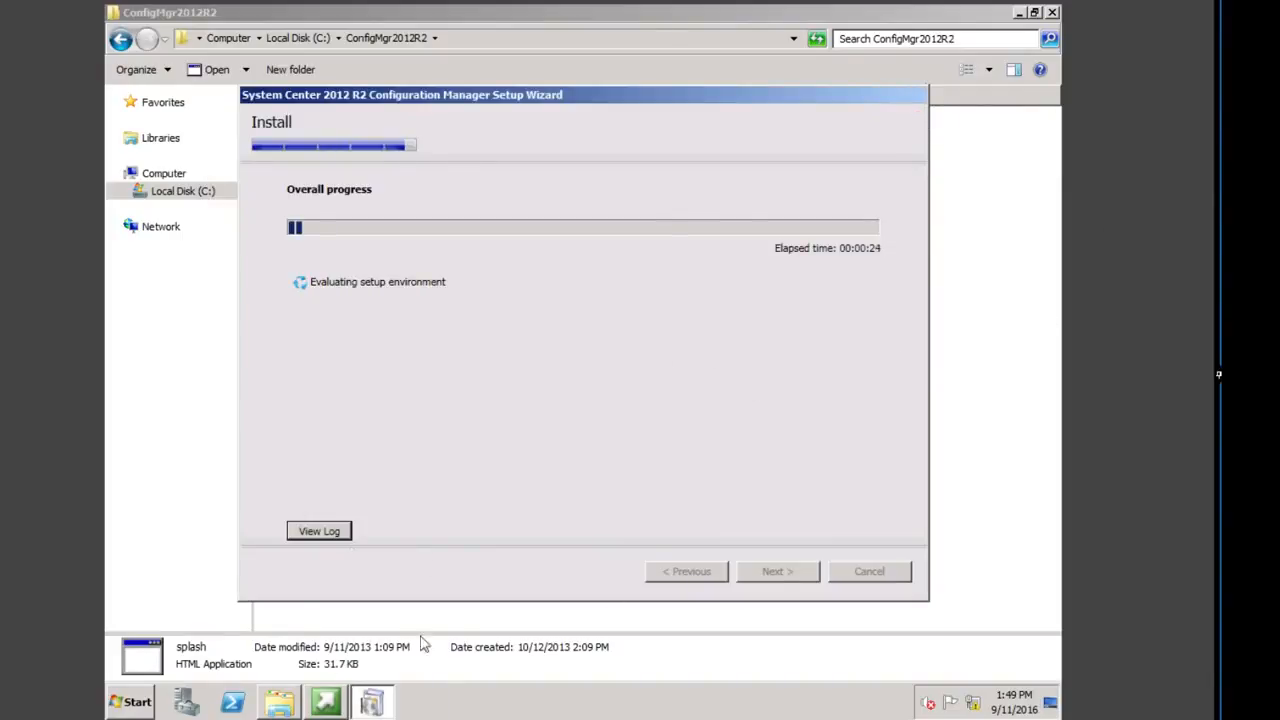
# Read the ConfigMgrPrereq log on Local Disk (C:) through to its last entries, and close the log
pyautogui.click(1013, 350)
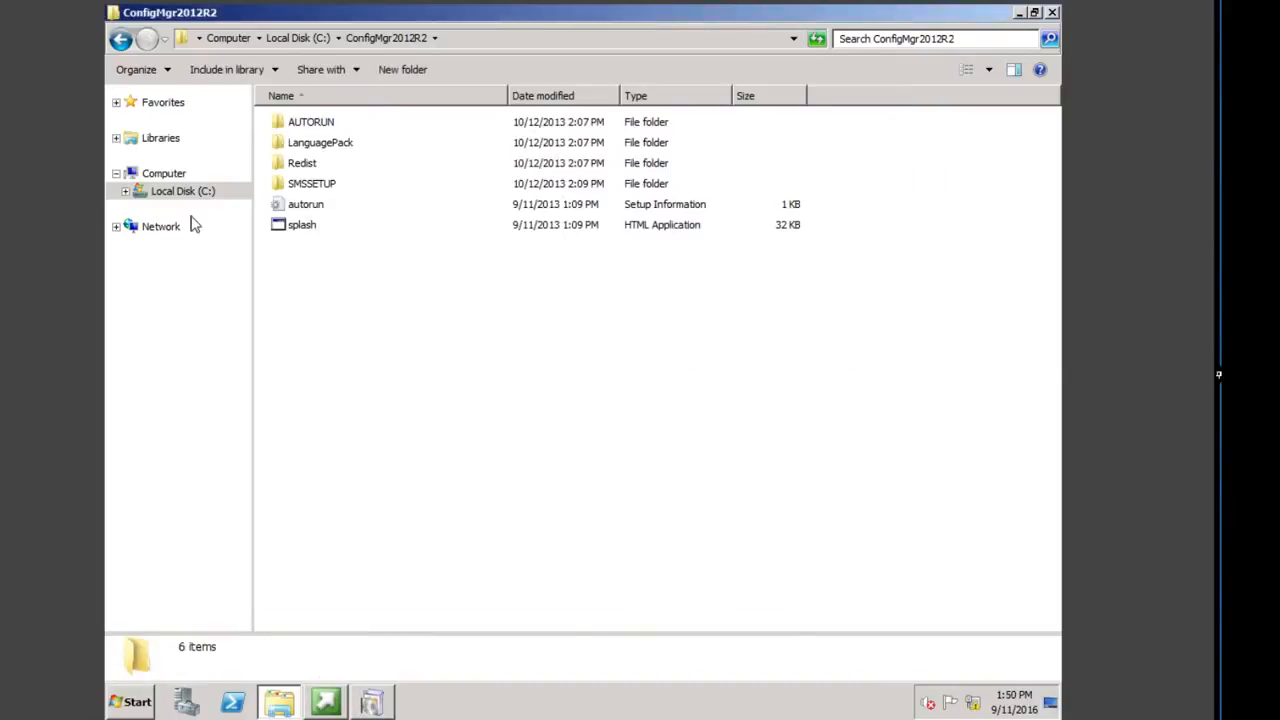
pyautogui.click(168, 191)
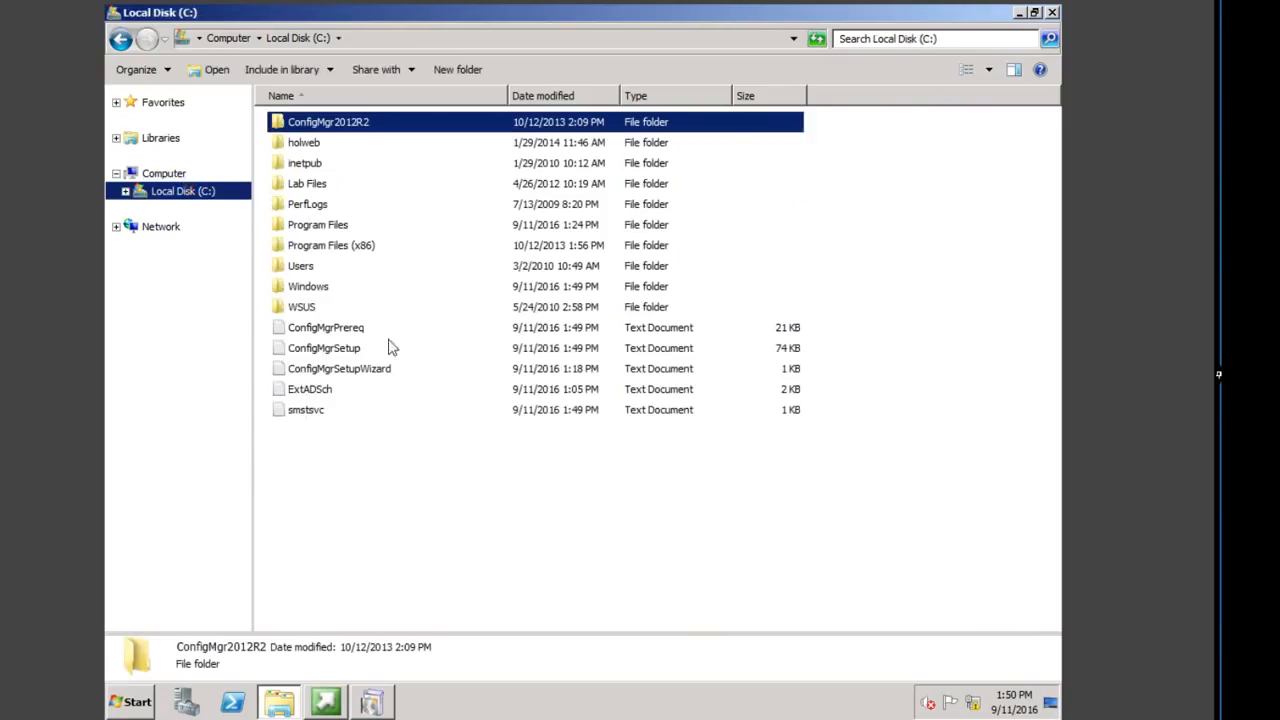
pyautogui.doubleClick(337, 329)
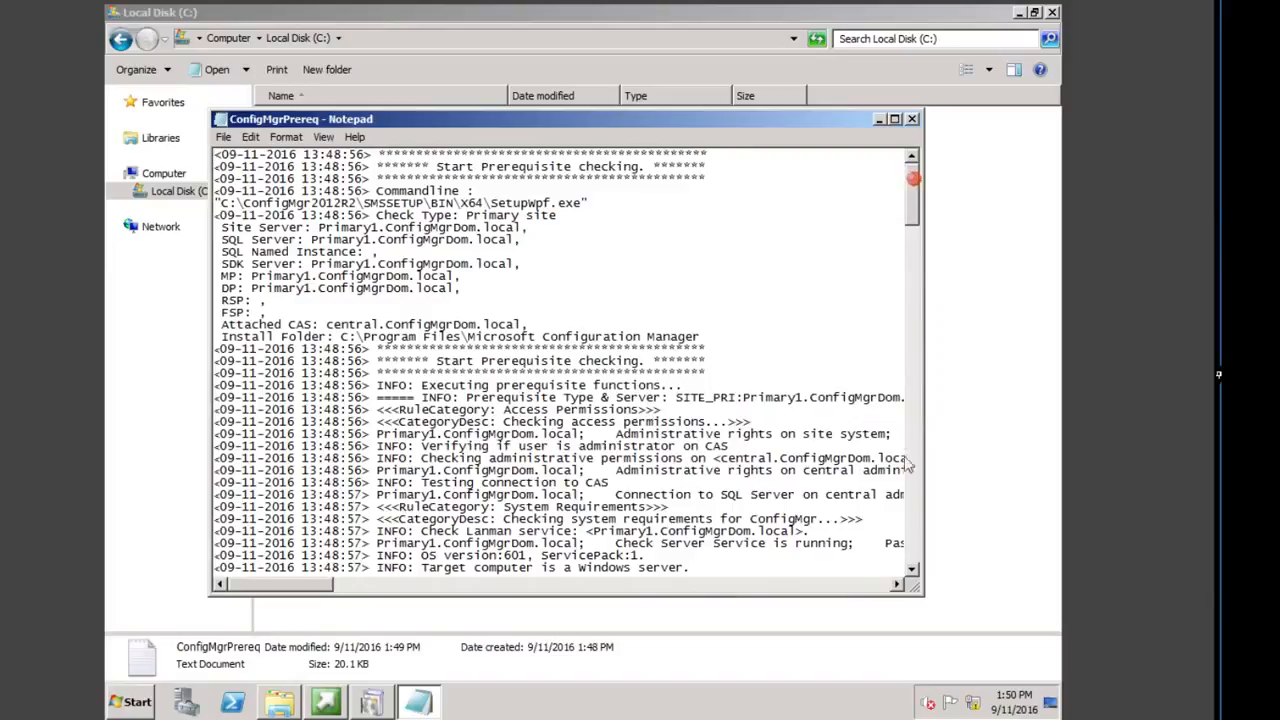
pyautogui.moveTo(913, 178); pyautogui.dragTo(903, 573)
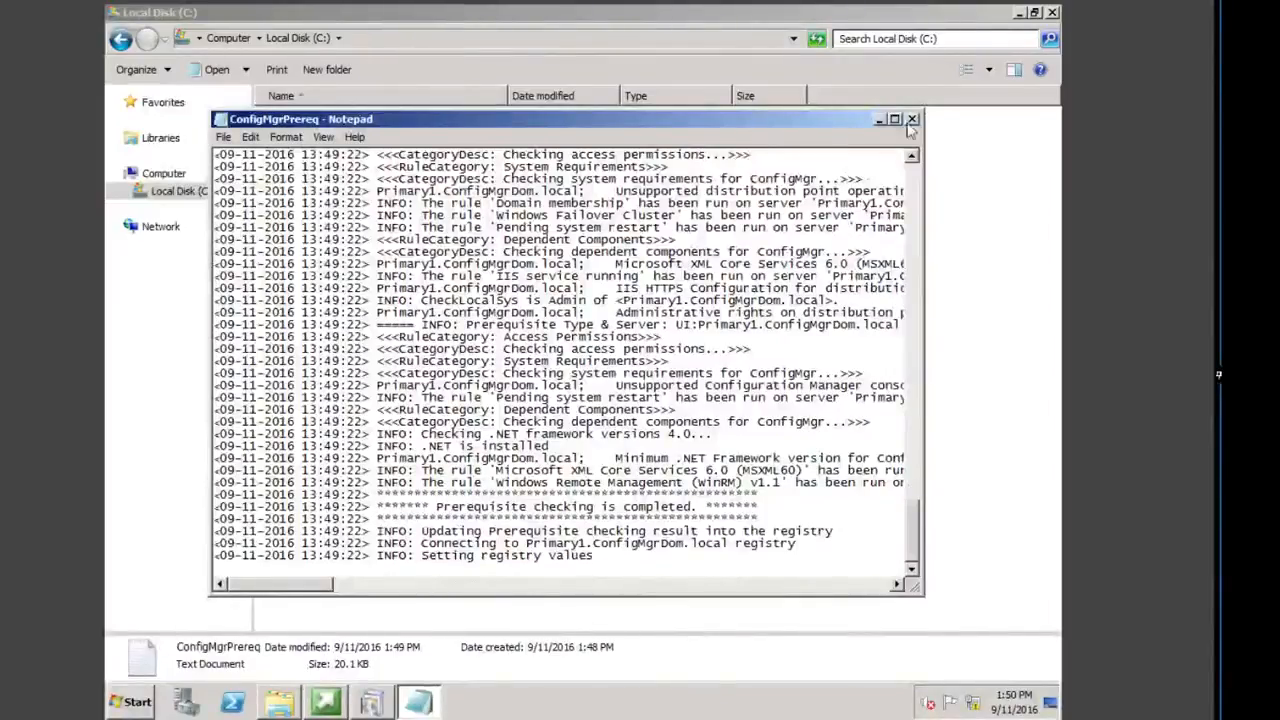
pyautogui.click(911, 120)
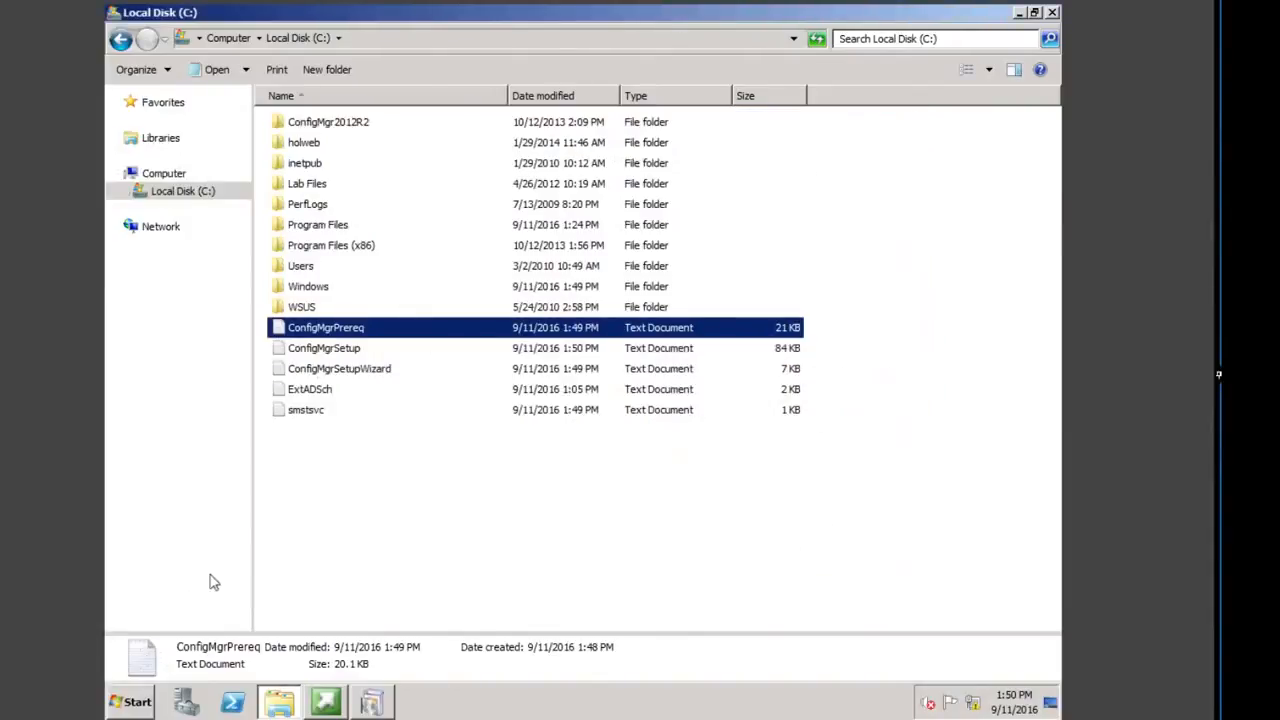
# Bring up the search for programs and files on the primary server
pyautogui.click(126, 704)
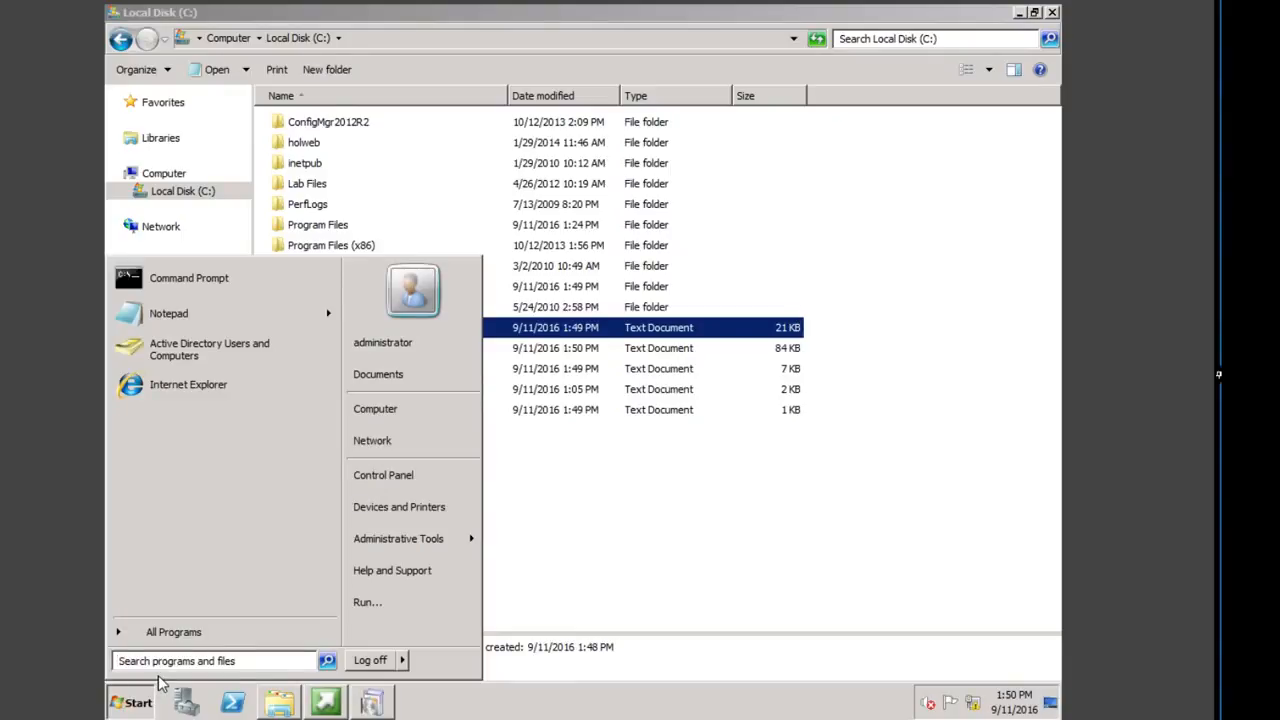
pyautogui.write('%%')
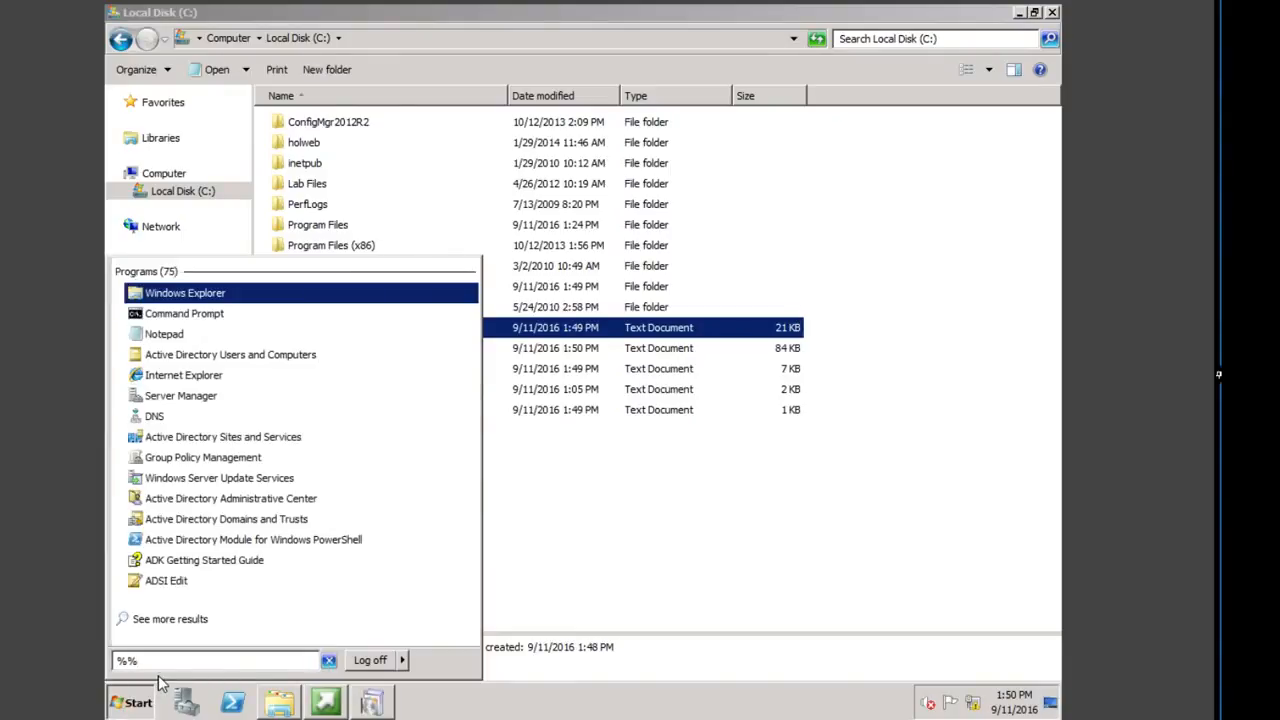
pyautogui.press('Left')
pyautogui.write('tempm')
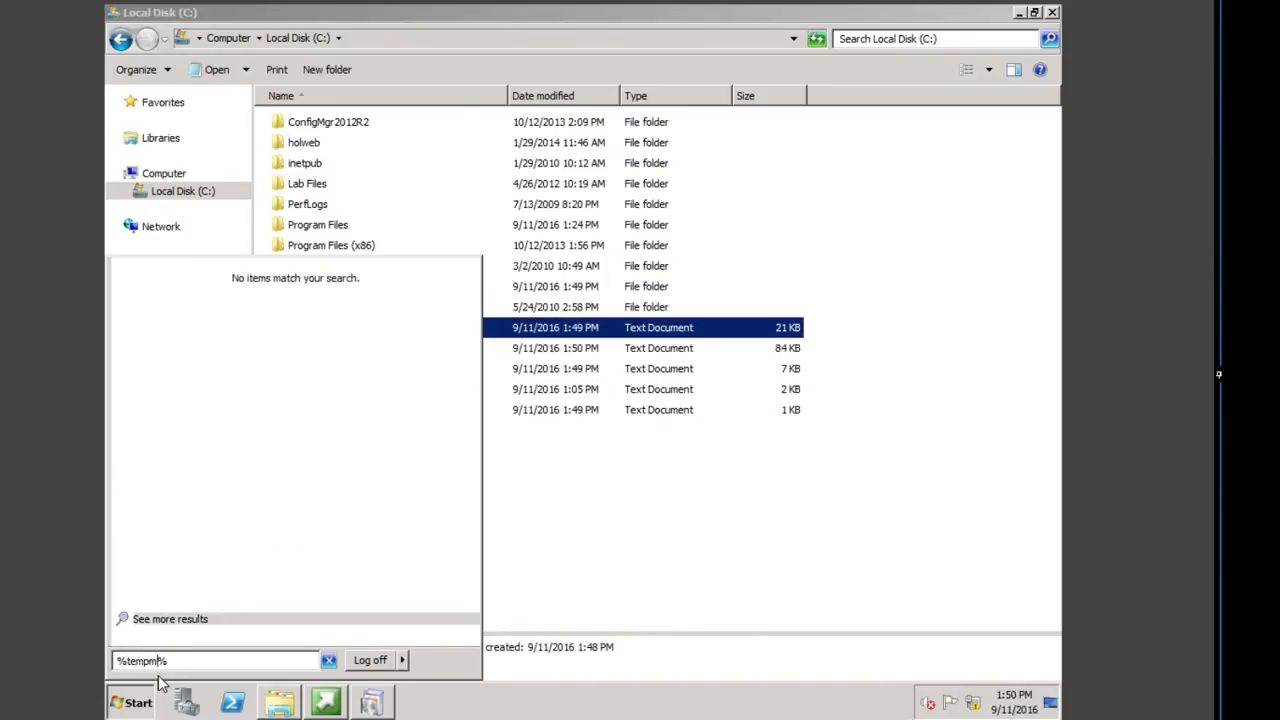
pyautogui.press('BackSpace')
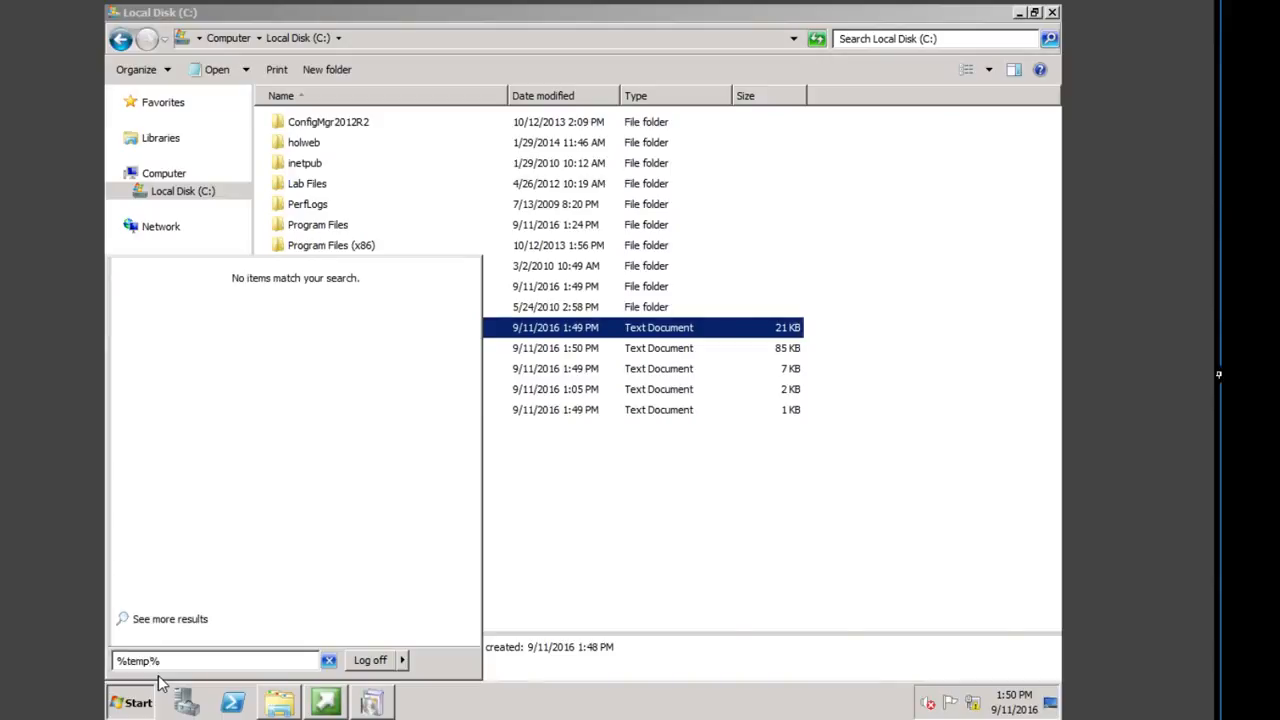
pyautogui.press('BackSpace')
pyautogui.press('BackSpace')
pyautogui.press('BackSpace')
pyautogui.press('BackSpace')
pyautogui.press('BackSpace')
pyautogui.press('Delete')
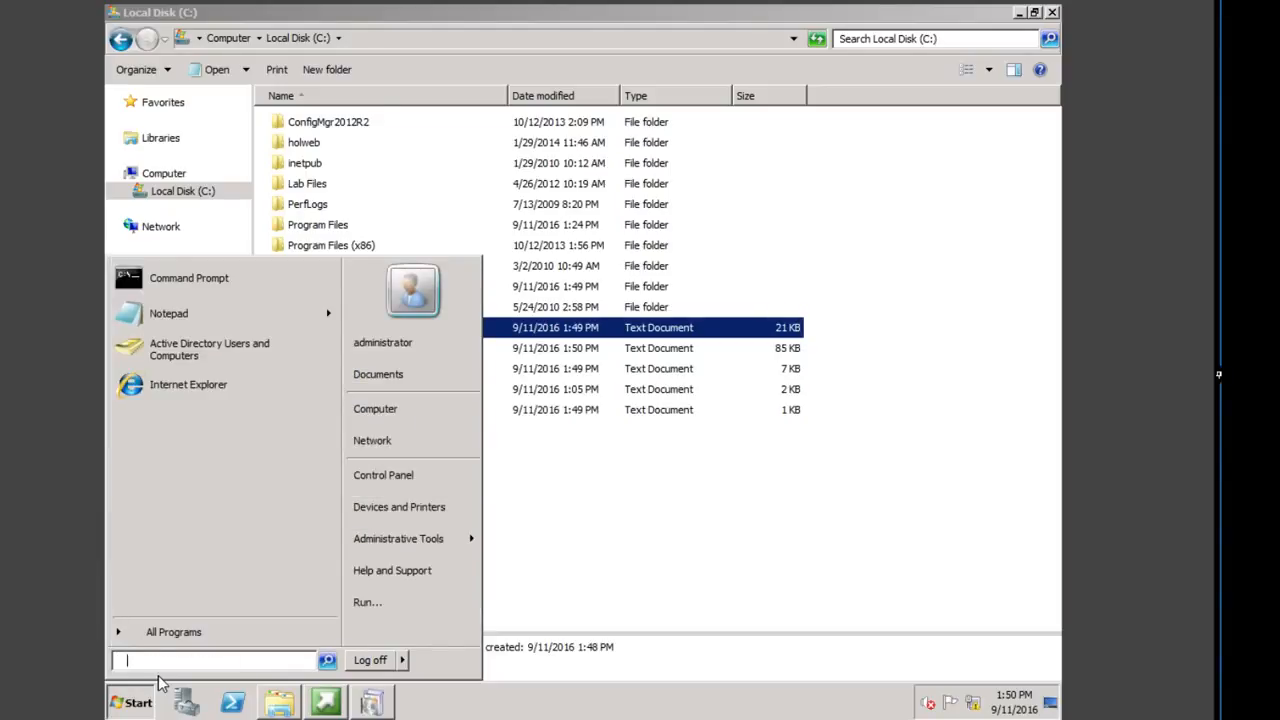
# Search for %temp% and open the Temp folder
pyautogui.write('%%')
pyautogui.press('Left')
pyautogui.write('t')
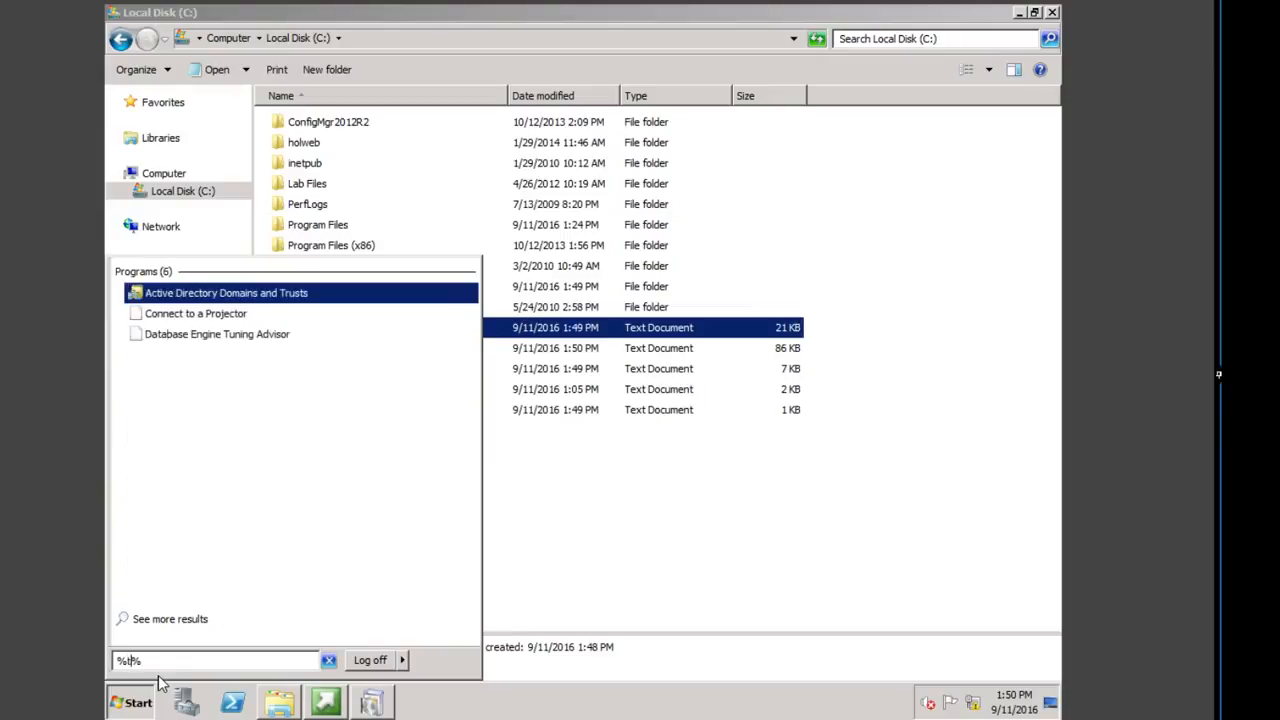
pyautogui.write('emp')
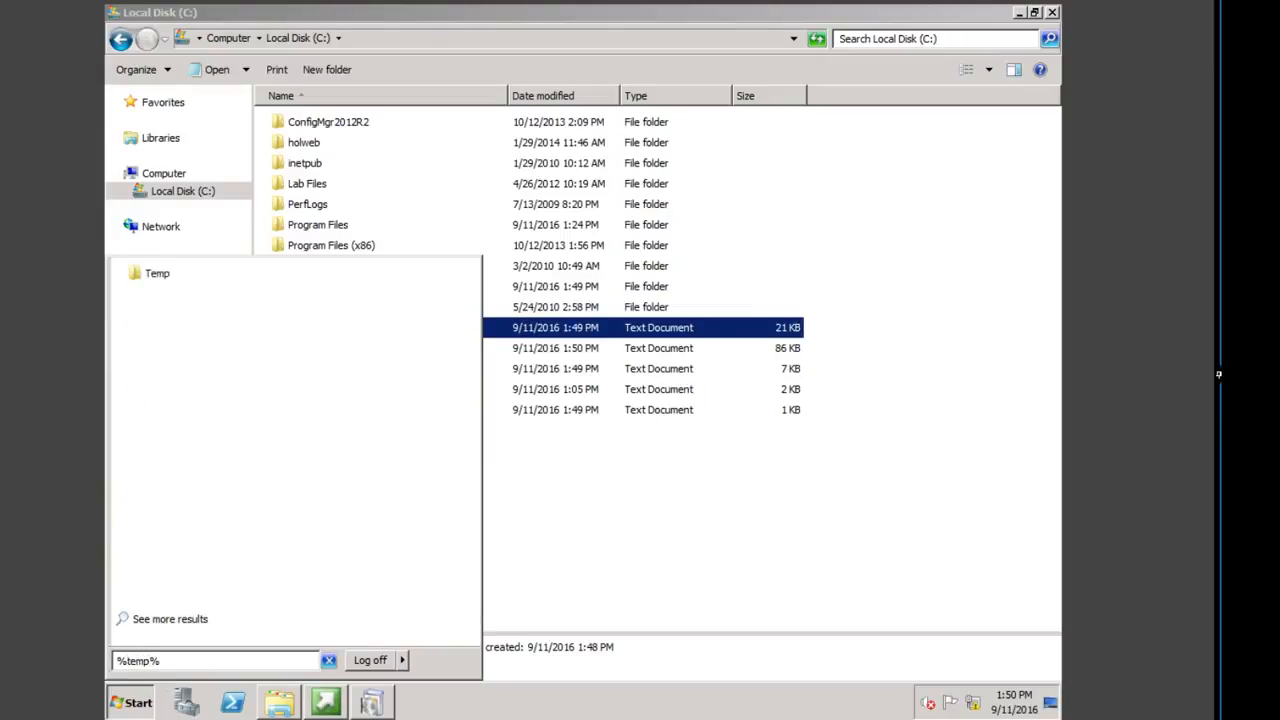
pyautogui.click(157, 273)
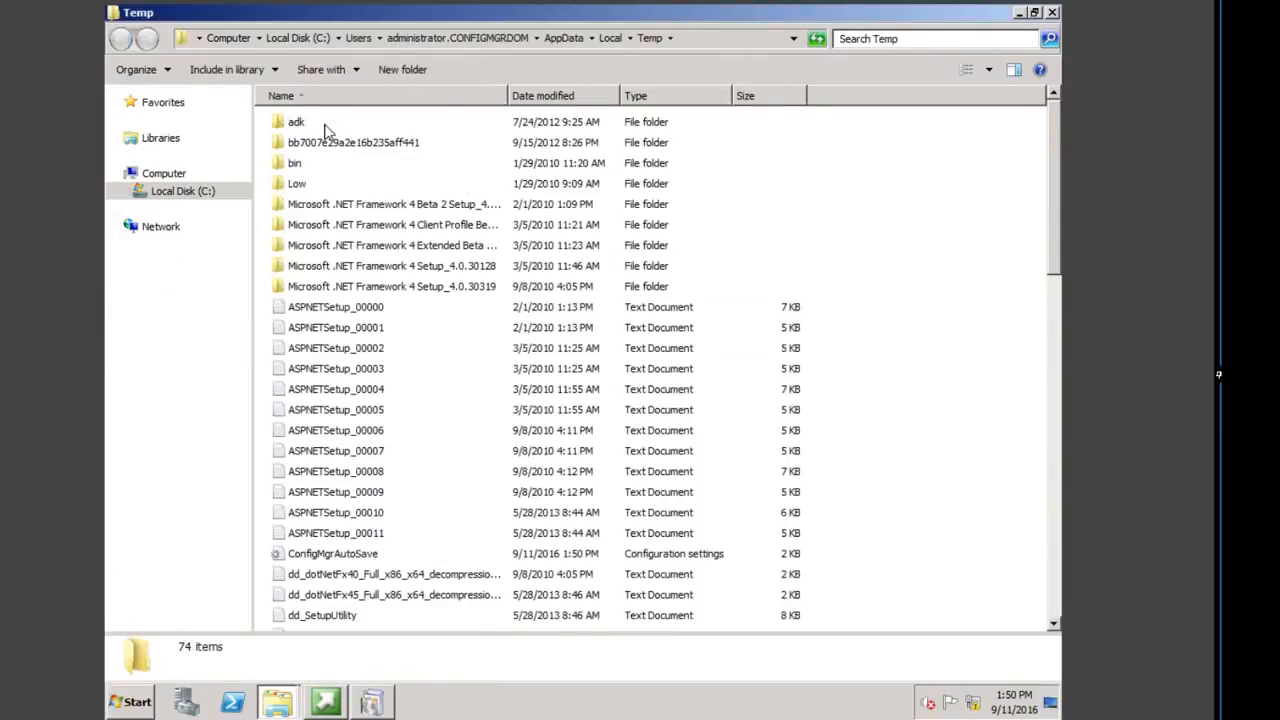
# Review the saved setup options in the ConfigMgrAutoSave file, and close the file and the Temp and Local Disk (C:) windows
pyautogui.click(338, 556)
pyautogui.rightClick(338, 556)
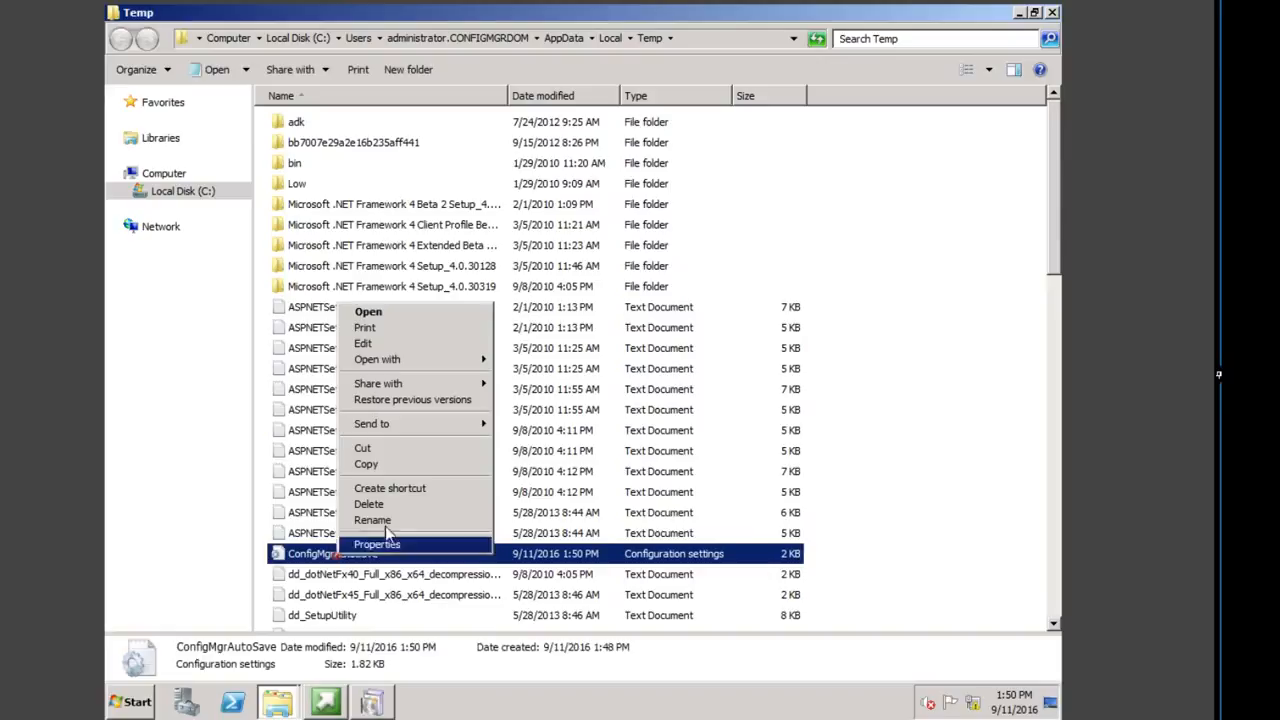
pyautogui.click(383, 311)
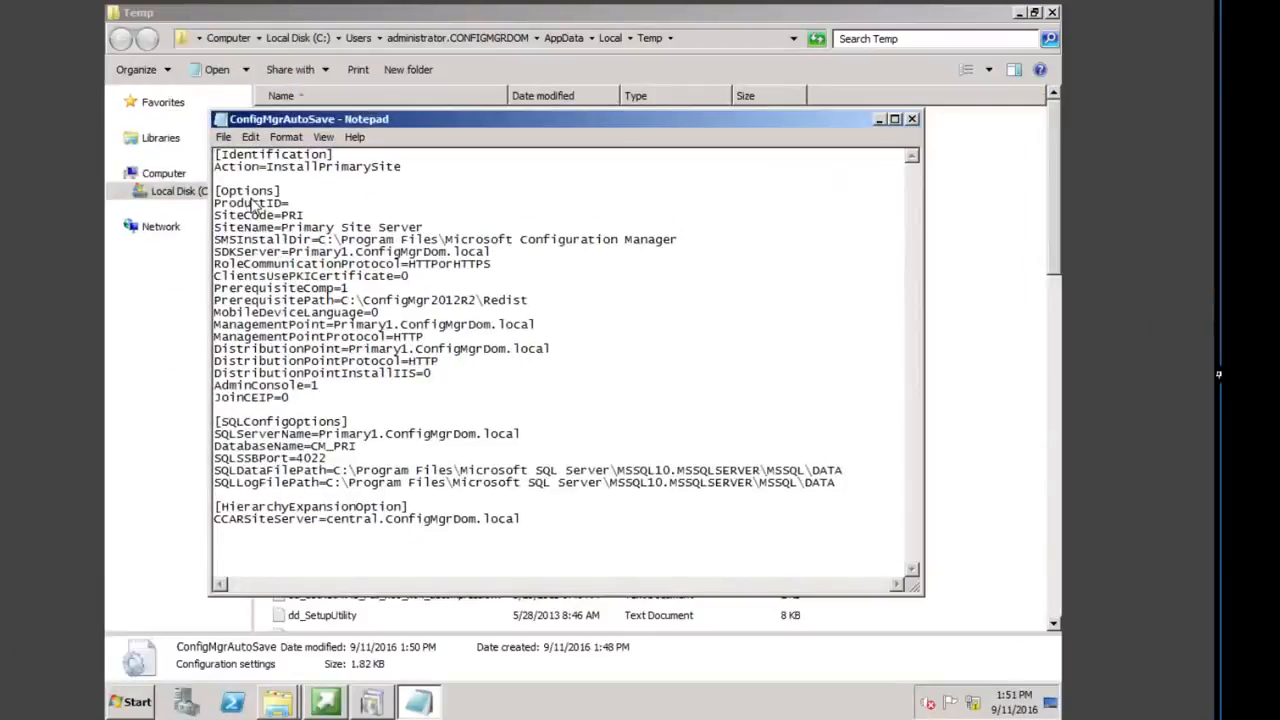
pyautogui.click(912, 119)
pyautogui.click(912, 119)
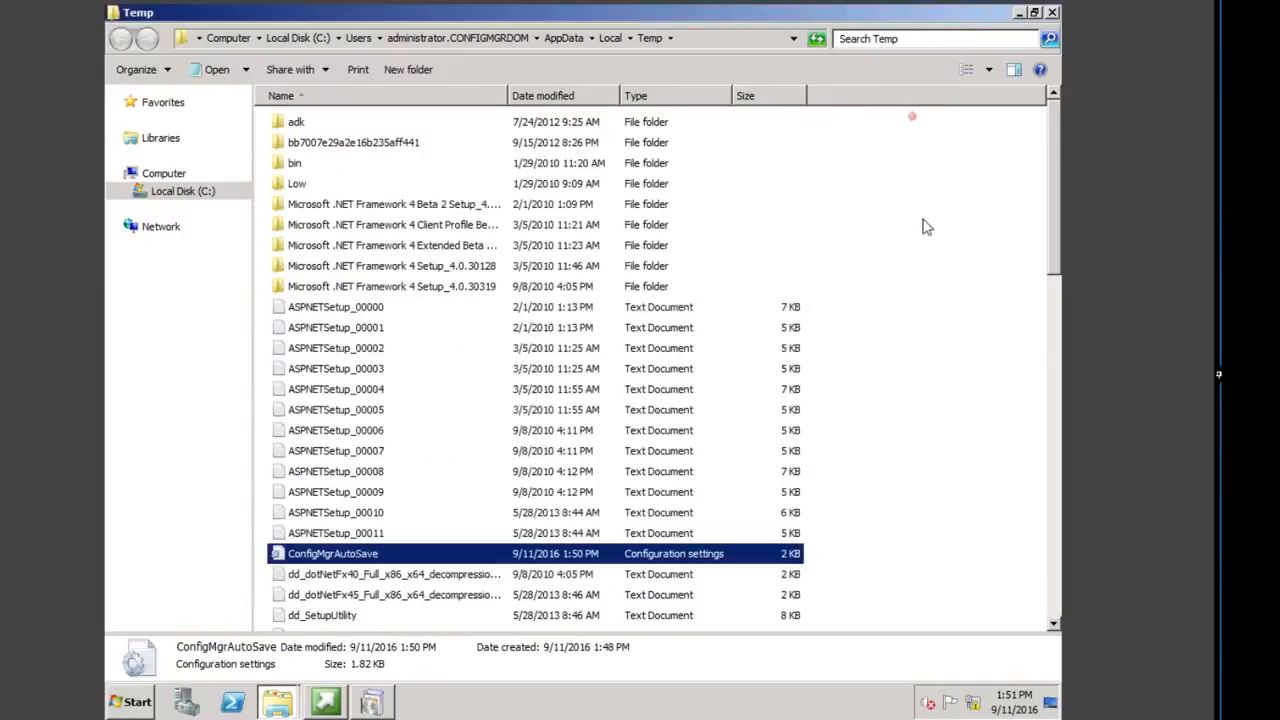
pyautogui.click(1052, 12)
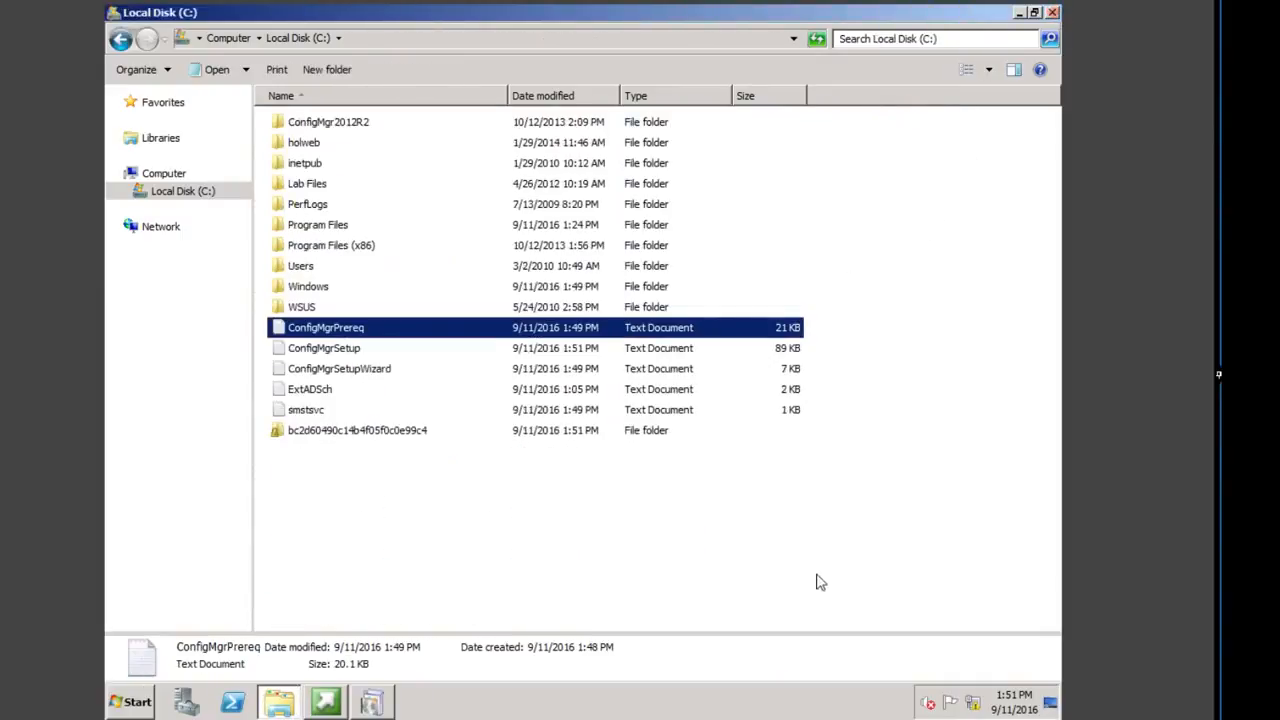
pyautogui.click(1052, 12)
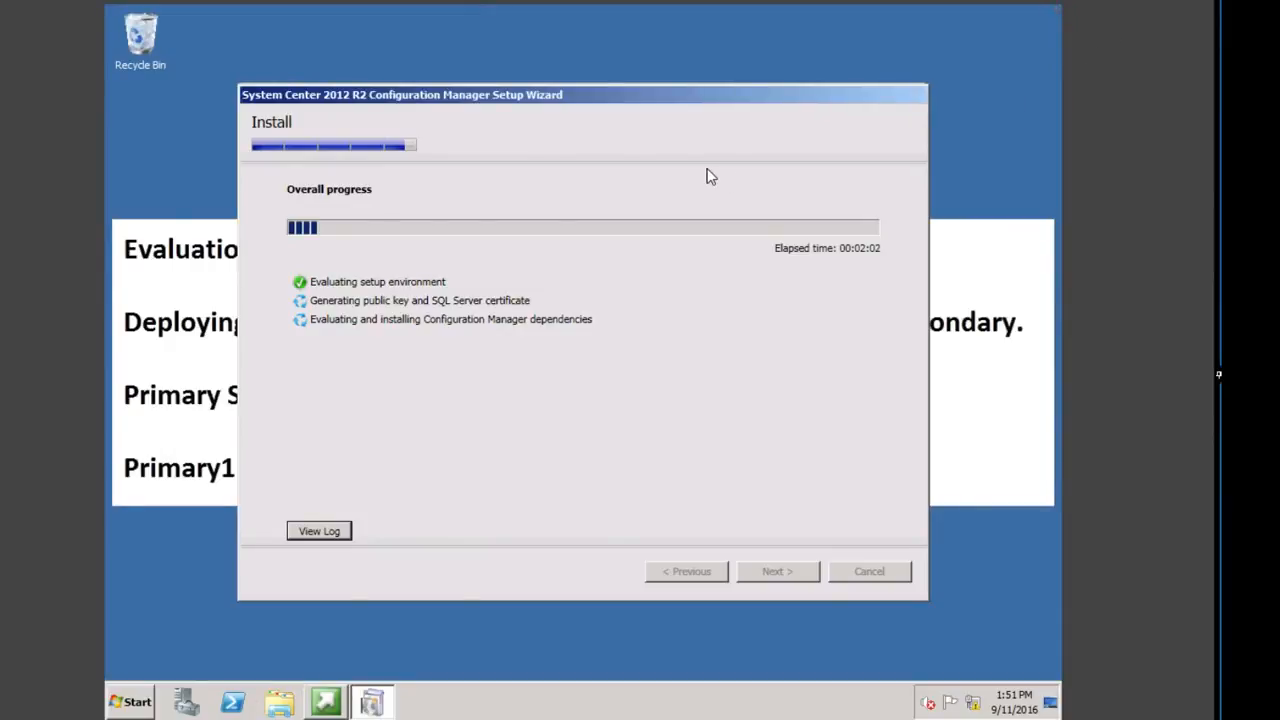
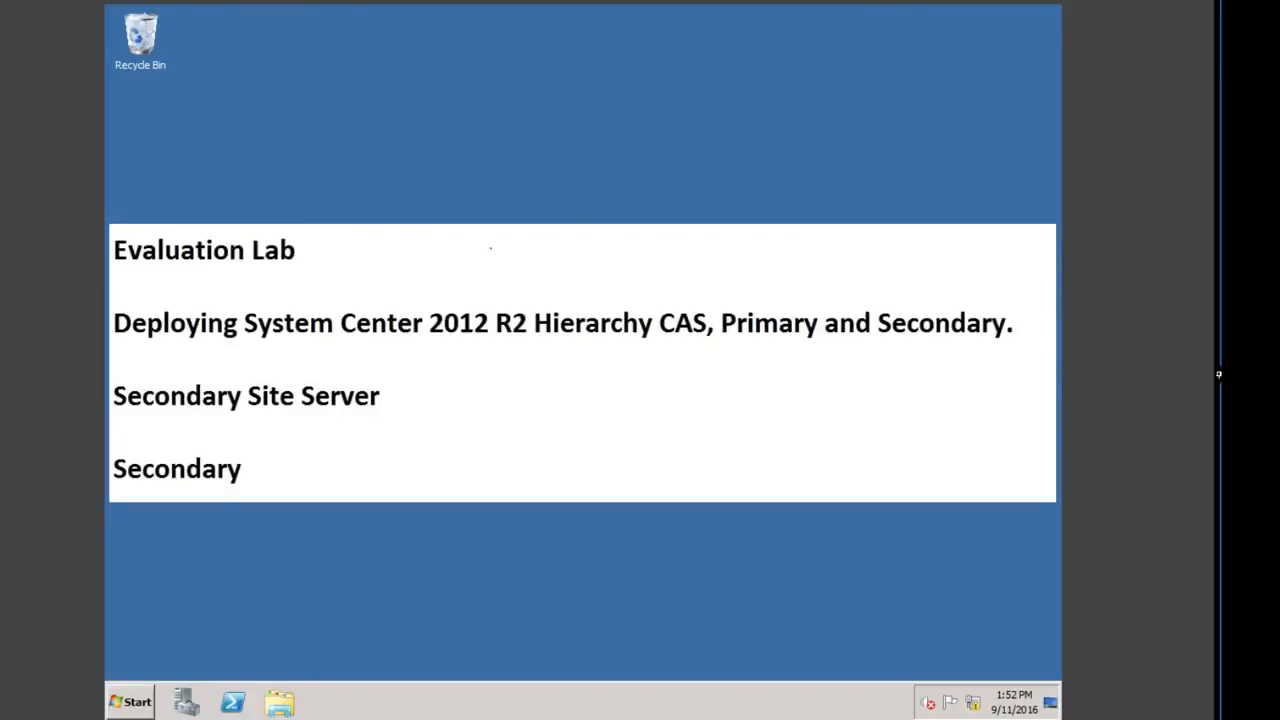
# On the secondary site server, open Computer Management and bring up the properties of the local Administrators group
pyautogui.click(130, 702)
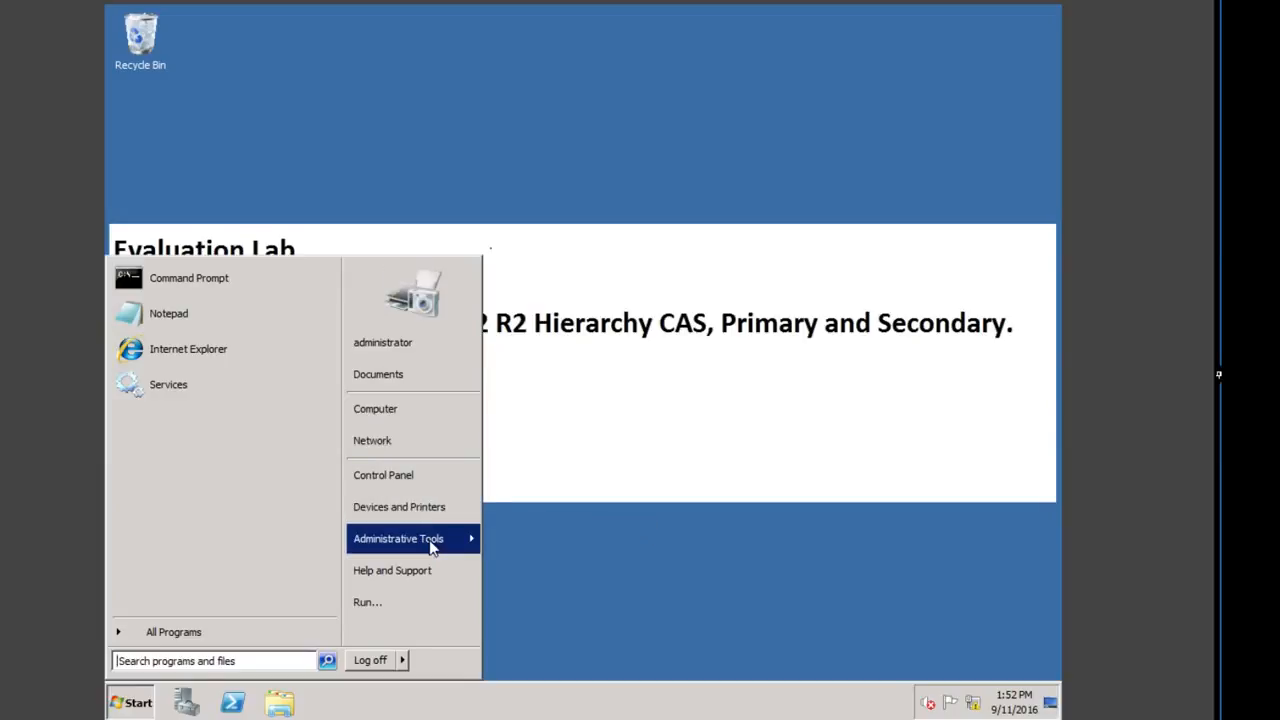
pyautogui.moveTo(432, 546)
pyautogui.moveTo(600, 212)
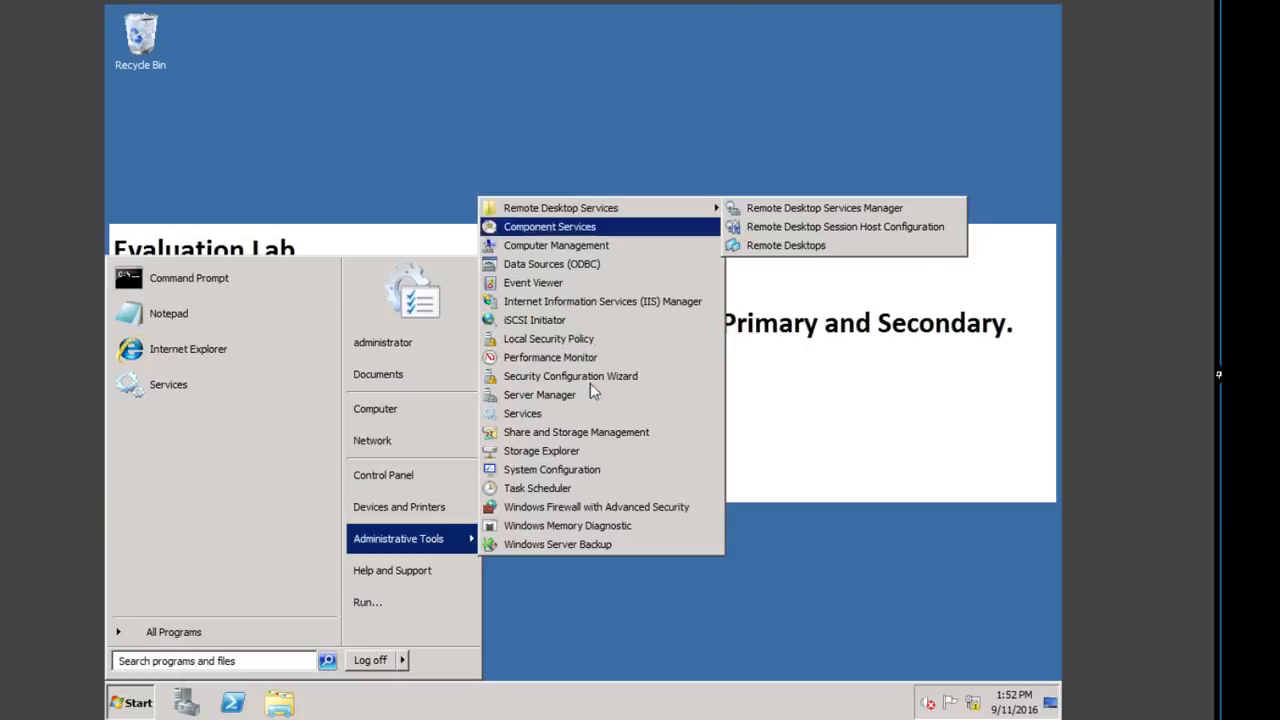
pyautogui.click(737, 233)
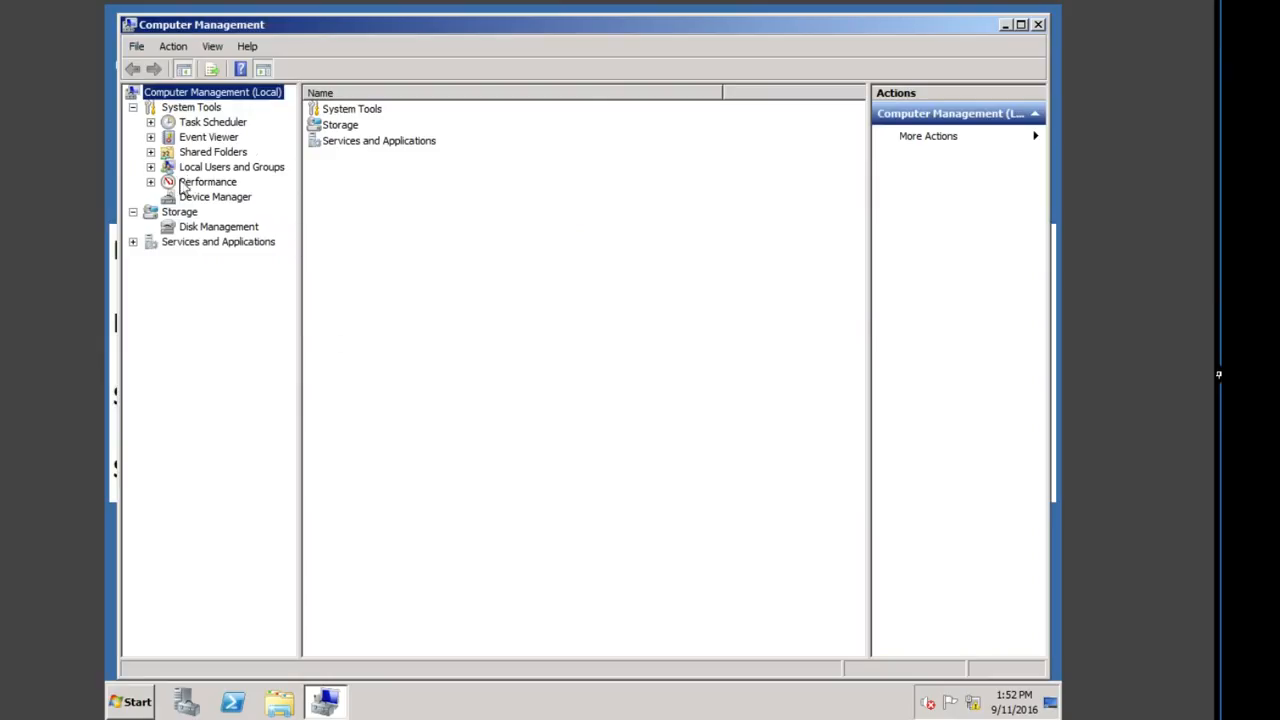
pyautogui.click(150, 167)
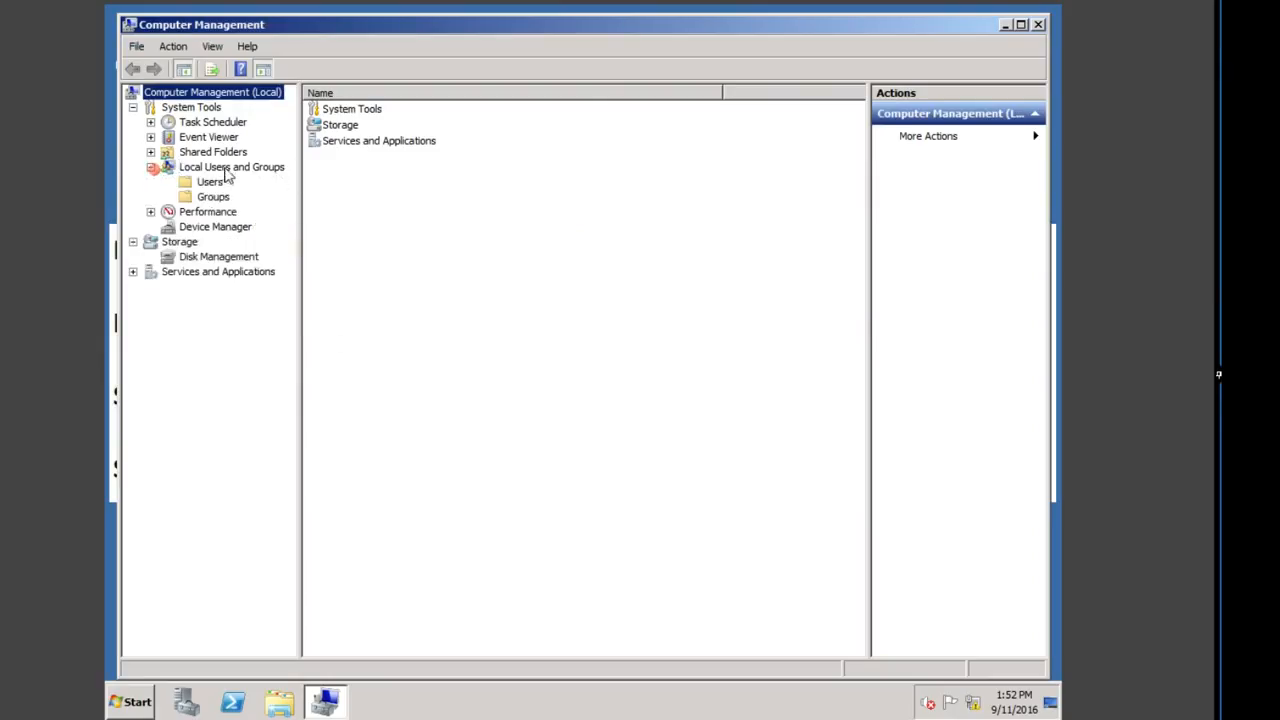
pyautogui.click(214, 198)
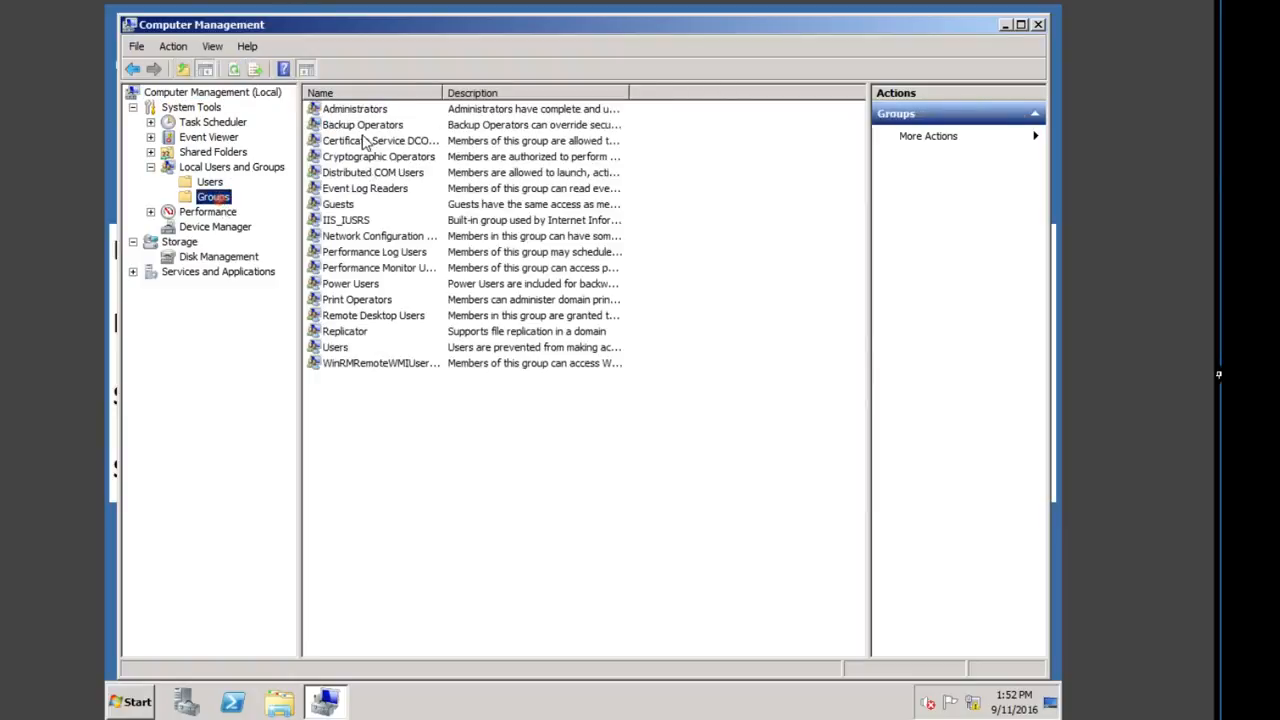
pyautogui.doubleClick(352, 110)
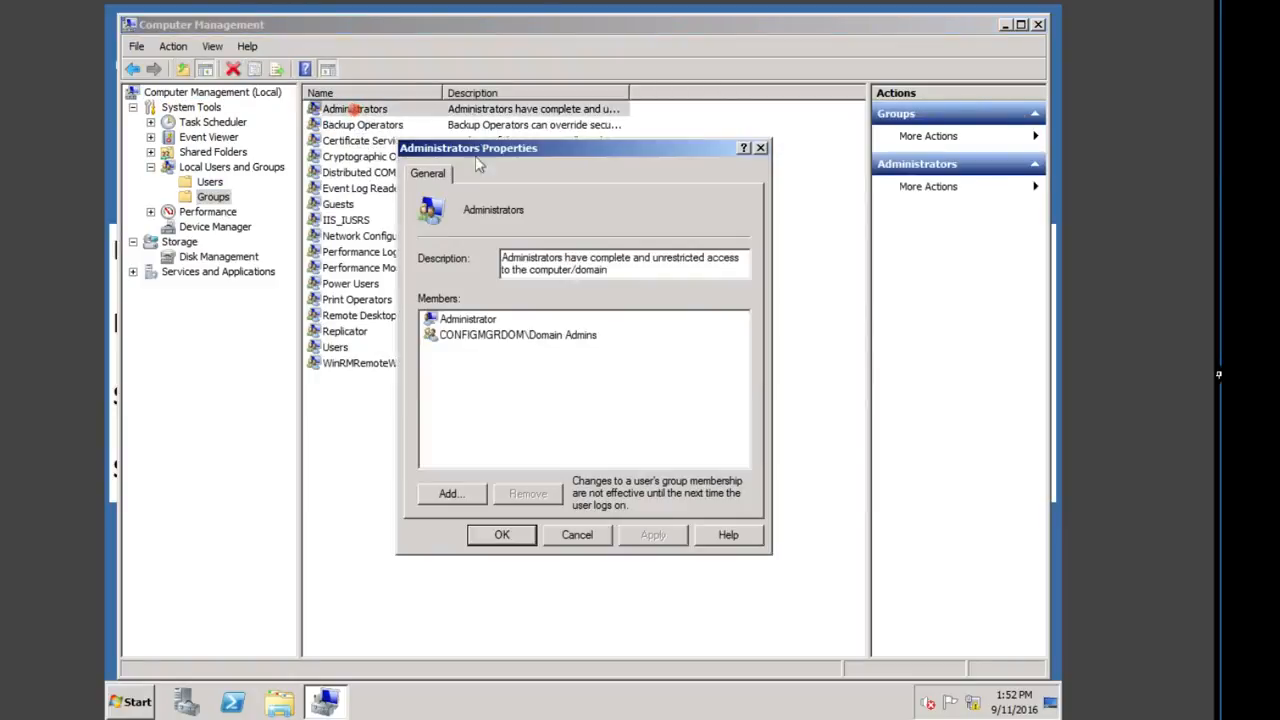
# Start adding a member to the Administrators group, limiting the object types to Computers only
pyautogui.click(449, 494)
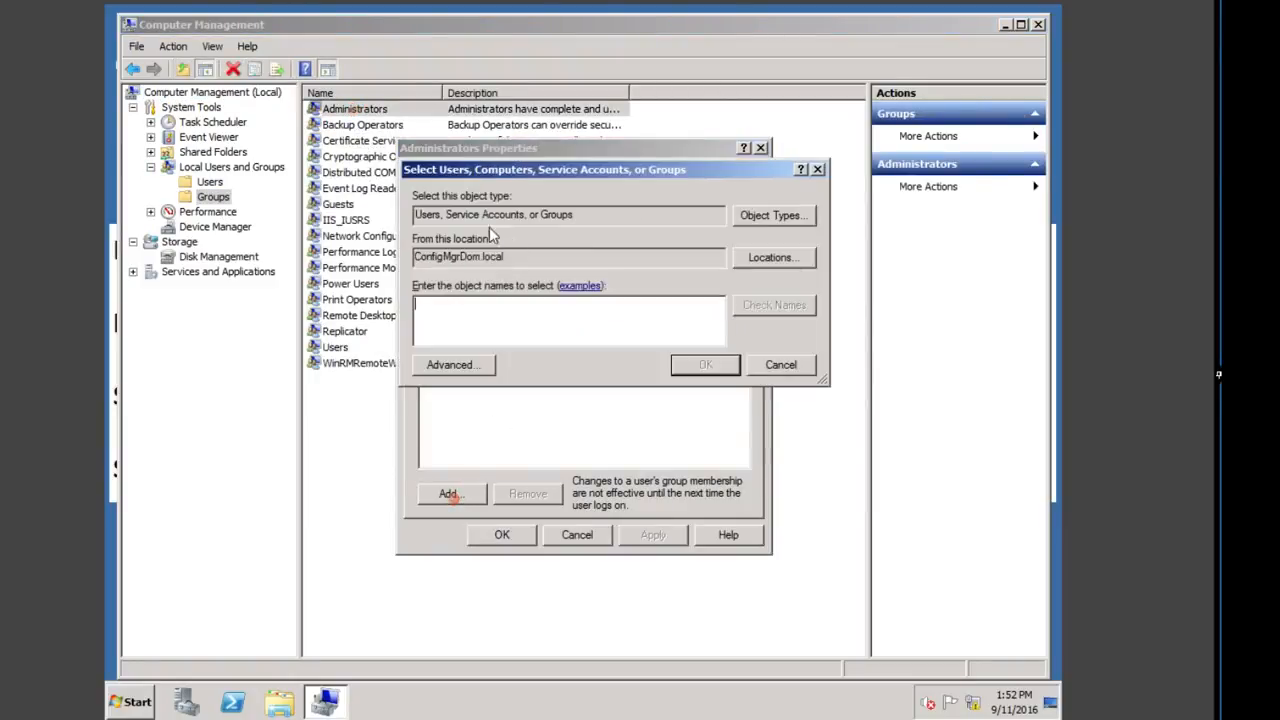
pyautogui.click(760, 216)
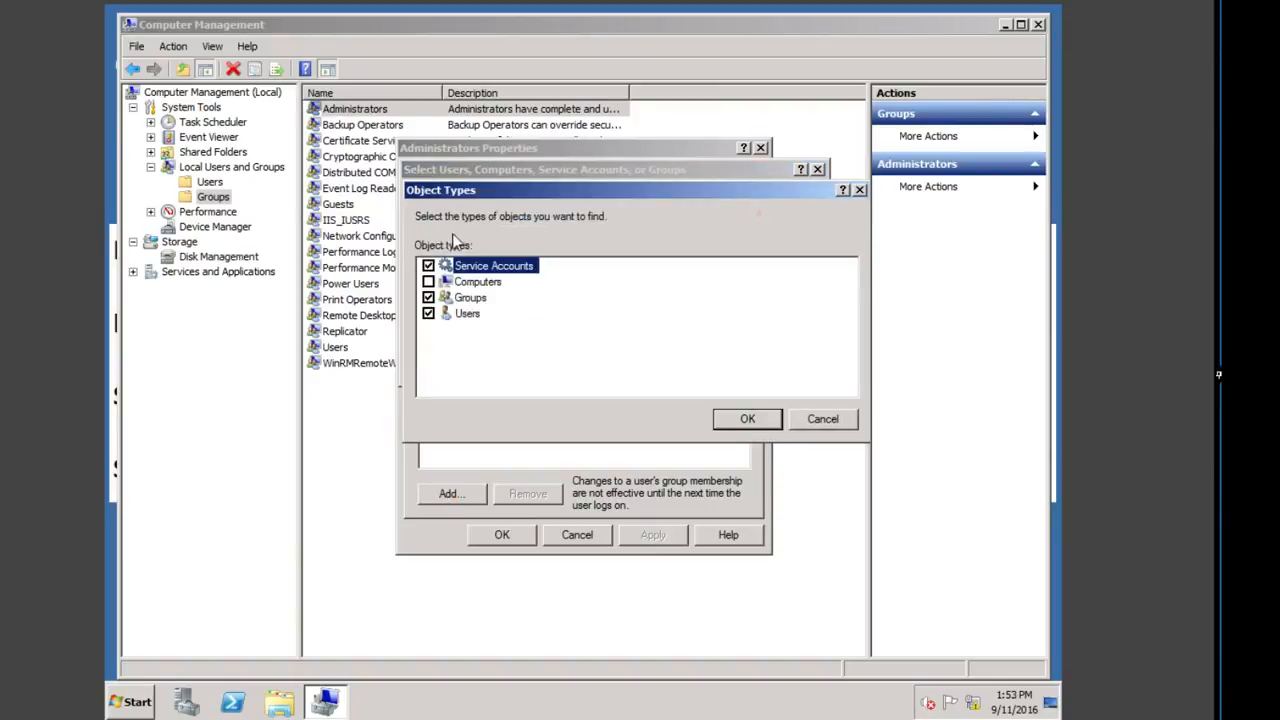
pyautogui.click(428, 266)
pyautogui.click(428, 298)
pyautogui.click(428, 314)
pyautogui.click(428, 282)
pyautogui.click(748, 418)
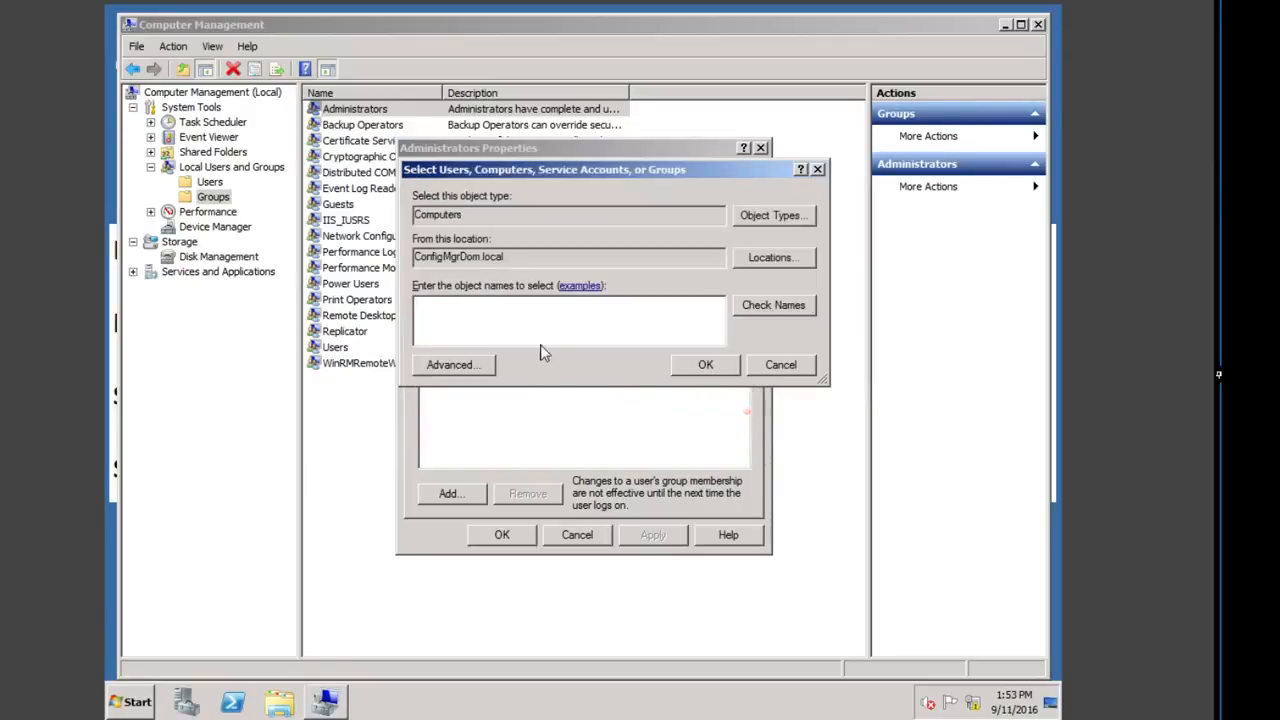
# Add the computer account PRIMARY1 to the Administrators group, save the membership, and close Computer Management
pyautogui.click(538, 309)
pyautogui.write('primary1')
pyautogui.click(770, 306)
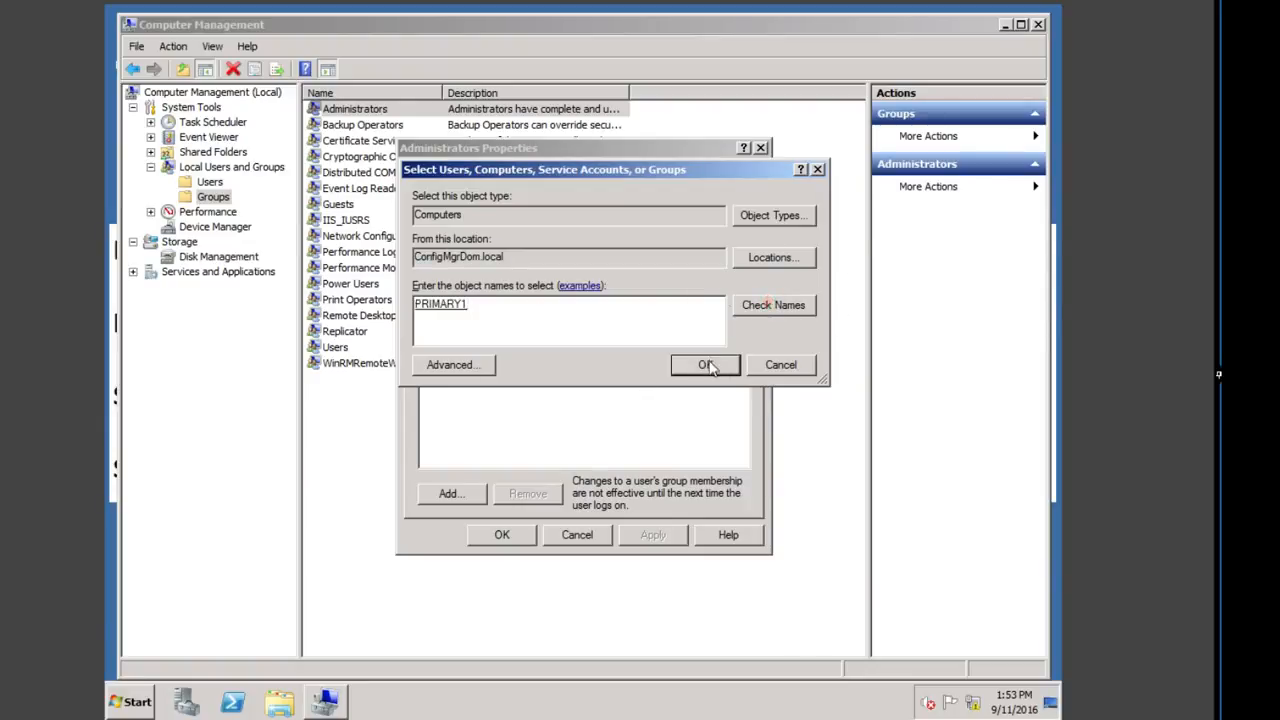
pyautogui.click(706, 364)
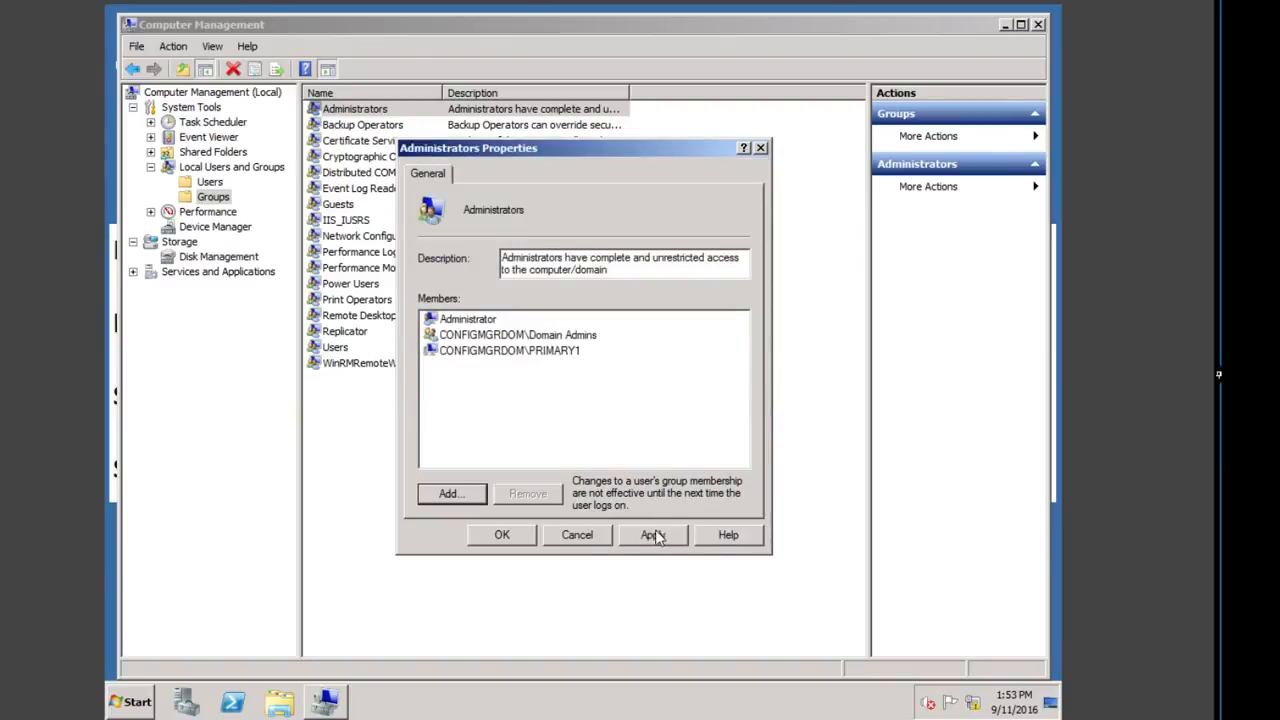
pyautogui.click(501, 535)
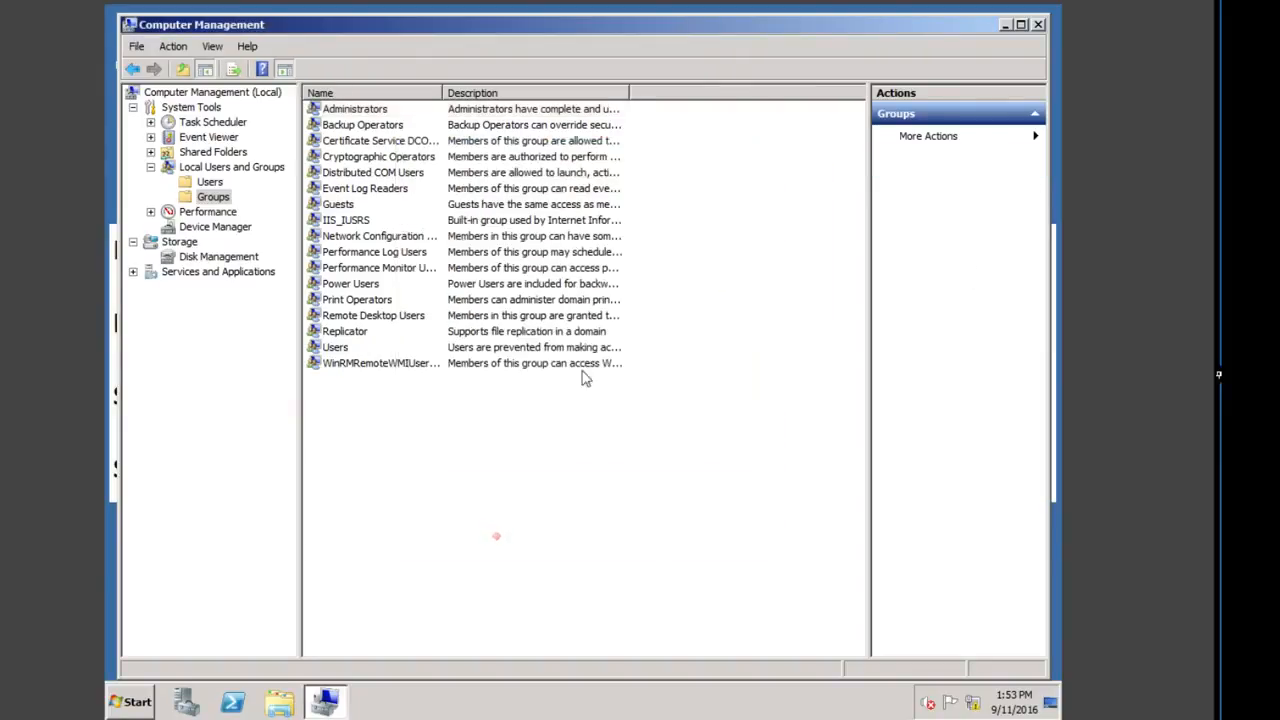
pyautogui.click(1040, 26)
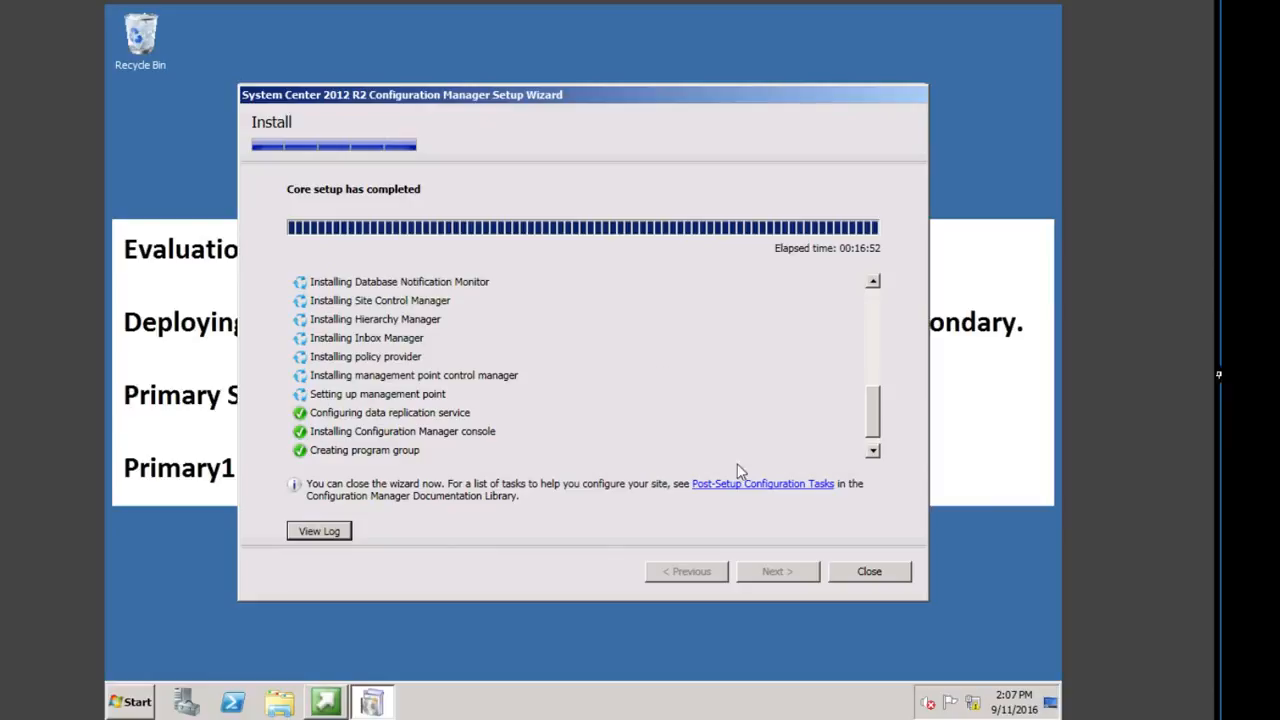
# On Primary1, read the final entries of the ConfigMgrSetup log from the setup wizard, and close the log
pyautogui.click(304, 530)
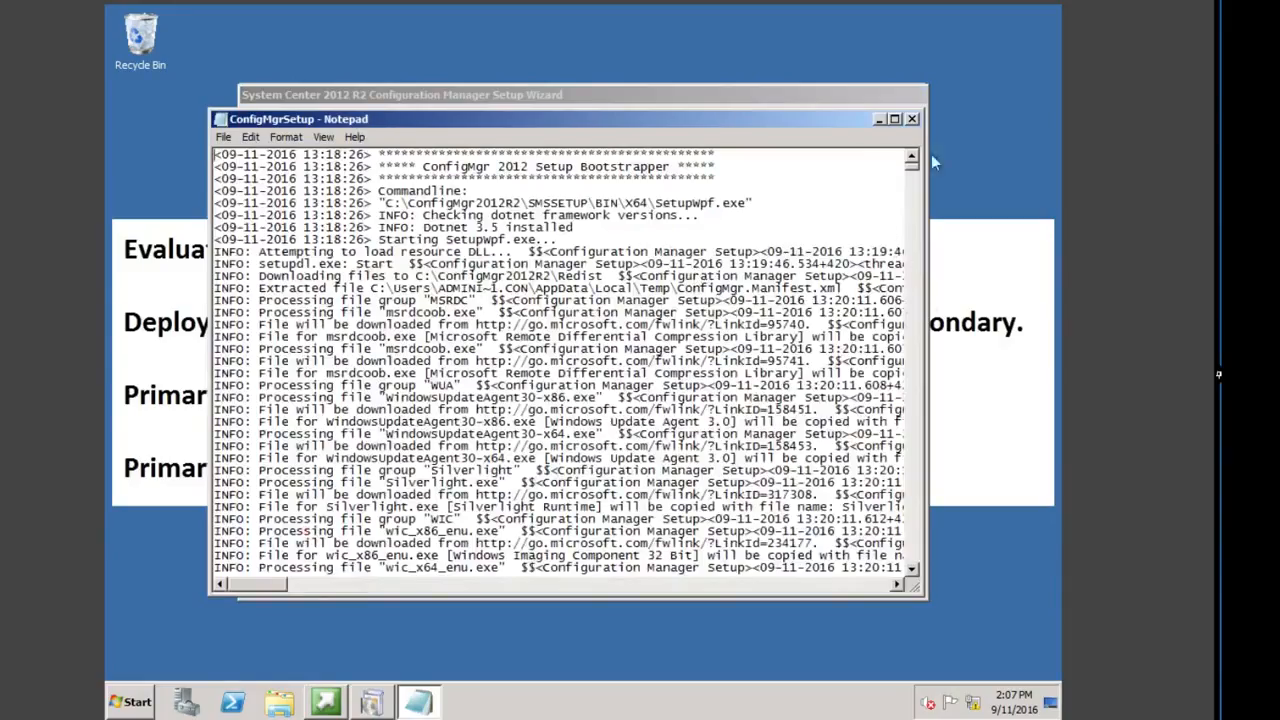
pyautogui.click(912, 162)
pyautogui.click(912, 566)
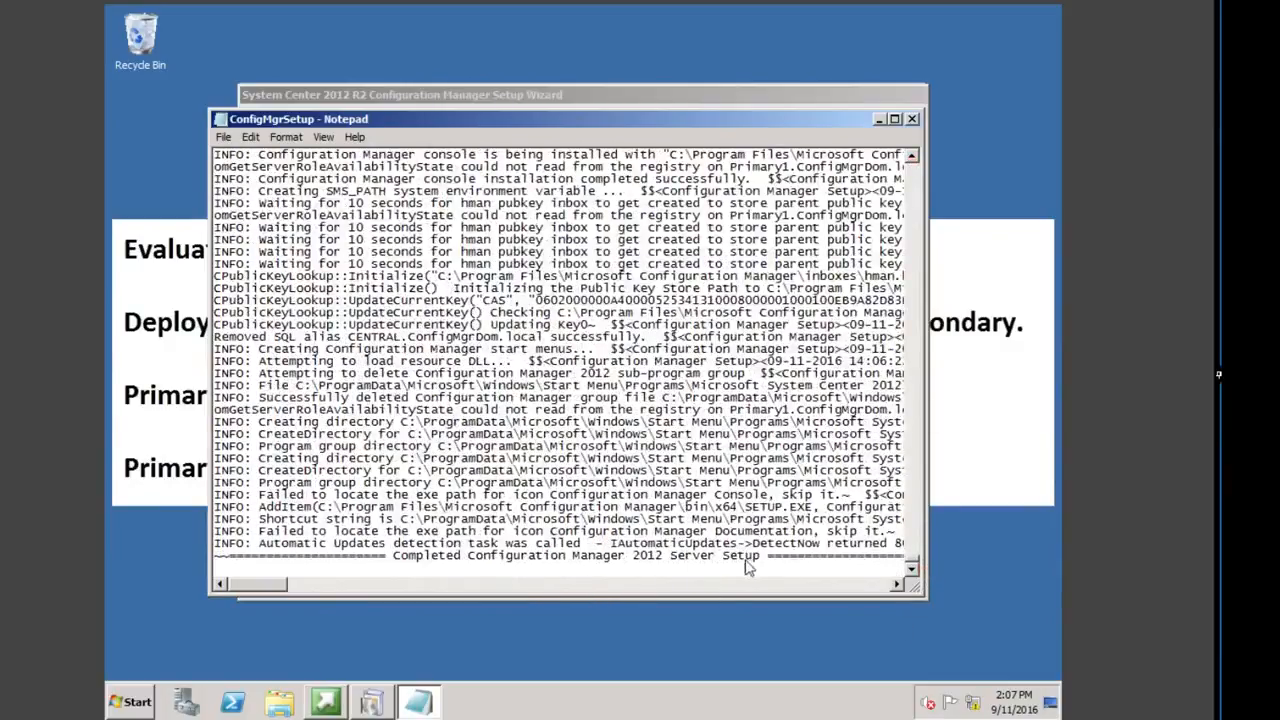
pyautogui.moveTo(760, 557); pyautogui.dragTo(402, 556)
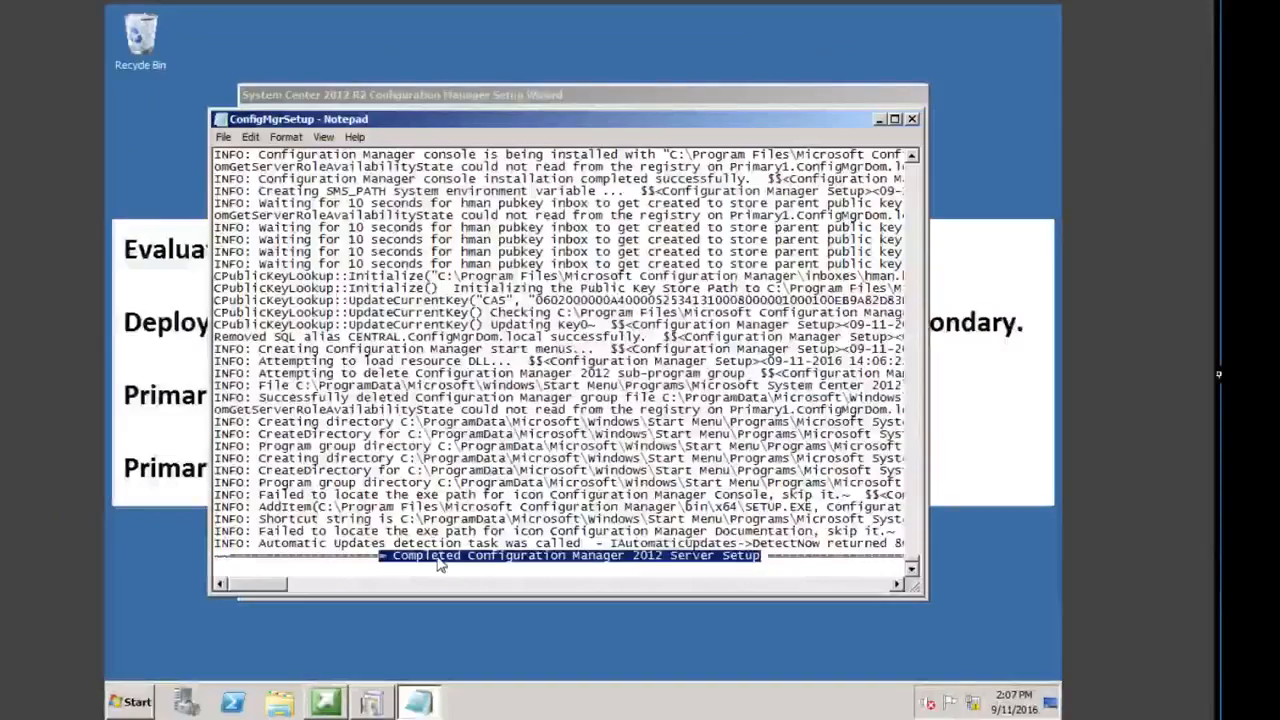
pyautogui.click(913, 121)
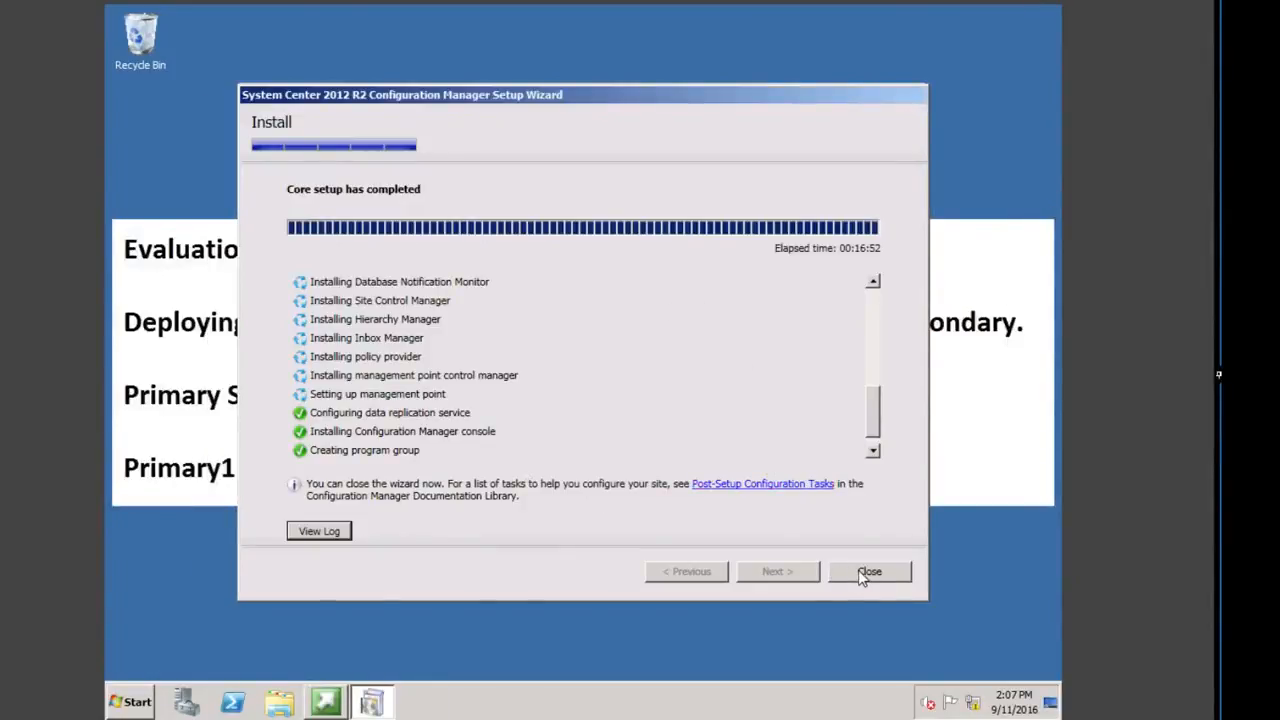
# Close the setup wizard and exit the installer launcher, and open the Configuration Manager Console on Primary1
pyautogui.click(858, 572)
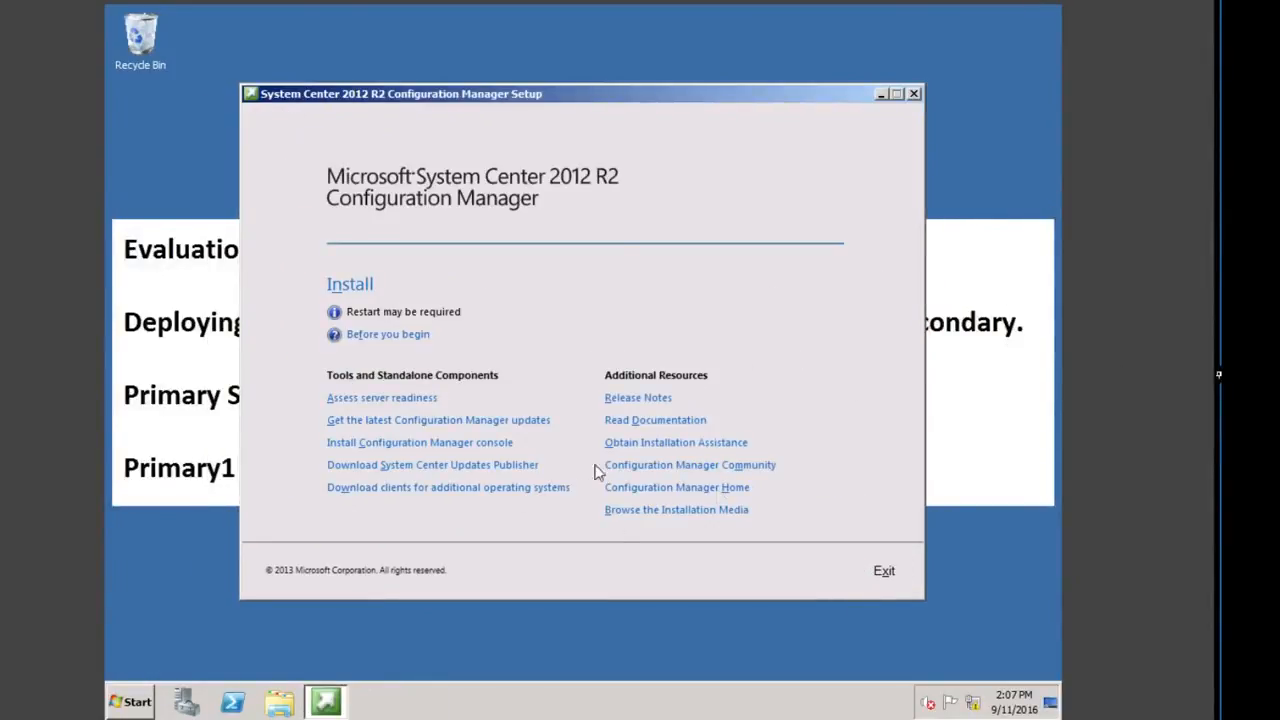
pyautogui.click(884, 574)
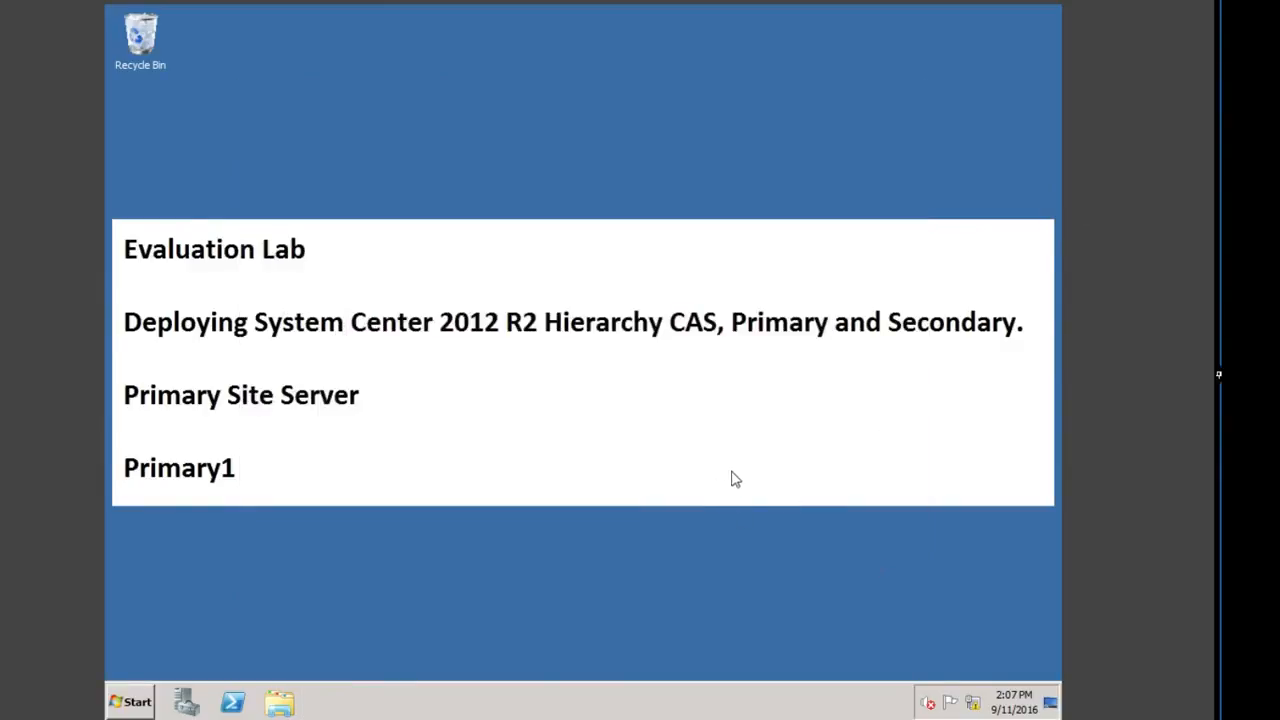
pyautogui.click(131, 703)
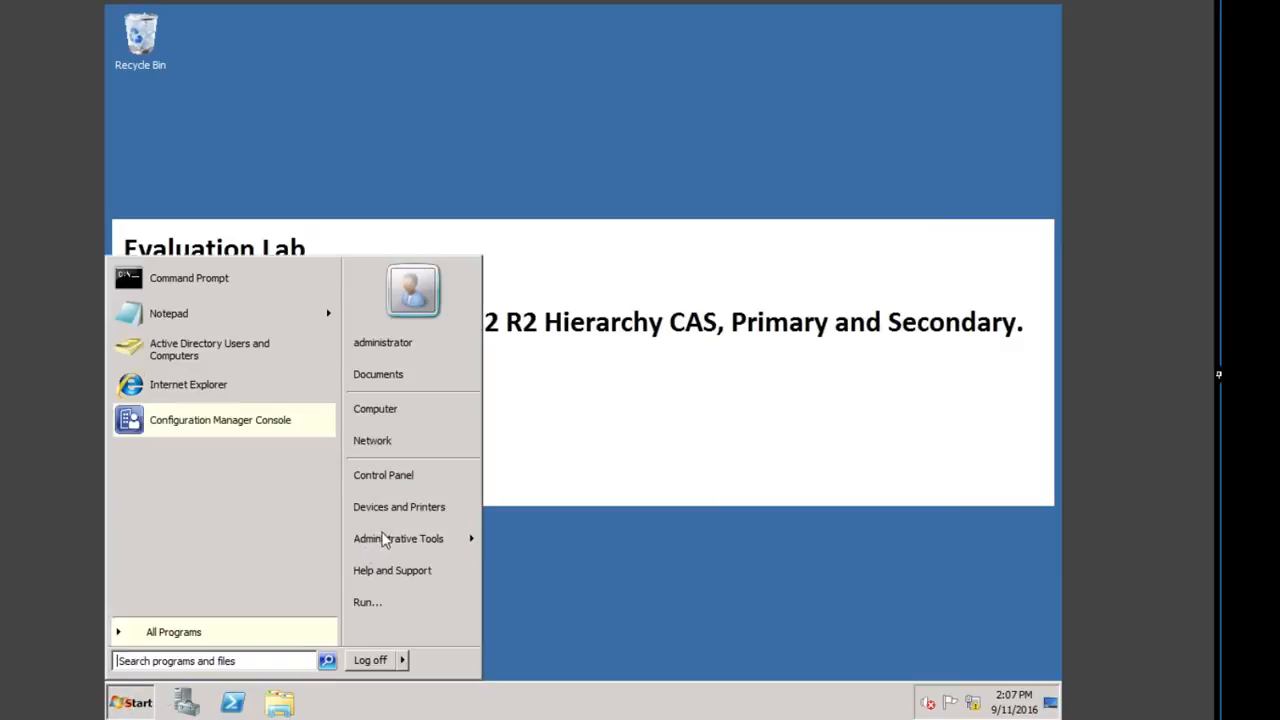
pyautogui.click(239, 422)
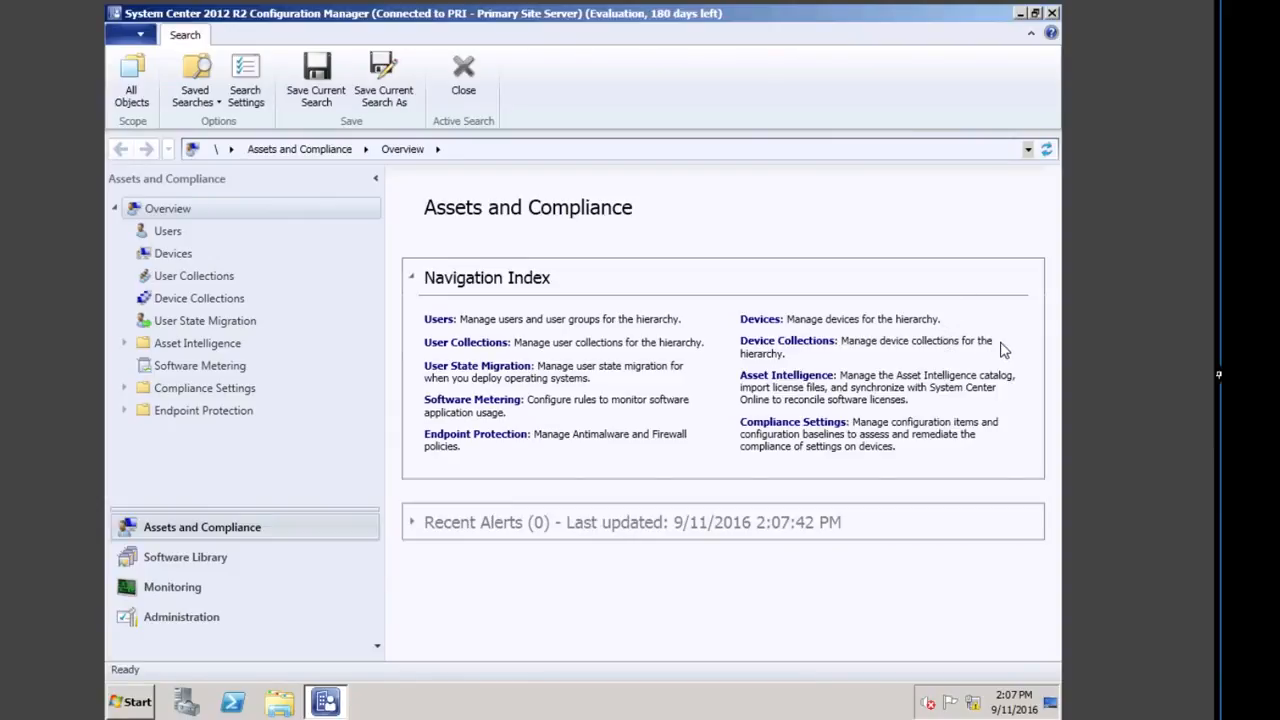
# In Monitoring, check Component Status under System Status, and inspect the database replication link between CAS and PRI
pyautogui.click(172, 588)
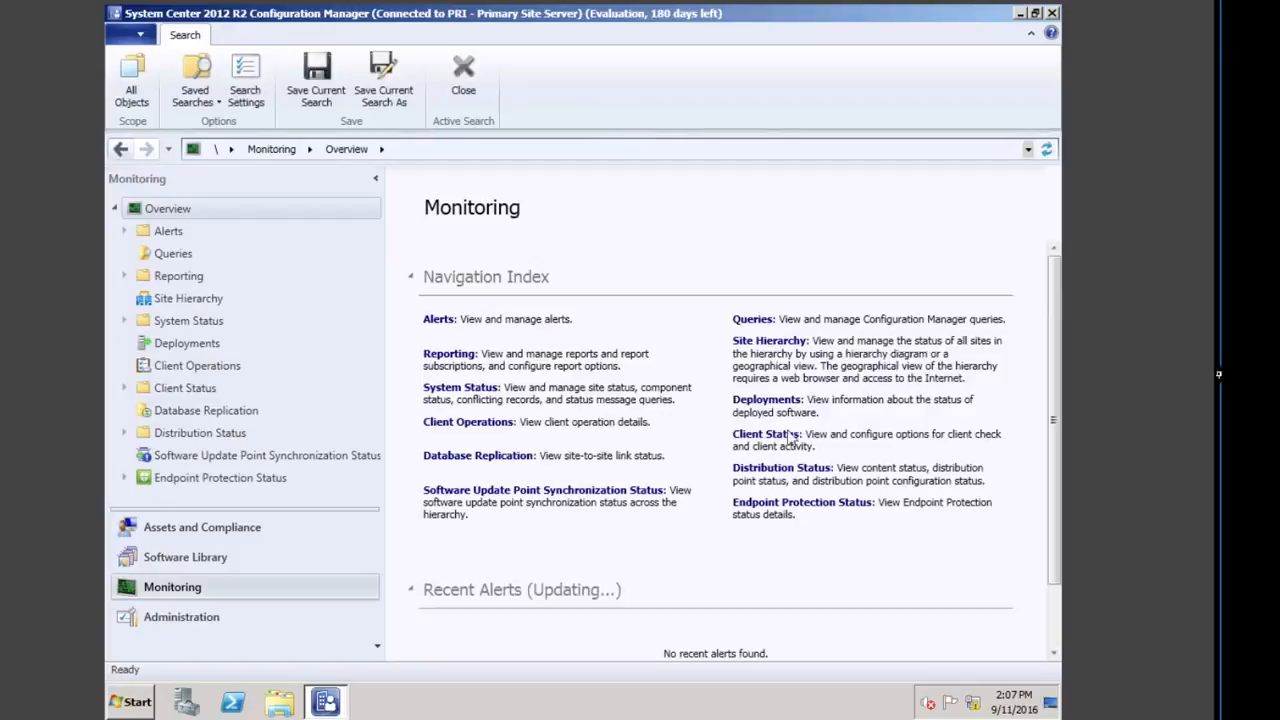
pyautogui.click(479, 387)
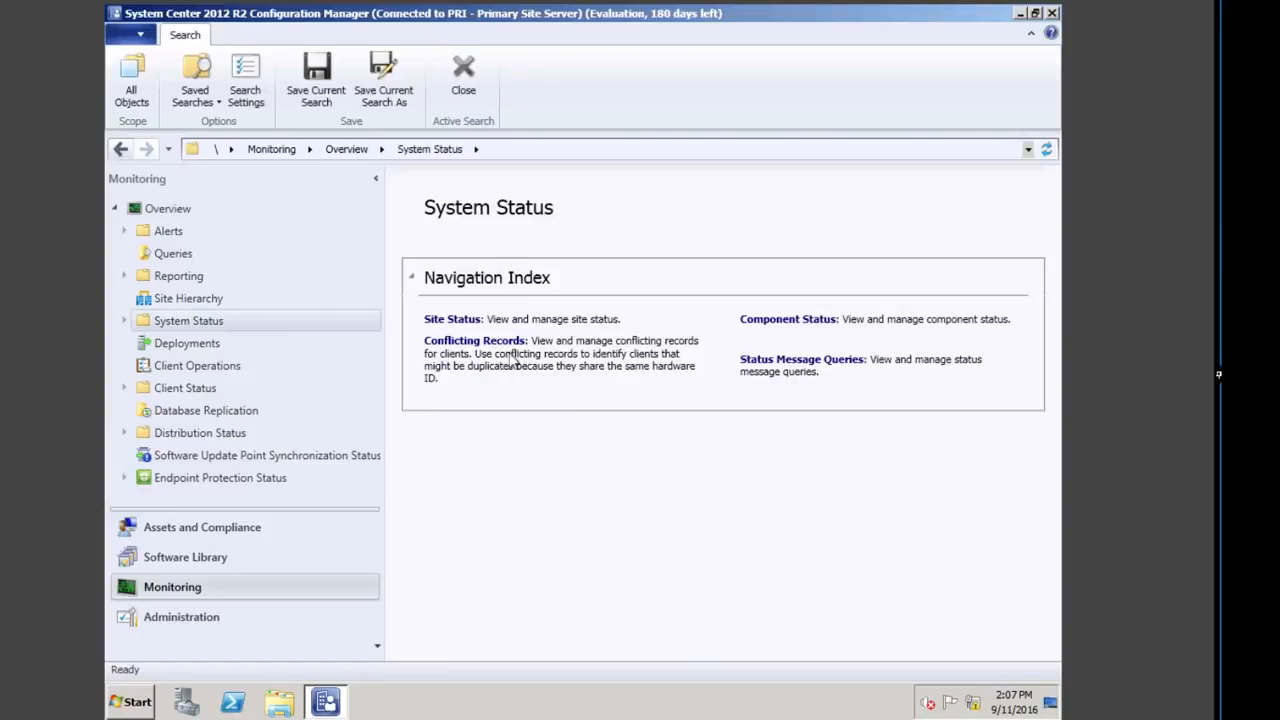
pyautogui.click(765, 320)
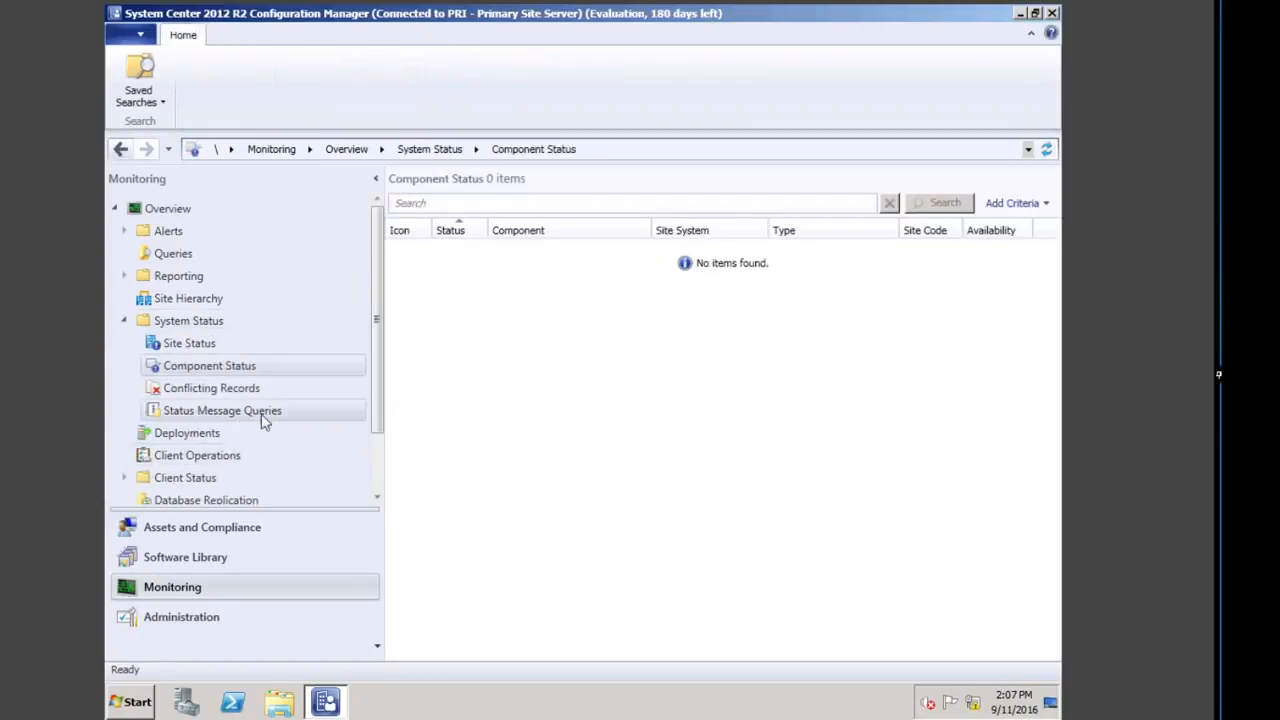
pyautogui.click(210, 503)
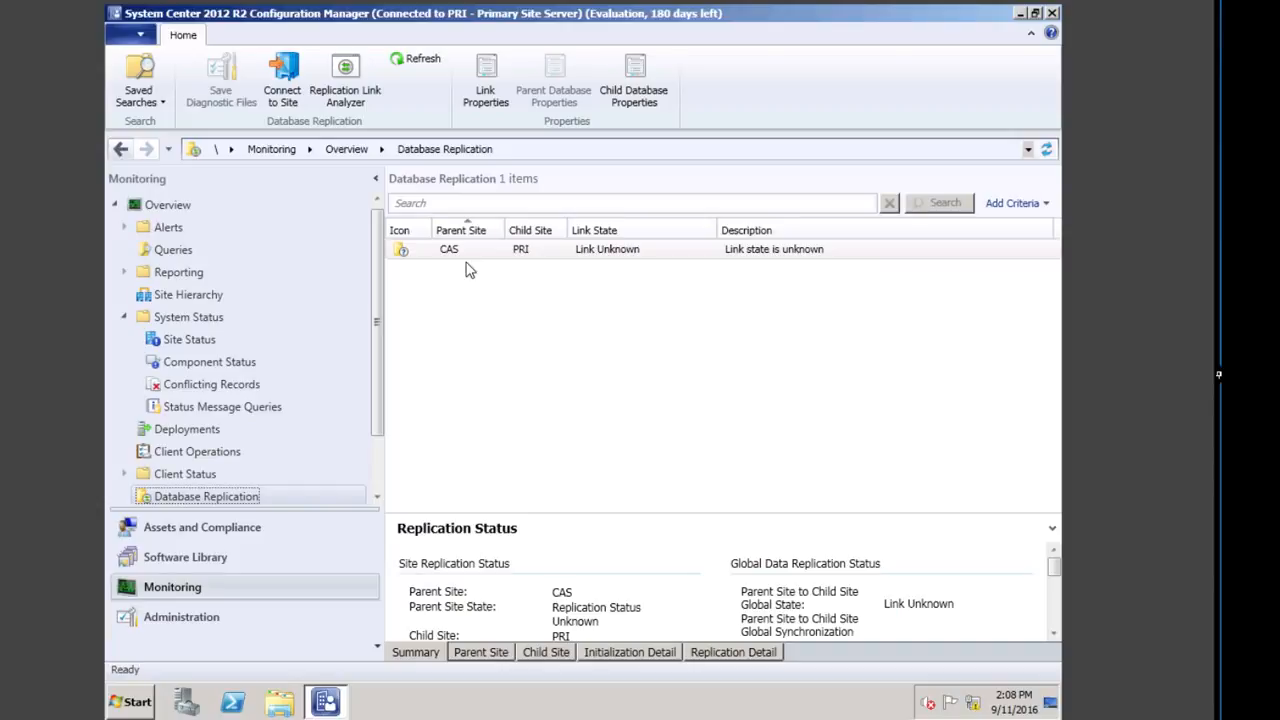
pyautogui.click(522, 255)
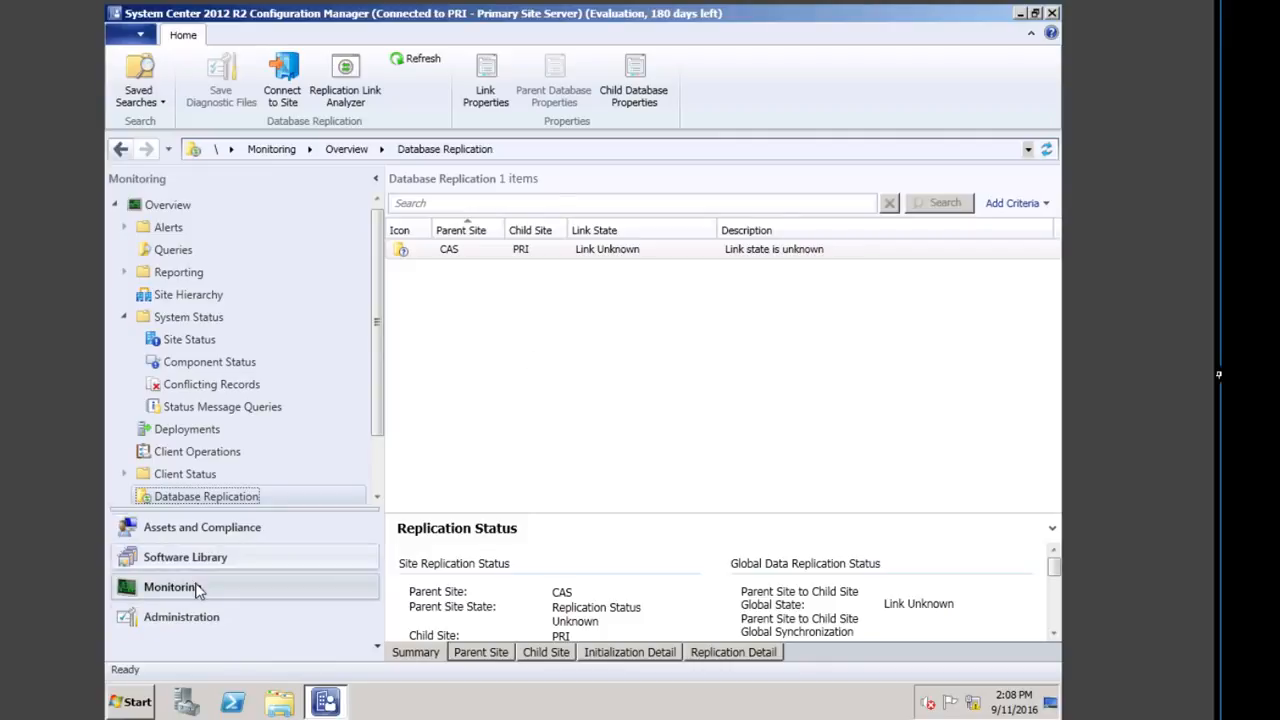
# In Administration, view the boundaries under Hierarchy Configuration
pyautogui.click(188, 614)
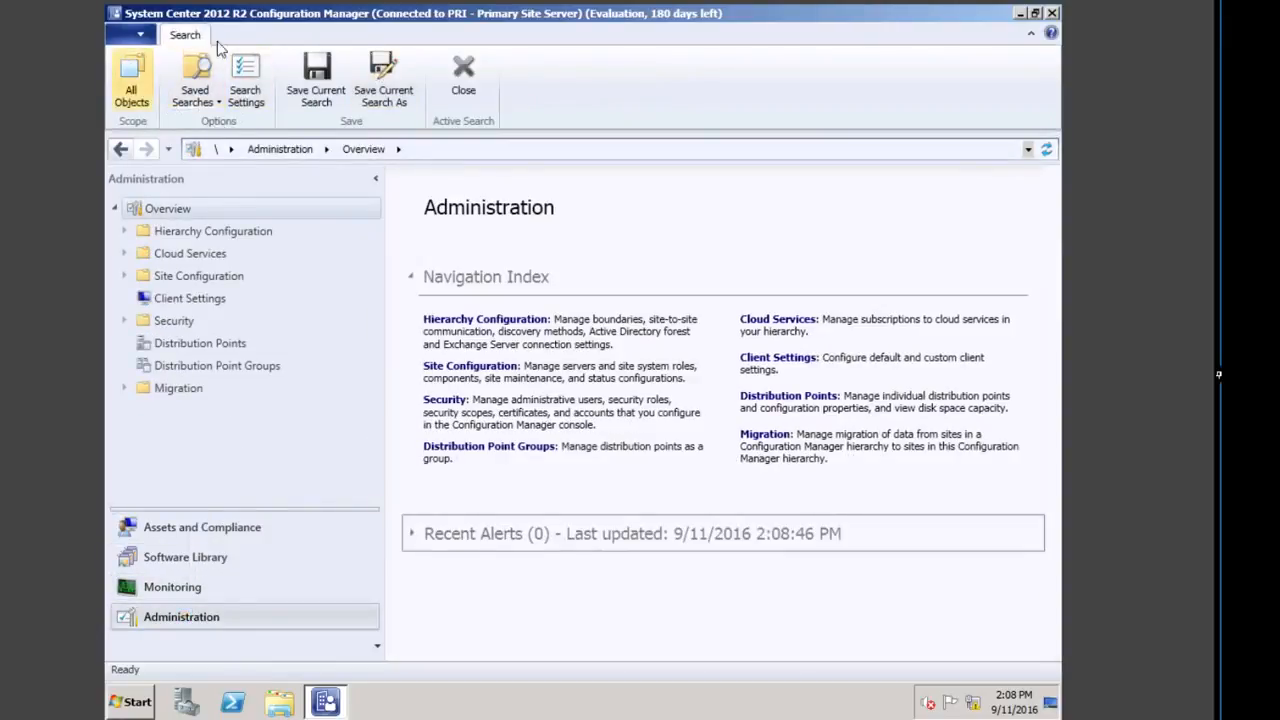
pyautogui.click(210, 231)
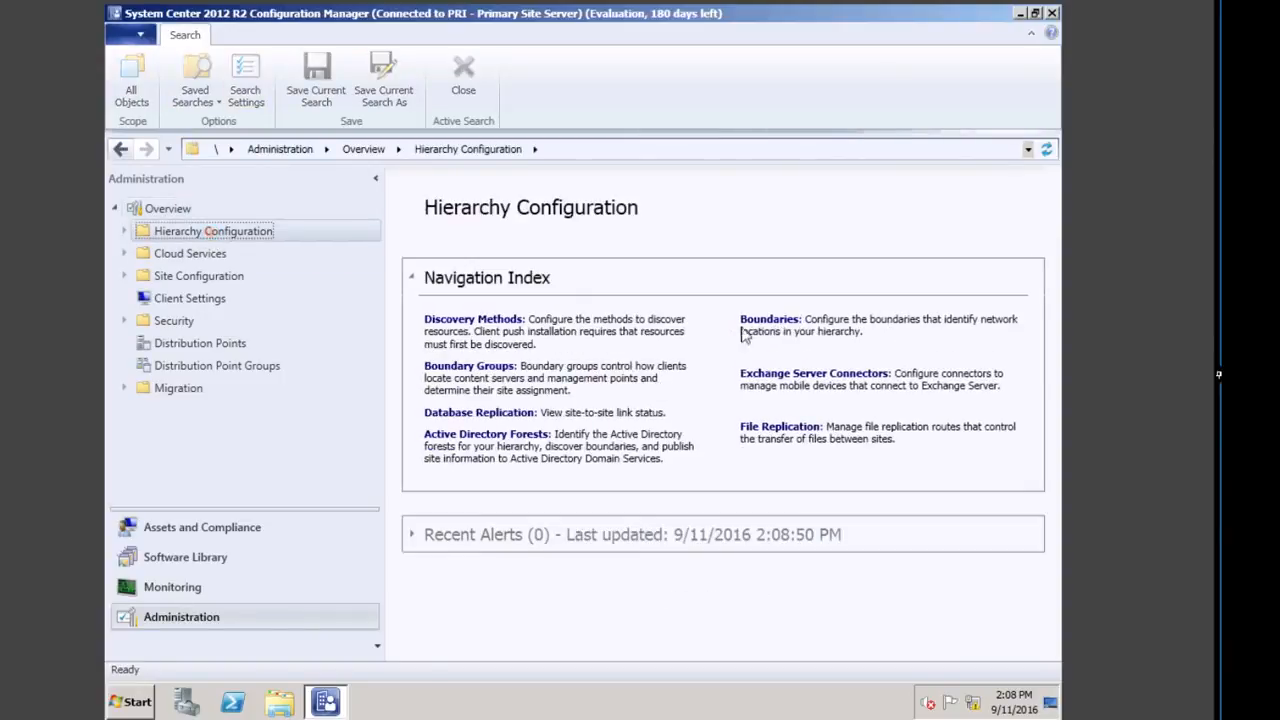
pyautogui.click(770, 320)
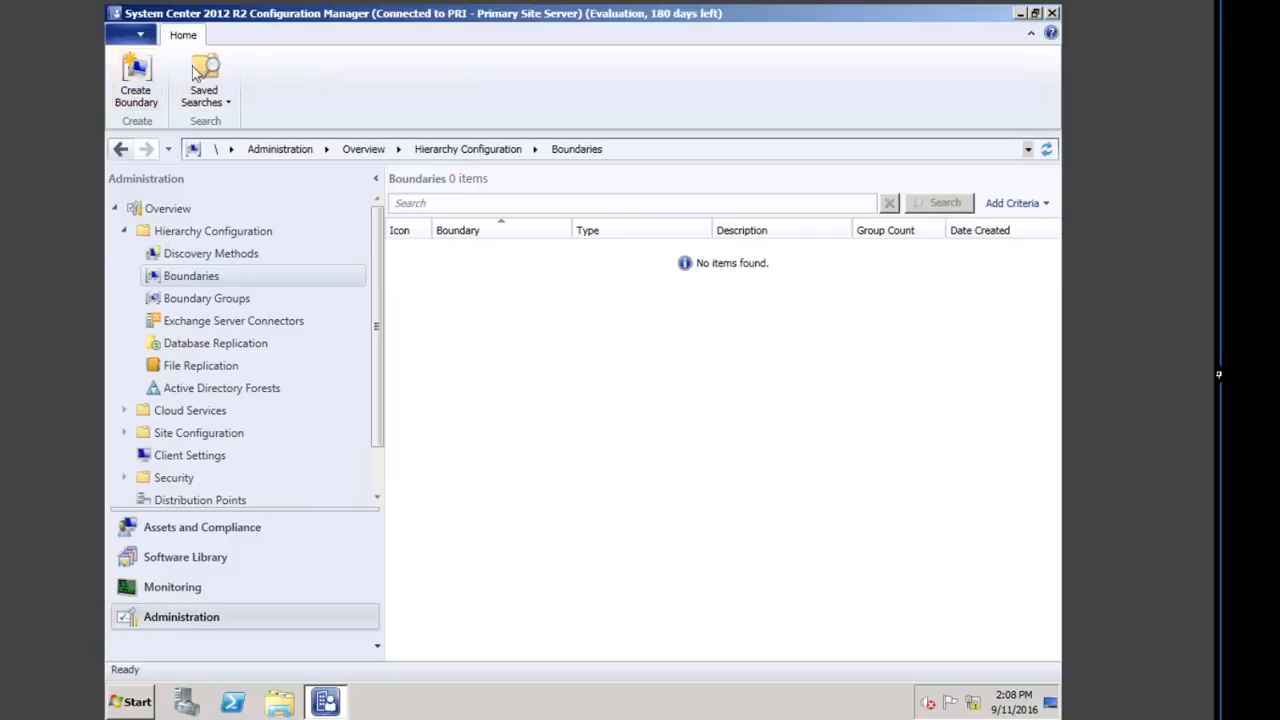
# Go back to Database Replication in Monitoring, and refresh the link state between CAS and PRI
pyautogui.click(182, 588)
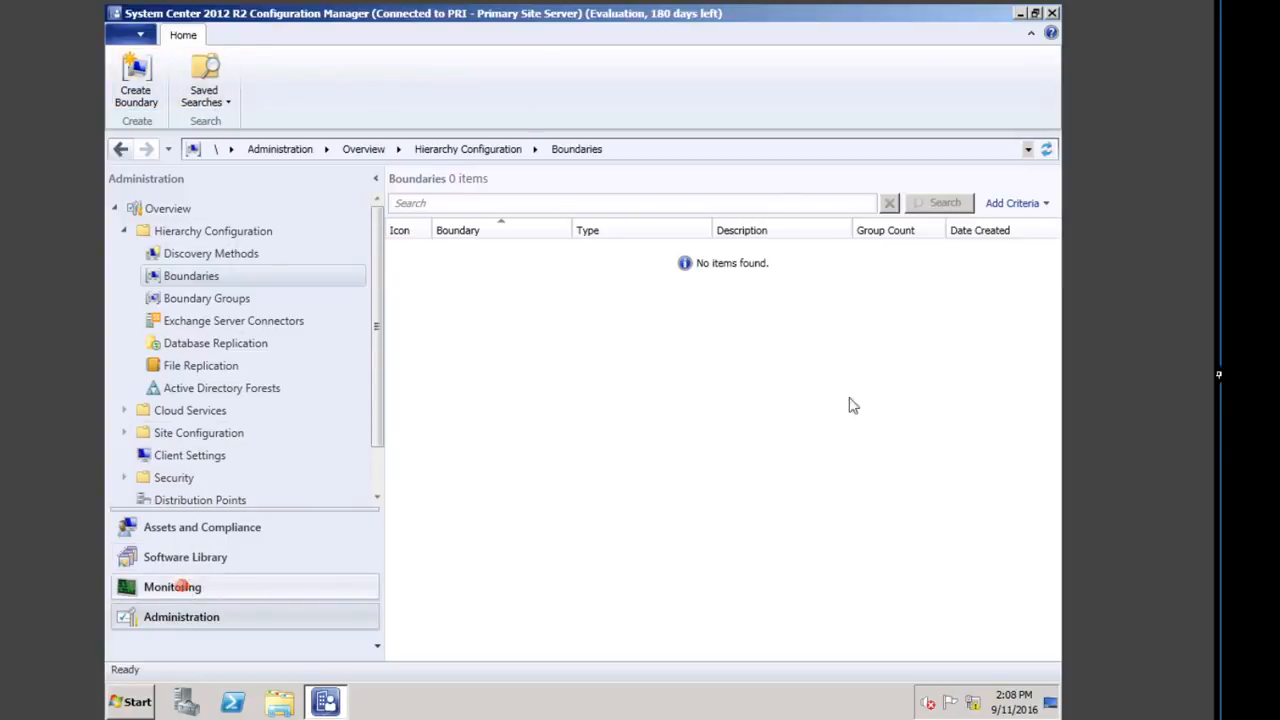
pyautogui.click(556, 250)
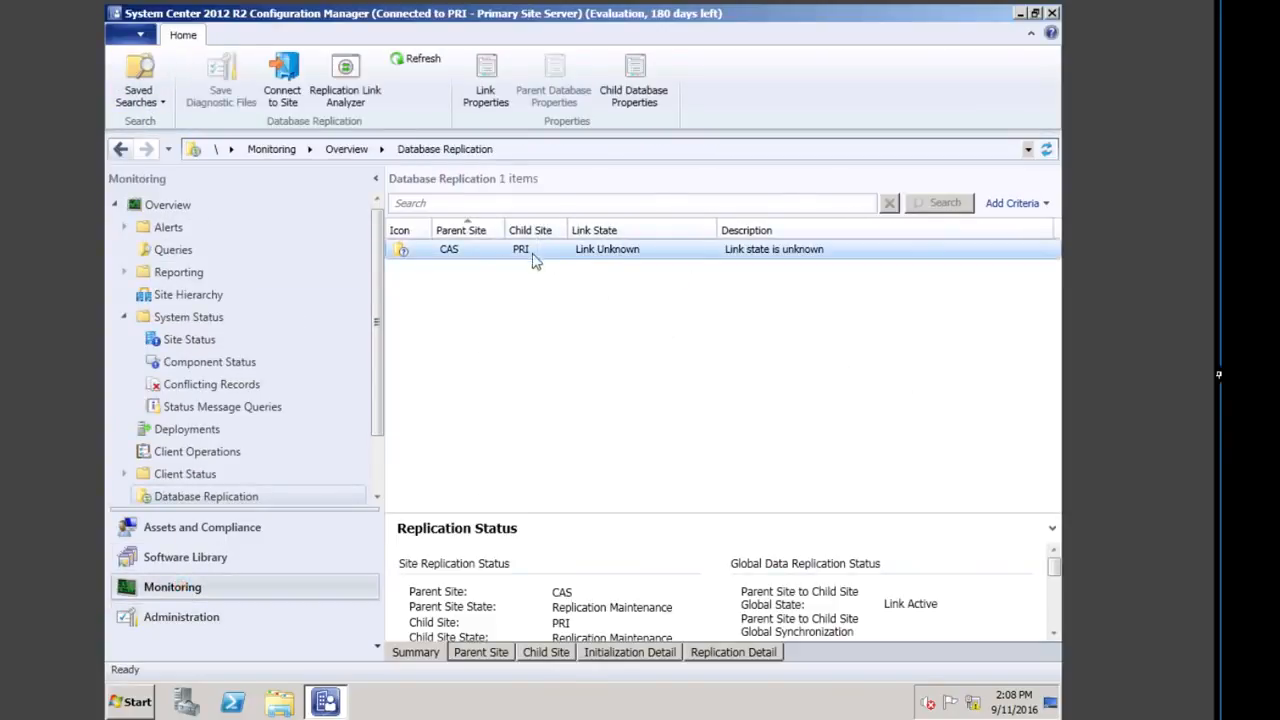
pyautogui.click(404, 208)
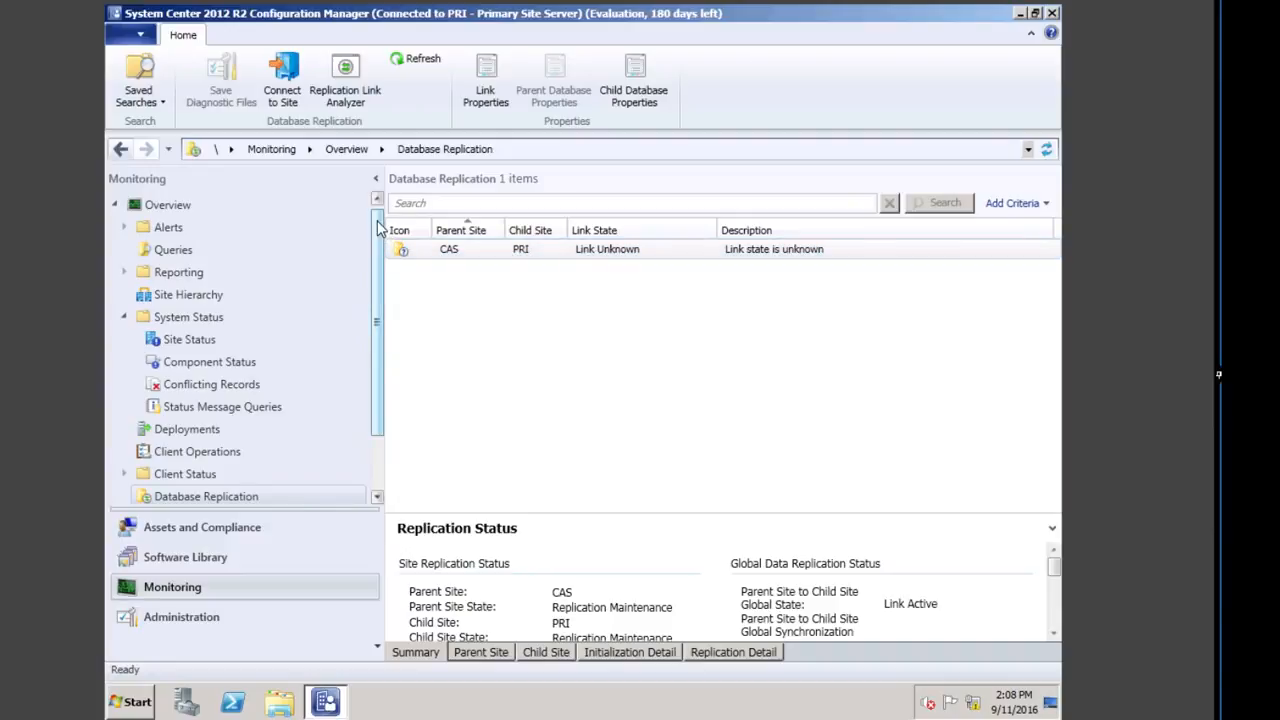
pyautogui.scroll(-1, 370, 350)
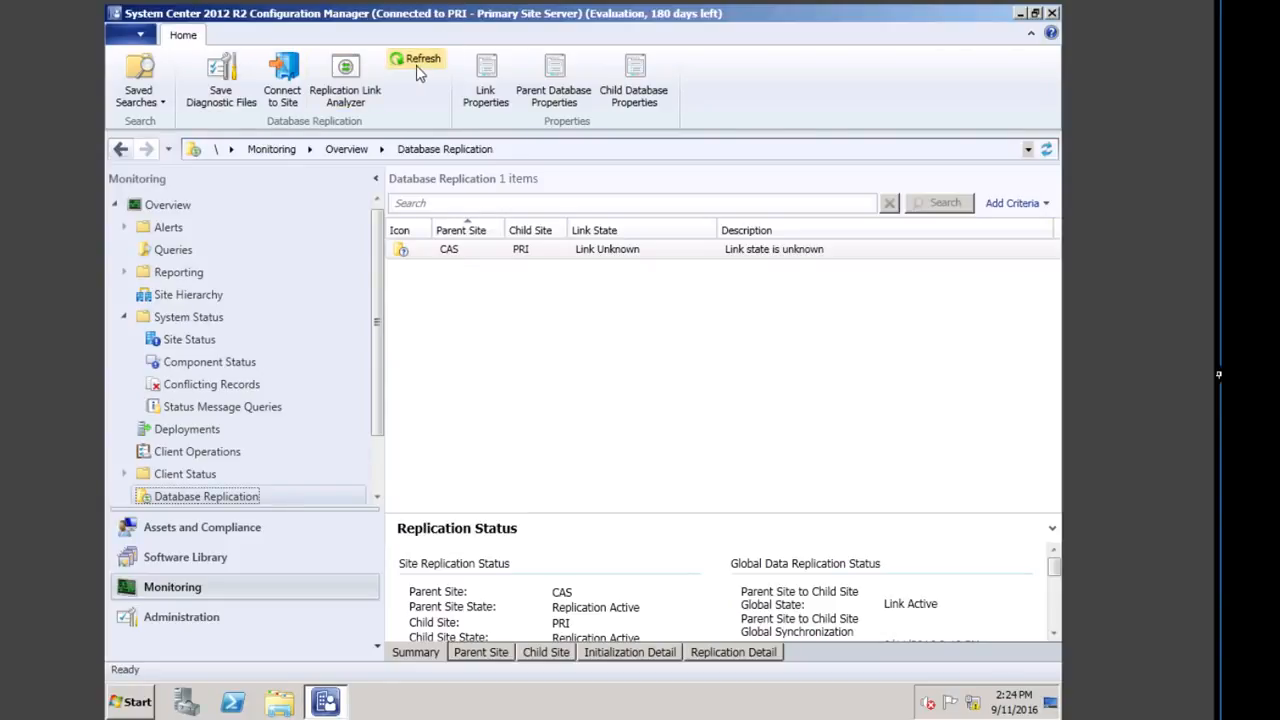
pyautogui.click(416, 63)
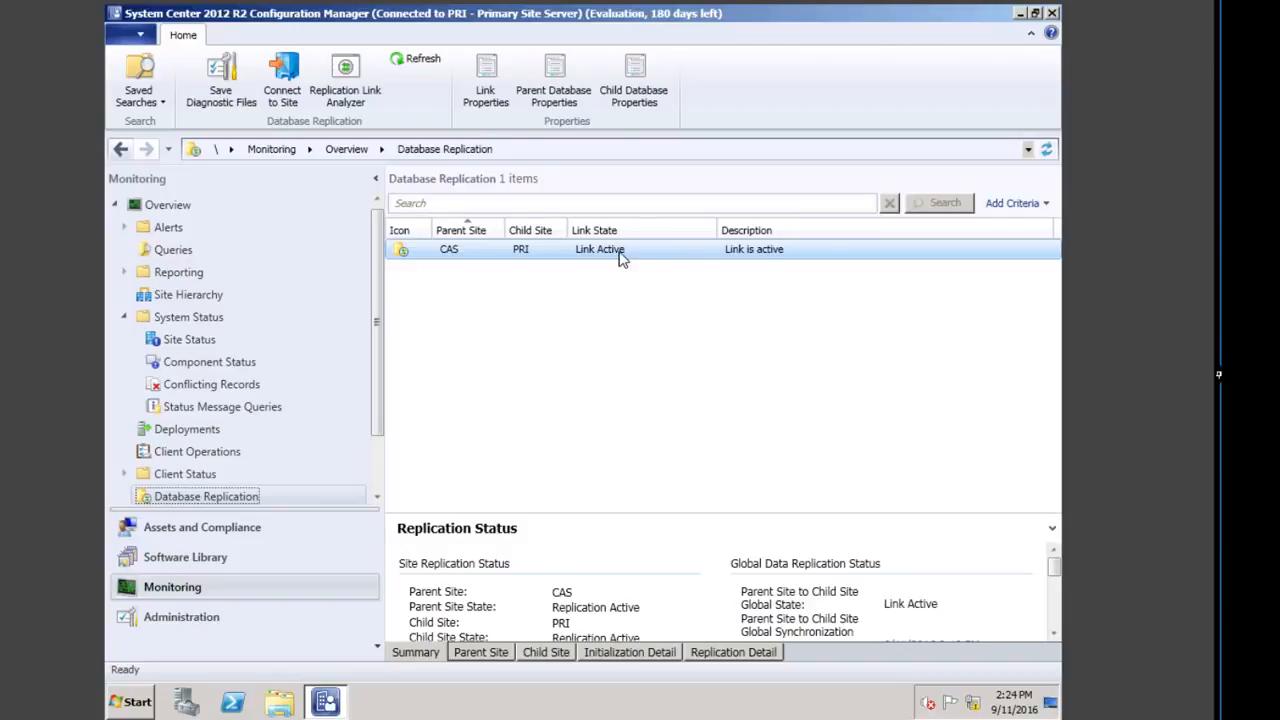
# In Administration, view the PRI site's details, including its parent site code, among the sites under Site Configuration
pyautogui.click(199, 612)
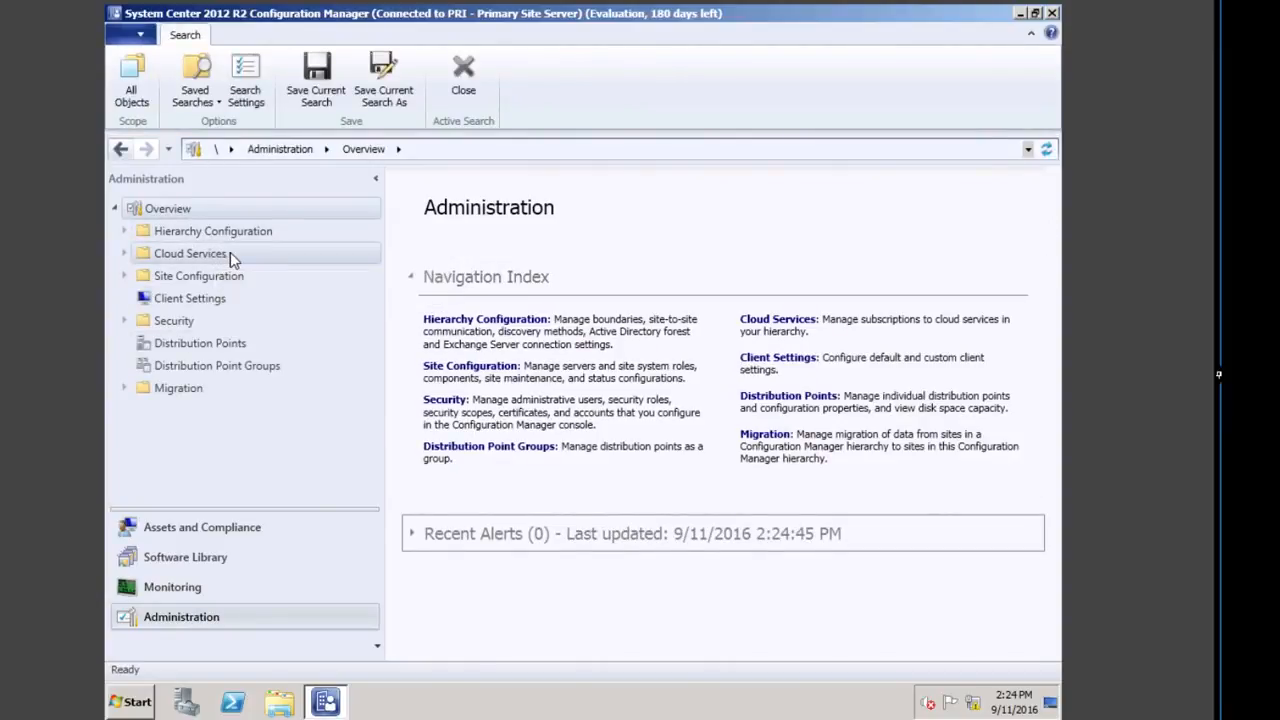
pyautogui.click(470, 367)
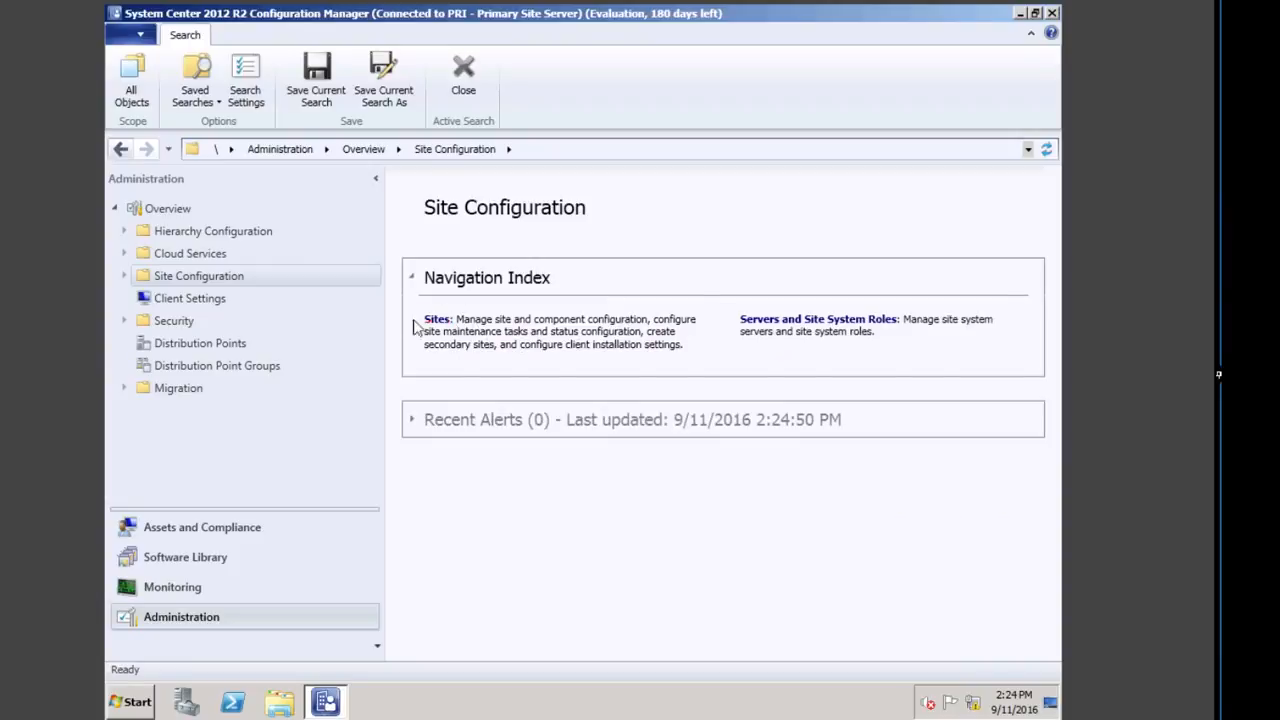
pyautogui.click(437, 319)
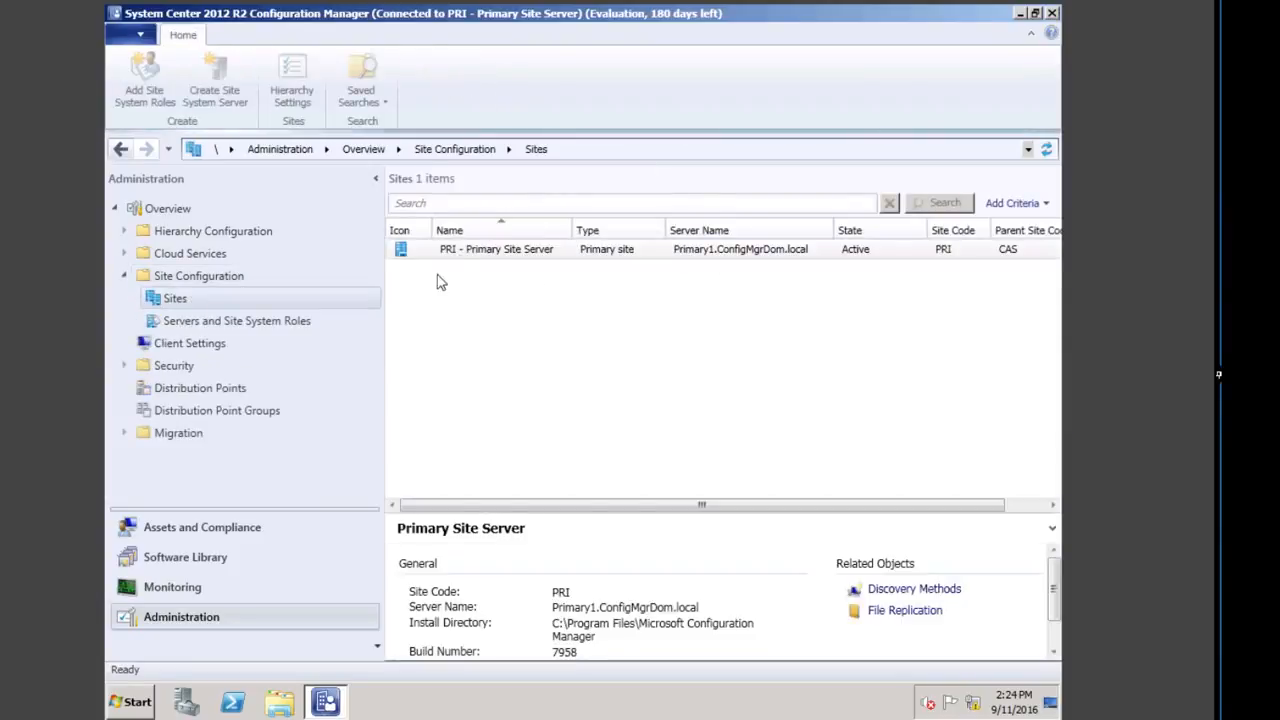
pyautogui.click(478, 254)
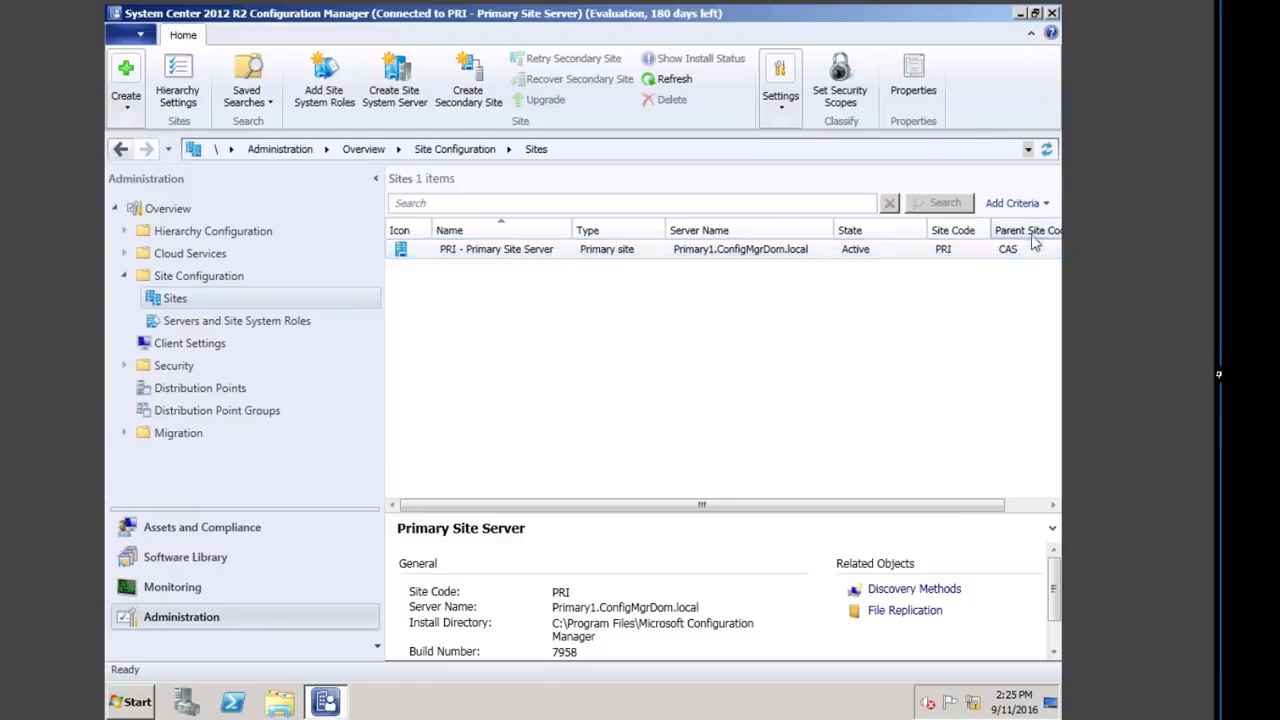
pyautogui.moveTo(966, 505); pyautogui.dragTo(1037, 475)
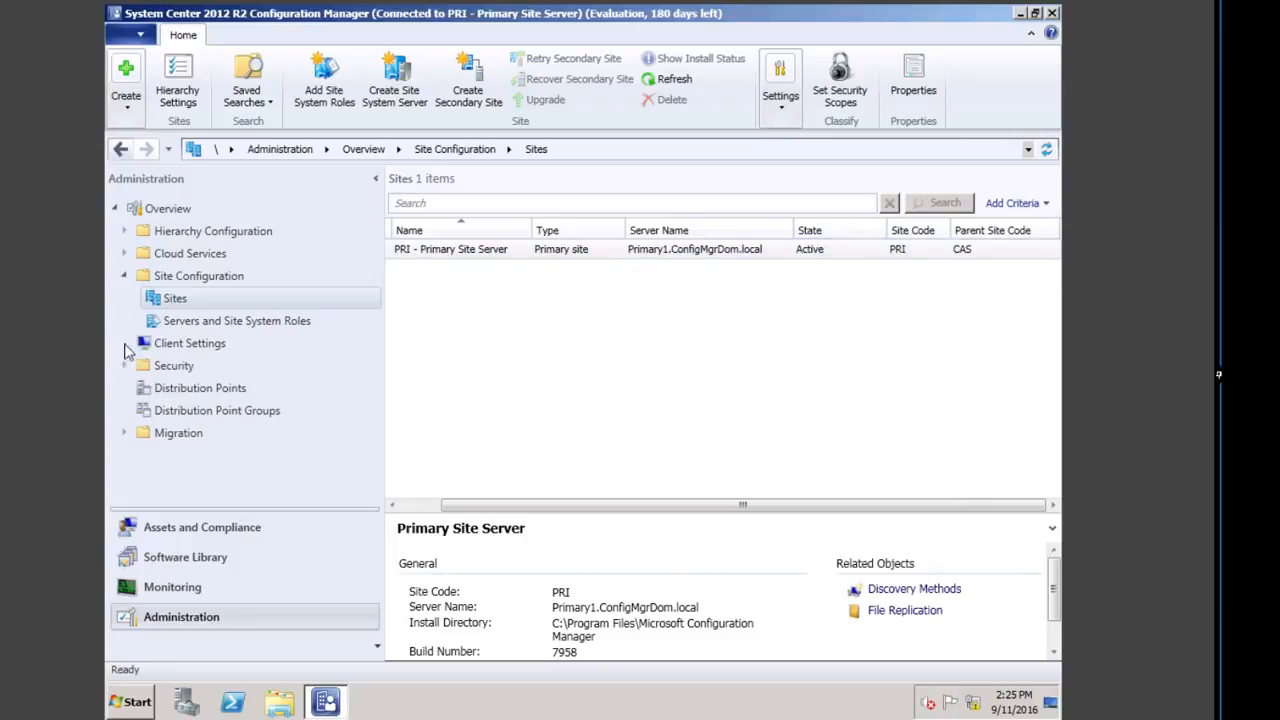
# Review the site system roles installed on the Primary1 server under Servers and Site System Roles
pyautogui.click(225, 322)
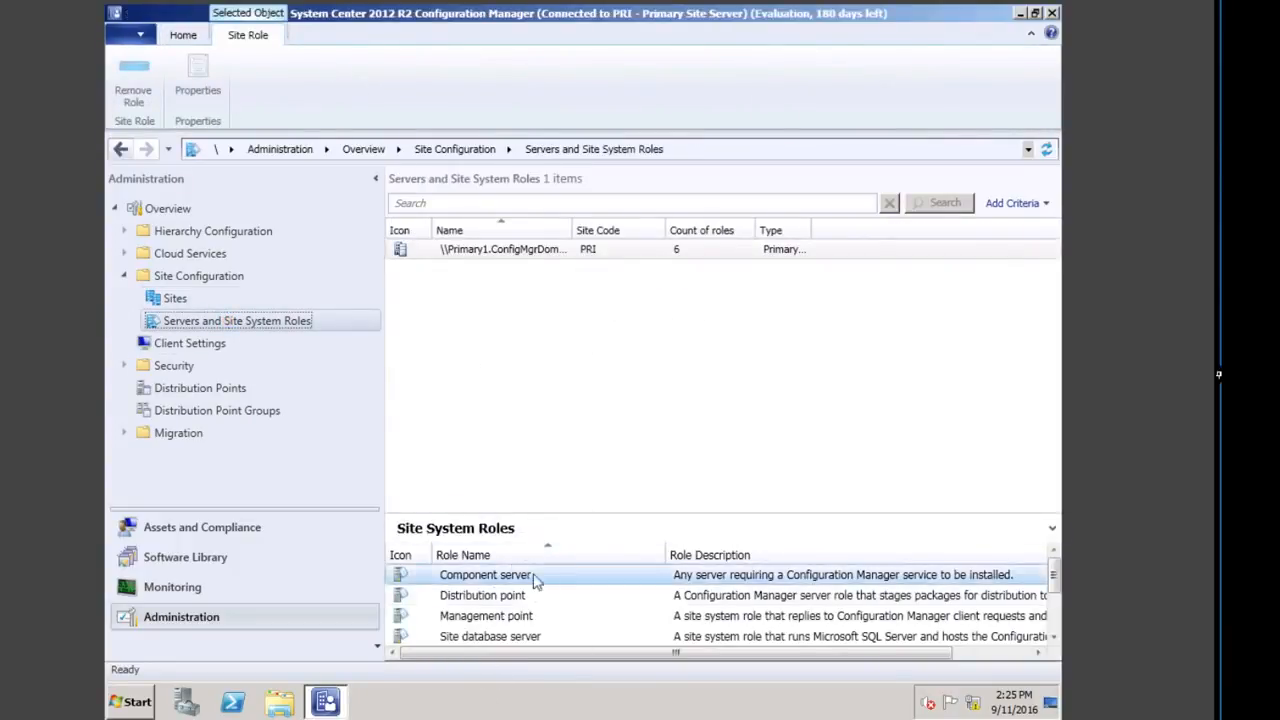
pyautogui.click(478, 595)
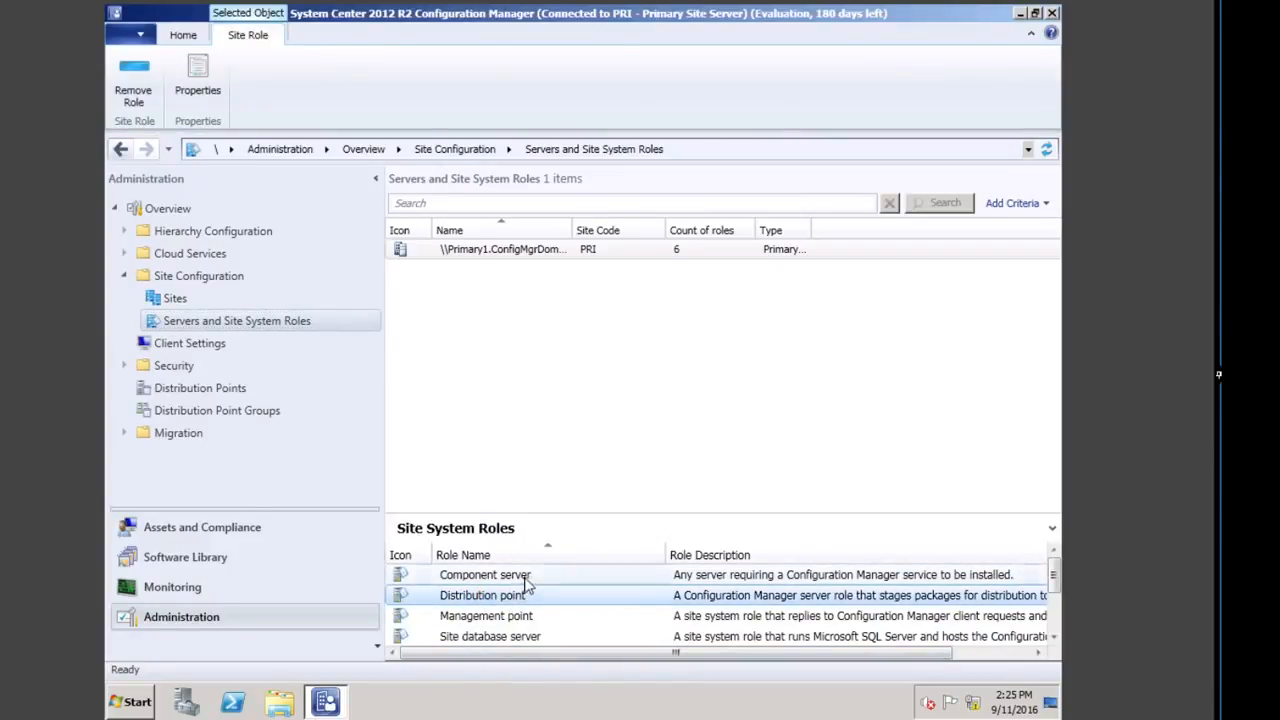
pyautogui.click(486, 614)
pyautogui.click(514, 594)
pyautogui.click(506, 616)
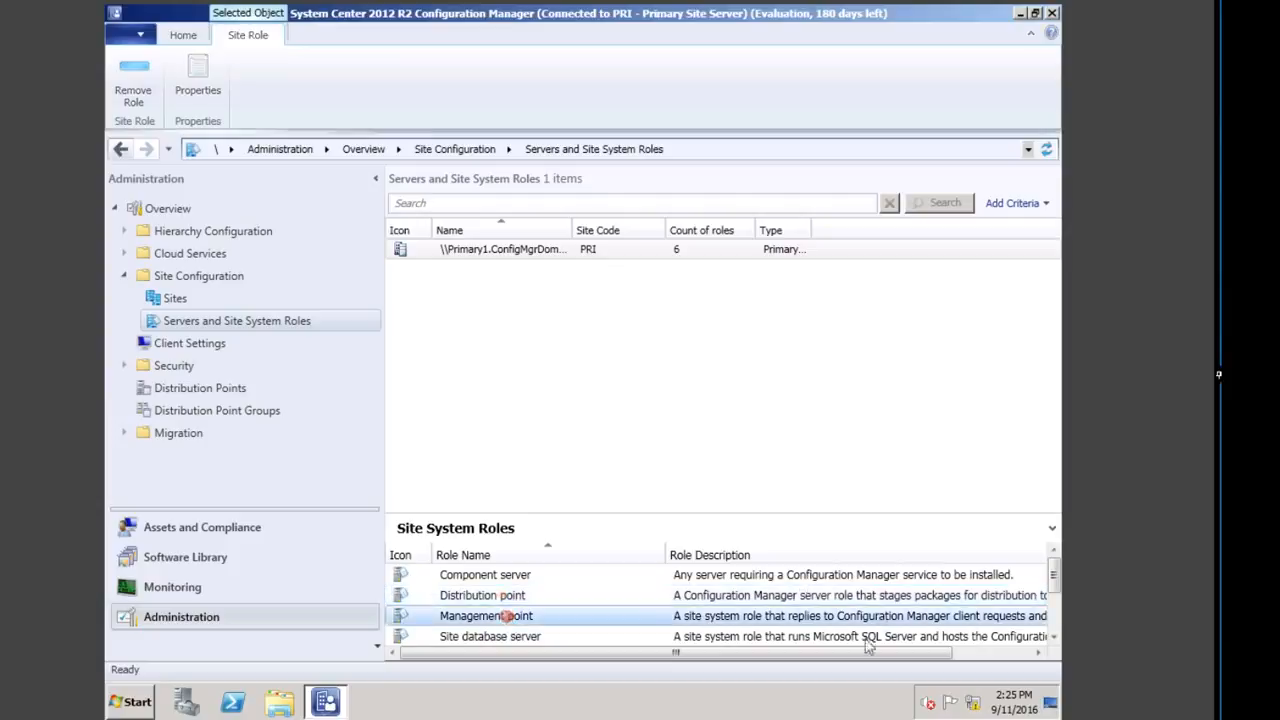
pyautogui.click(1052, 637)
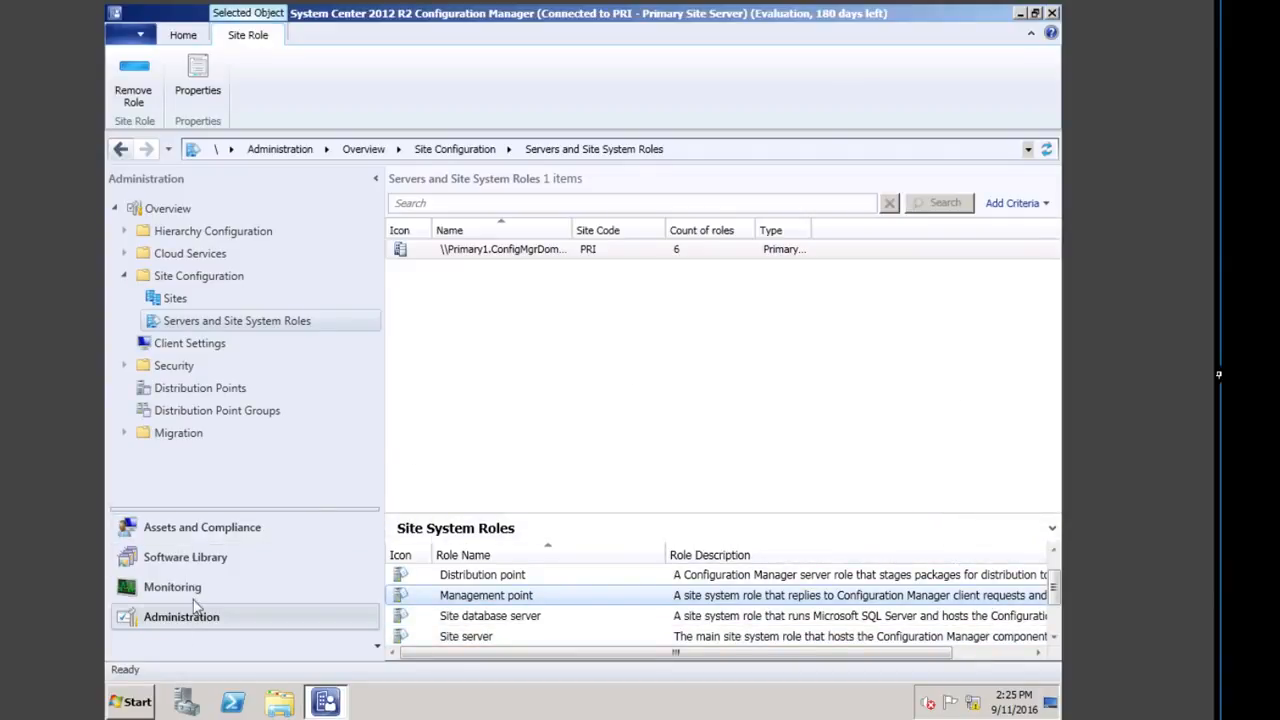
# Start a new boundary under Hierarchy Configuration with the description "IP range for Primary site1" and the type IP address range
pyautogui.click(197, 240)
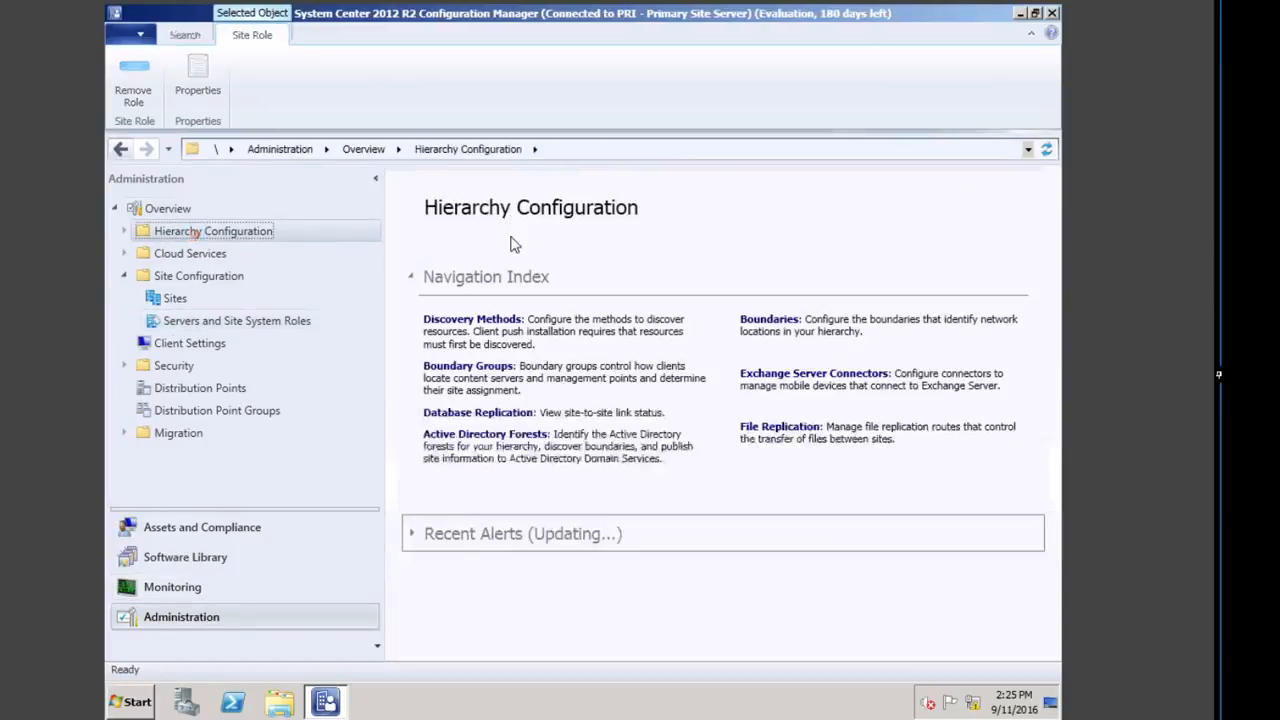
pyautogui.click(784, 322)
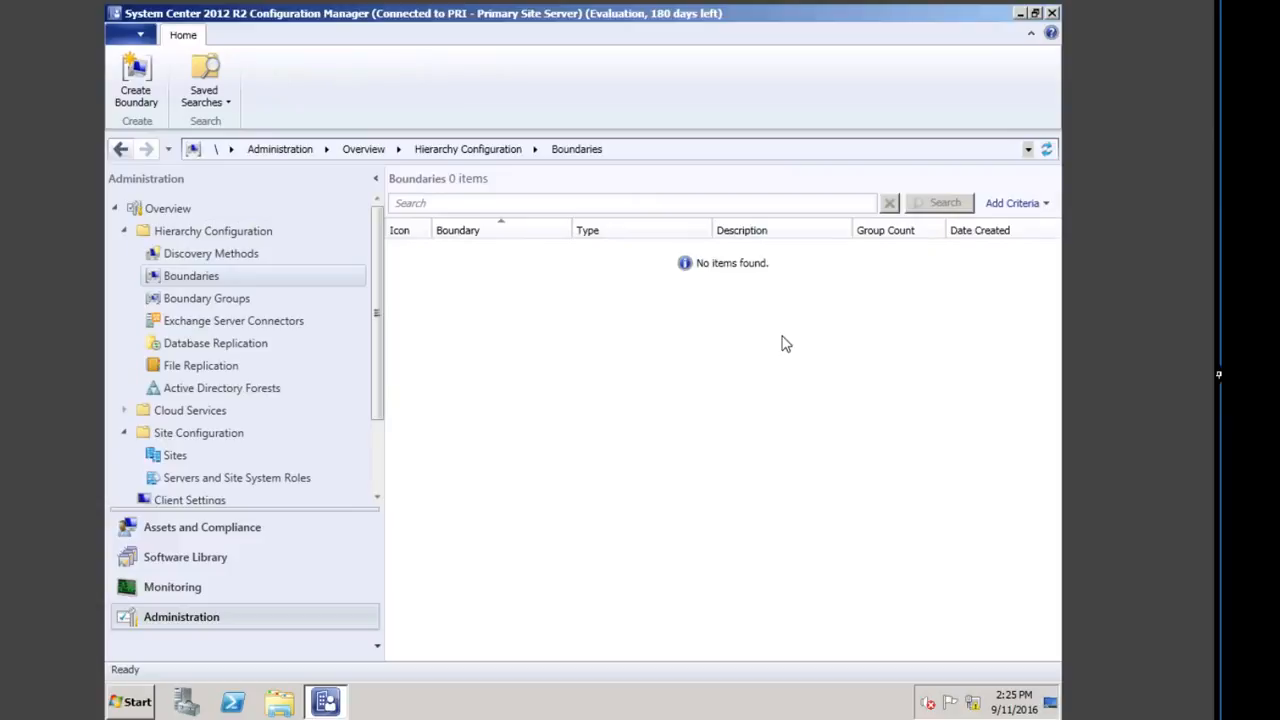
pyautogui.click(144, 79)
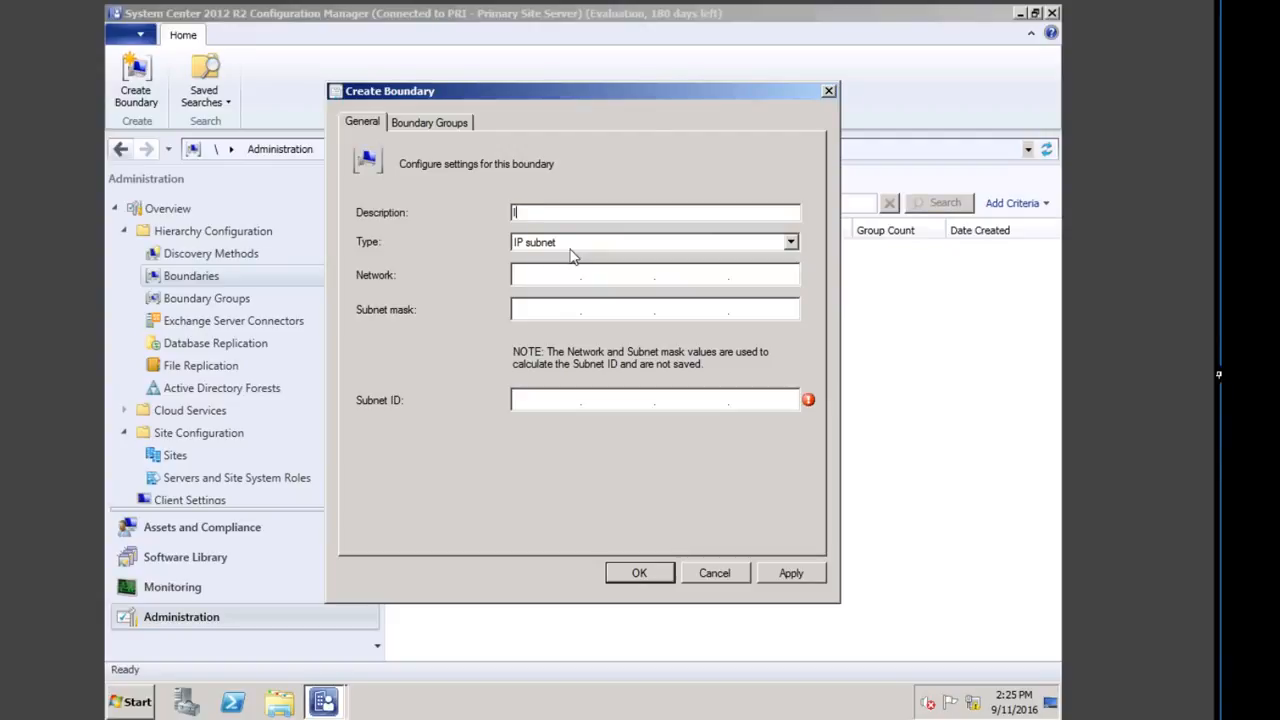
pyautogui.write('IP range for Primary site 1')
pyautogui.click(790, 242)
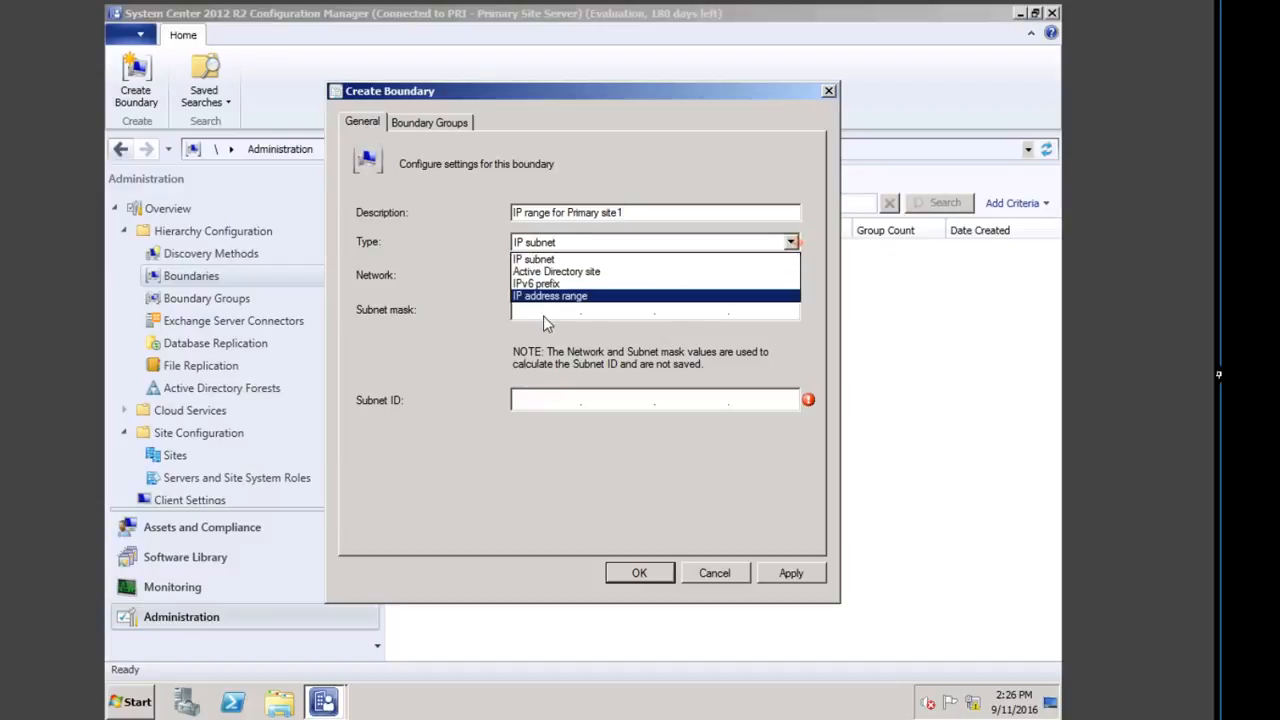
pyautogui.click(552, 296)
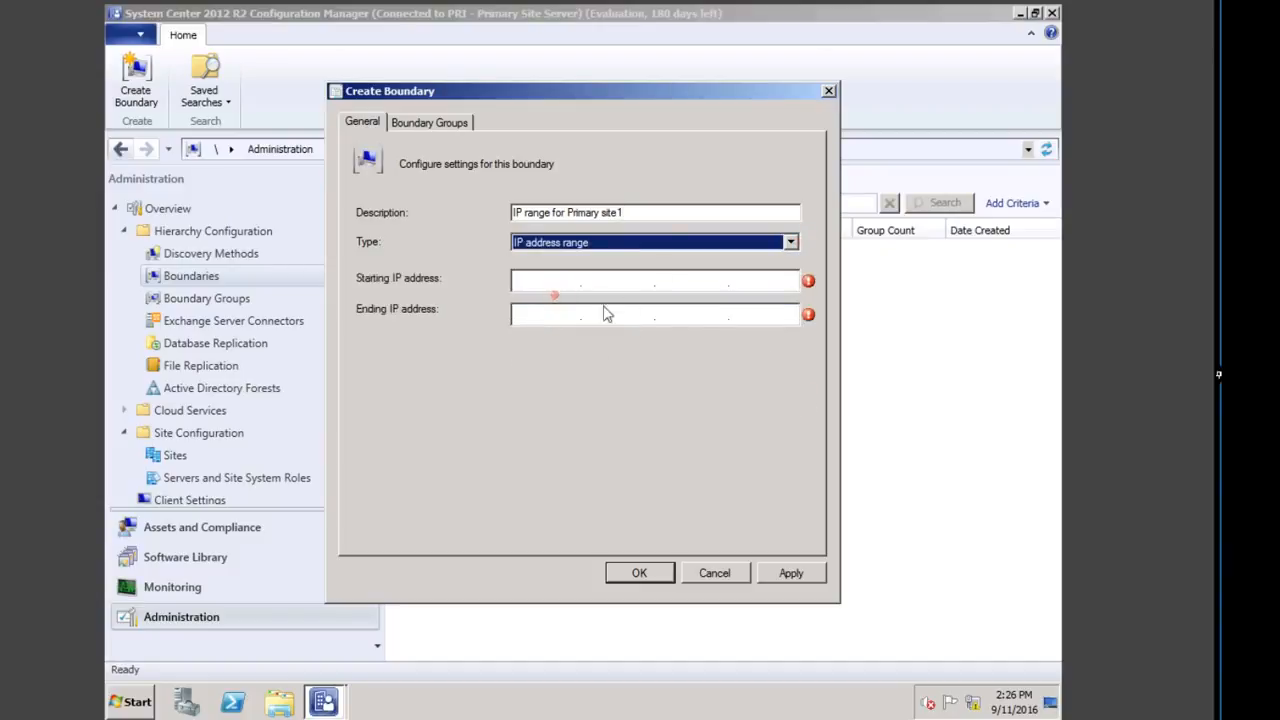
# Set the boundary's IP range from 192.168.3.10 to 192.168.3.19 and create the boundary
pyautogui.click(531, 281)
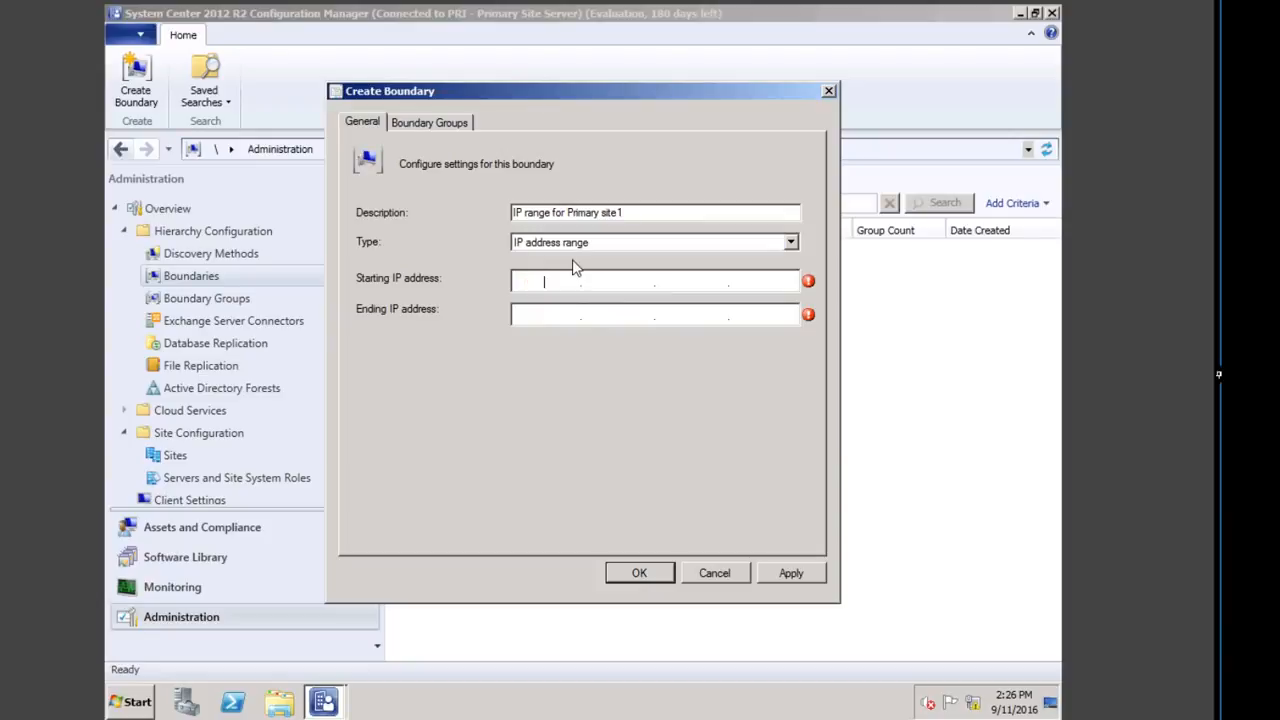
pyautogui.write('192.168.3.10192168')
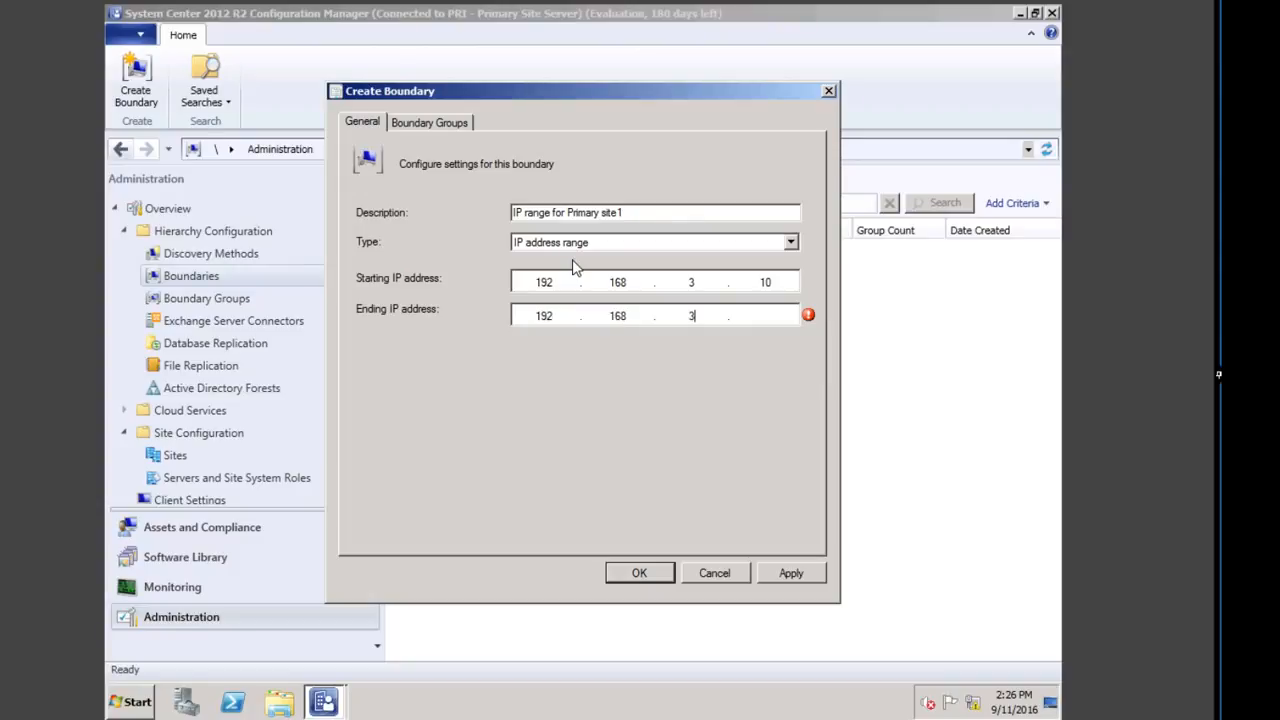
pyautogui.write('19')
pyautogui.click(638, 572)
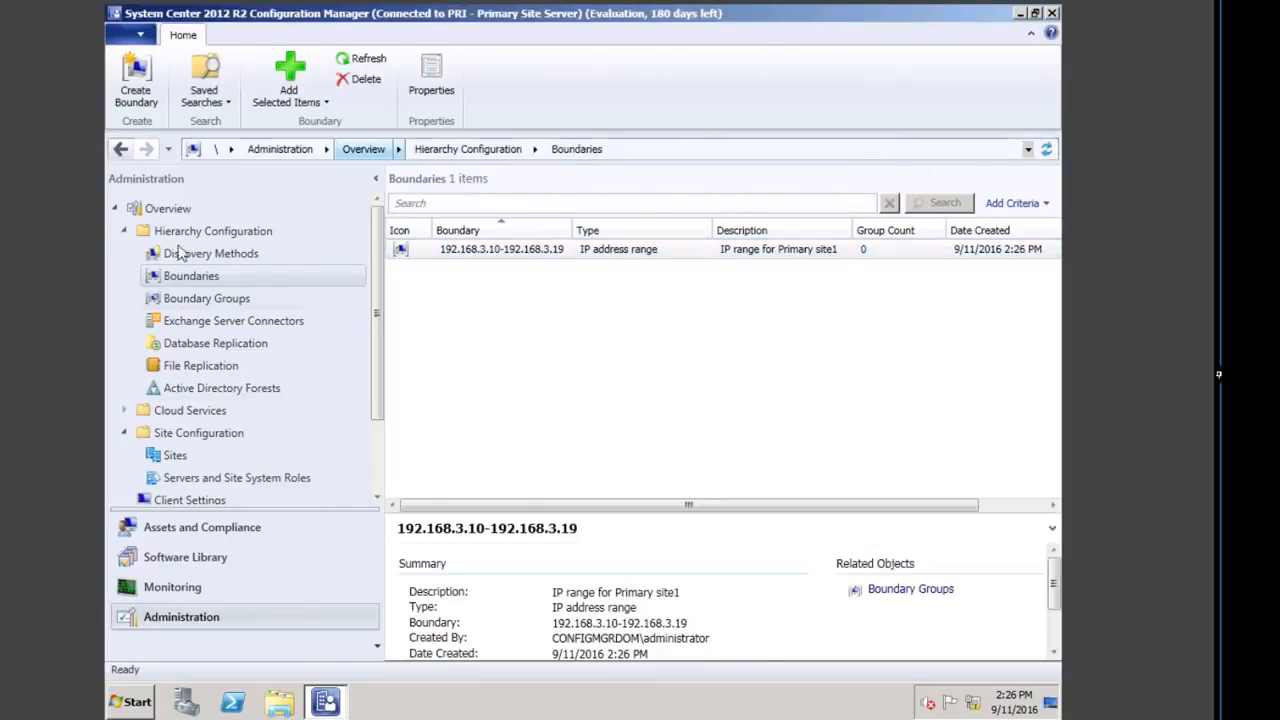
# Start a new boundary group named "Primary site 1 clients" and add the 192.168.3.10-192.168.3.19 boundary as its member
pyautogui.click(230, 302)
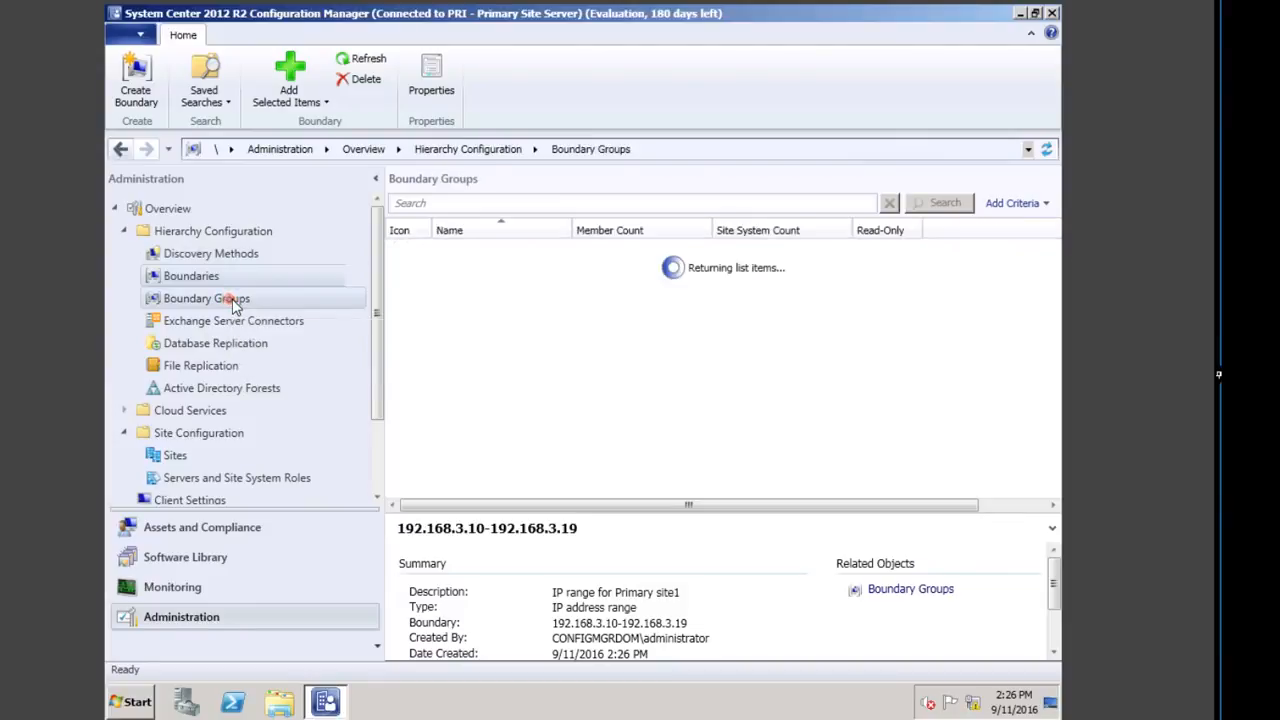
pyautogui.click(151, 80)
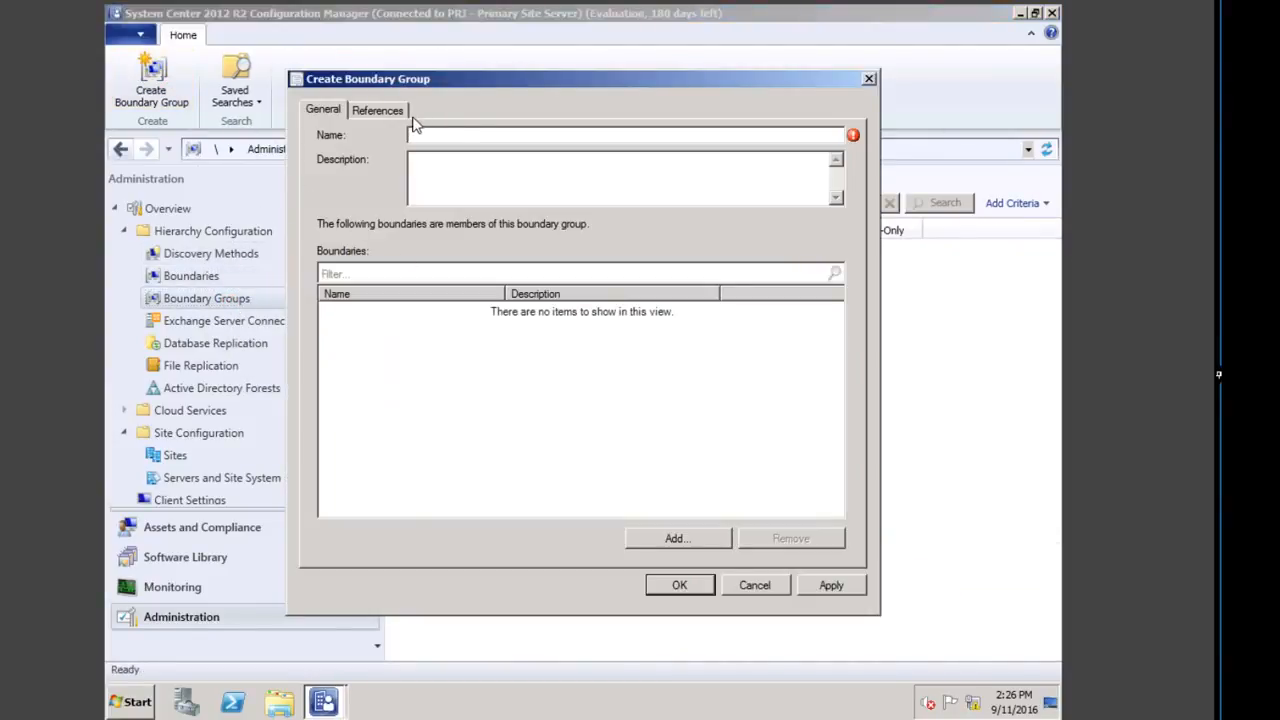
pyautogui.write('Primary site 1 clients')
pyautogui.click(688, 537)
pyautogui.click(420, 277)
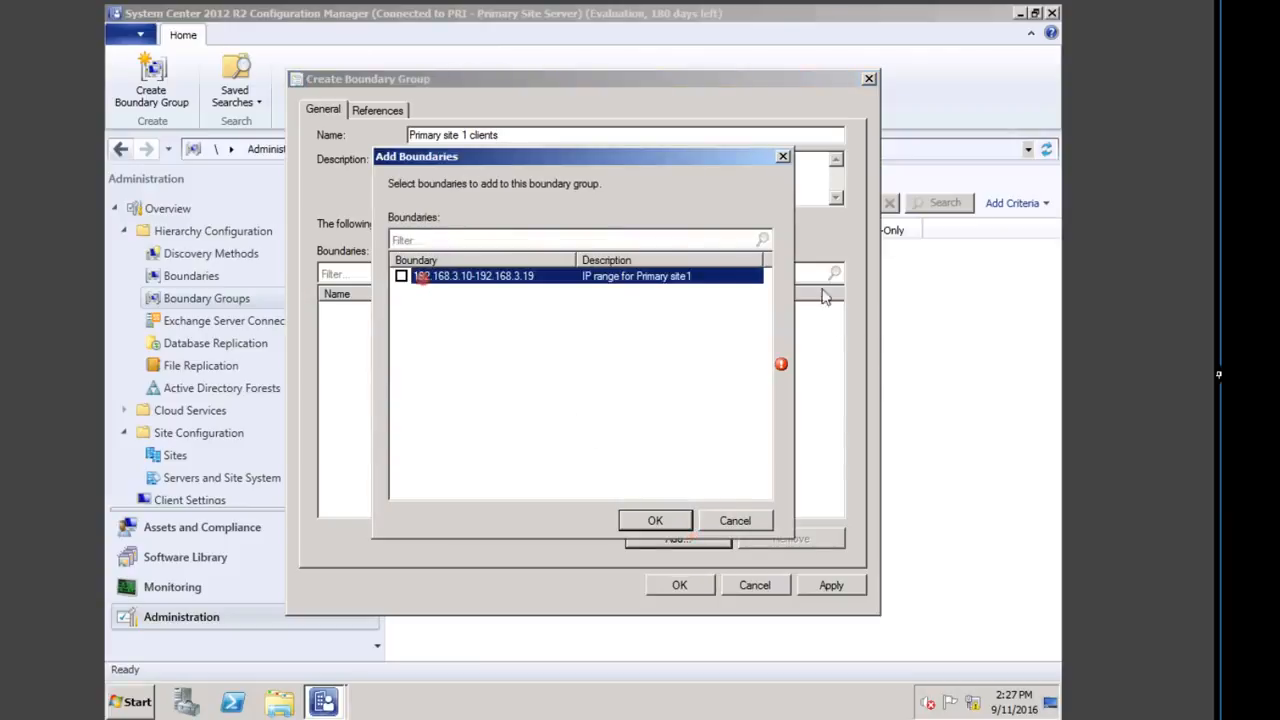
pyautogui.click(401, 276)
pyautogui.click(655, 520)
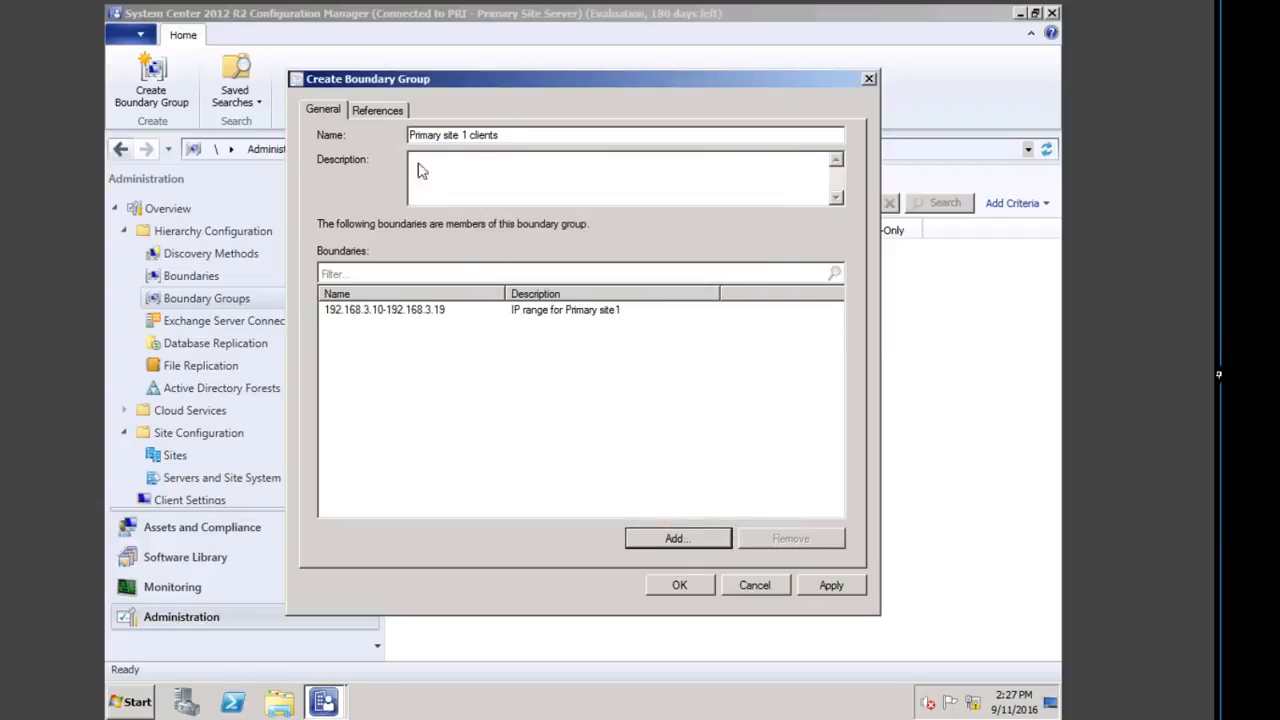
# Enable the boundary group for site assignment, with PRI-Primary Site Server as the assigned site
pyautogui.click(388, 106)
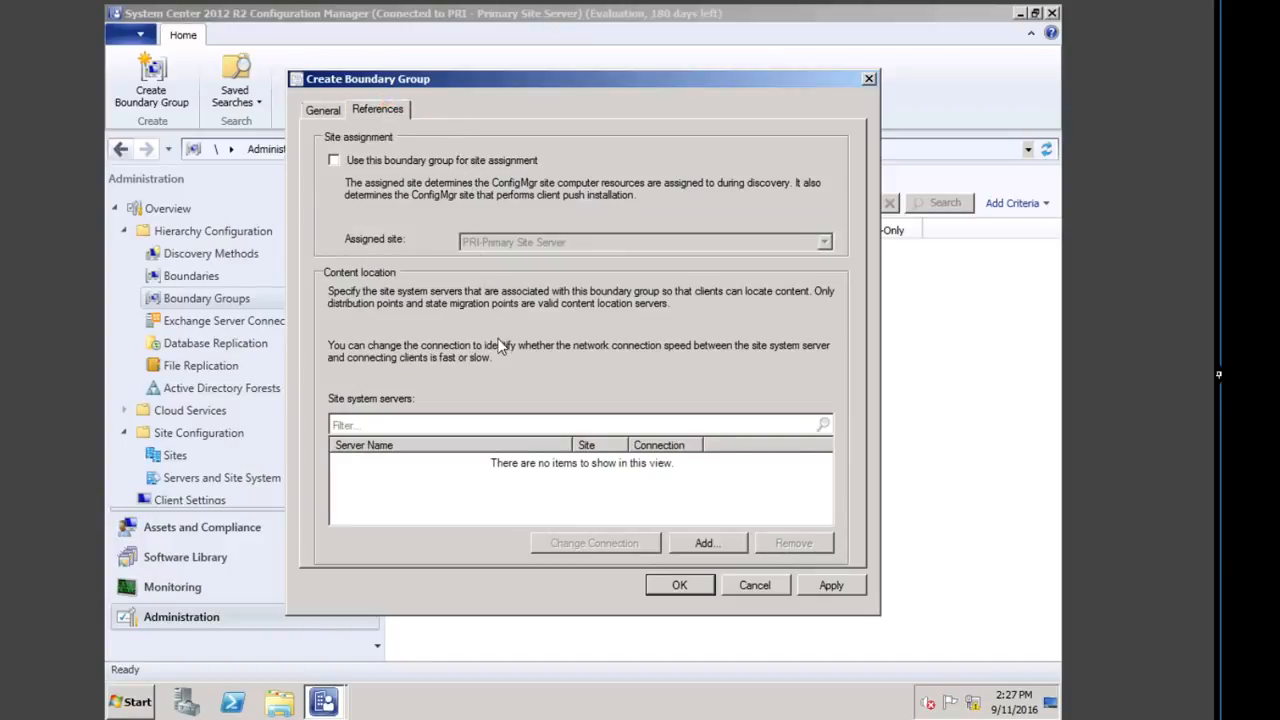
pyautogui.click(362, 165)
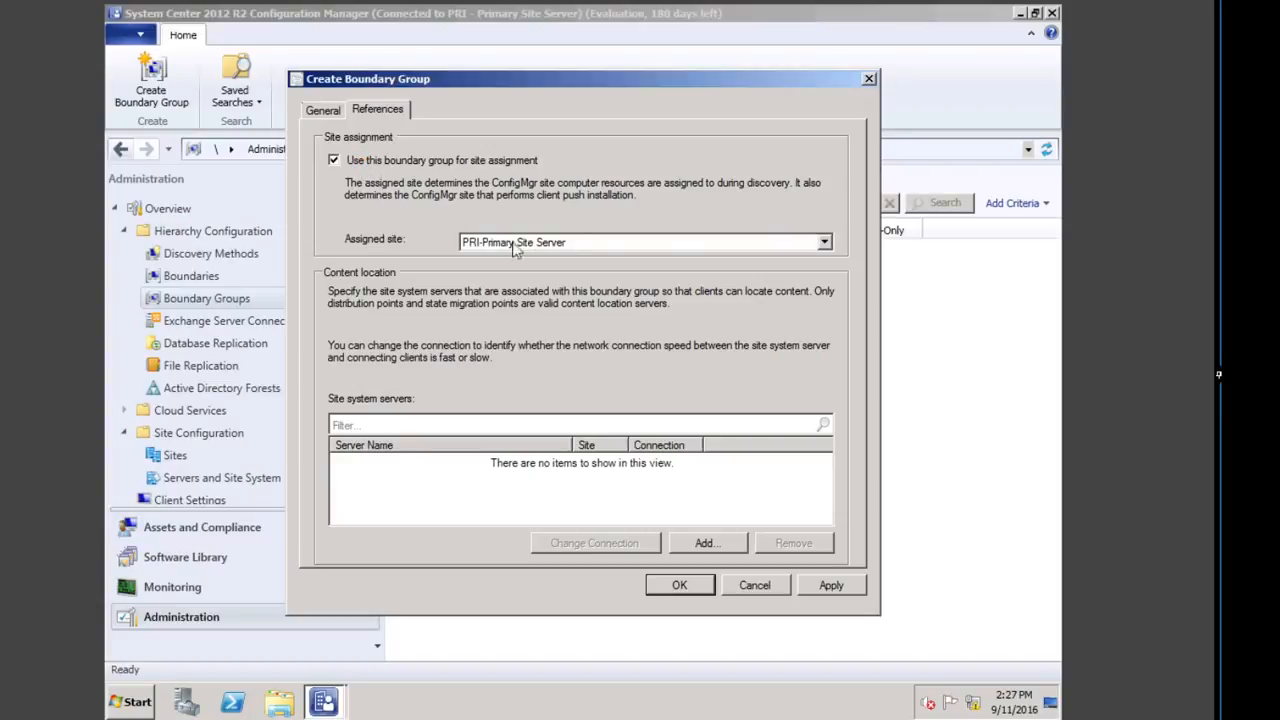
pyautogui.click(832, 244)
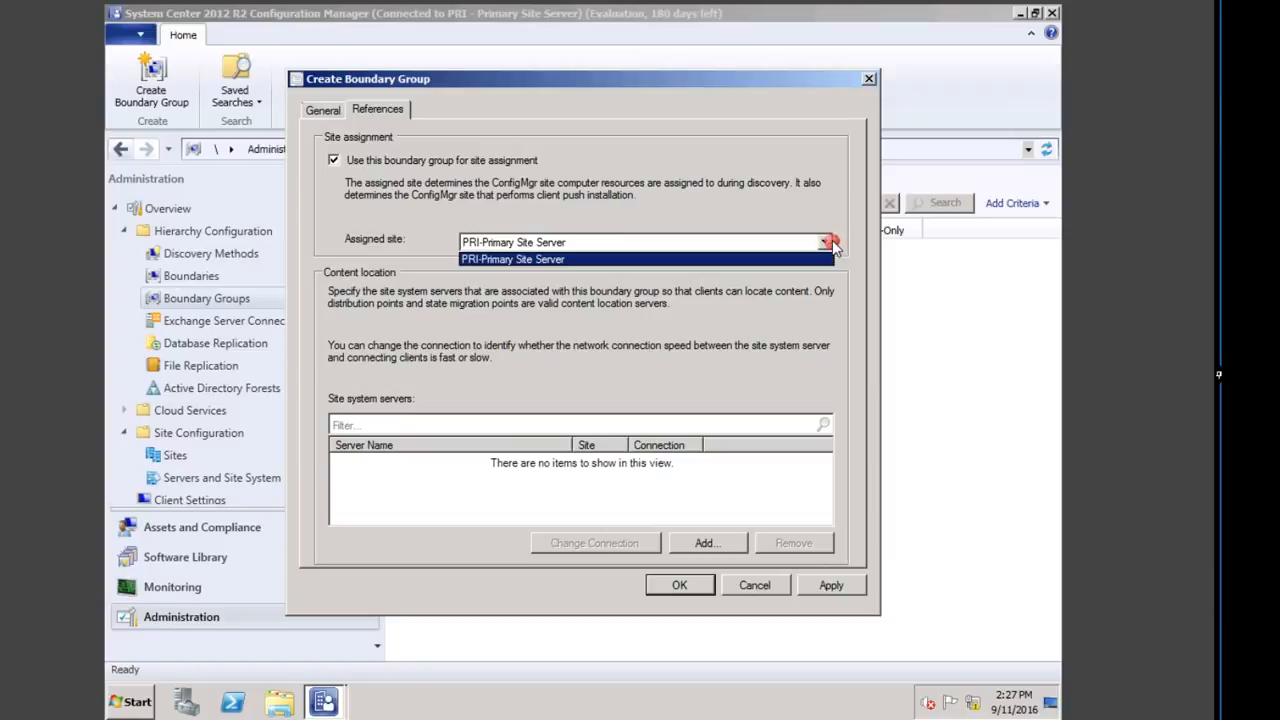
pyautogui.click(830, 244)
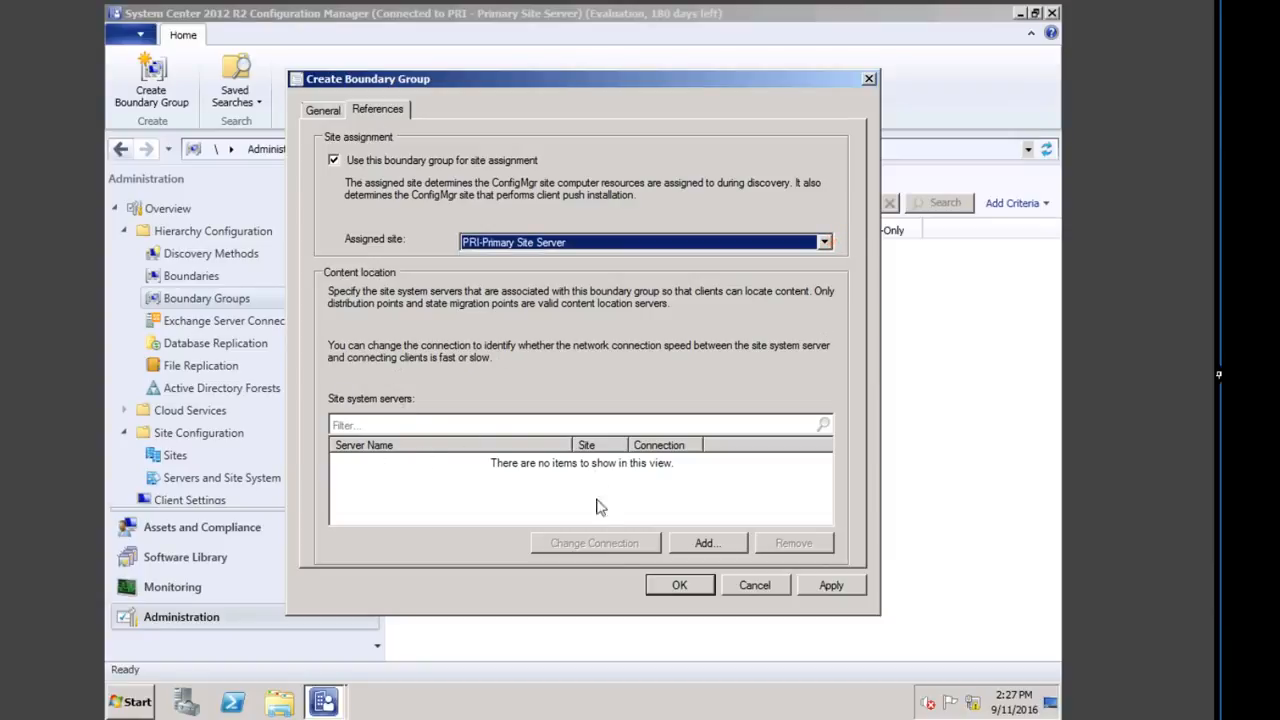
# Add \\Primary1.ConfigMgrDom.local as the boundary group's content location server and create the group
pyautogui.click(712, 543)
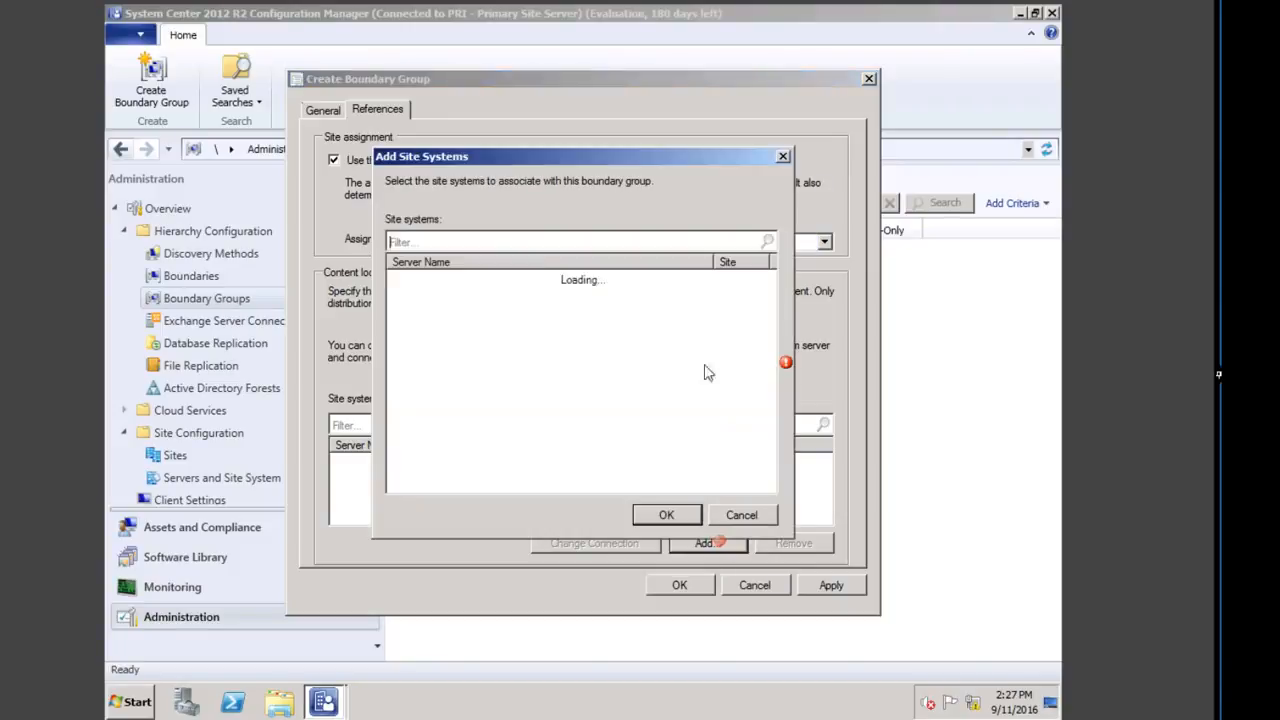
pyautogui.click(428, 278)
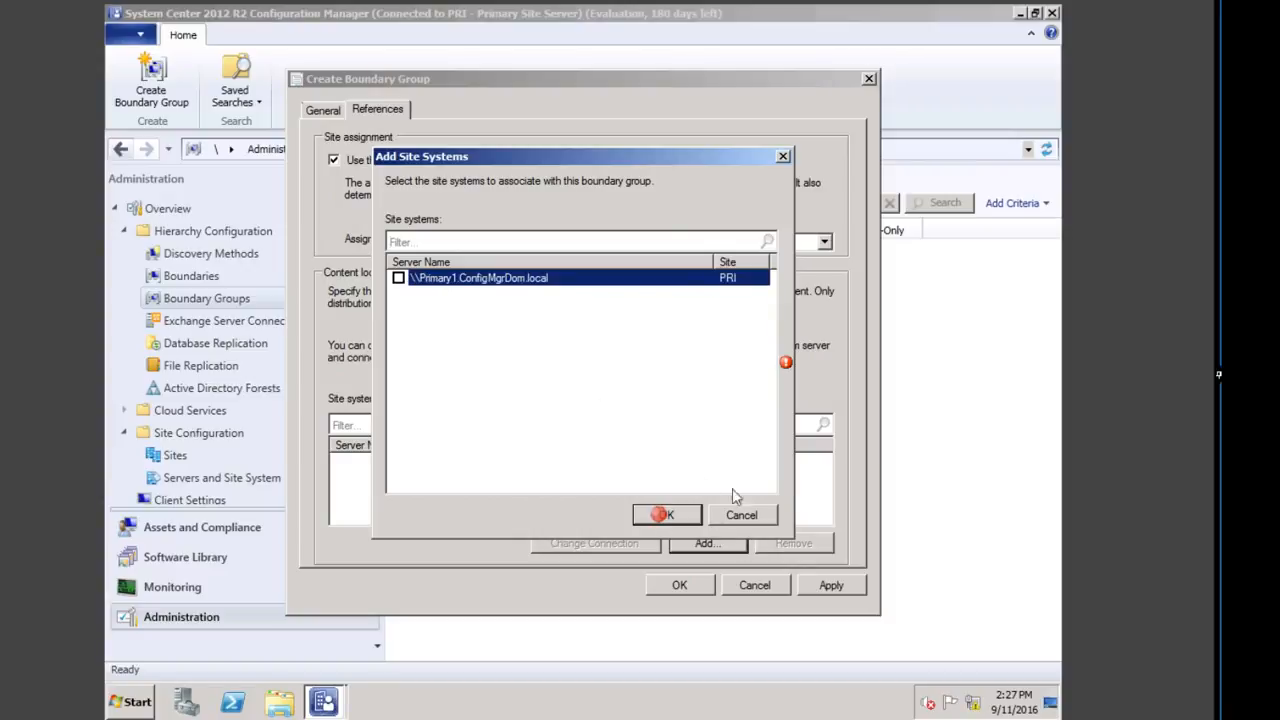
pyautogui.click(652, 409)
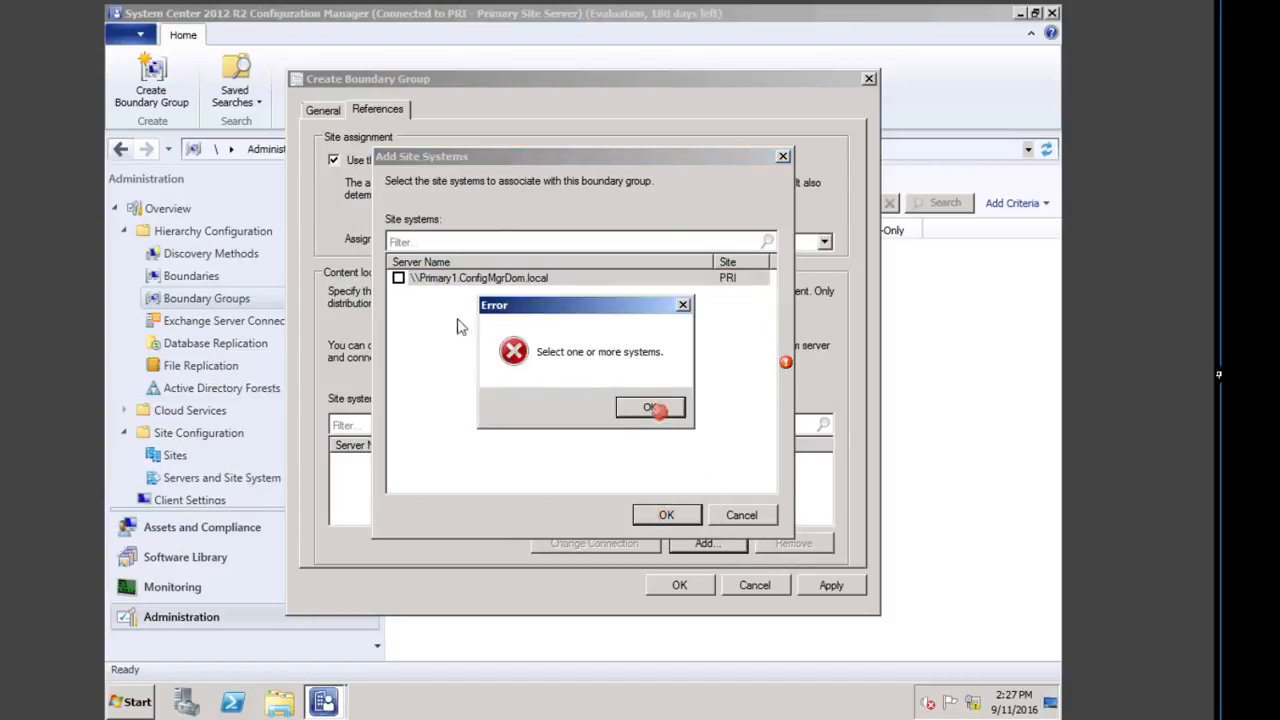
pyautogui.click(399, 278)
pyautogui.click(666, 514)
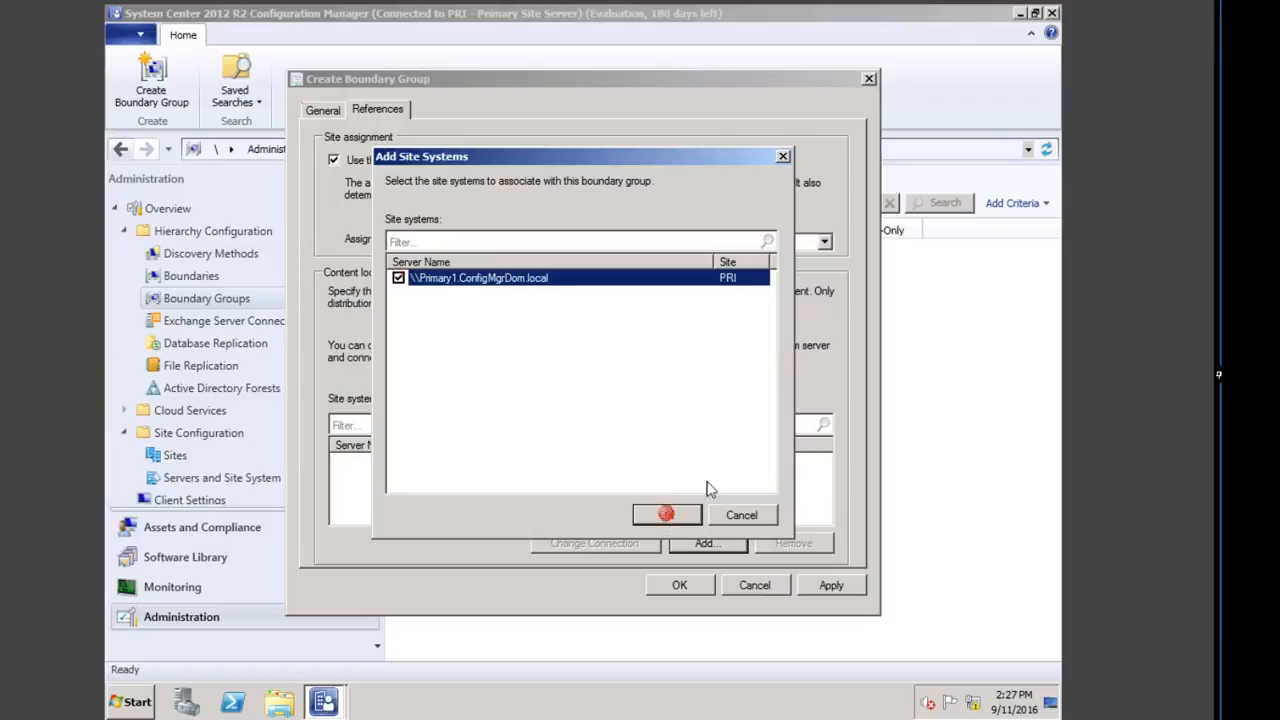
pyautogui.click(831, 585)
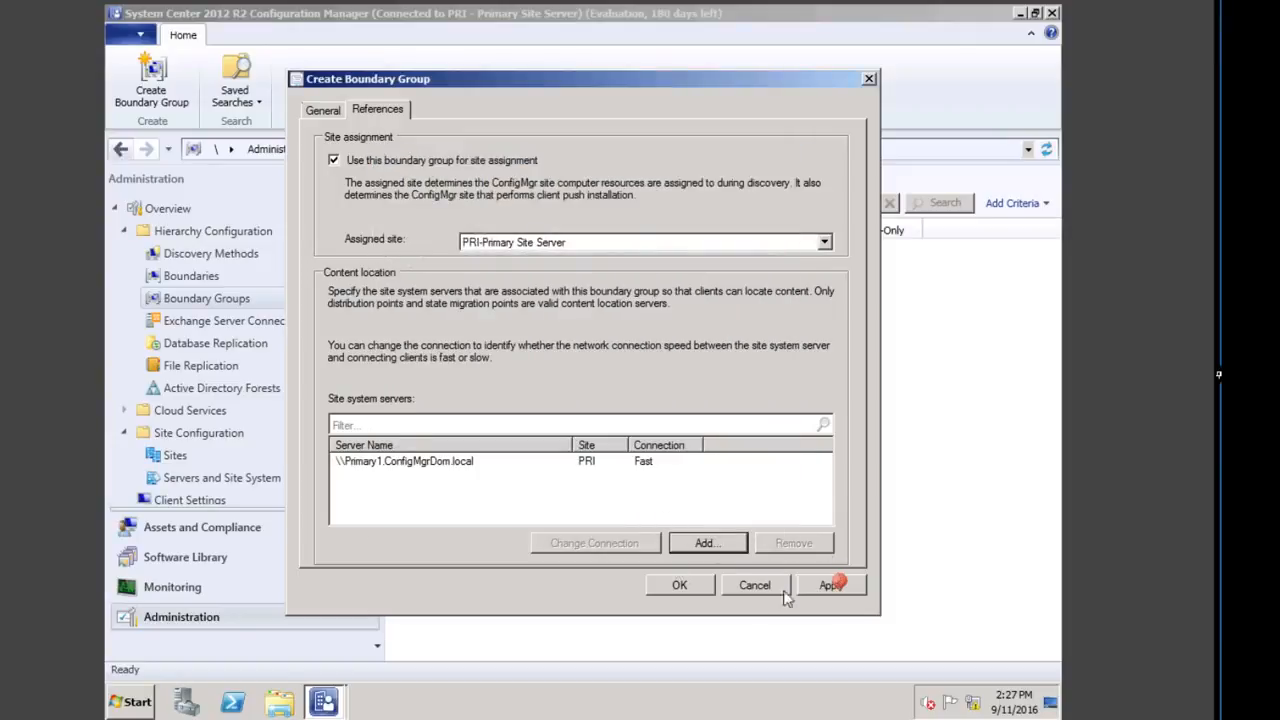
pyautogui.click(680, 586)
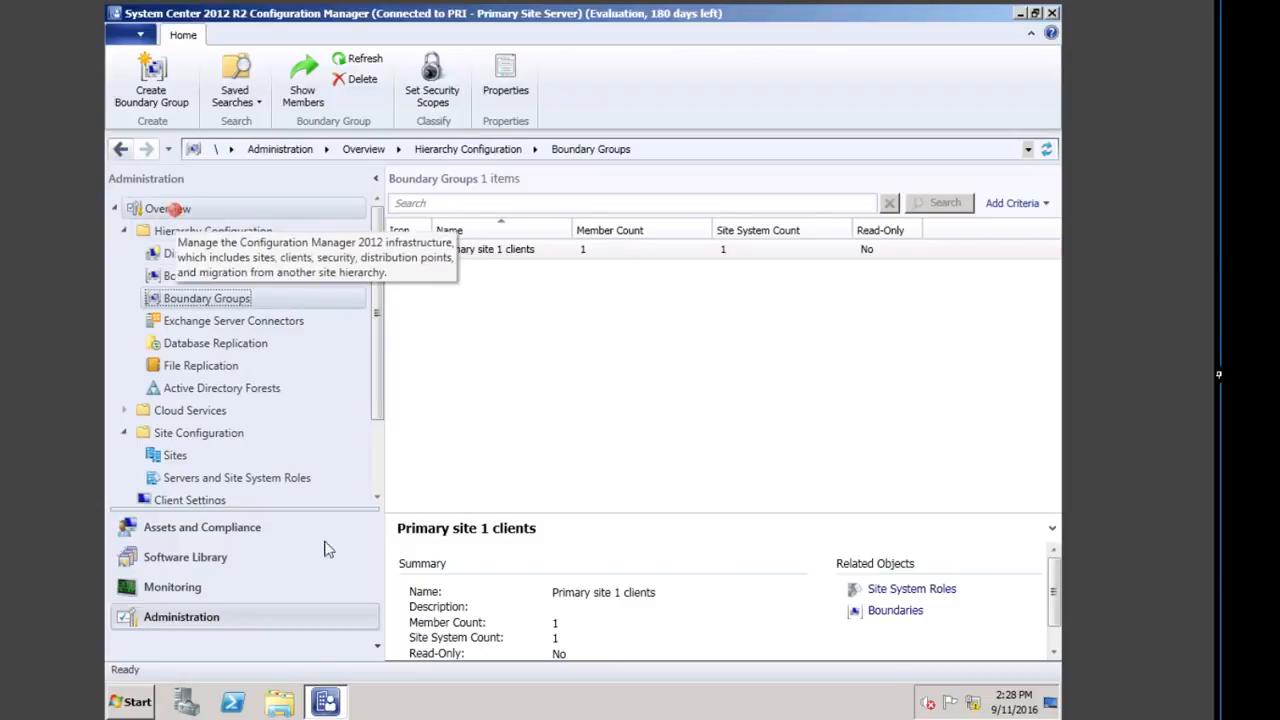
# From the sites under Site Configuration, start the Create Secondary Site Wizard for PRI and proceed to its General settings
pyautogui.click(171, 616)
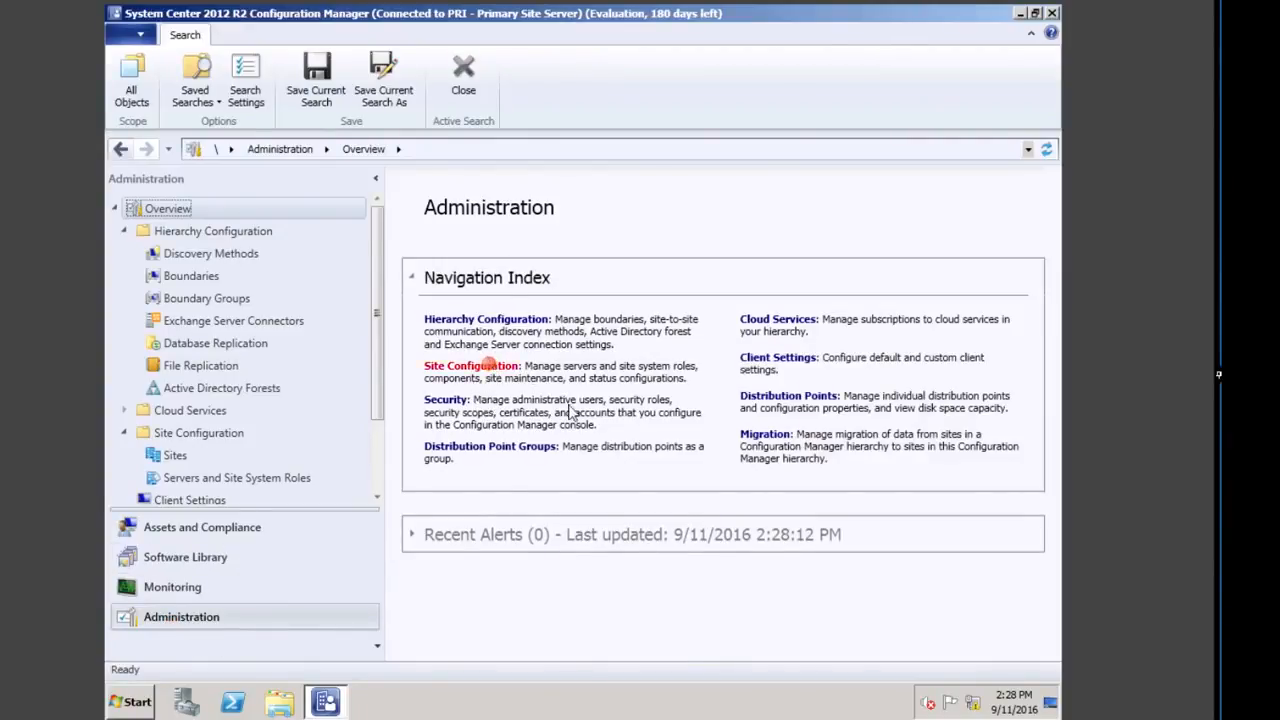
pyautogui.click(490, 367)
pyautogui.click(437, 320)
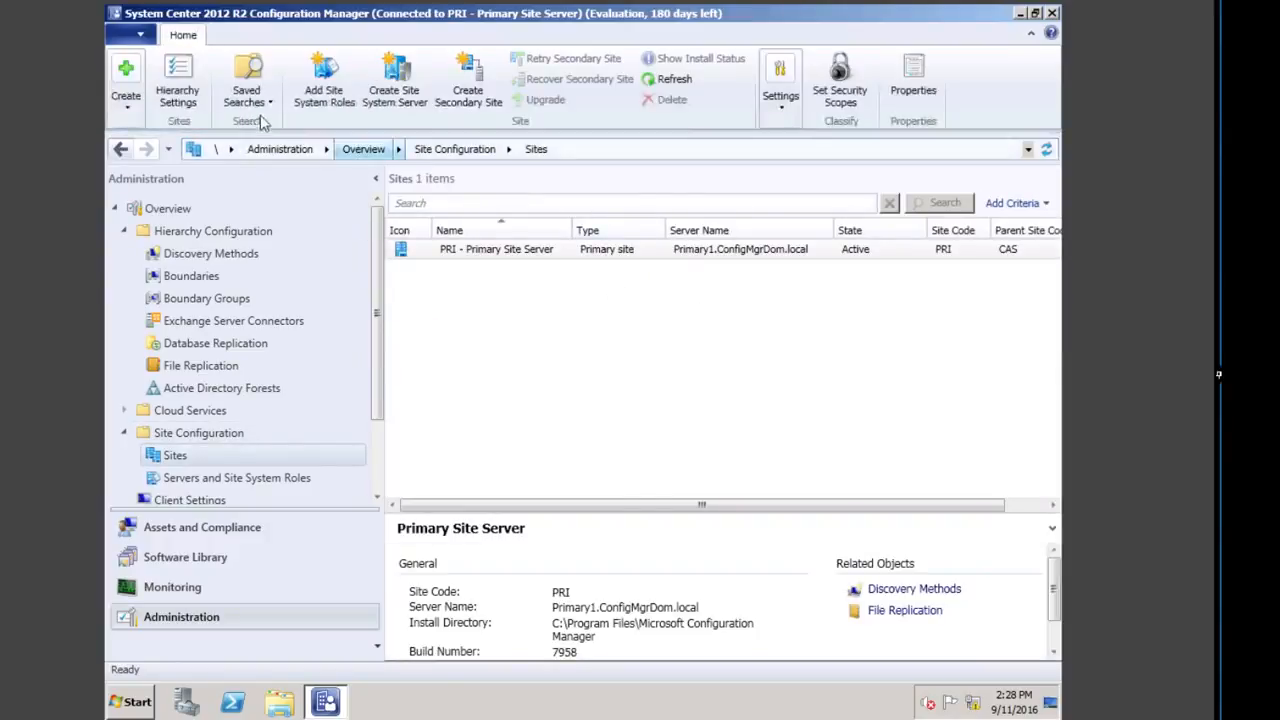
pyautogui.click(476, 92)
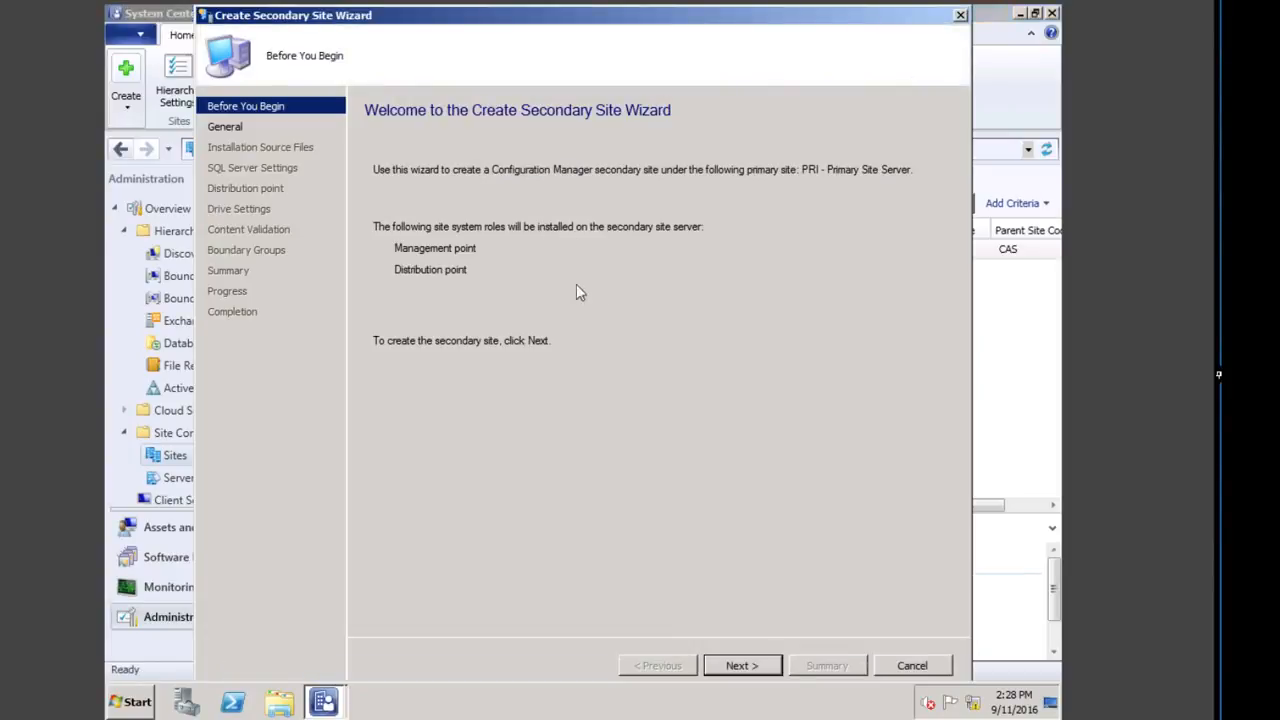
pyautogui.click(742, 665)
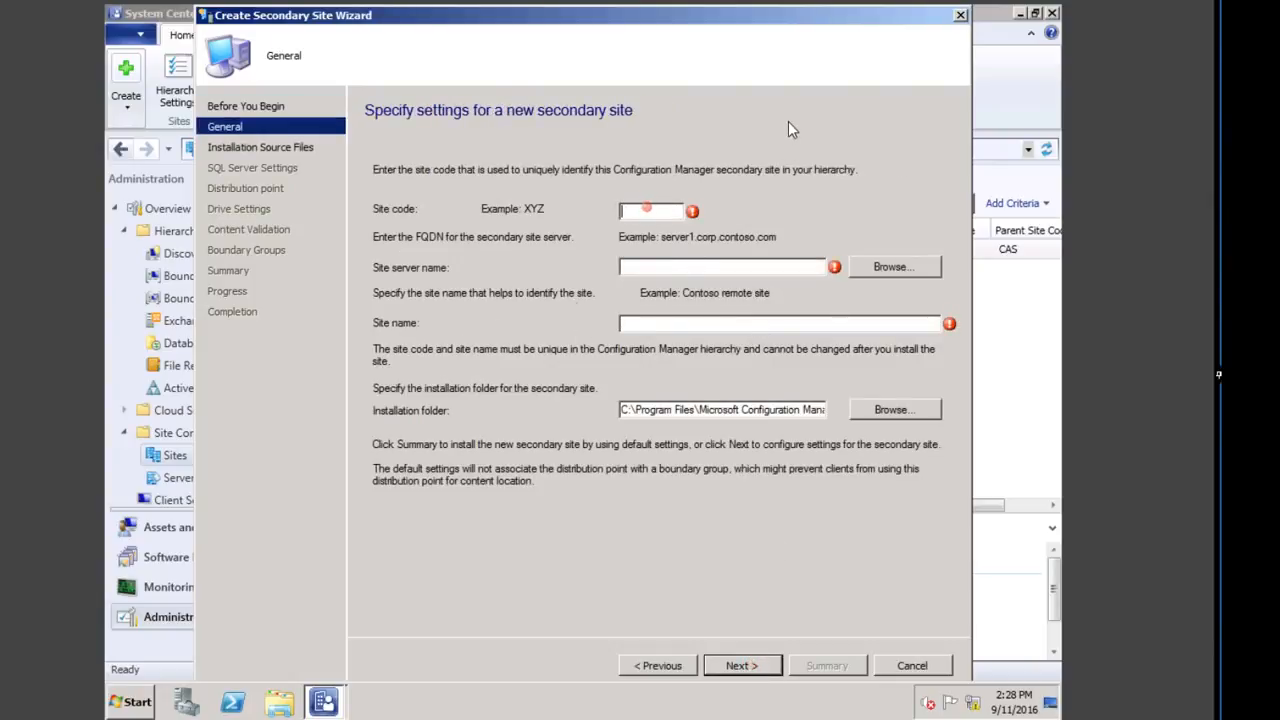
# Set the secondary site's code to SEC, enter "Secondary site server" as the site server name and copy that text
pyautogui.write('SEC')
pyautogui.press('Tab')
pyautogui.write('sEC')
pyautogui.press('BackSpace')
pyautogui.press('BackSpace')
pyautogui.press('BackSpace')
pyautogui.write('Secondary site ')
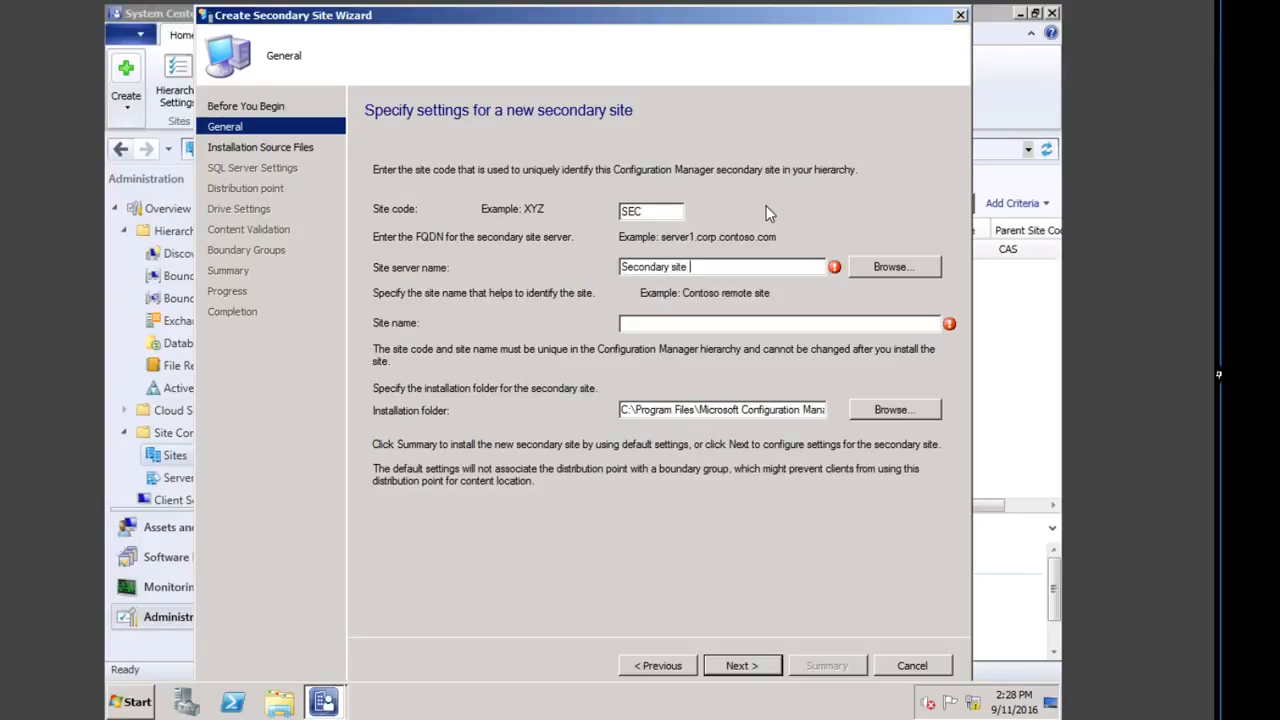
pyautogui.write('server')
pyautogui.click(755, 323)
pyautogui.moveTo(746, 269); pyautogui.dragTo(557, 268)
pyautogui.rightClick(731, 268)
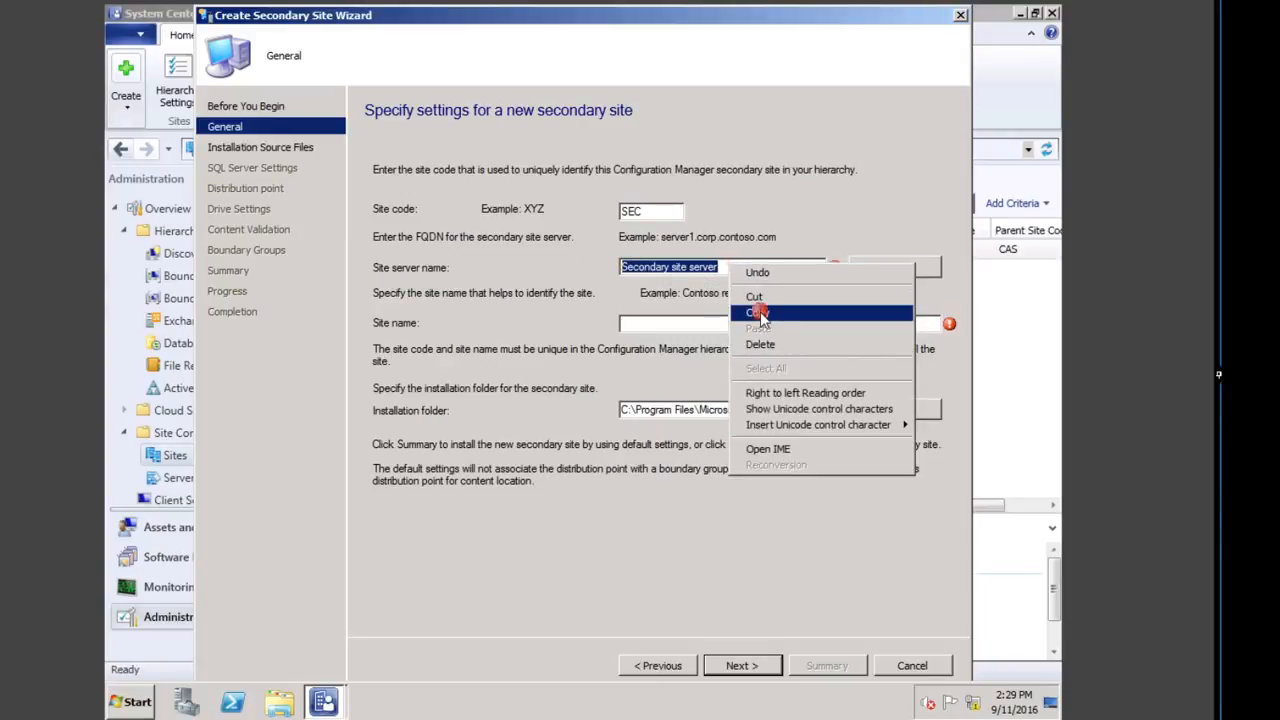
pyautogui.click(757, 312)
# Replace the site server name with Secondary.ConfigMgrDom.local, paste "Secondary site server" as the site name and proceed to the installation source files
pyautogui.click(742, 268)
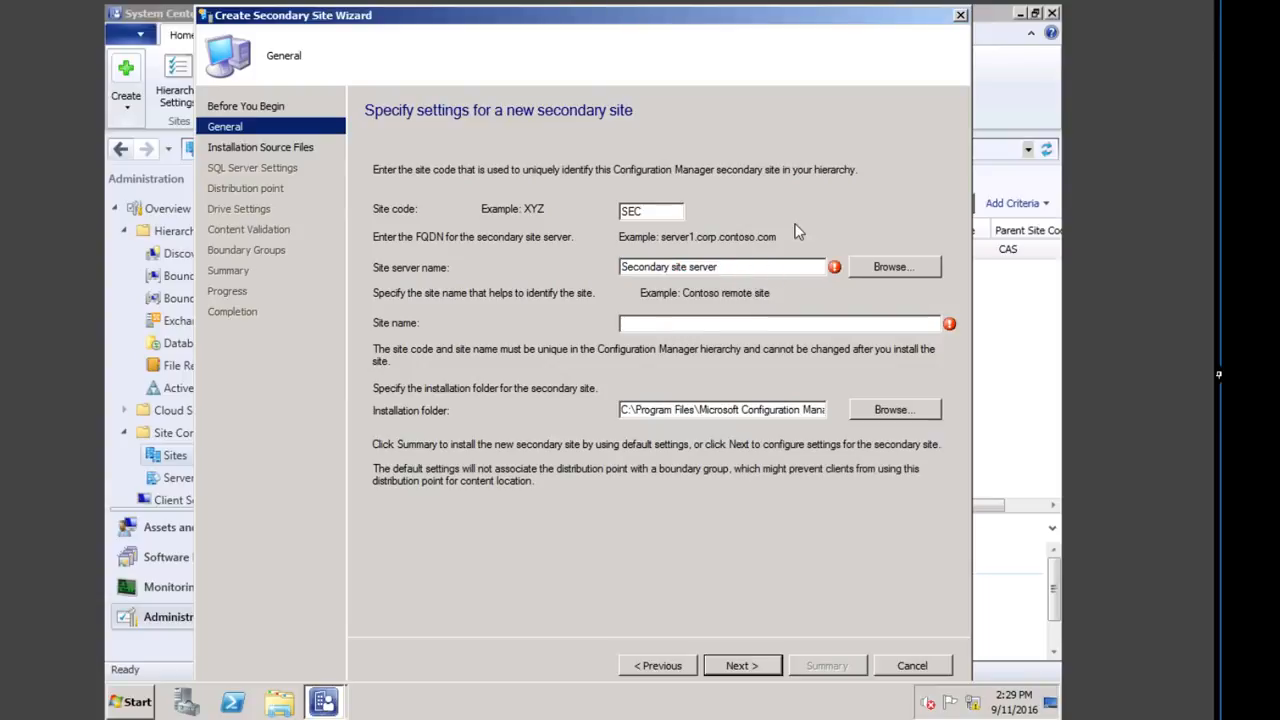
pyautogui.press('BackSpace')
pyautogui.press('BackSpace')
pyautogui.press('BackSpace')
pyautogui.press('BackSpace')
pyautogui.press('BackSpace')
pyautogui.press('BackSpace')
pyautogui.press('BackSpace')
pyautogui.hotkey('ctrl', 'v')
pyautogui.rightClick(706, 327)
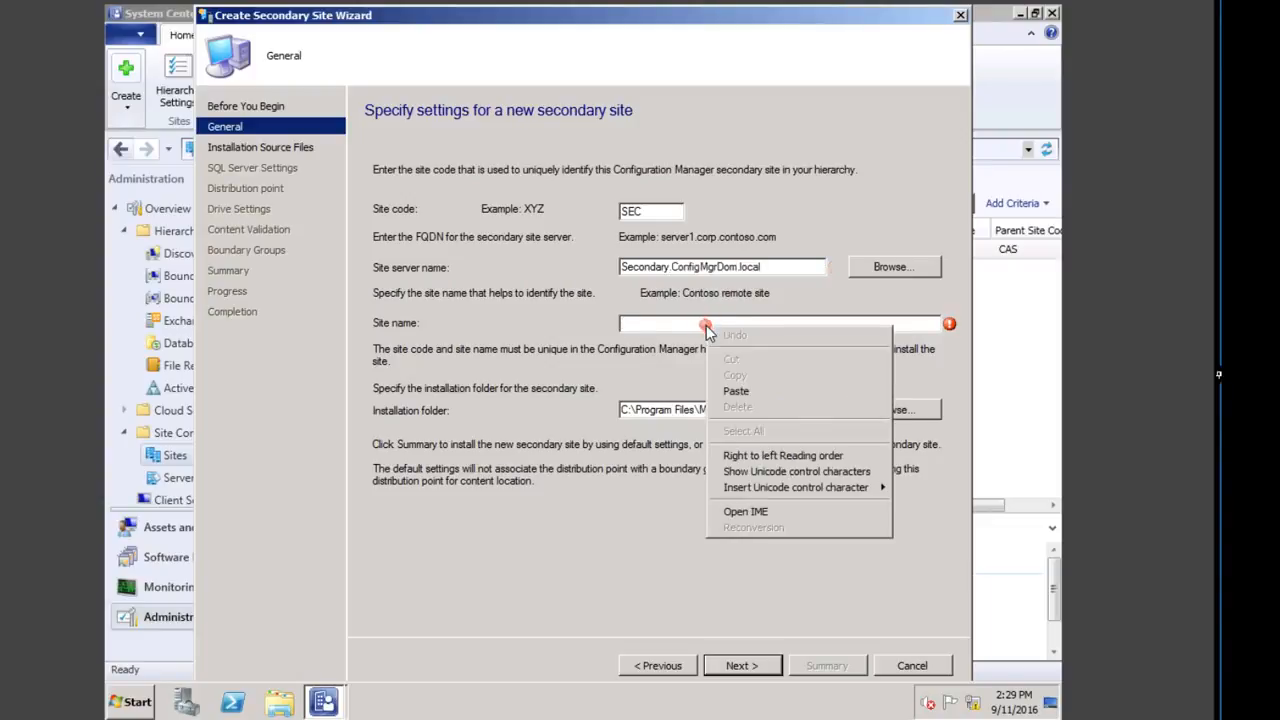
pyautogui.click(736, 391)
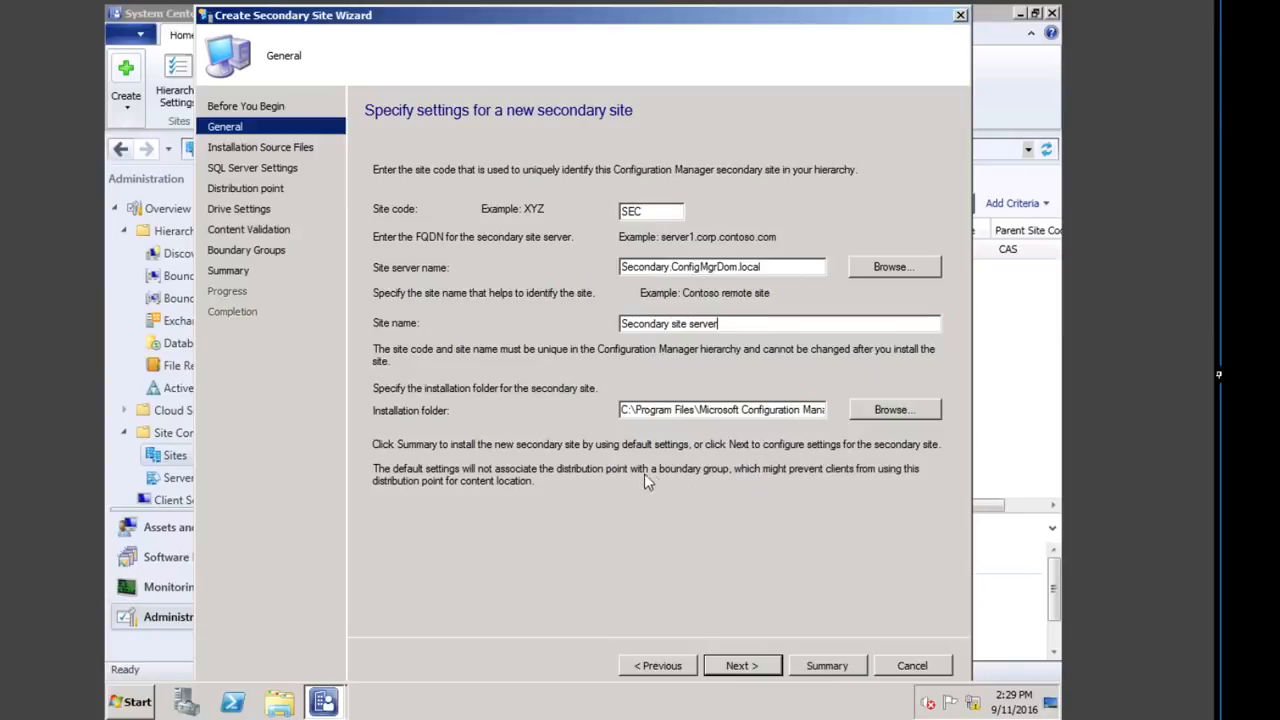
pyautogui.click(740, 667)
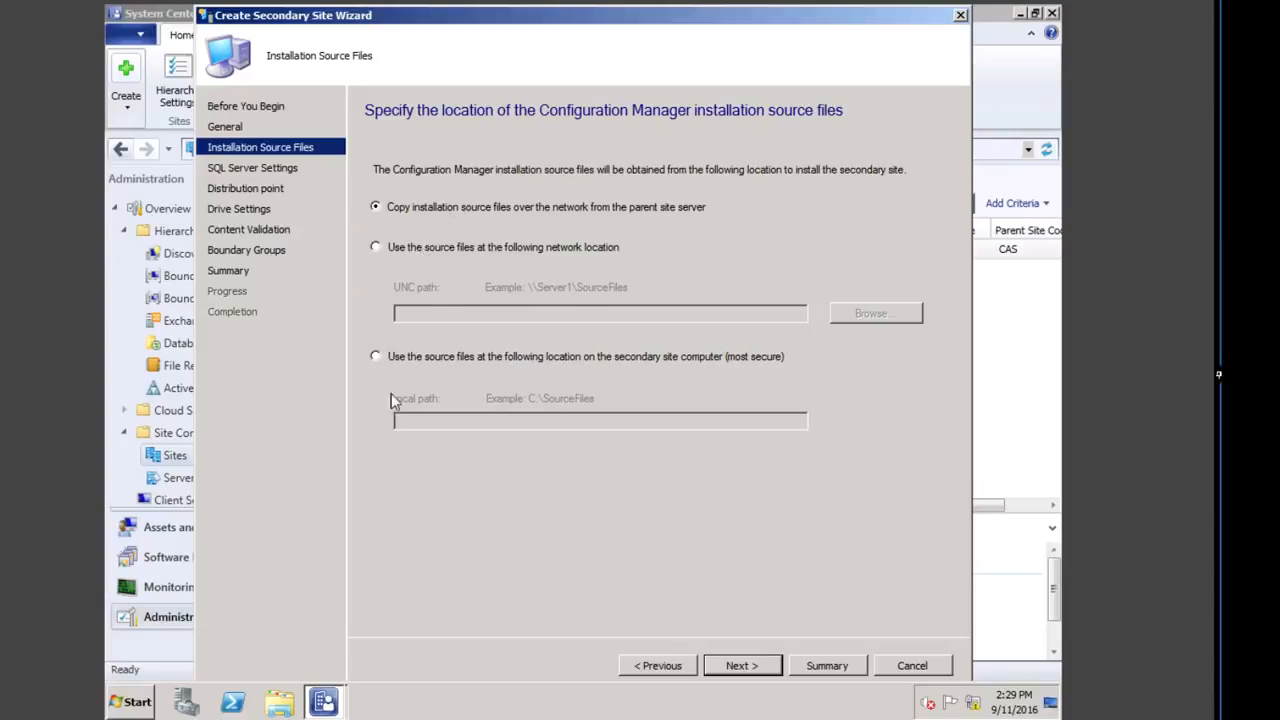
# Keep copying source files over the network from the parent site server and installing local SQL Server Express with ports 1433 and 4022
pyautogui.click(745, 665)
pyautogui.click(660, 665)
pyautogui.click(738, 665)
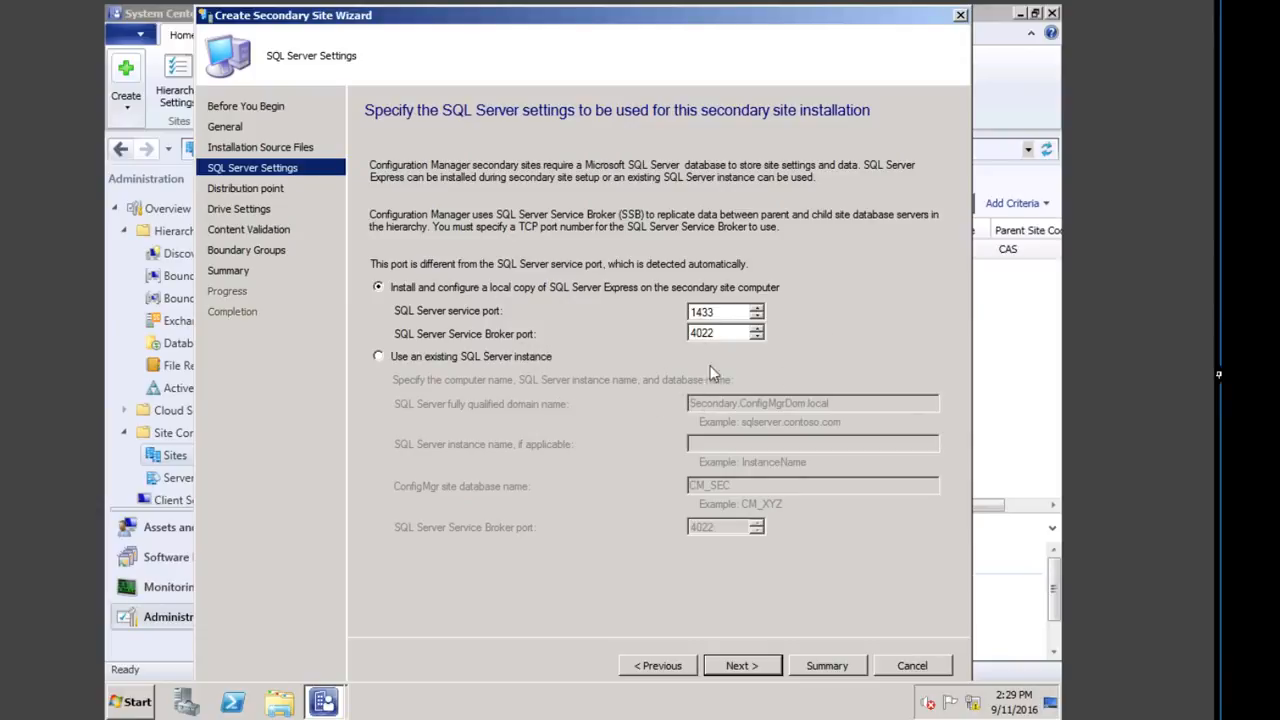
pyautogui.click(750, 667)
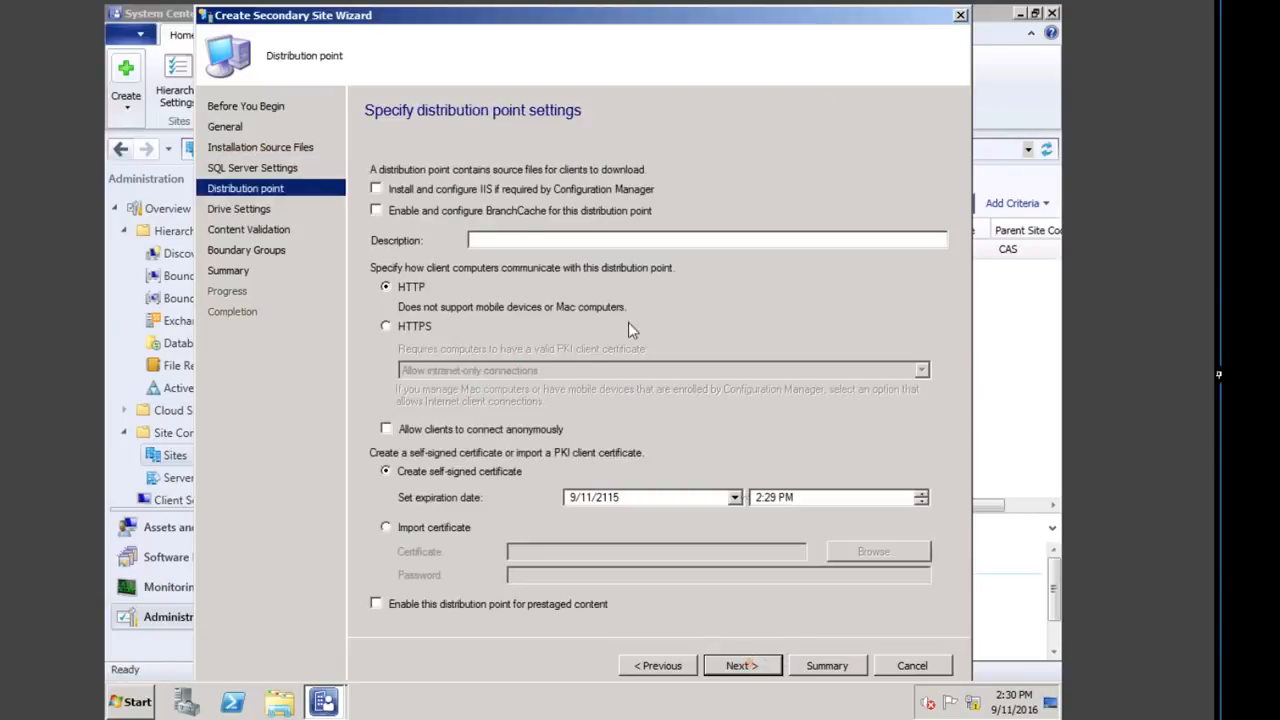
# Enable installing and configuring IIS for the distribution point, accepting the default drive and content validation settings
pyautogui.click(386, 191)
pyautogui.click(740, 665)
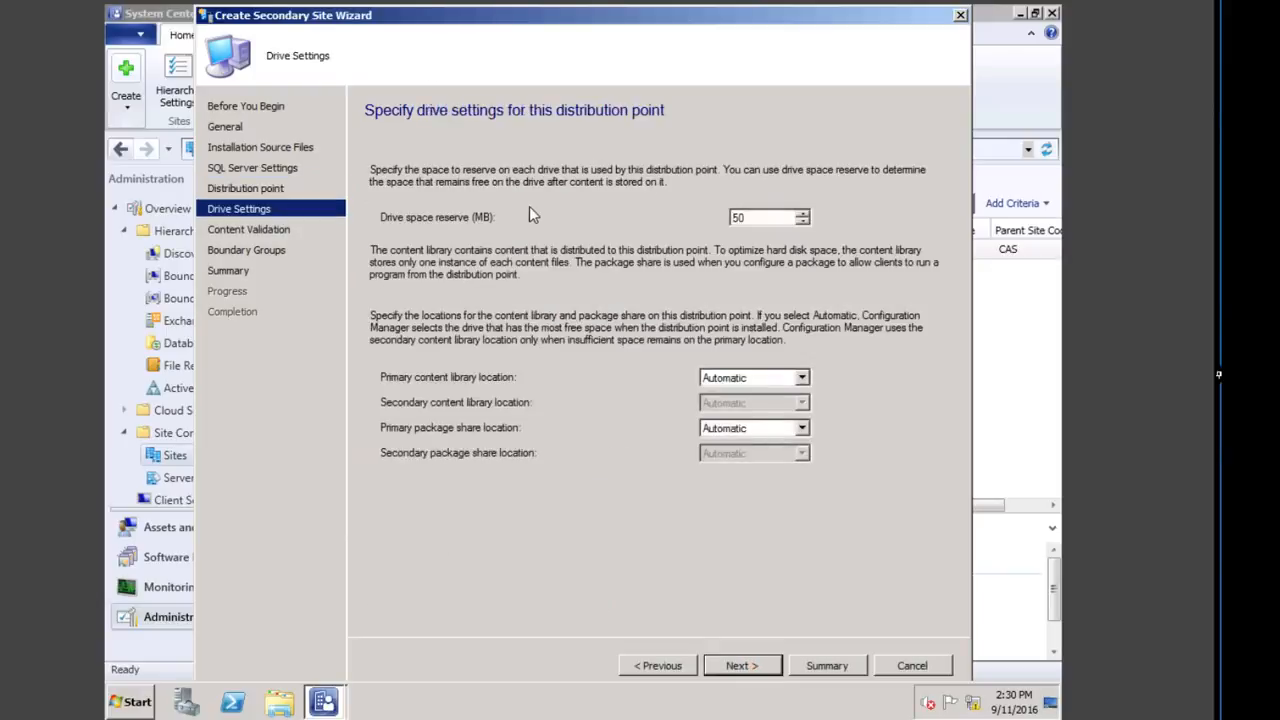
pyautogui.click(742, 666)
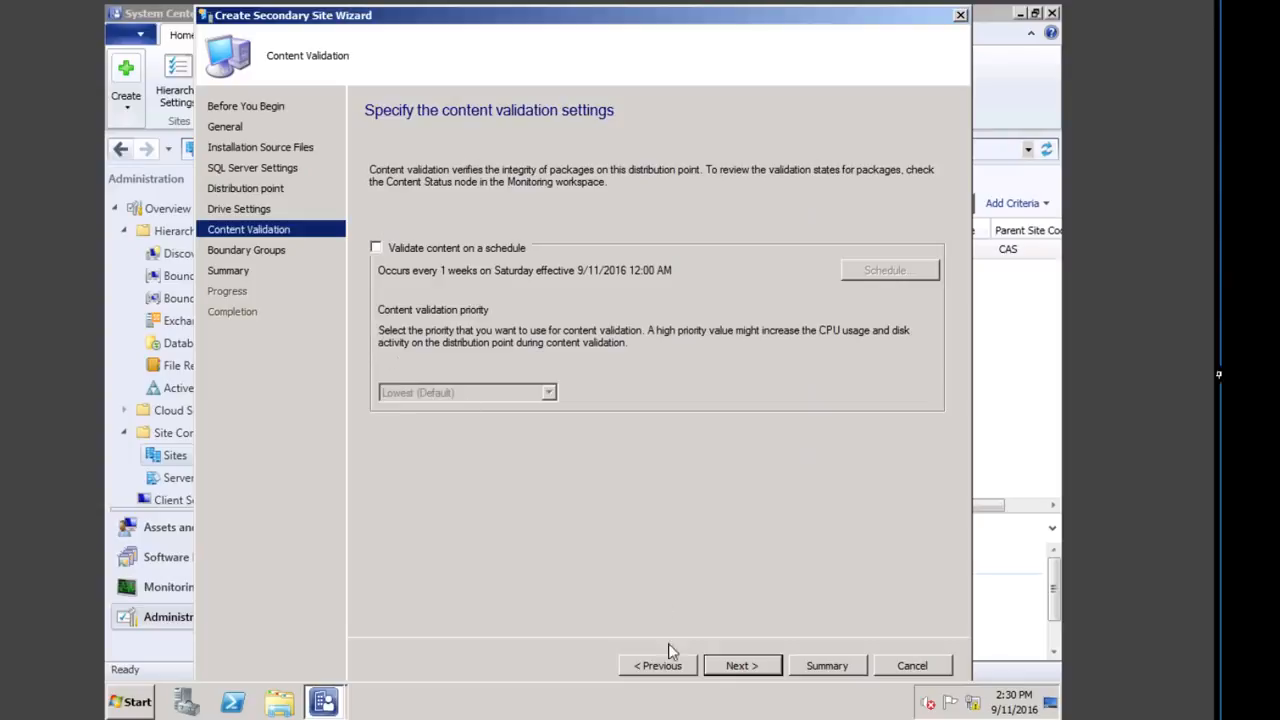
pyautogui.click(759, 673)
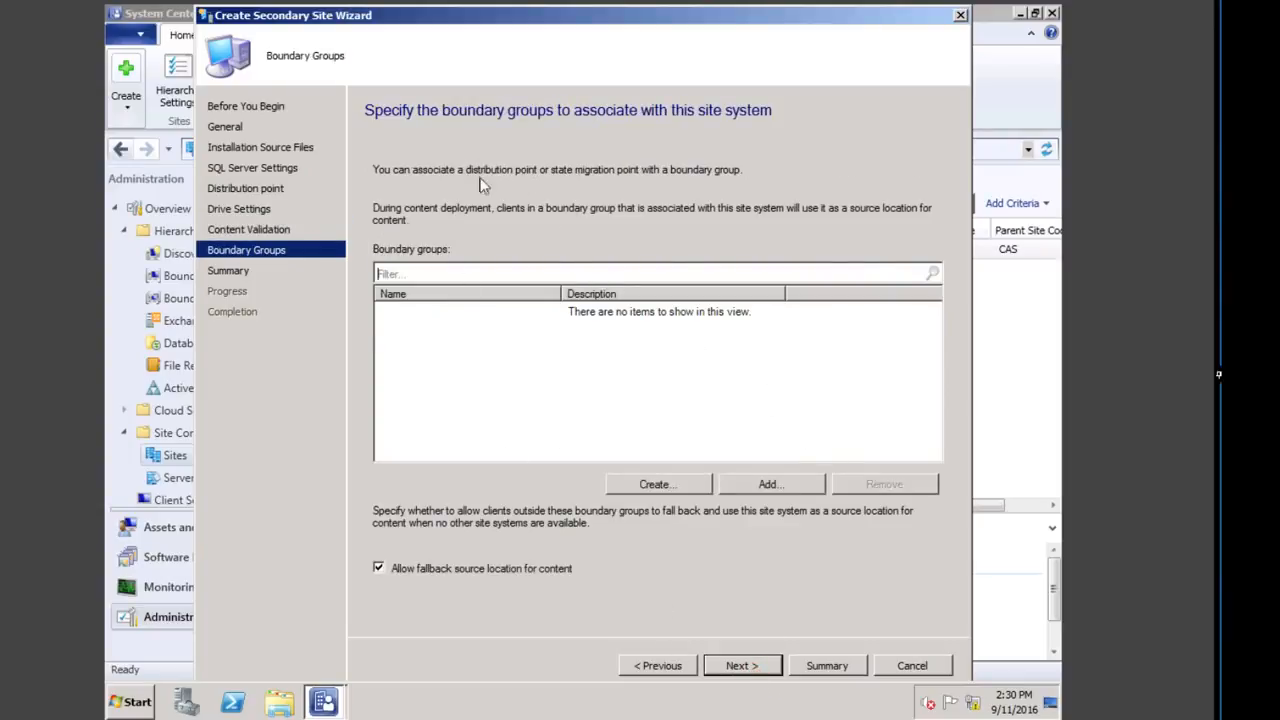
# Create a boundary group named "Secondary Site clients" for the site system, enabled for site assignment to PRI-Primary Site Server
pyautogui.click(645, 482)
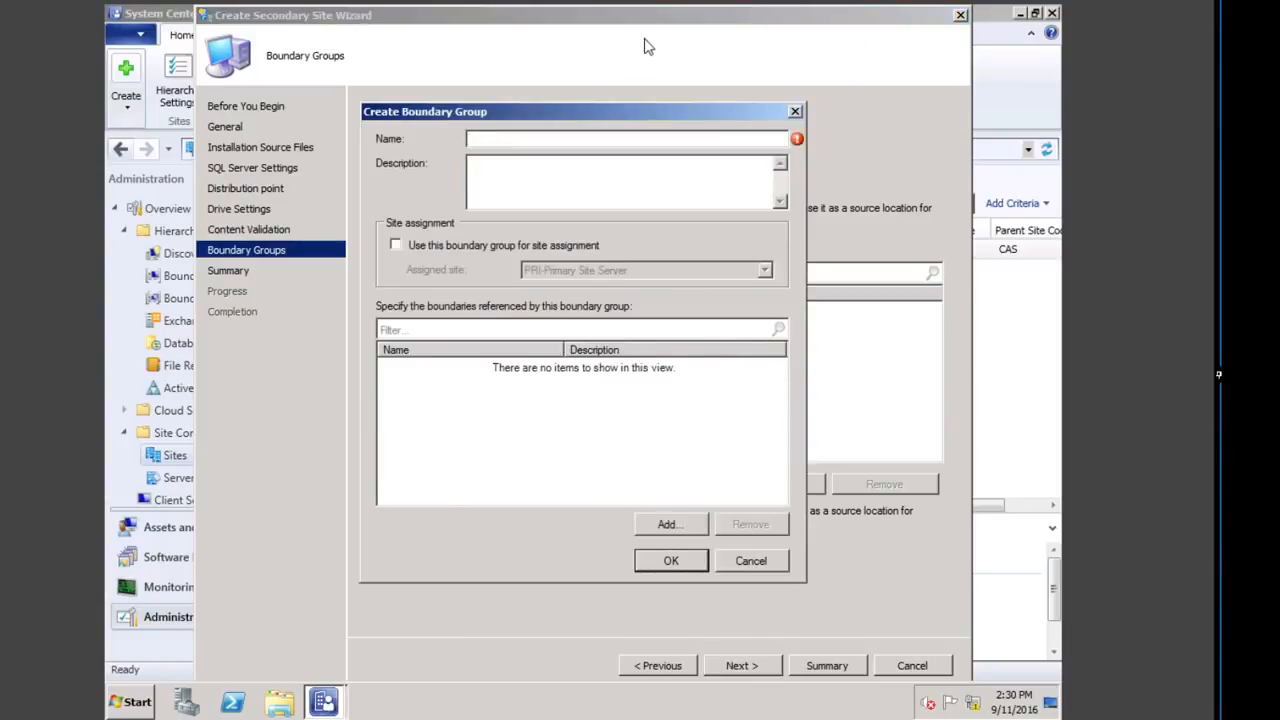
pyautogui.write('Sec')
pyautogui.press('BackSpace')
pyautogui.press('BackSpace')
pyautogui.write('econdary Site ')
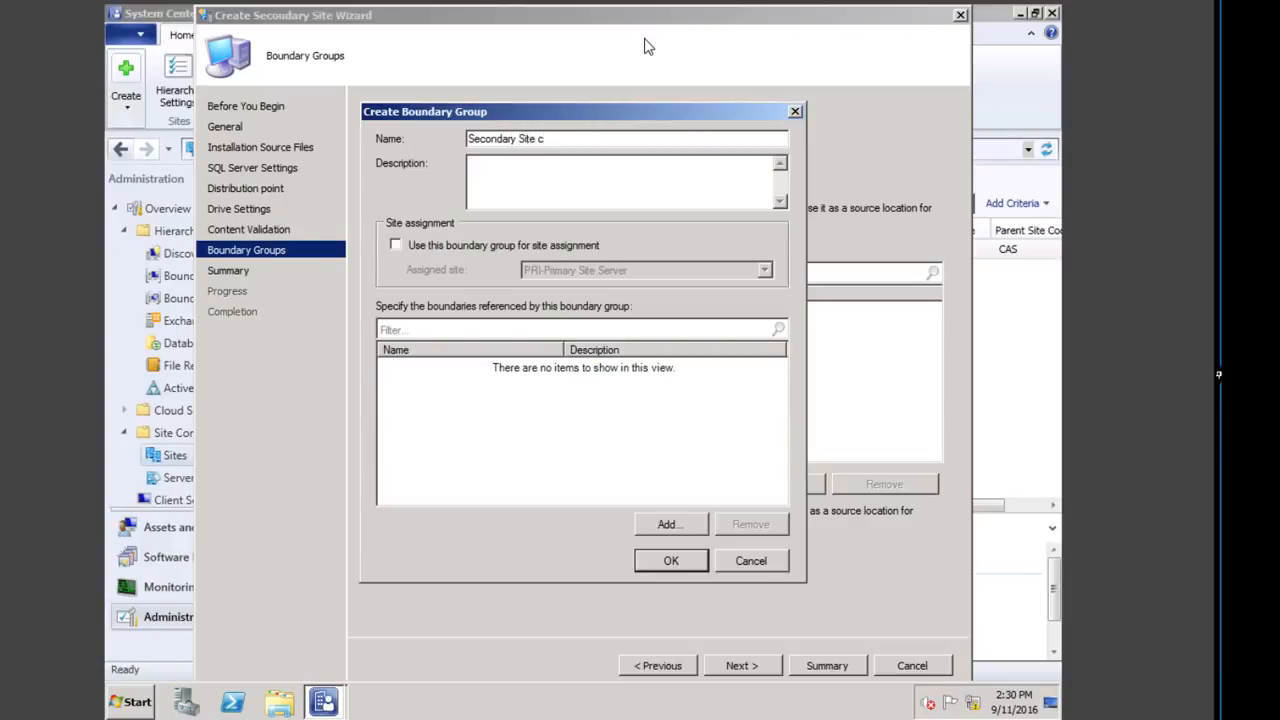
pyautogui.write('cl')
pyautogui.write('e')
pyautogui.write('ents')
pyautogui.click(441, 246)
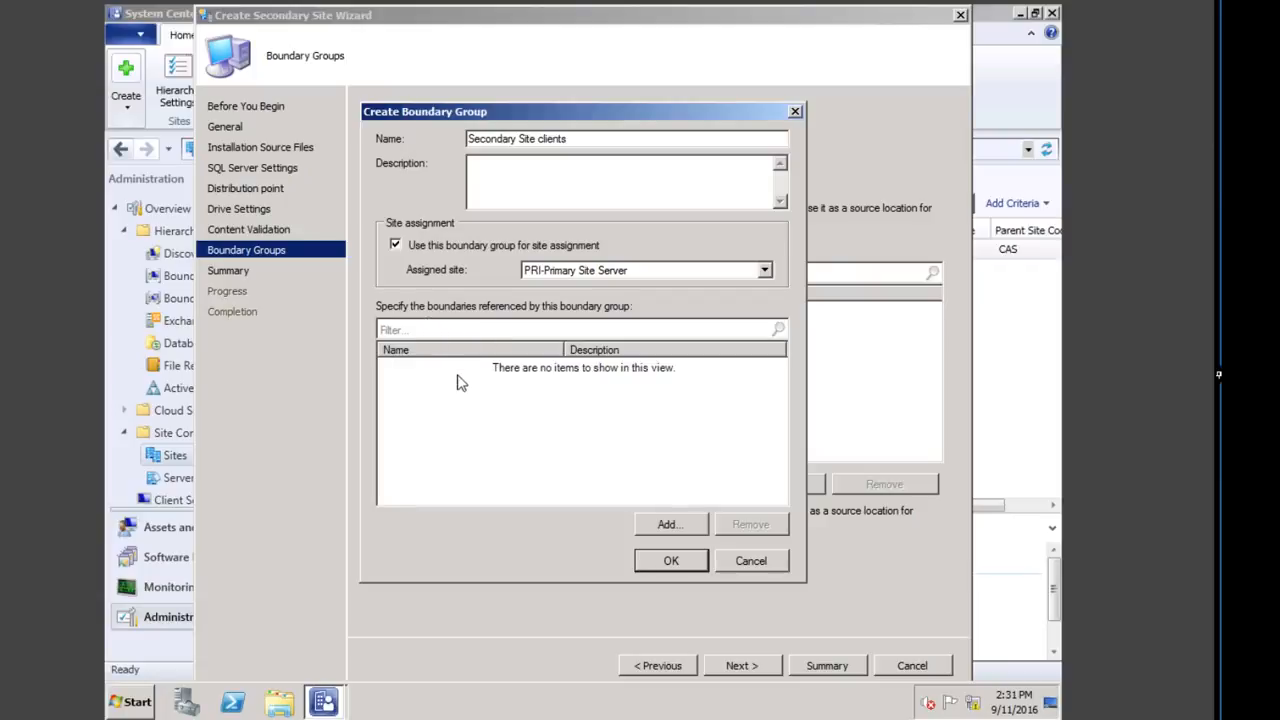
pyautogui.click(672, 562)
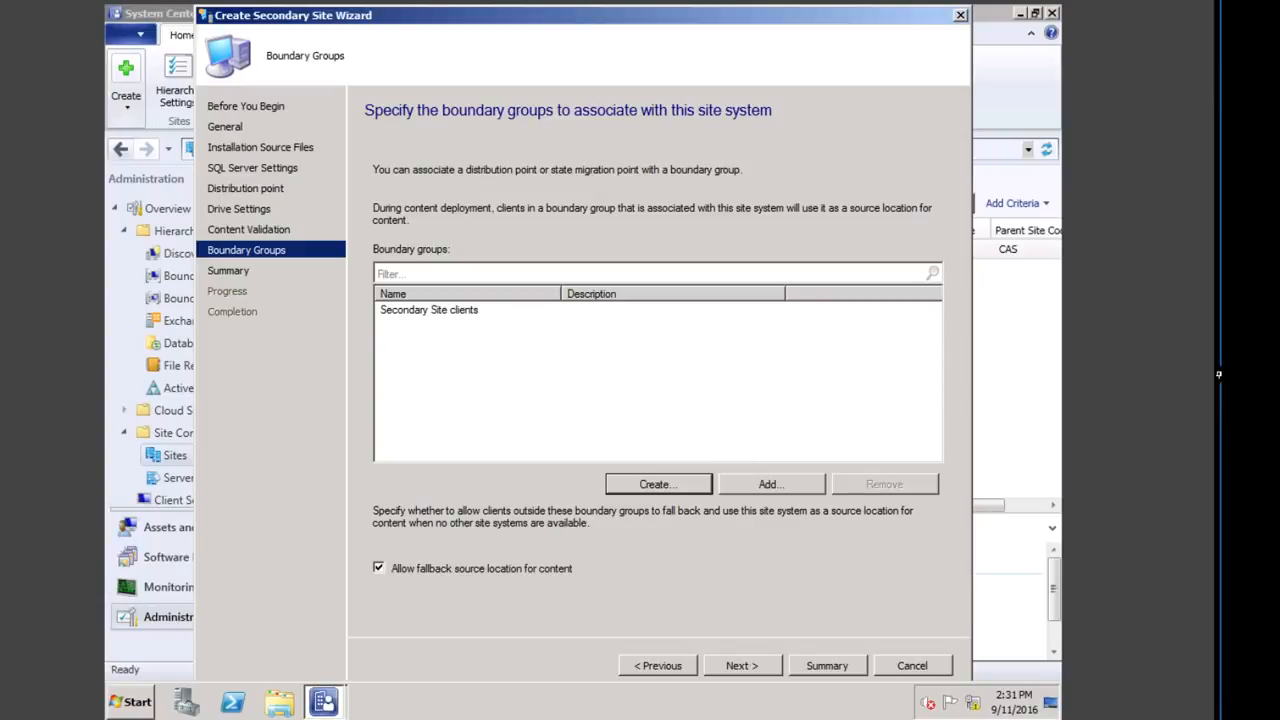
# Confirm the secondary site settings, run the creation and close the completed wizard after reviewing its details
pyautogui.click(756, 664)
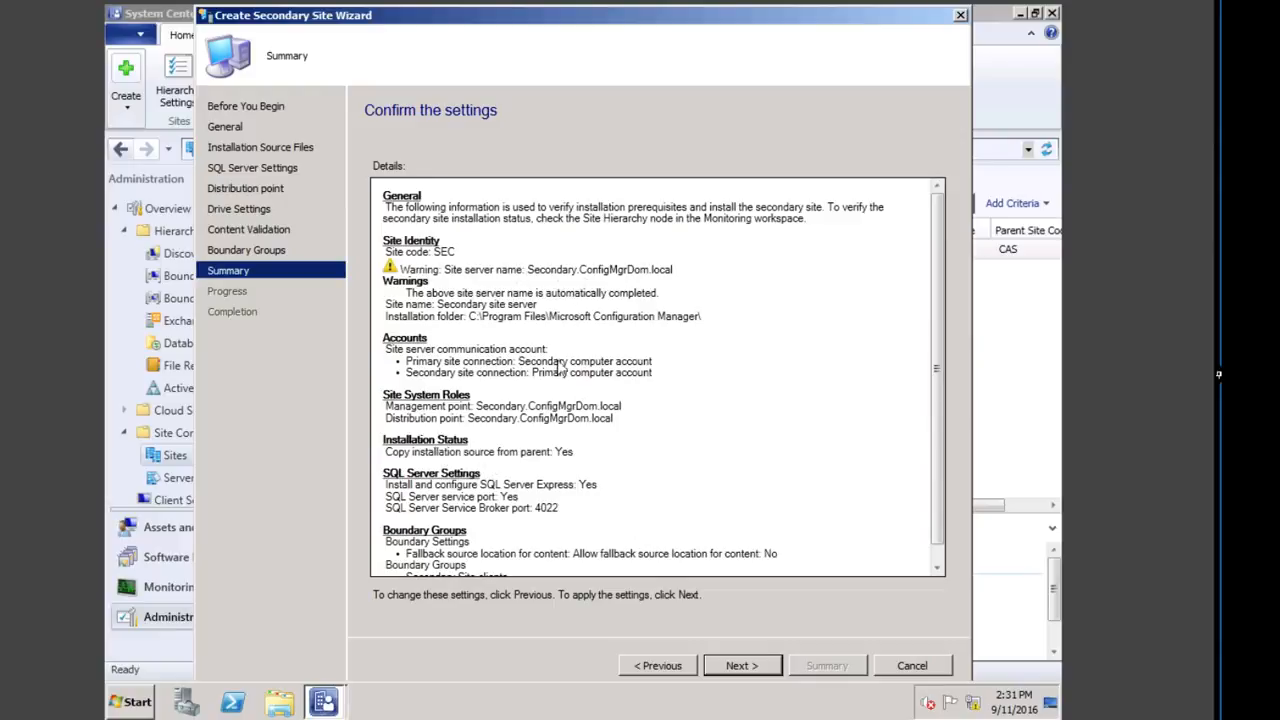
pyautogui.click(747, 670)
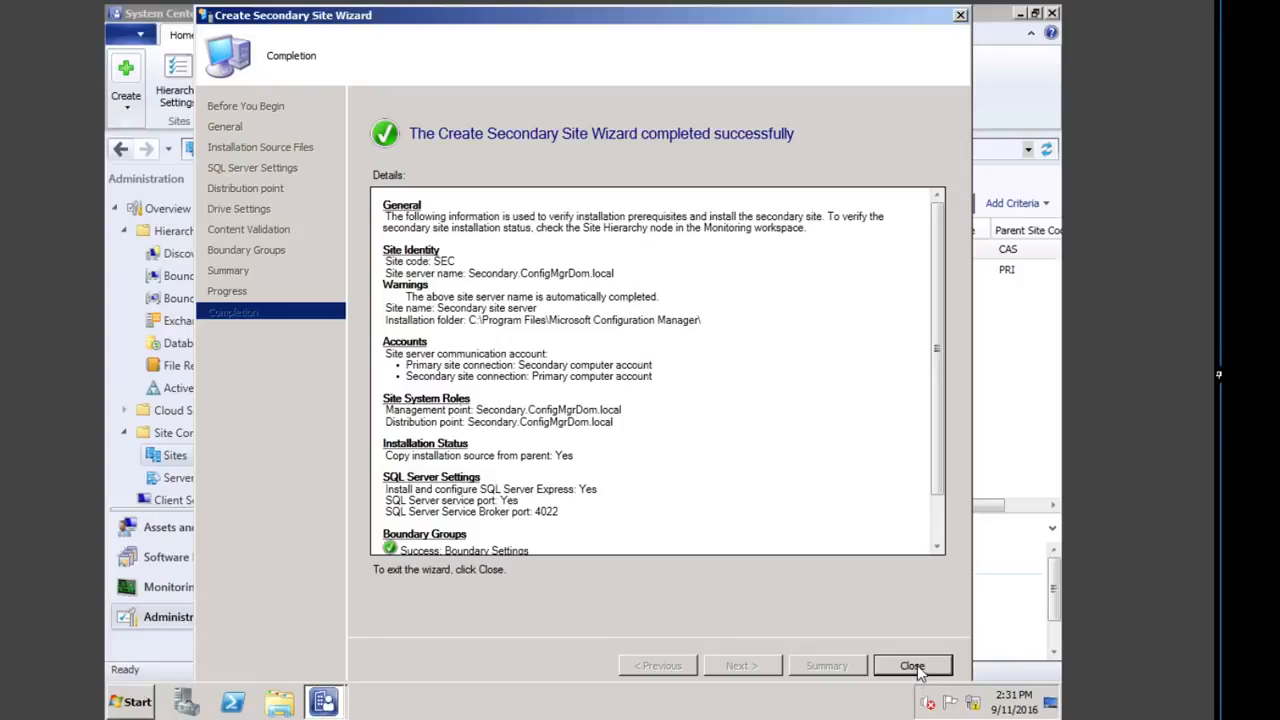
pyautogui.click(938, 546)
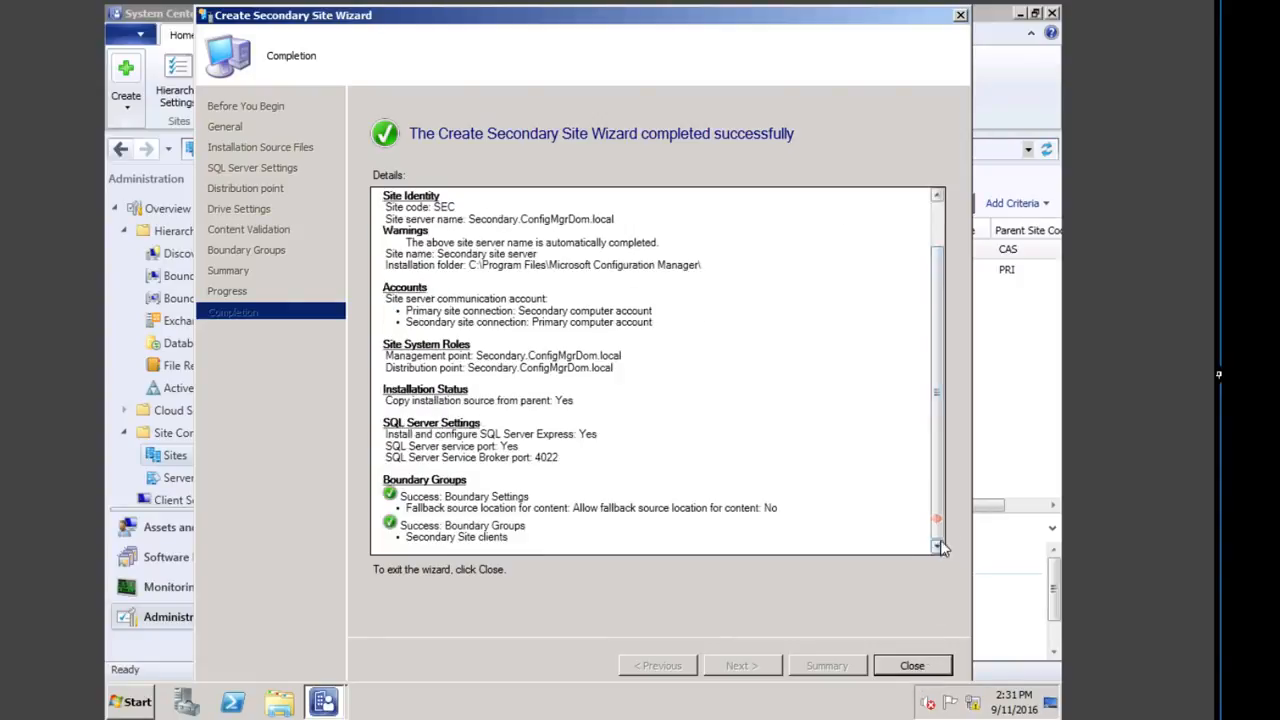
pyautogui.click(914, 668)
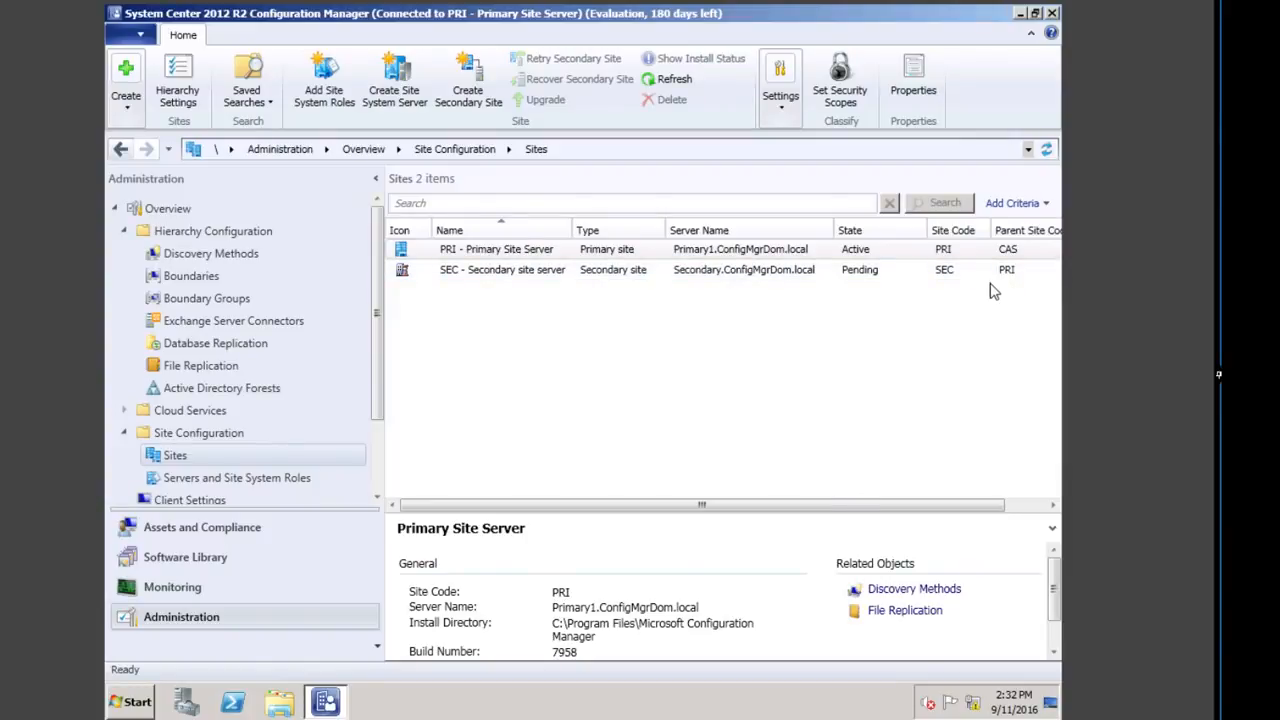
# Review the installation status details of the SEC secondary site down to the earliest prerequisite check
pyautogui.click(507, 269)
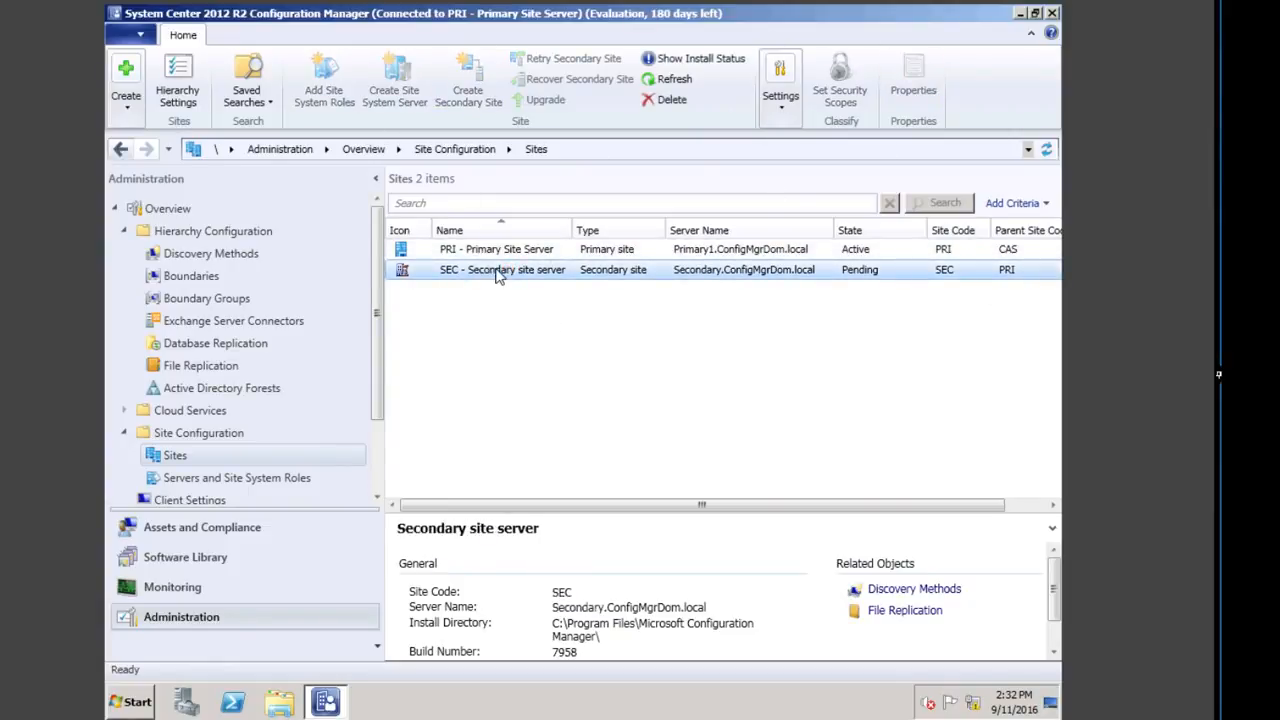
pyautogui.click(716, 66)
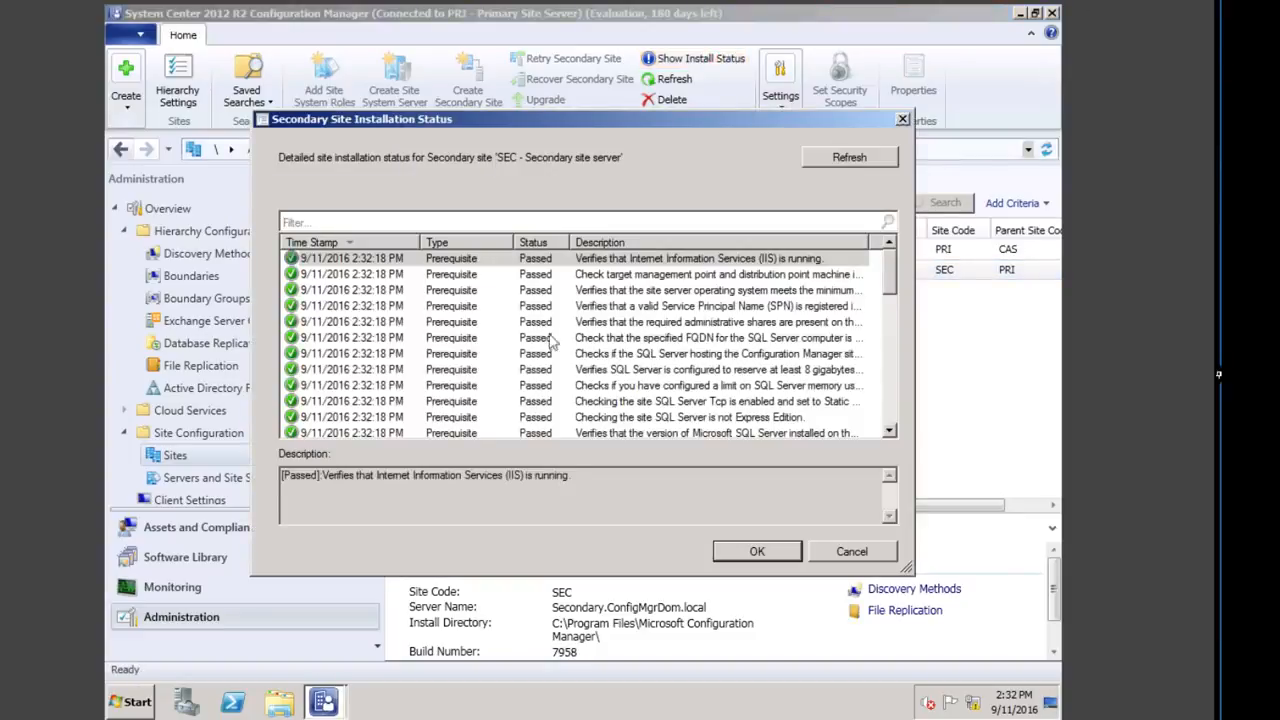
pyautogui.click(889, 265)
pyautogui.moveTo(891, 270); pyautogui.dragTo(886, 422)
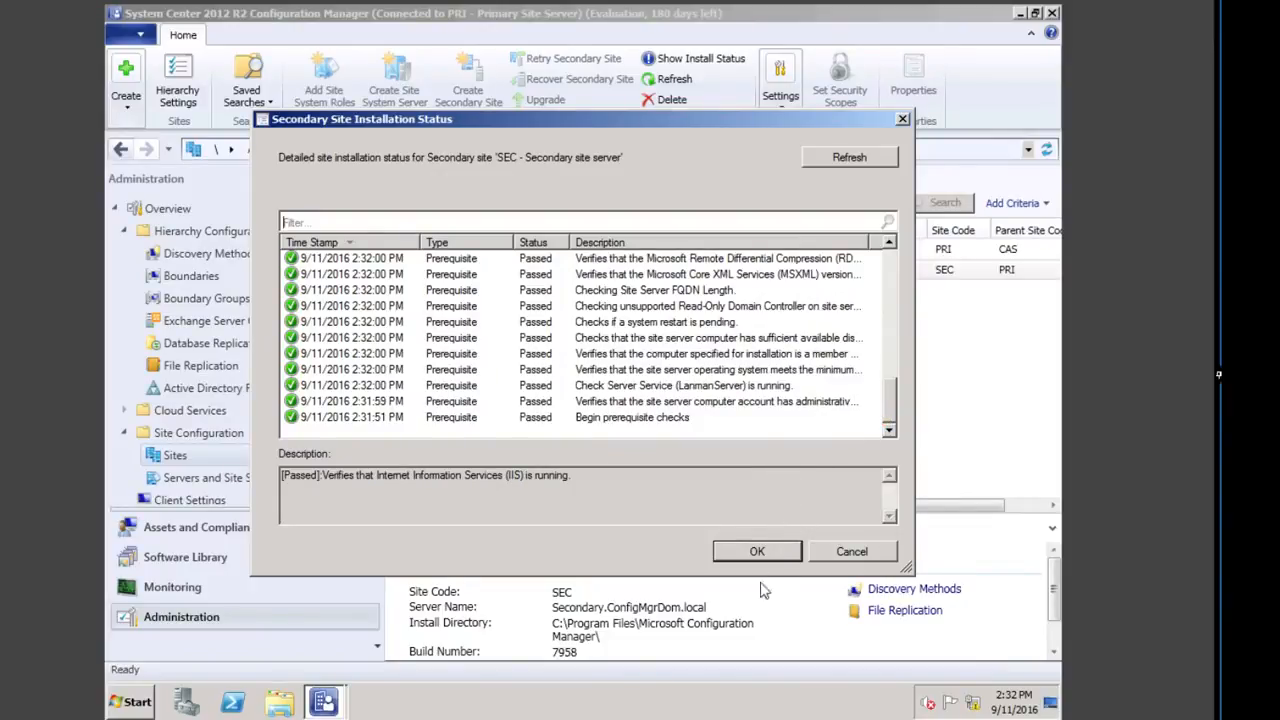
pyautogui.click(738, 553)
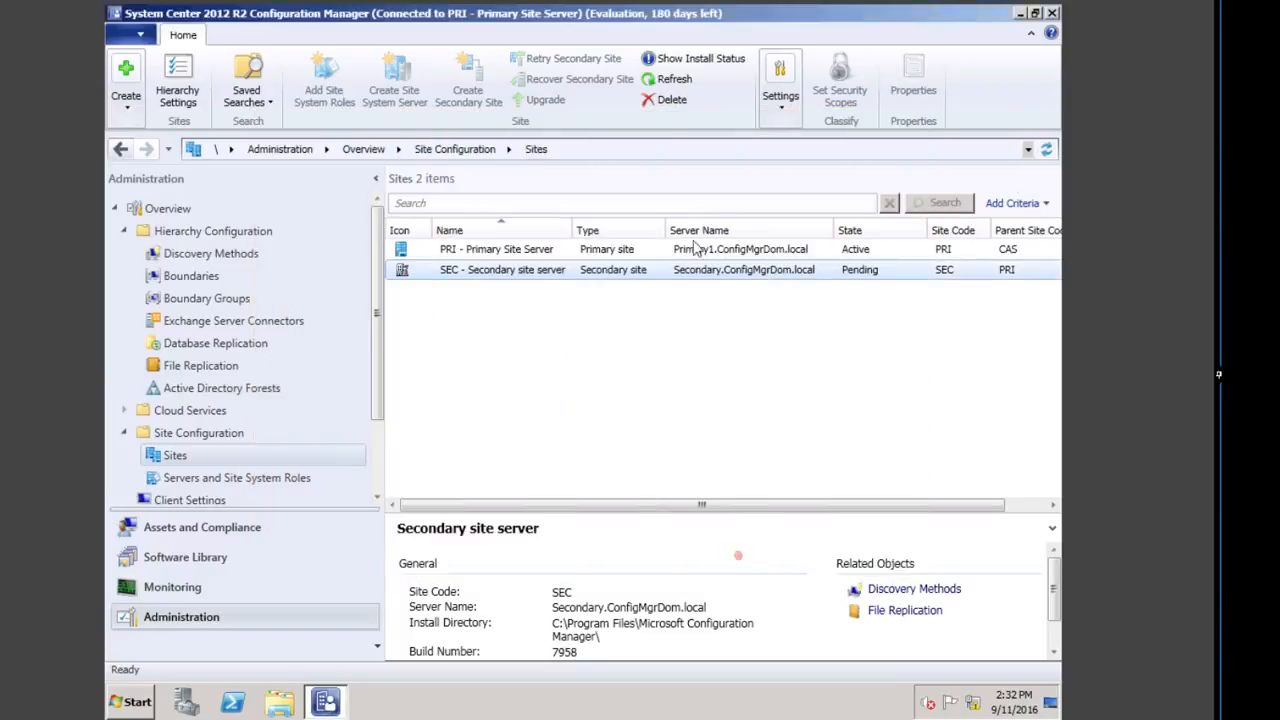
# Examine the site hierarchy diagram in the Monitoring workspace
pyautogui.click(190, 591)
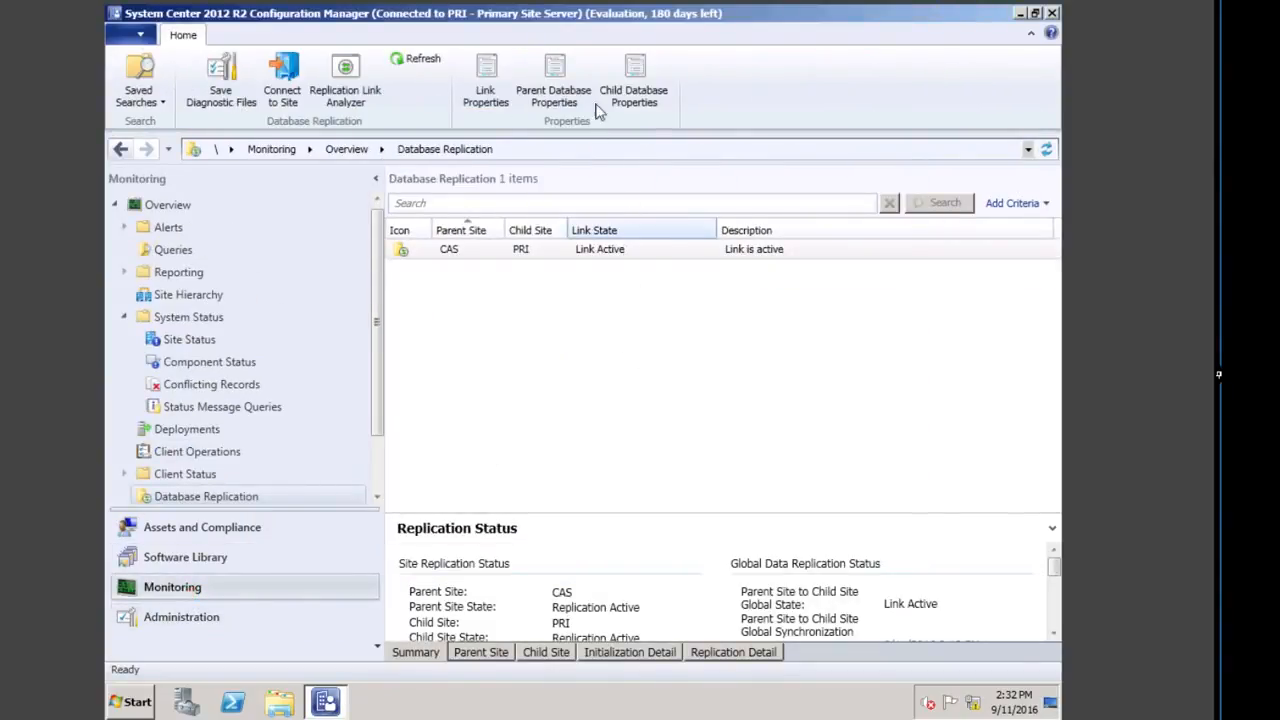
pyautogui.click(161, 594)
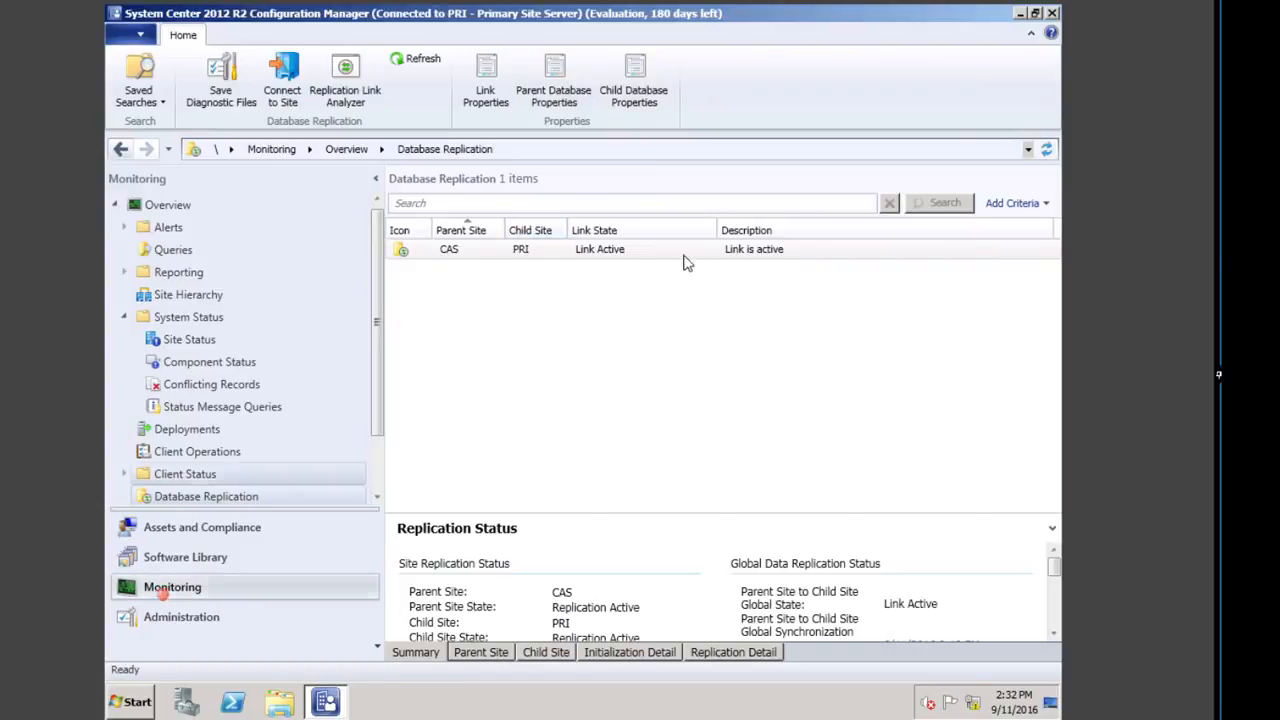
pyautogui.click(192, 293)
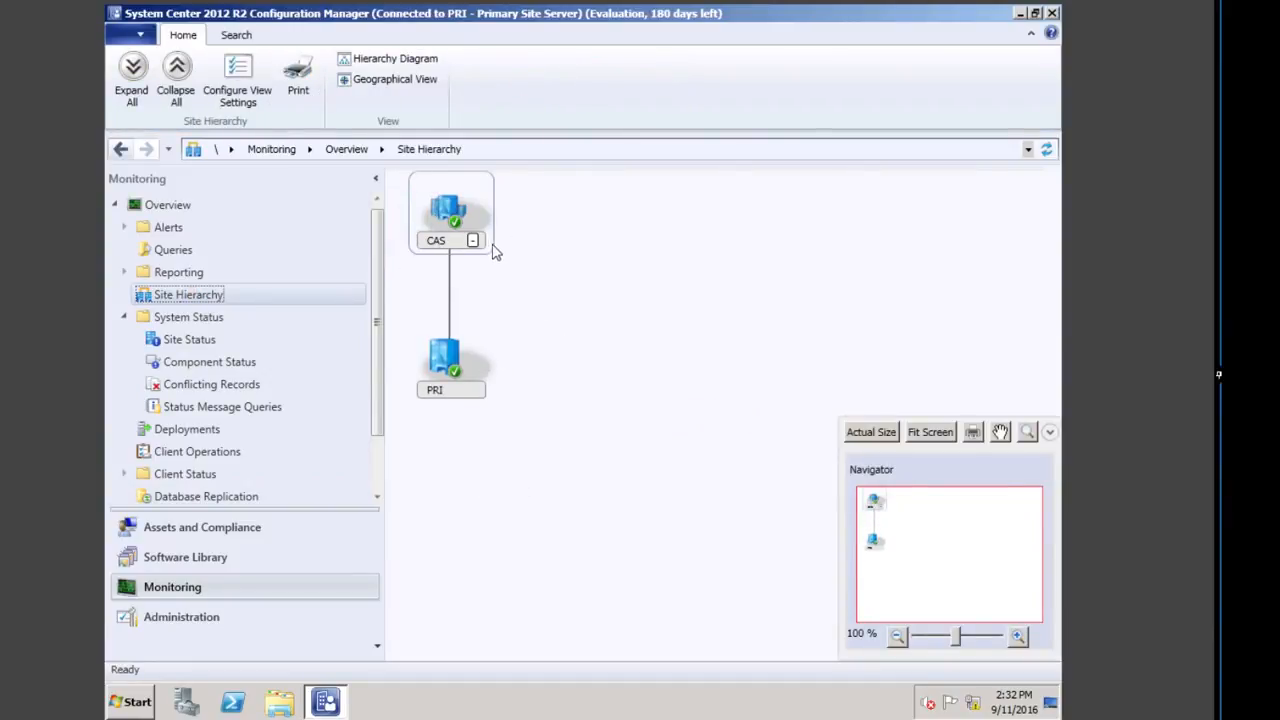
pyautogui.moveTo(482, 266)
pyautogui.moveTo(468, 366)
# Start a new boundary under Hierarchy Configuration in Administration, described as "IP address range for secondary site"
pyautogui.click(172, 616)
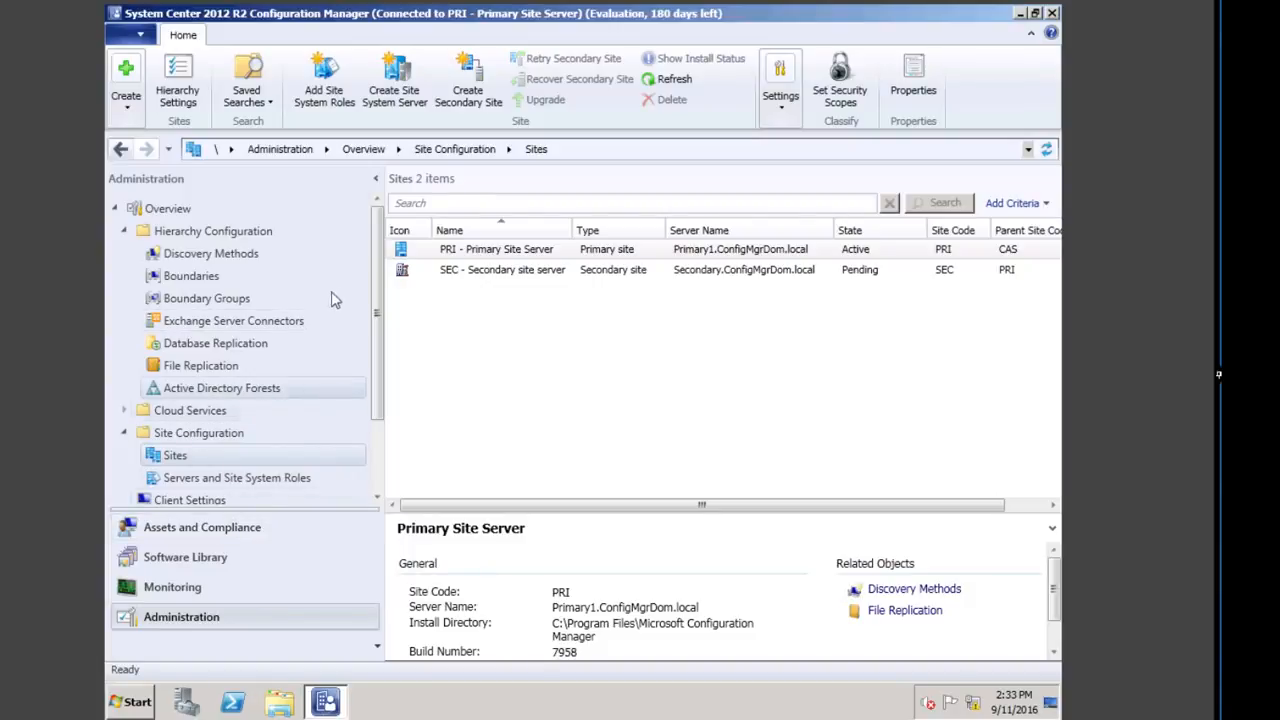
pyautogui.click(216, 231)
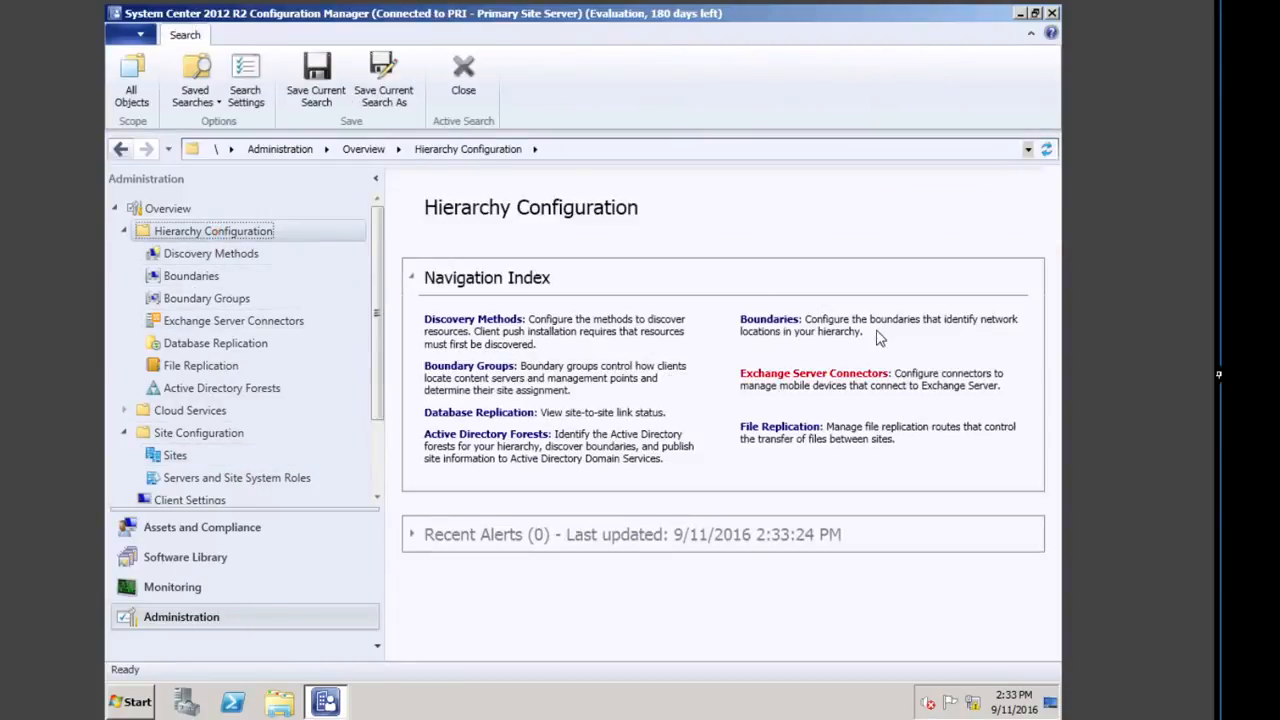
pyautogui.click(783, 321)
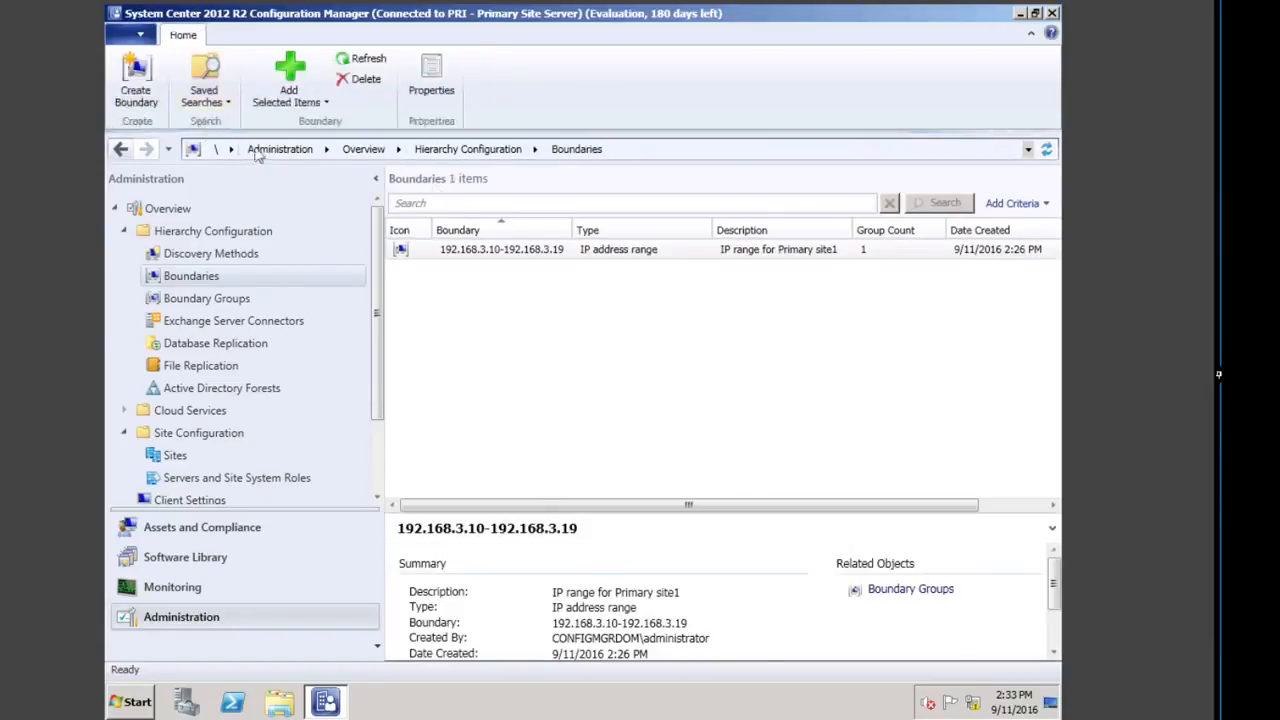
pyautogui.click(137, 88)
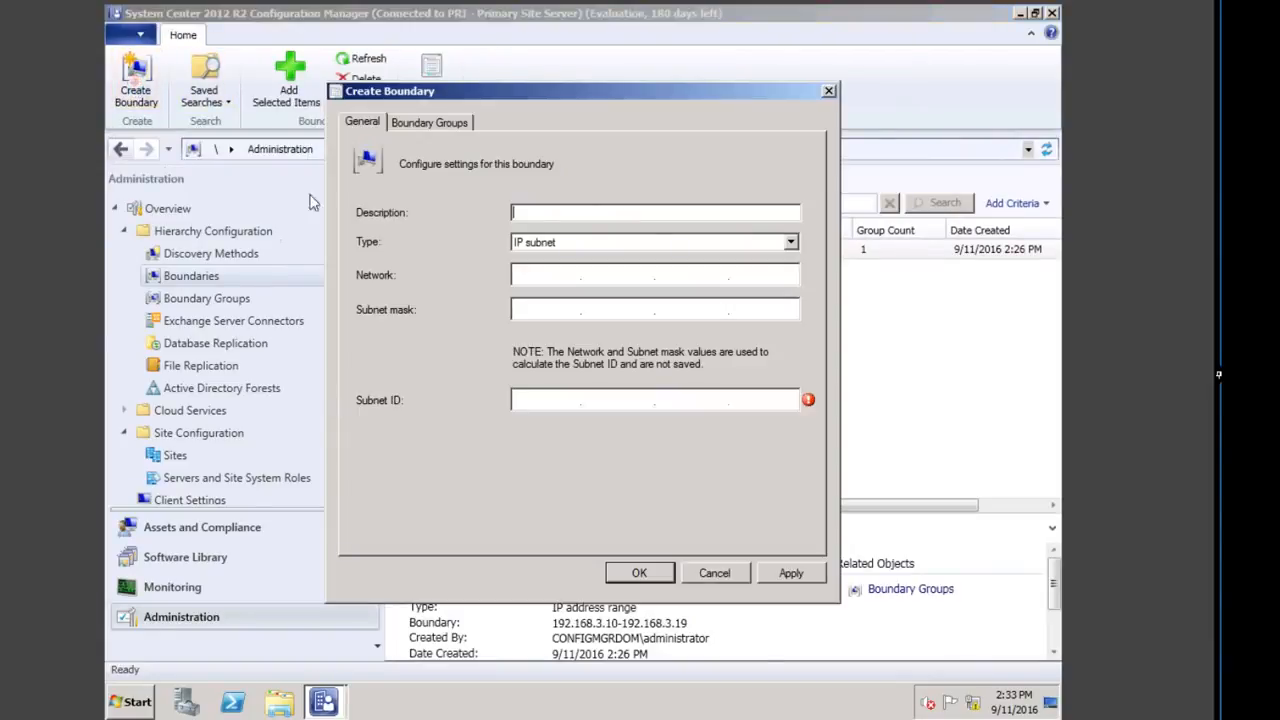
pyautogui.click(571, 213)
pyautogui.write('IP ADDRES')
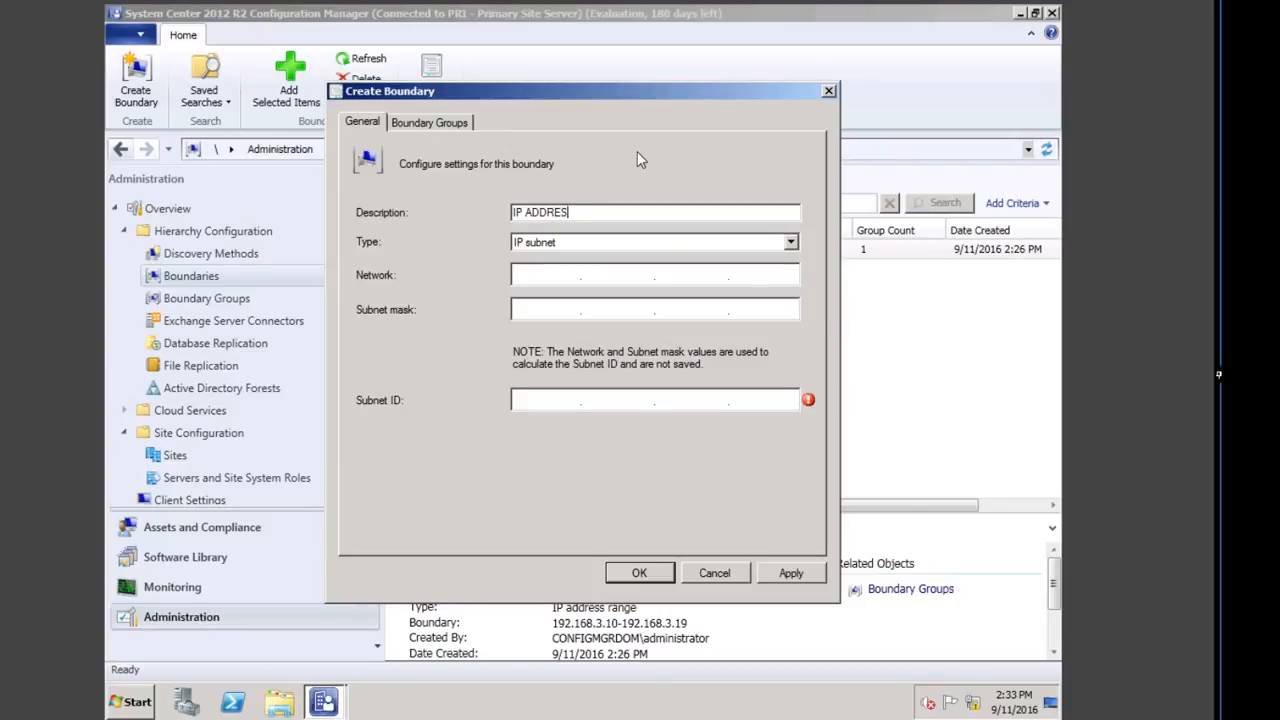
pyautogui.press('BackSpace')
pyautogui.press('BackSpace')
pyautogui.press('BackSpace')
pyautogui.press('BackSpace')
pyautogui.press('BackSpace')
pyautogui.press('BackSpace')
pyautogui.write('address range for secondar')
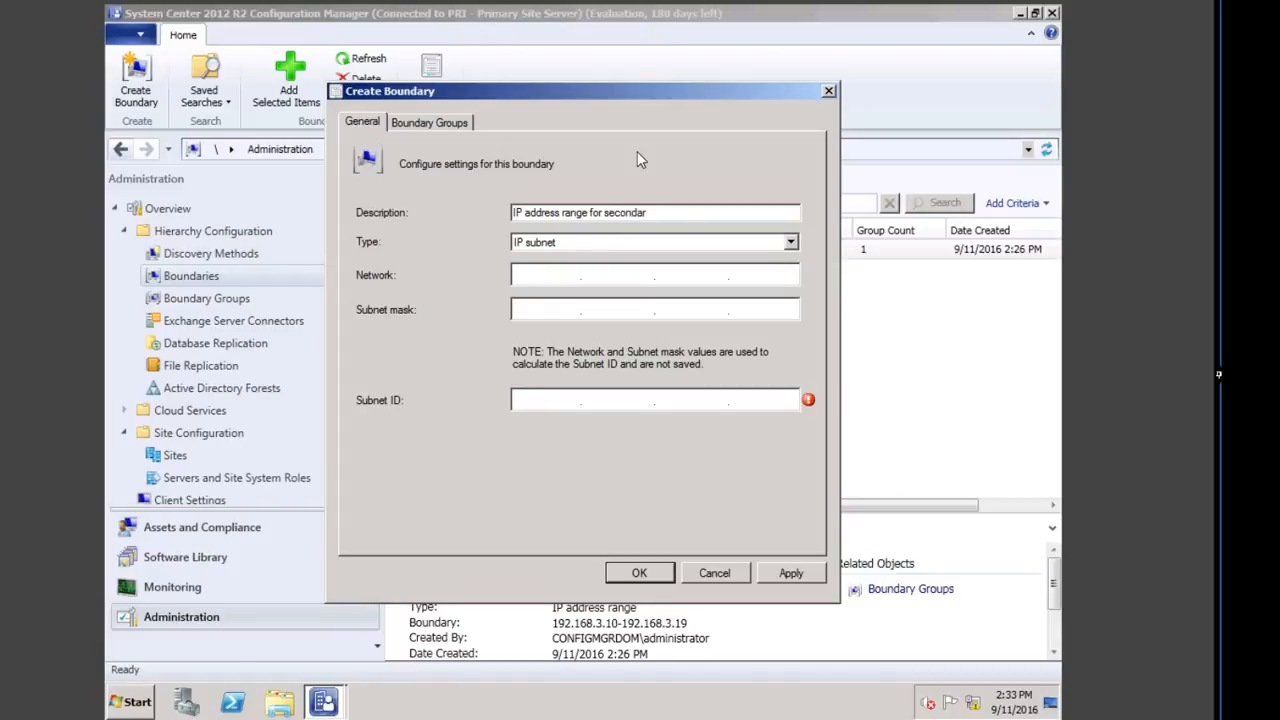
pyautogui.write('y site')
# Set the boundary type to IP address range, from 192.168.3.20 to 192.168.3.29
pyautogui.click(792, 242)
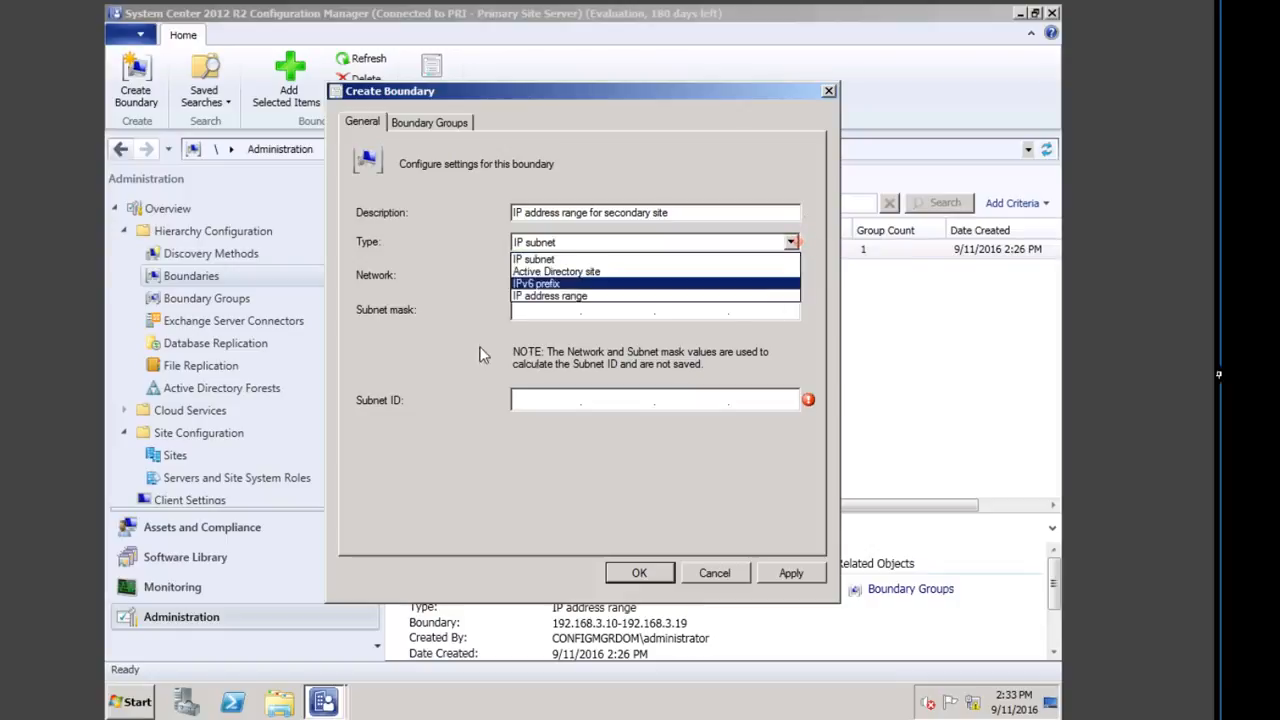
pyautogui.click(542, 296)
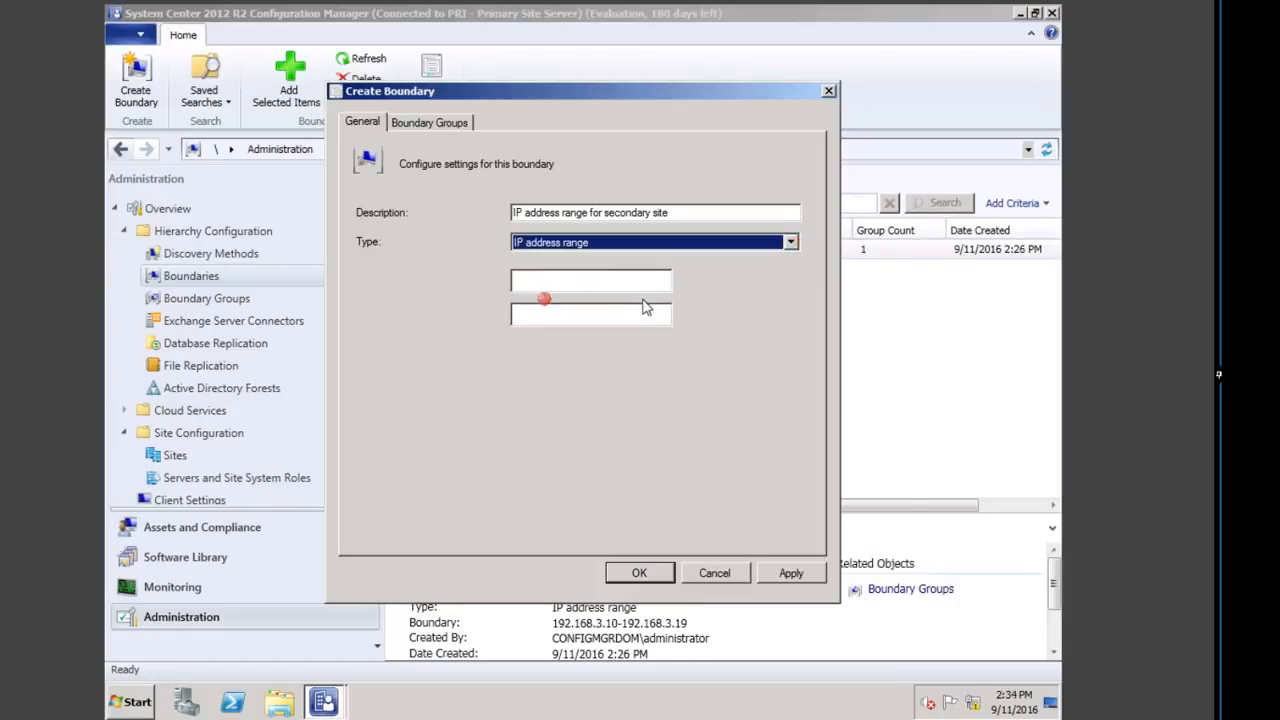
pyautogui.click(531, 282)
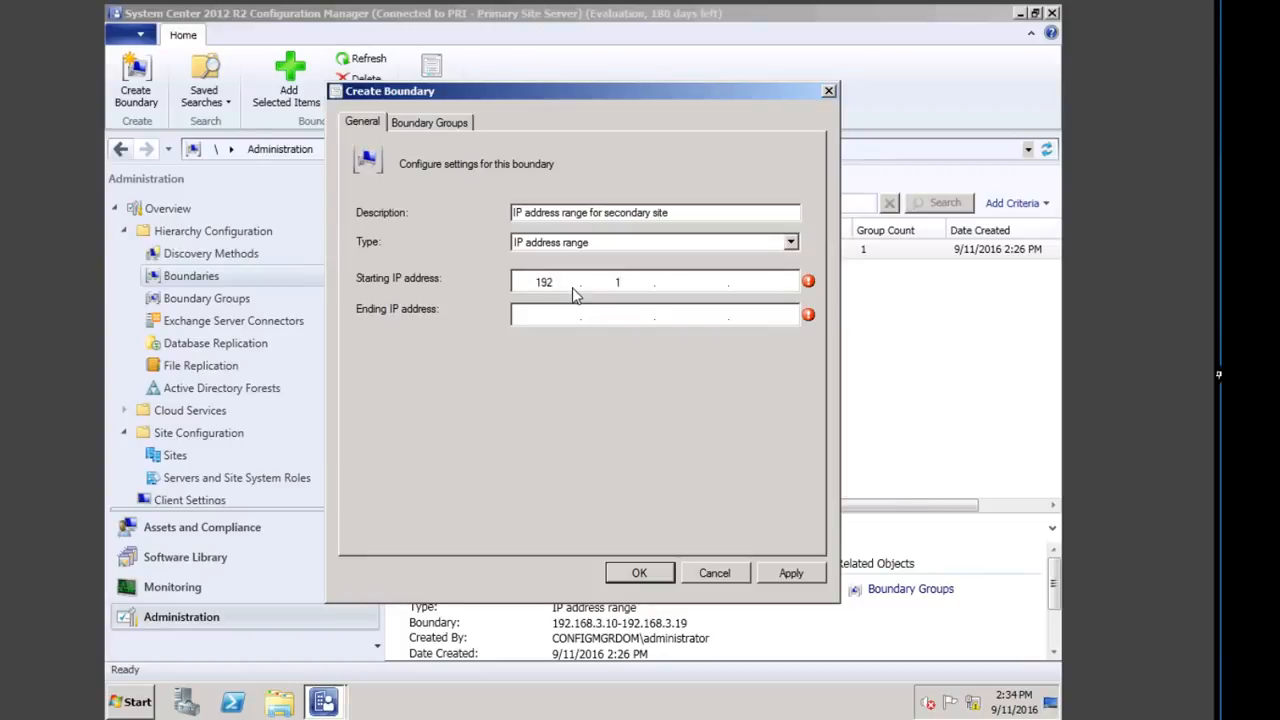
pyautogui.write('192.168.3.20')
pyautogui.click(548, 308)
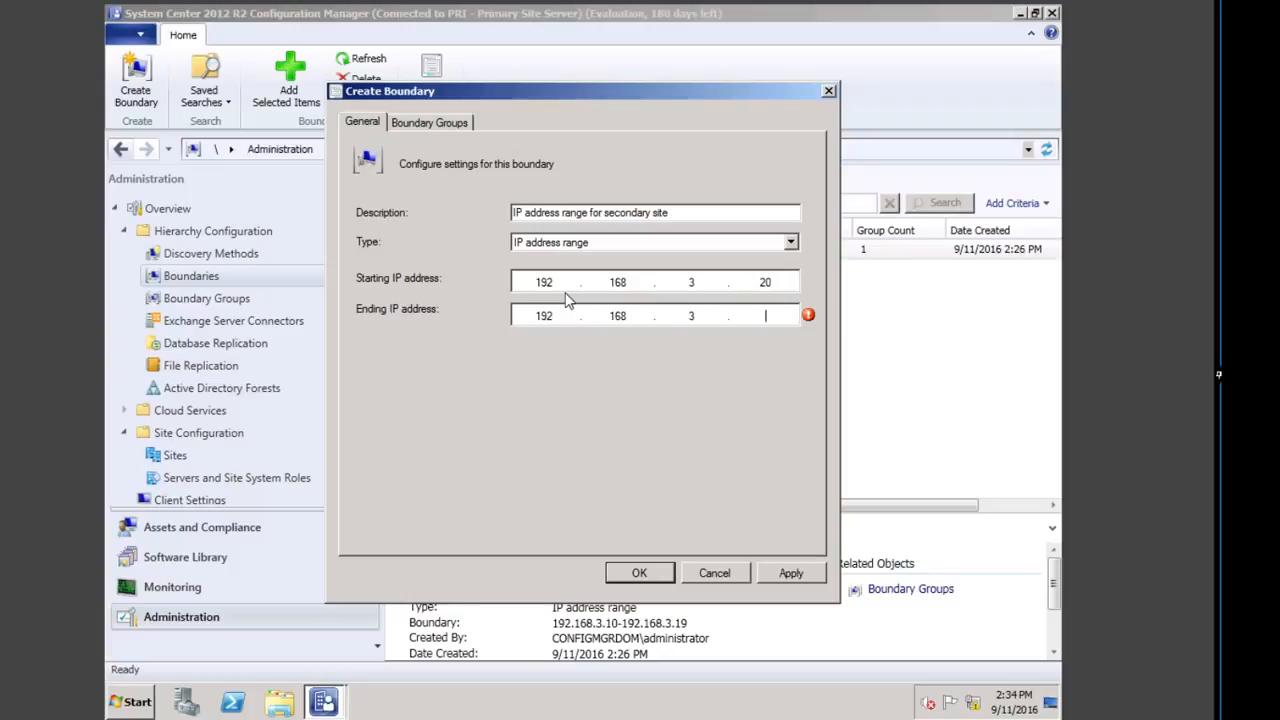
pyautogui.write('29')
# Add the boundary to the Secondary Site clients boundary group and create it
pyautogui.click(446, 122)
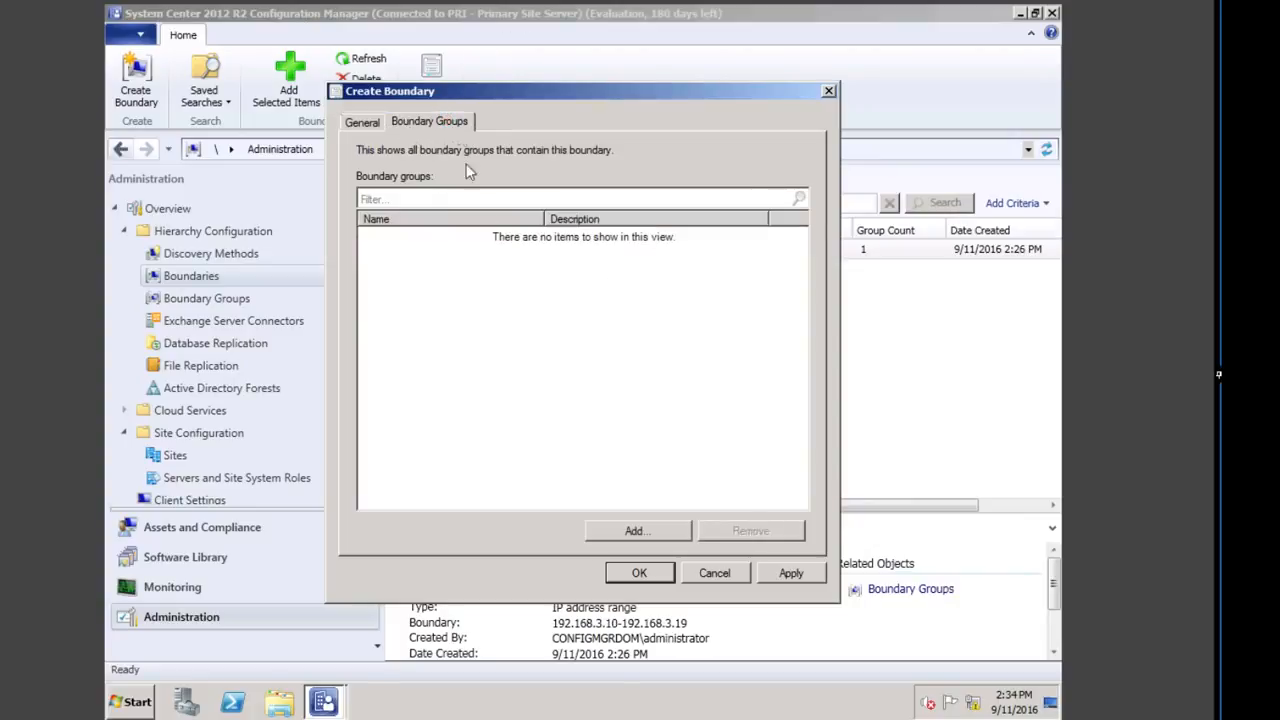
pyautogui.click(645, 538)
pyautogui.click(626, 535)
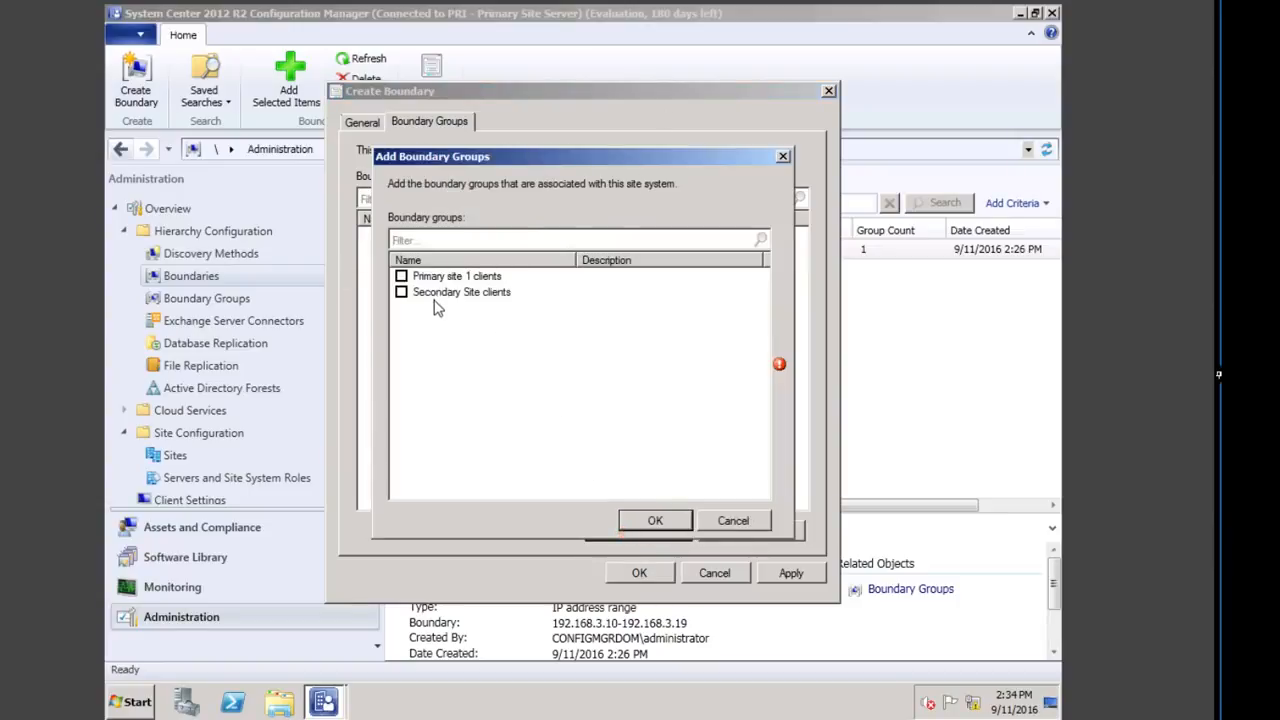
pyautogui.click(614, 290)
pyautogui.click(401, 292)
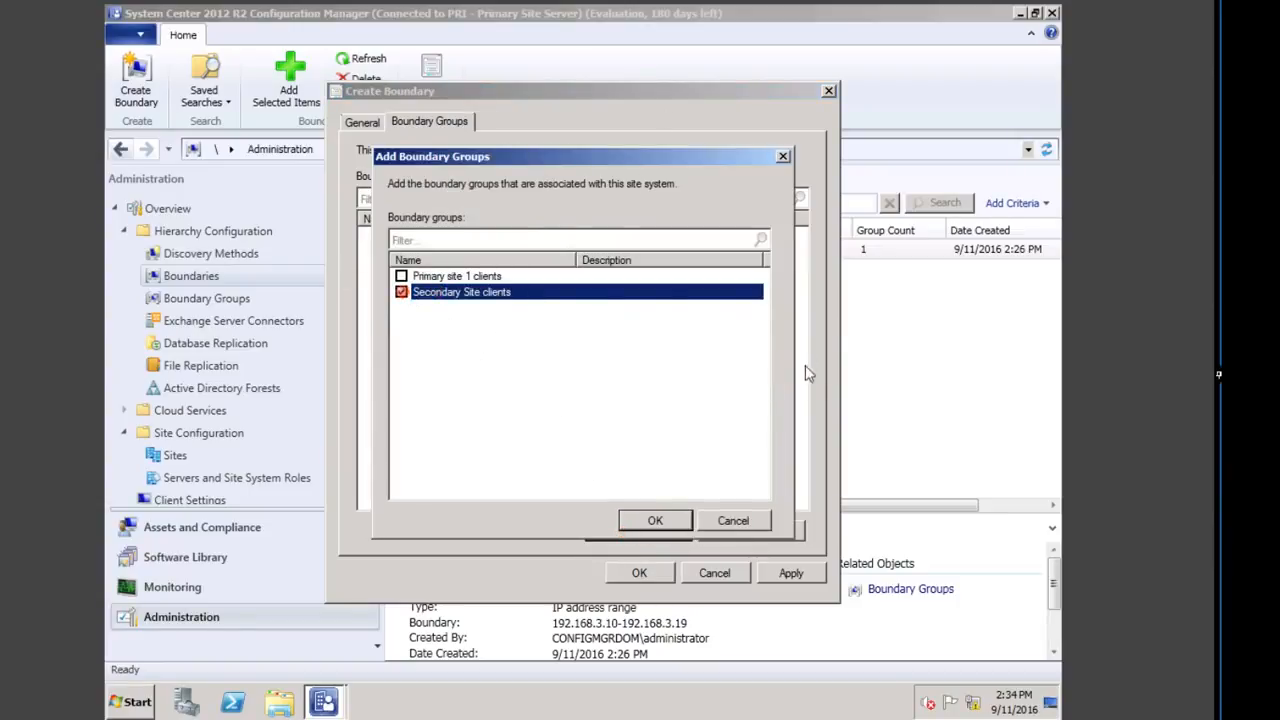
pyautogui.click(655, 522)
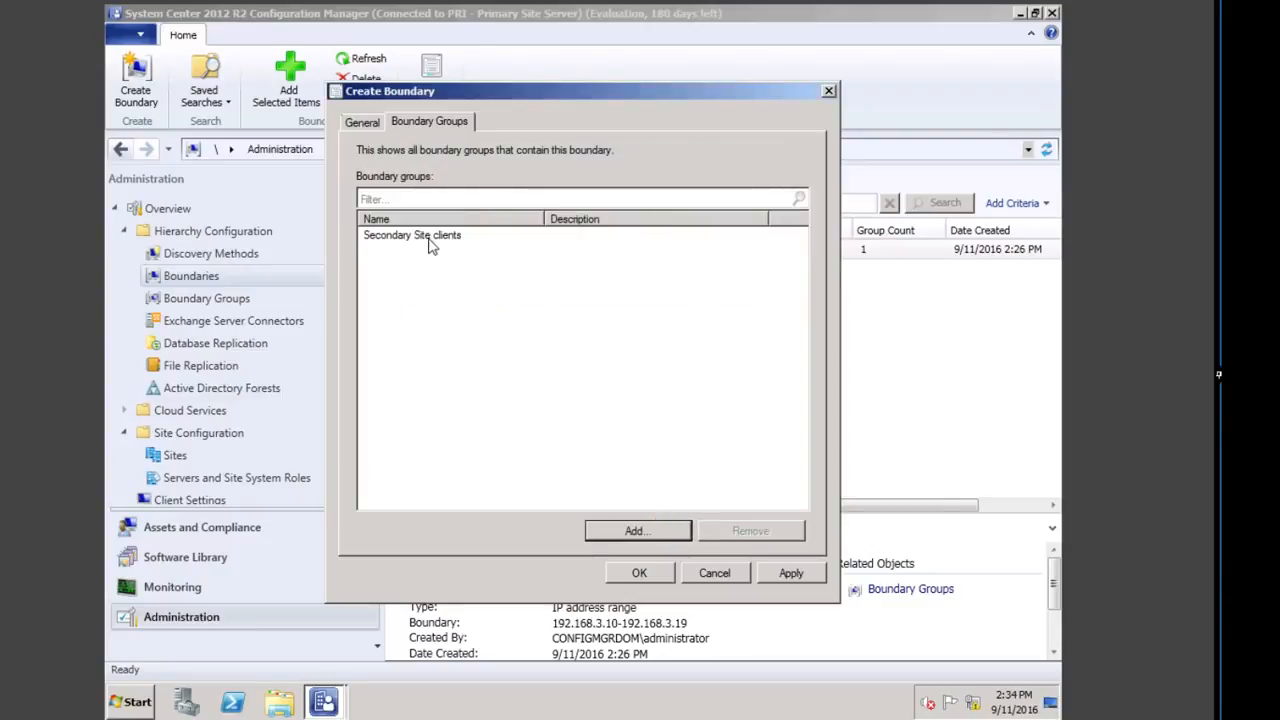
pyautogui.click(428, 244)
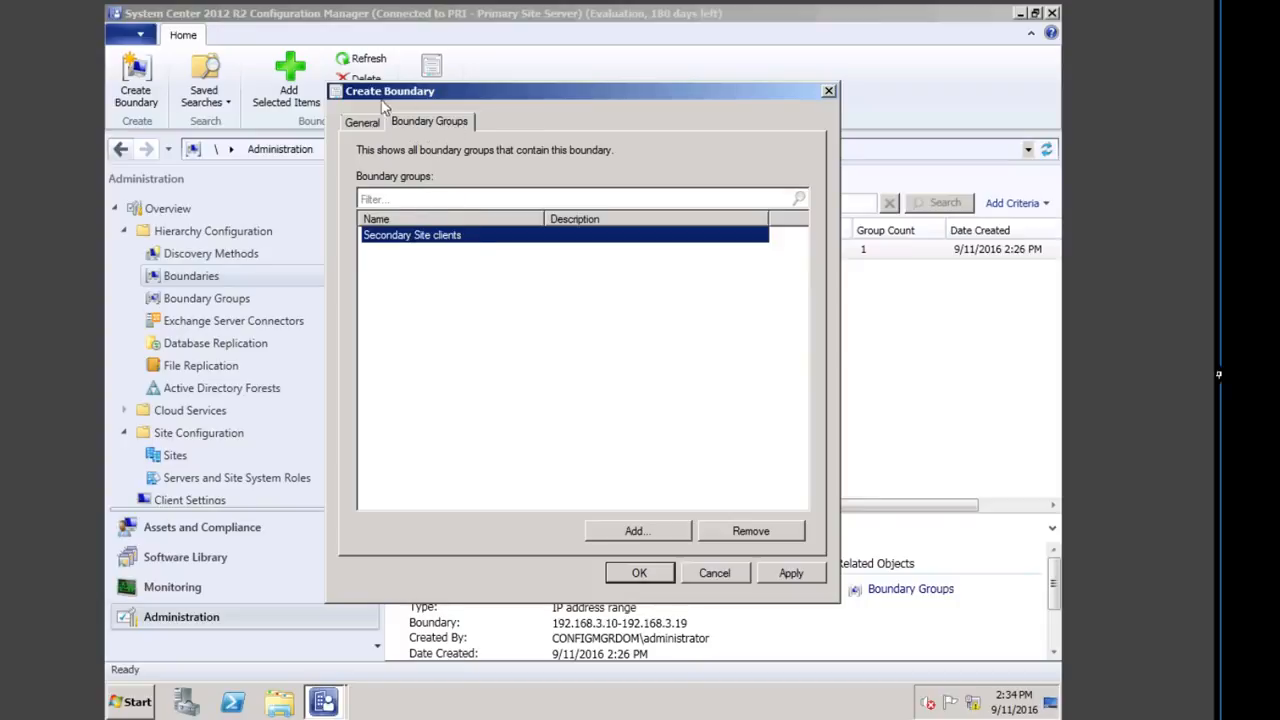
pyautogui.click(364, 122)
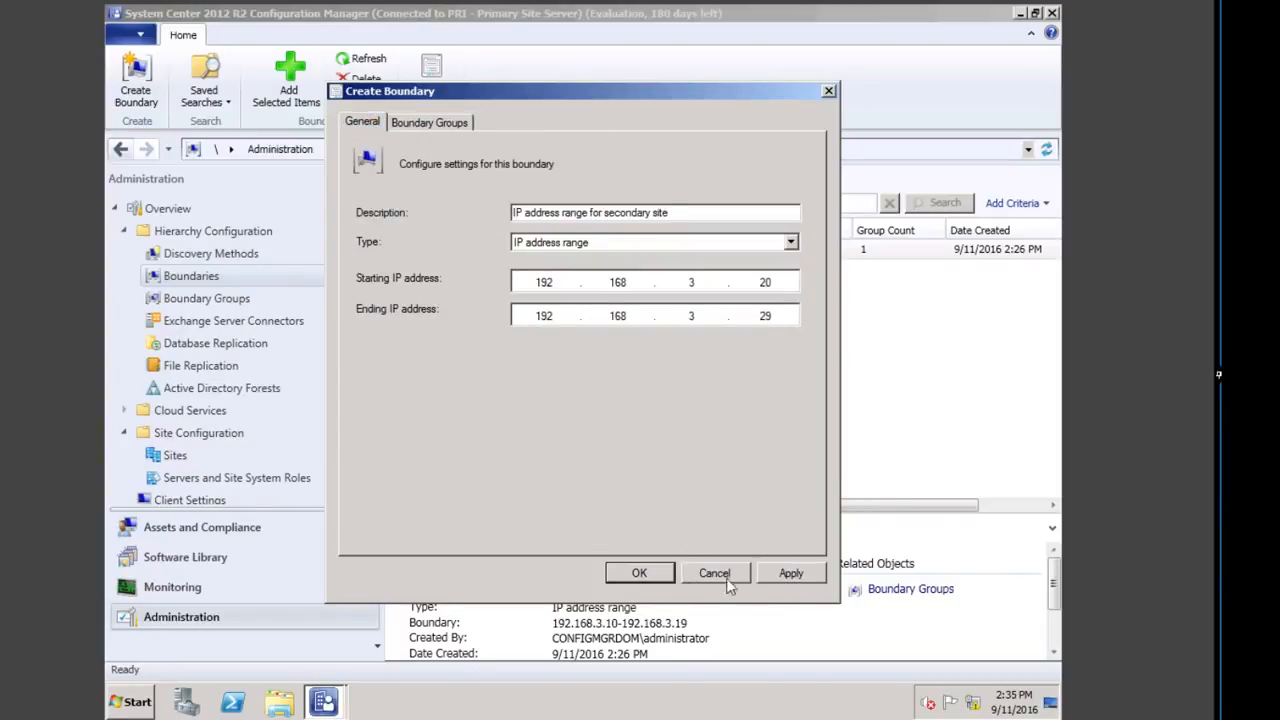
pyautogui.click(638, 572)
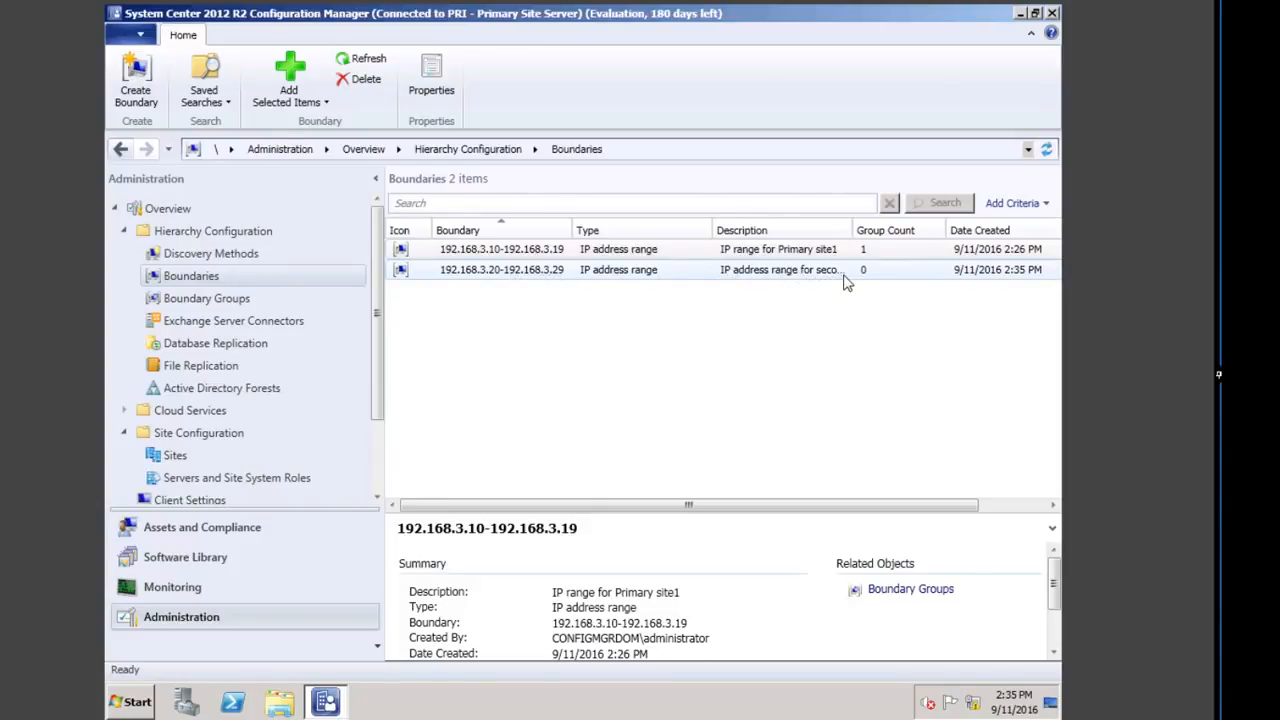
# Review the general settings, site systems and boundary groups of the secondary site's IP range boundary, leaving its properties unchanged
pyautogui.rightClick(483, 274)
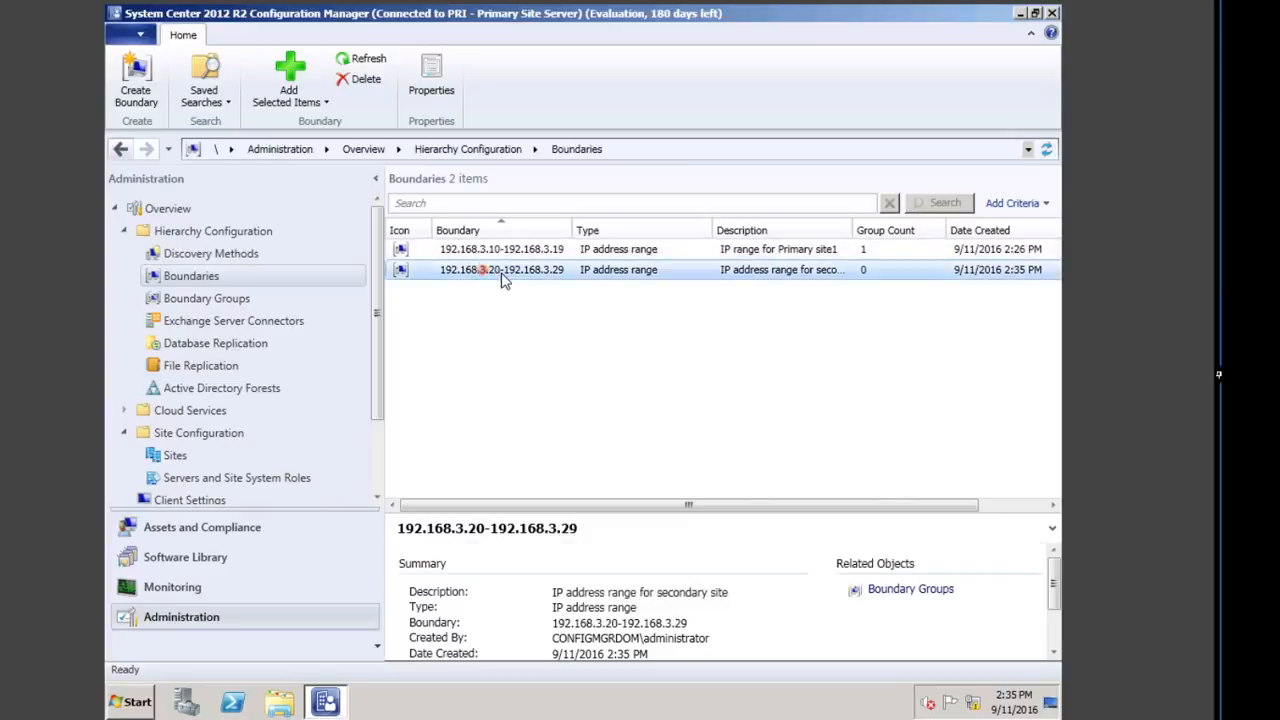
pyautogui.click(542, 356)
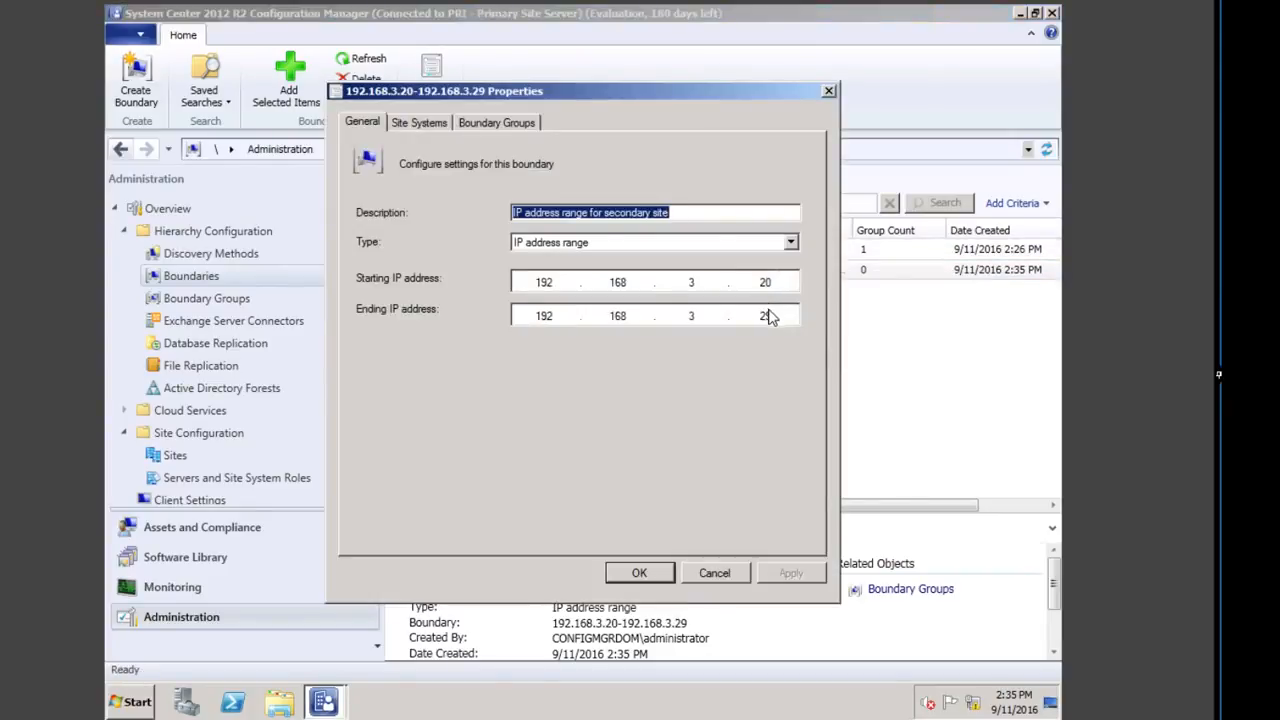
pyautogui.click(415, 120)
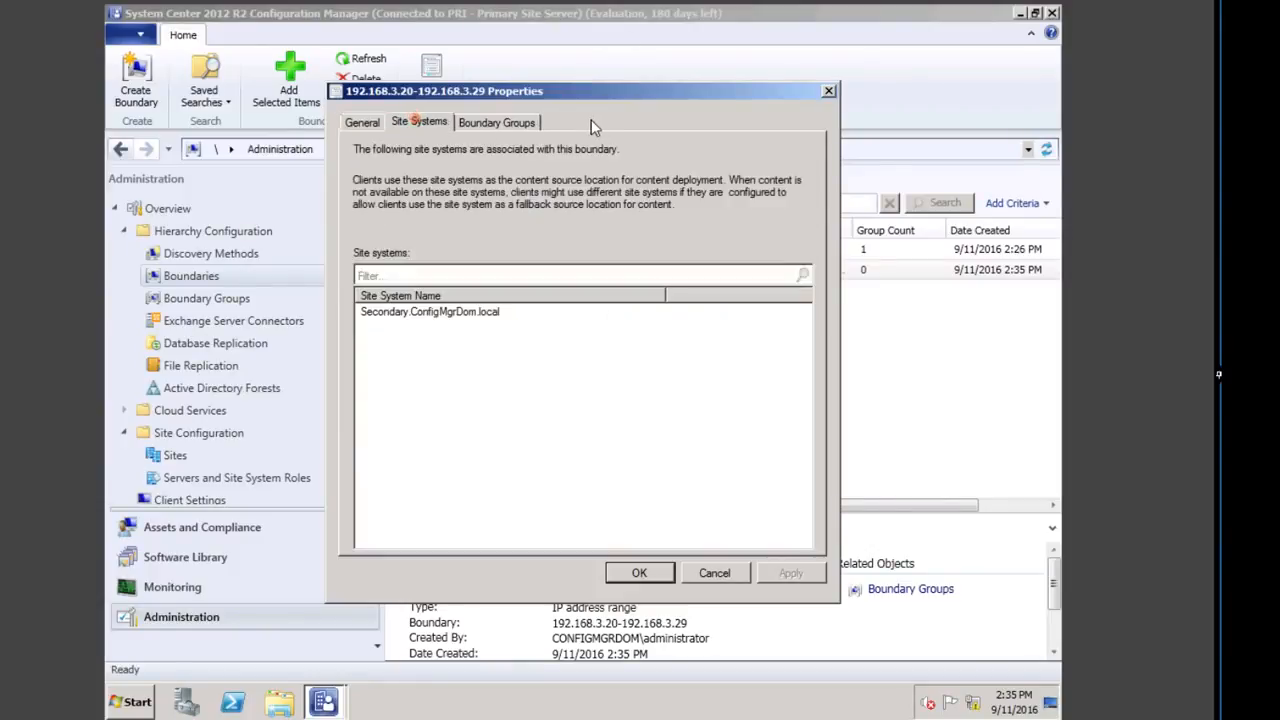
pyautogui.click(518, 122)
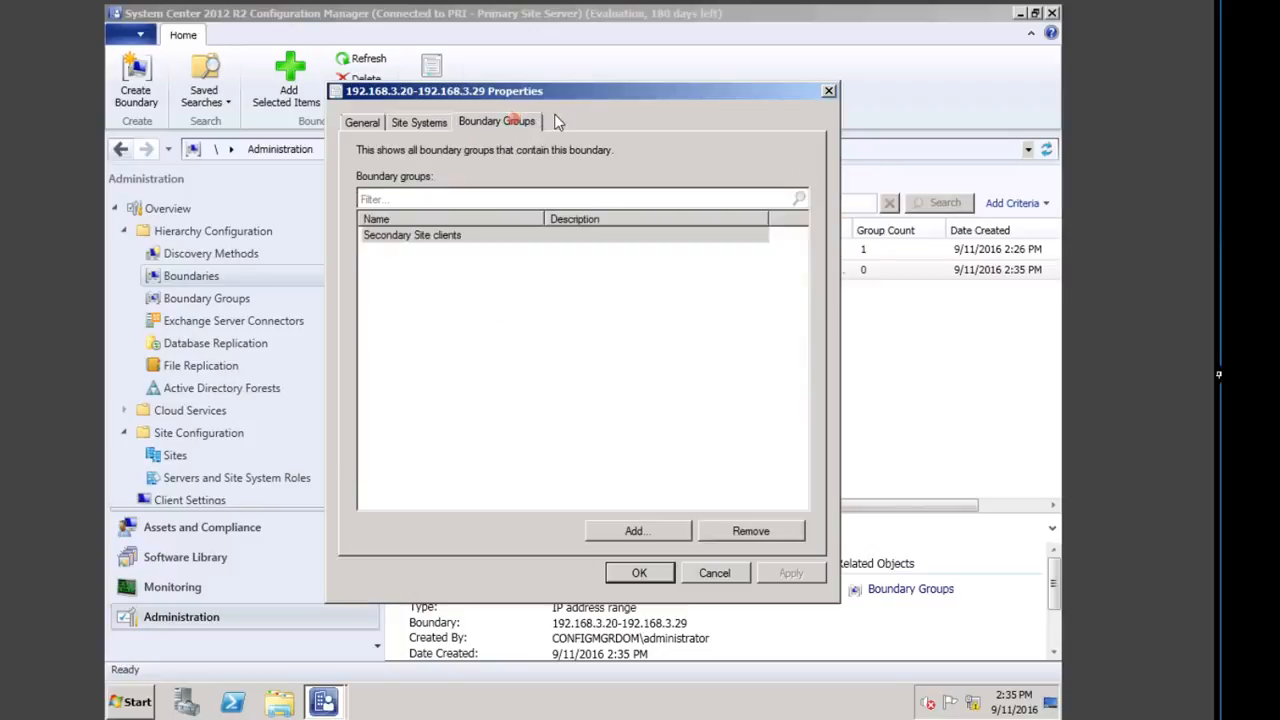
pyautogui.click(363, 124)
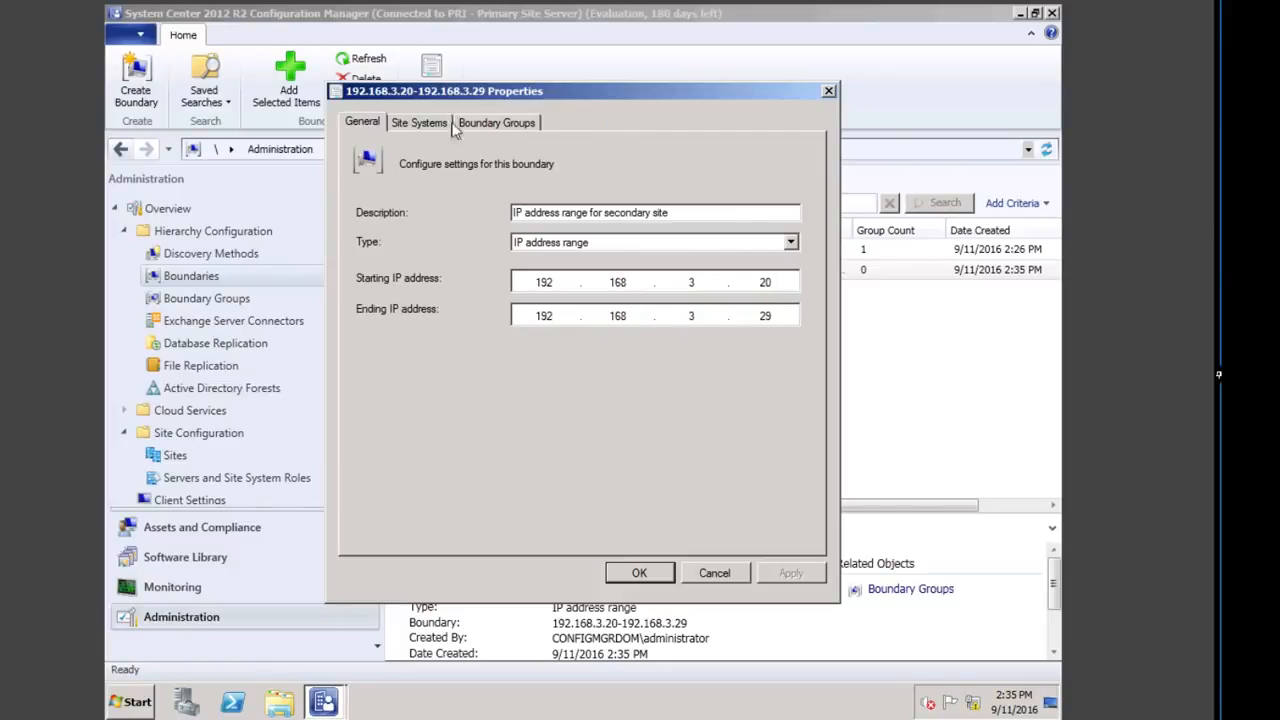
pyautogui.click(418, 122)
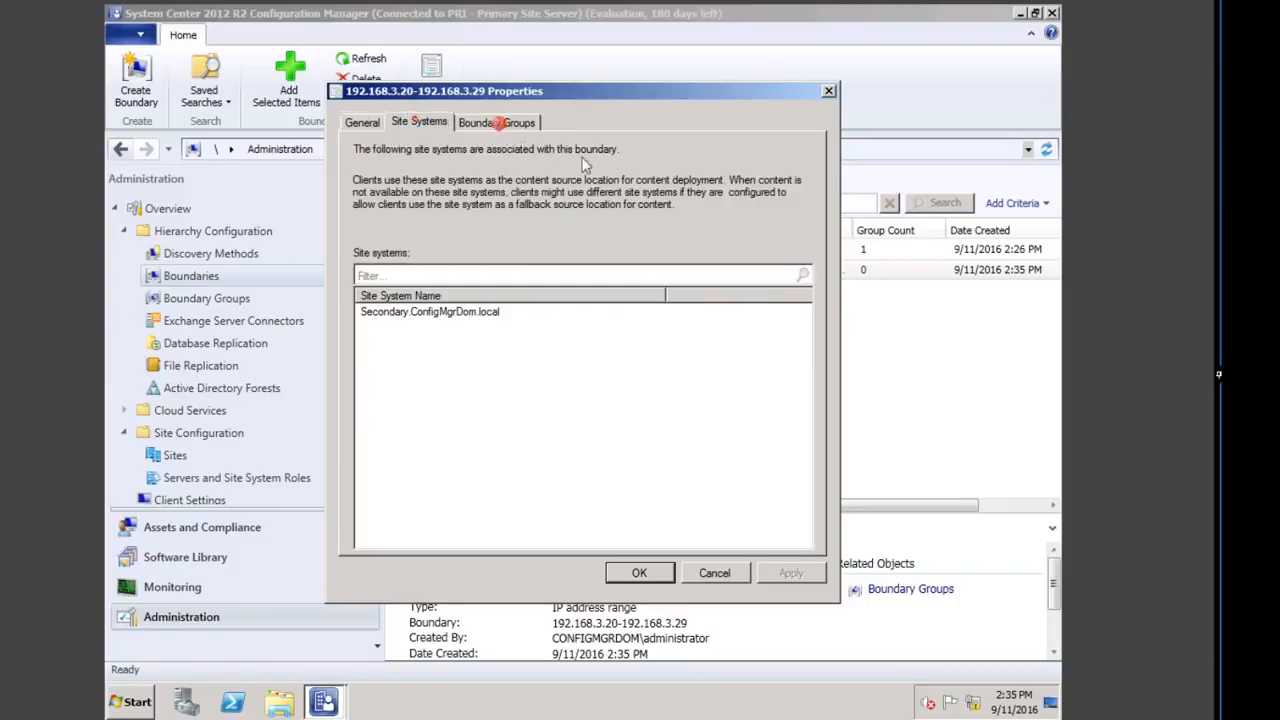
pyautogui.click(499, 122)
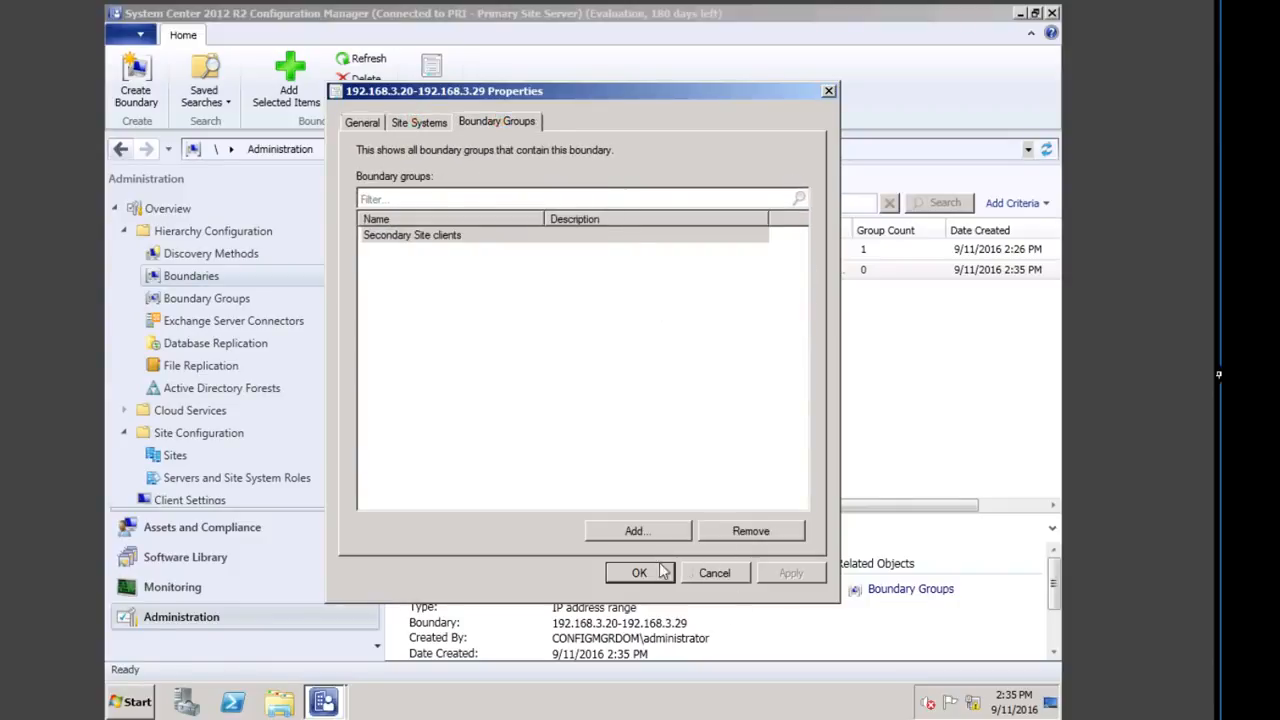
pyautogui.click(718, 573)
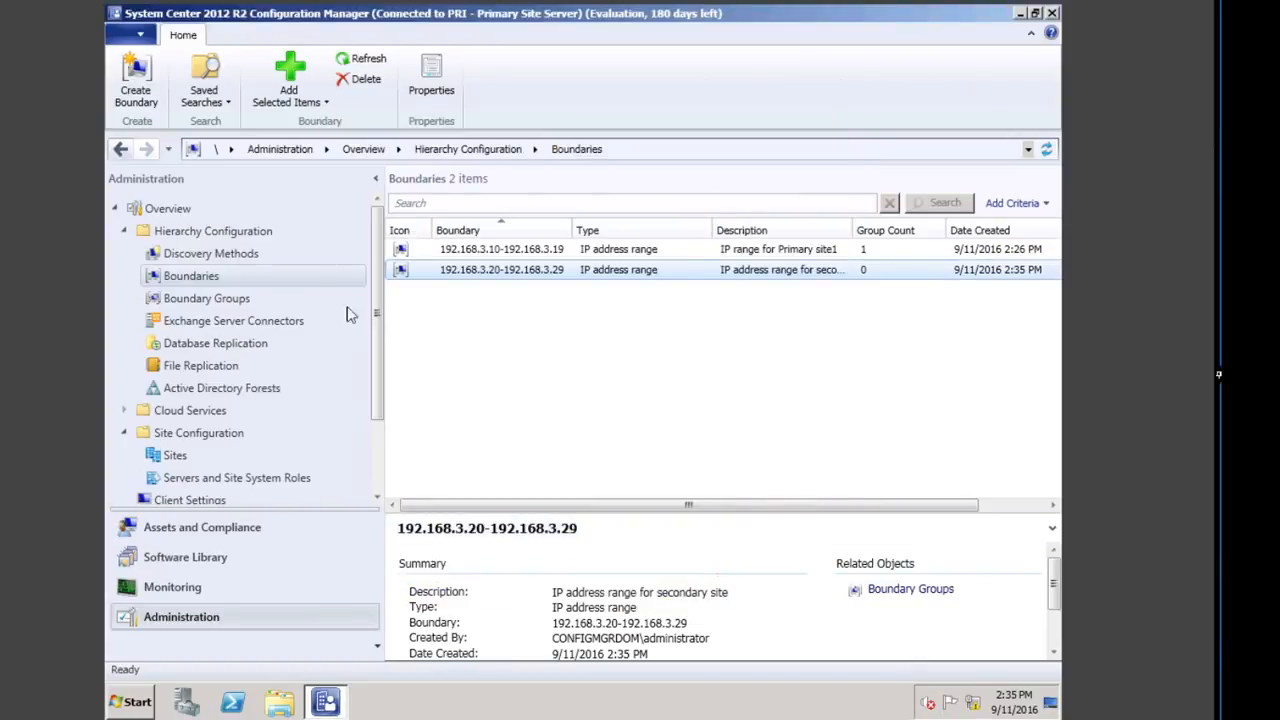
# Review the references, security and member boundaries of the Secondary Site clients boundary group, then close its properties without changes
pyautogui.click(225, 298)
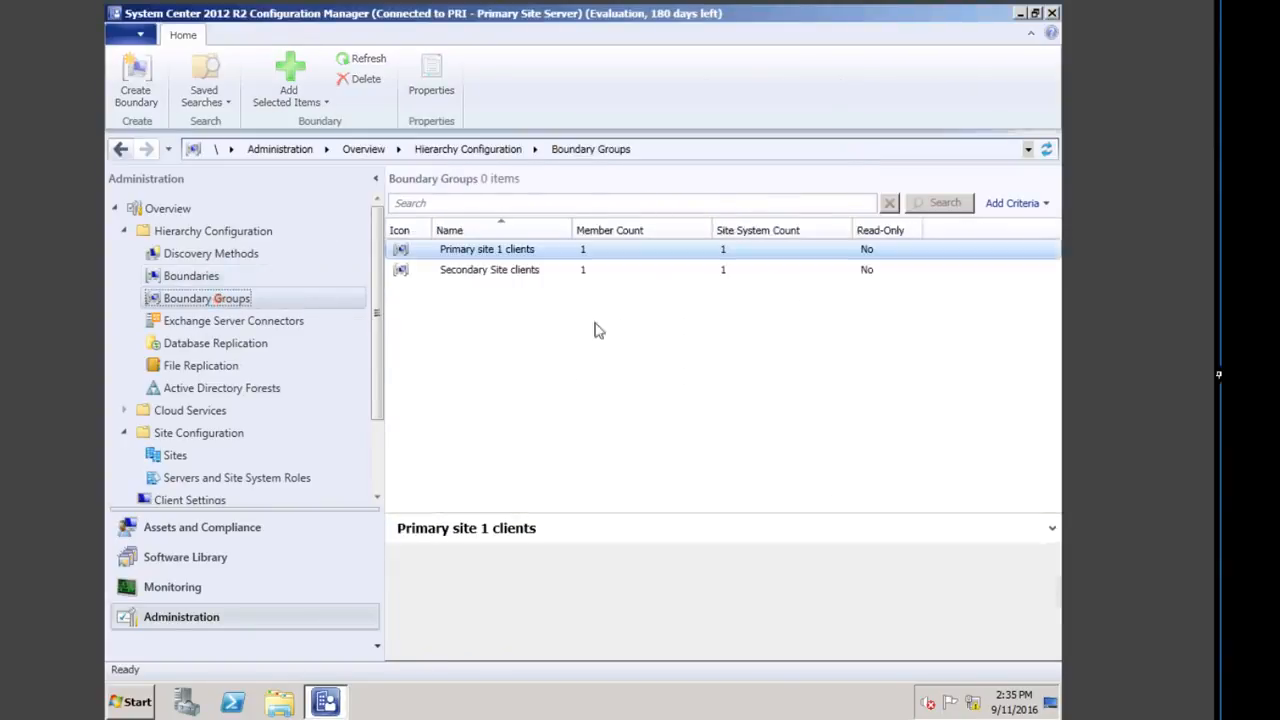
pyautogui.rightClick(485, 273)
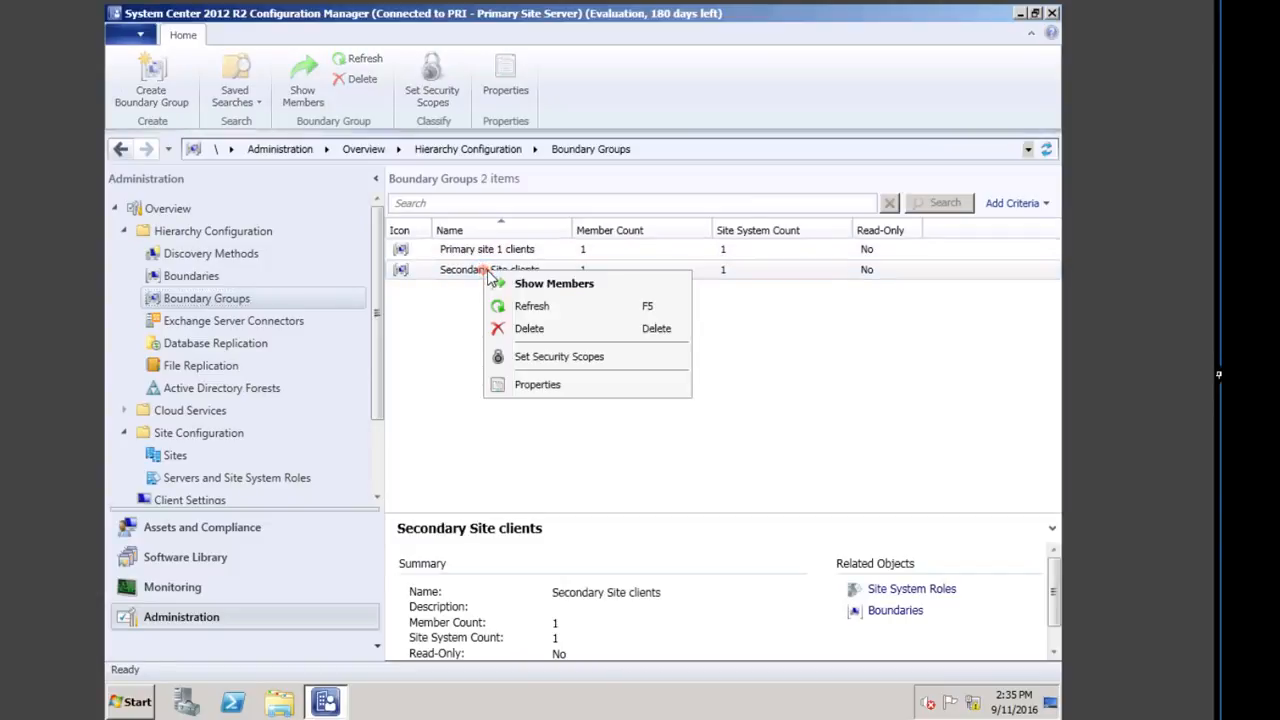
pyautogui.click(541, 385)
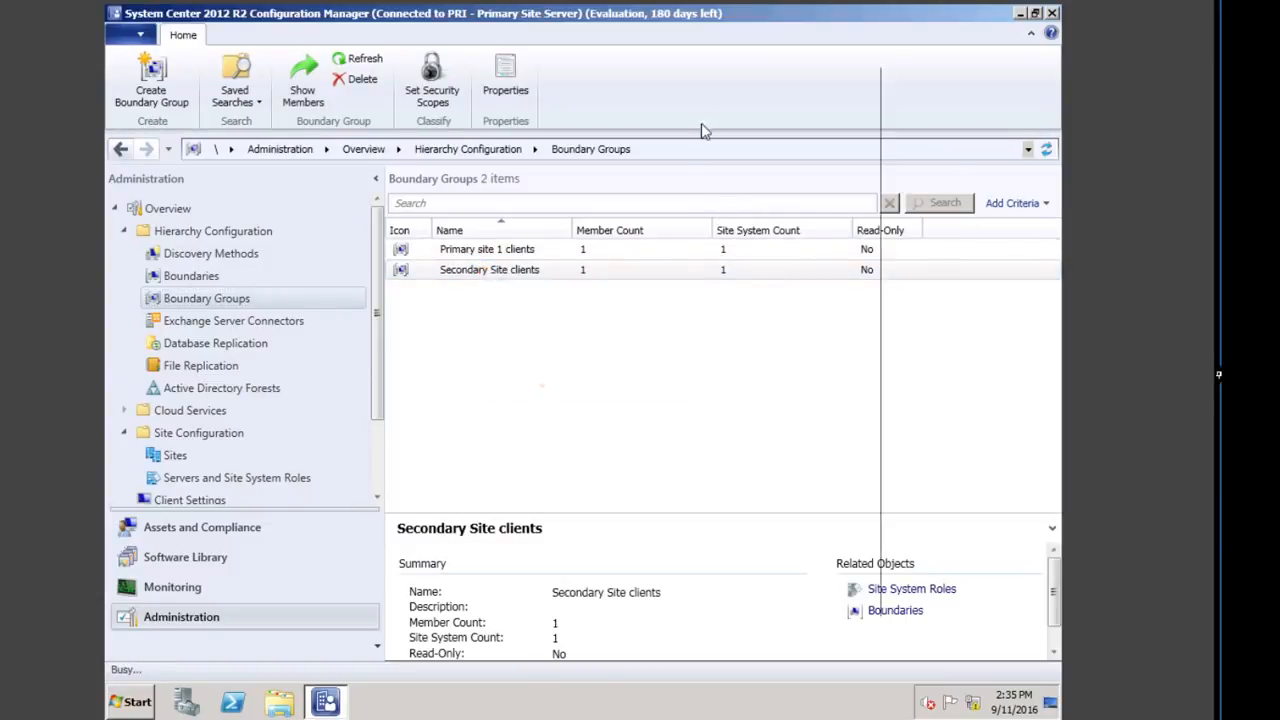
pyautogui.click(375, 112)
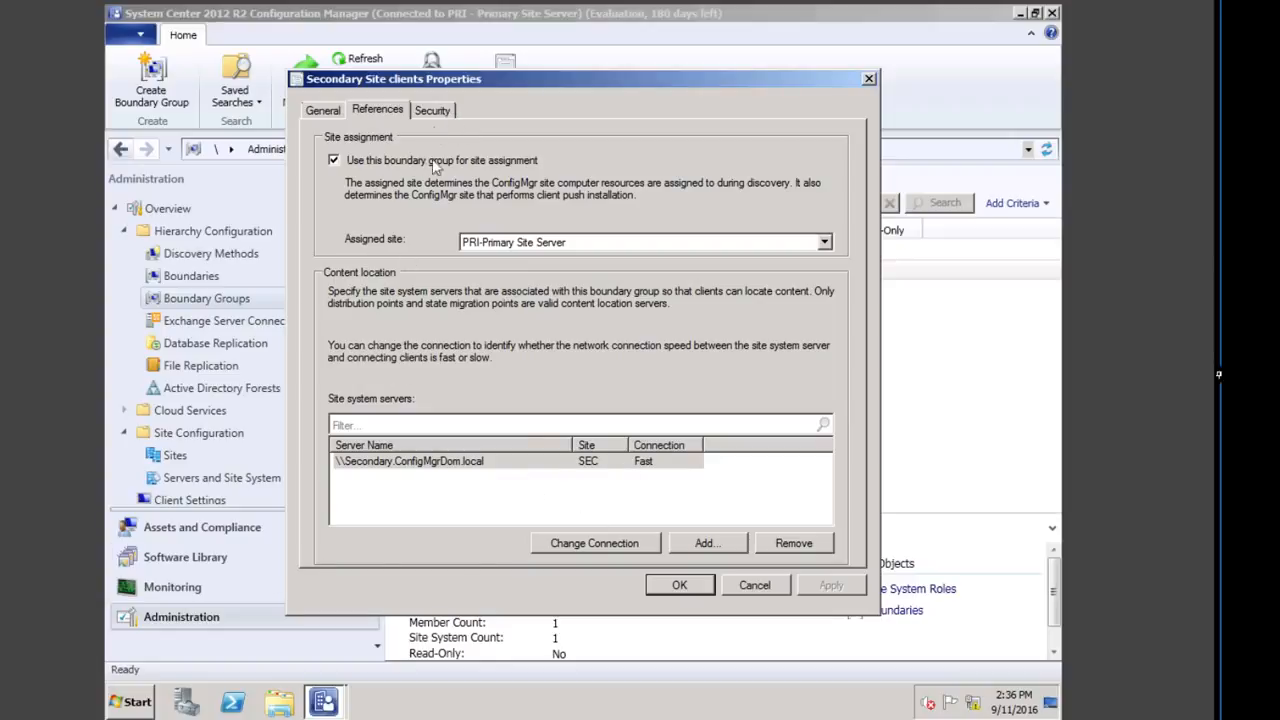
pyautogui.click(433, 110)
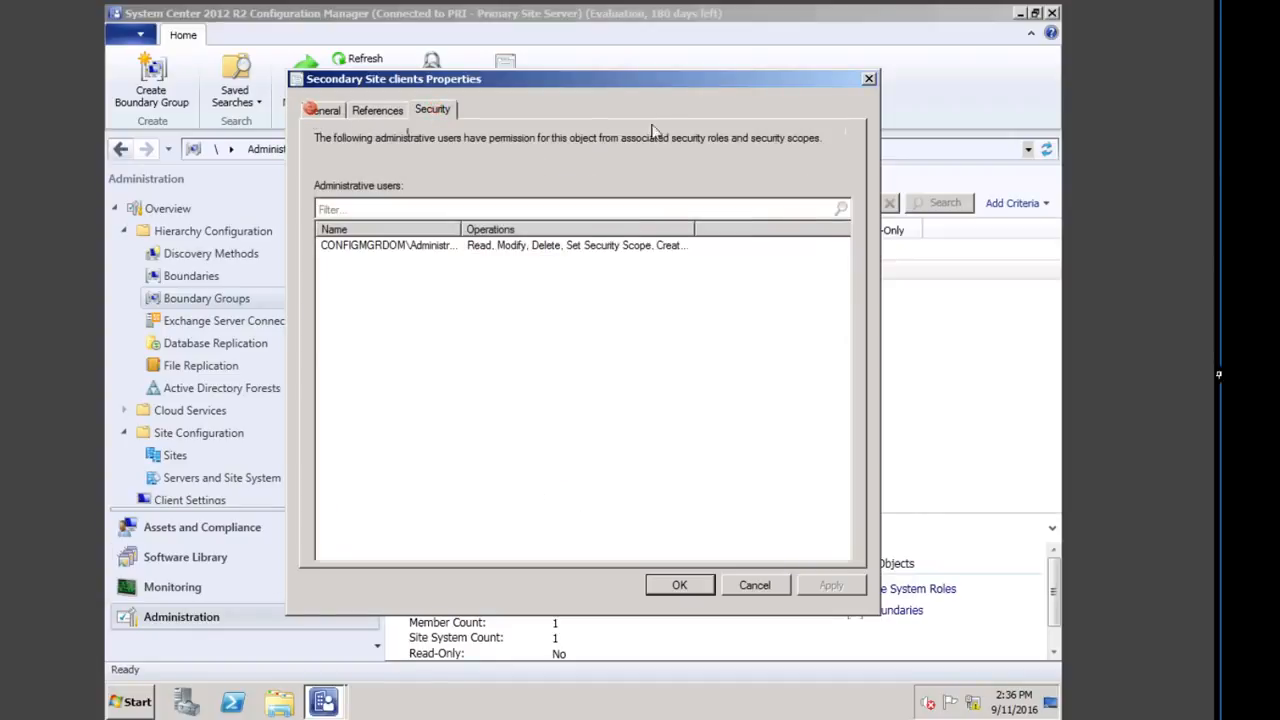
pyautogui.hotkey('ctrl', 'Tab')
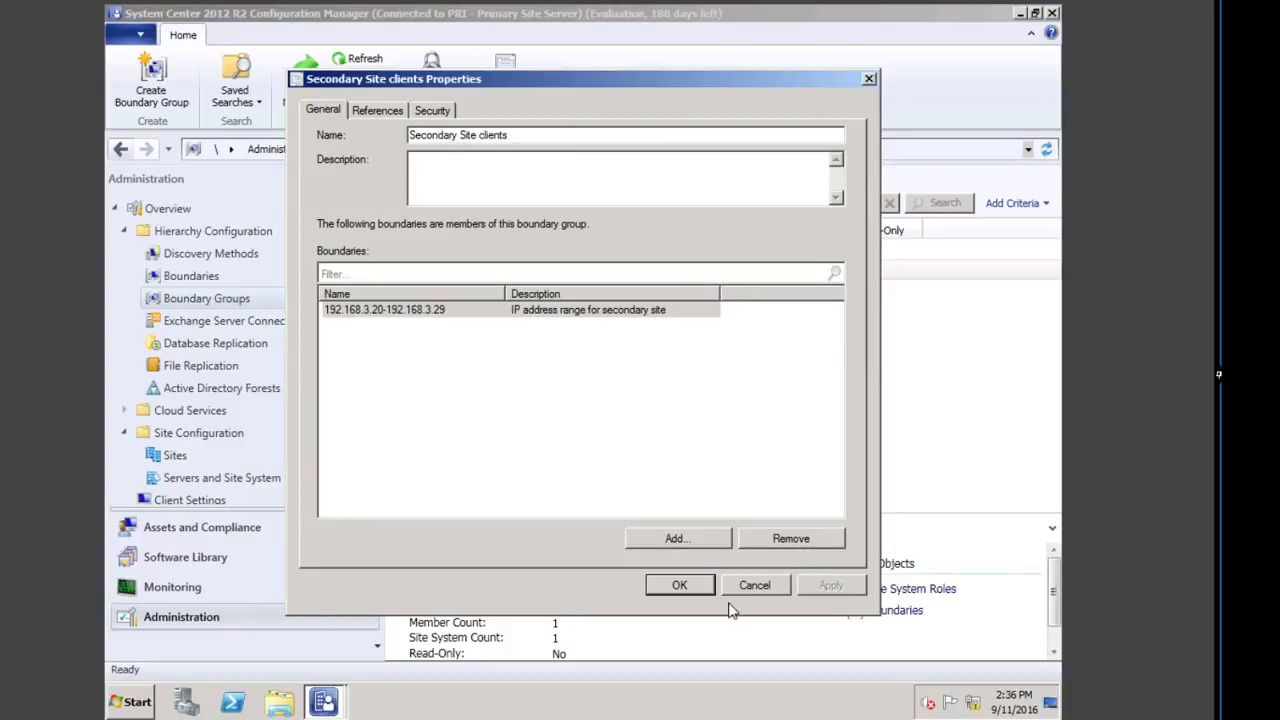
pyautogui.click(754, 586)
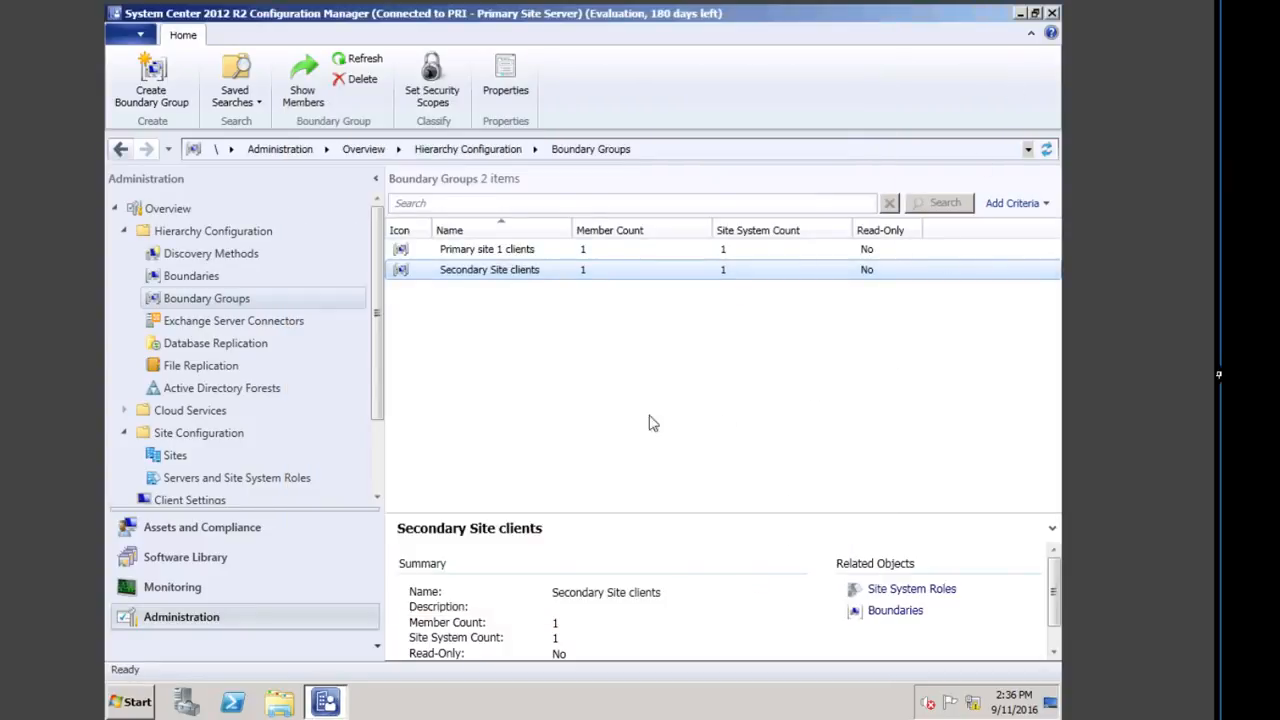